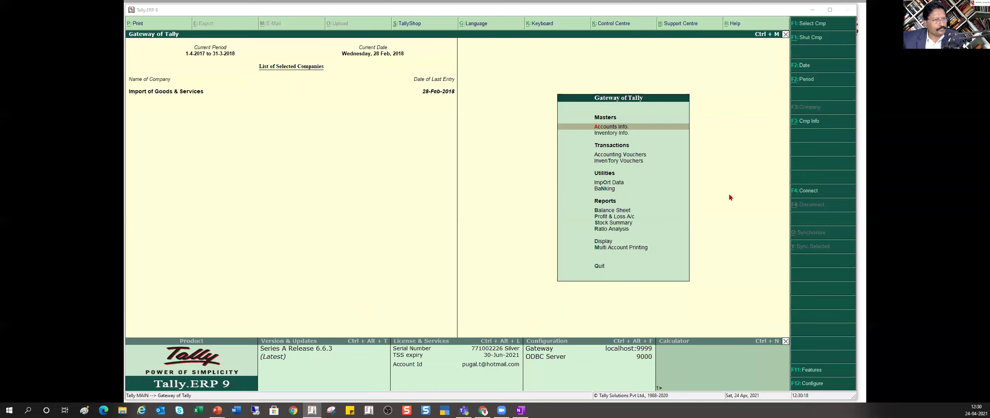
Open the US Supplier ledger under Sundry Creditors for alteration from the list of accounts.
key(d)
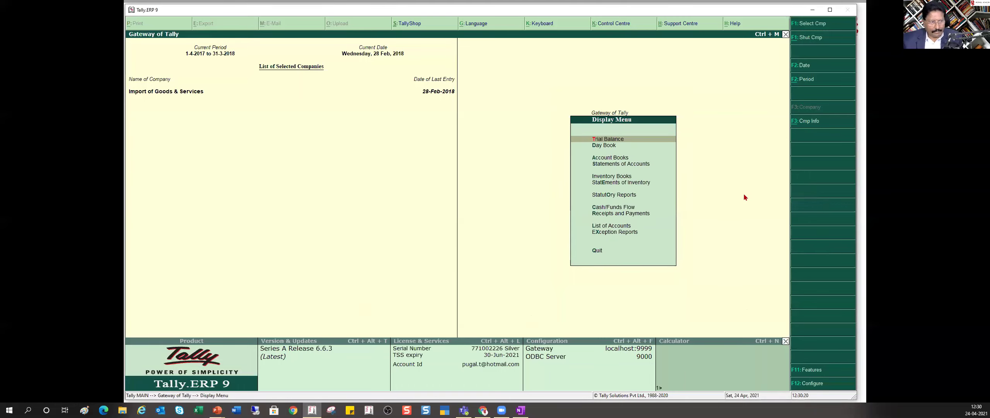
key(l)
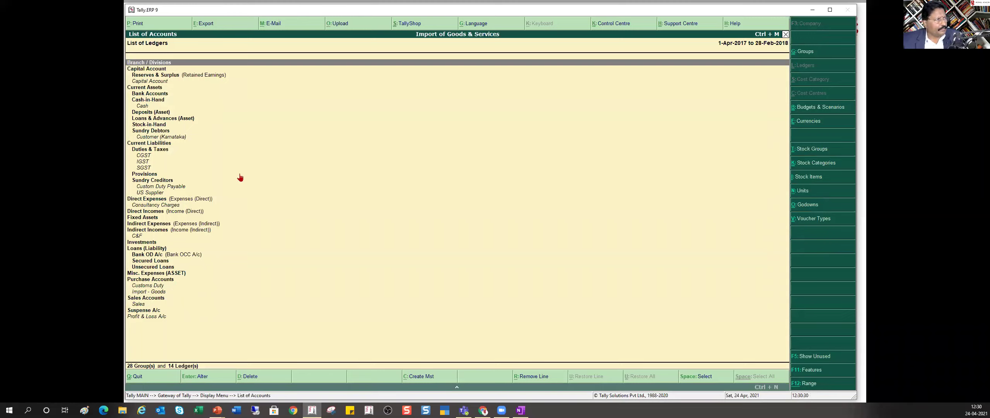
key(alt+Tab)
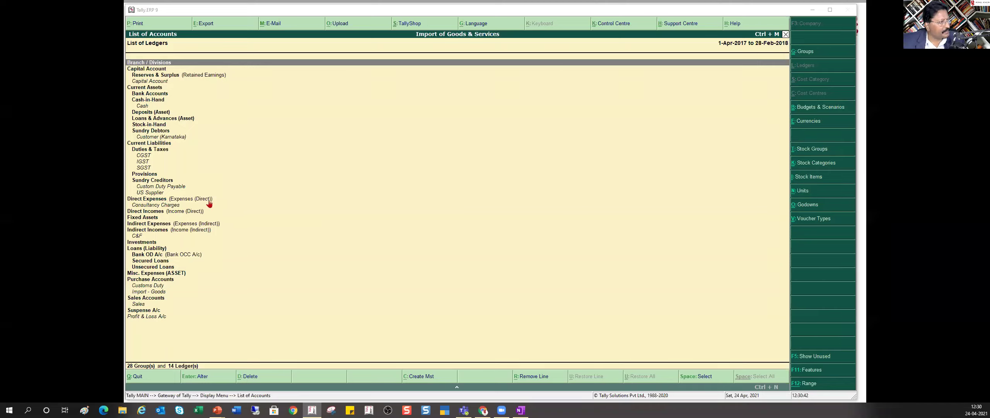
click(160, 193)
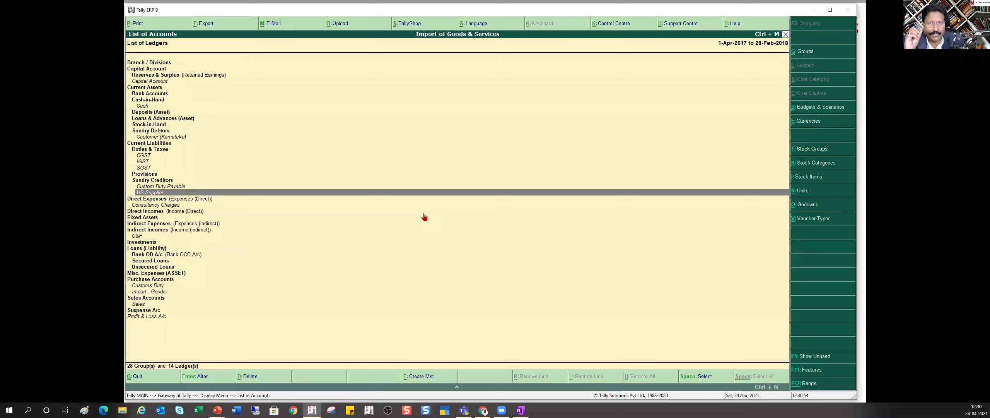
key(Return)
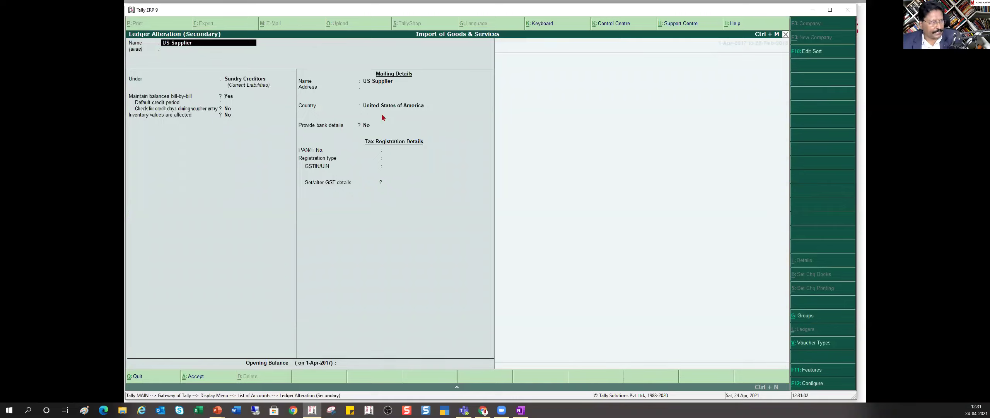
Reselect United States of America as the US Supplier's country, go through the tax registration fields and quit the ledger without saving.
click(396, 109)
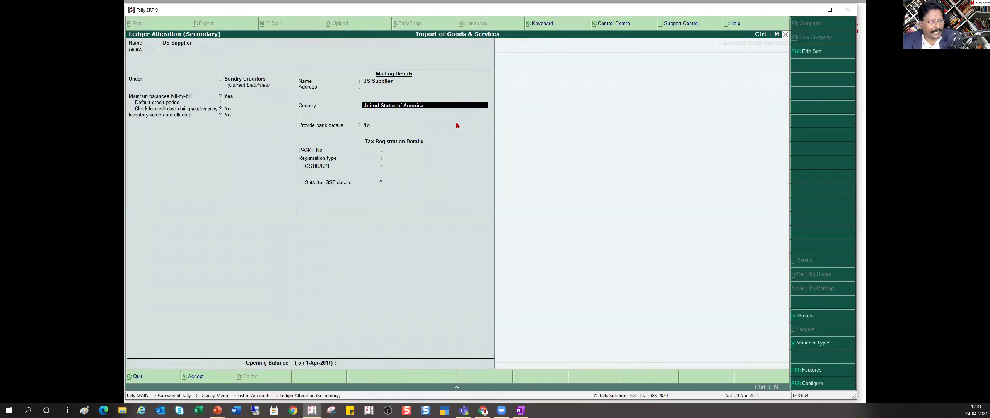
key(BackSpace)
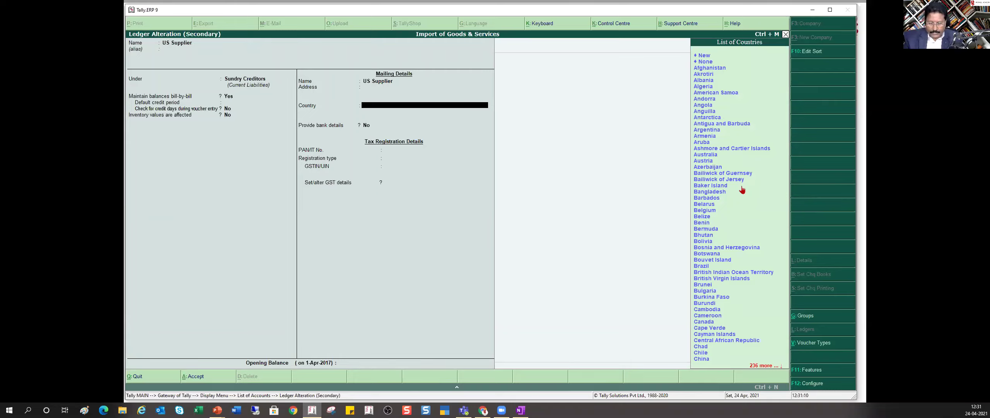
text(Unit)
key(Down)
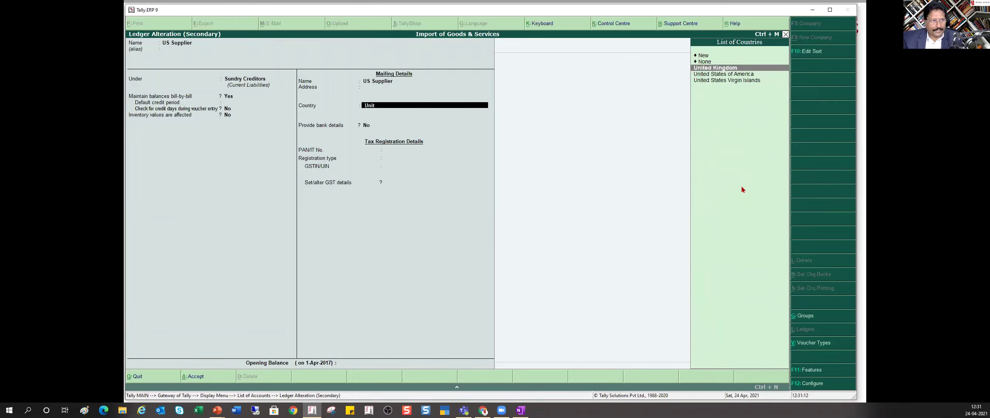
key(Return)
key(Return)
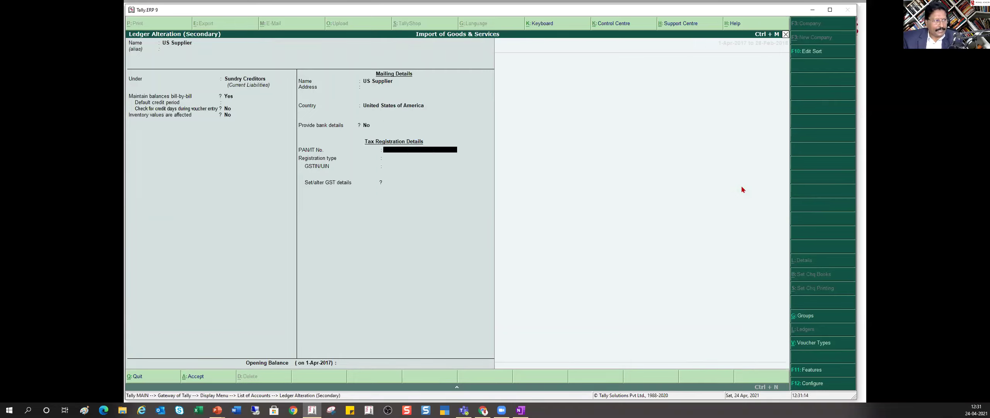
key(Return)
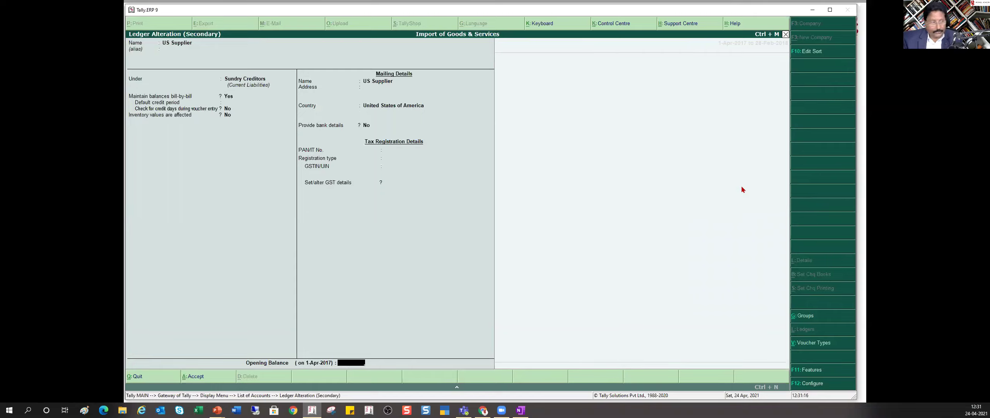
key(Up)
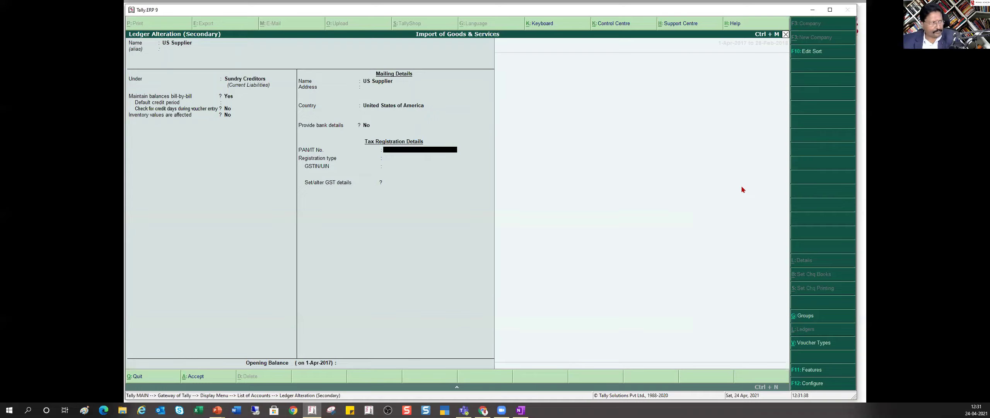
key(Escape)
key(Return)
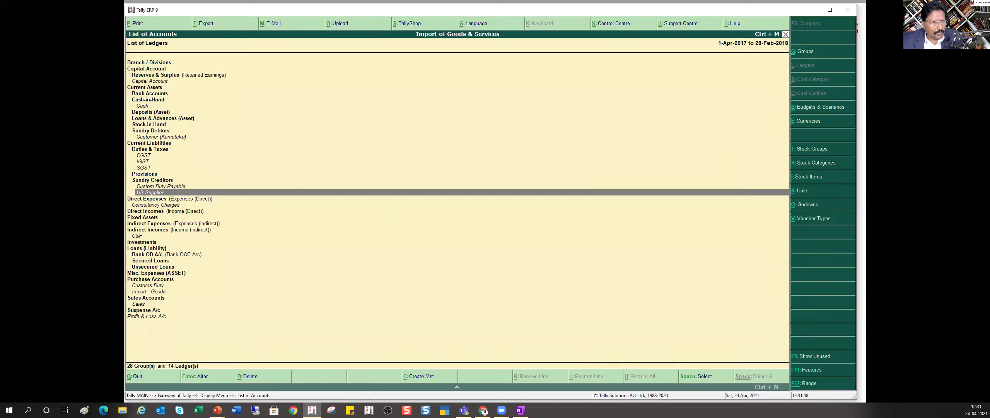
Review the GST details of the stock item Iphone - X and return to the display menu without saving.
click(813, 177)
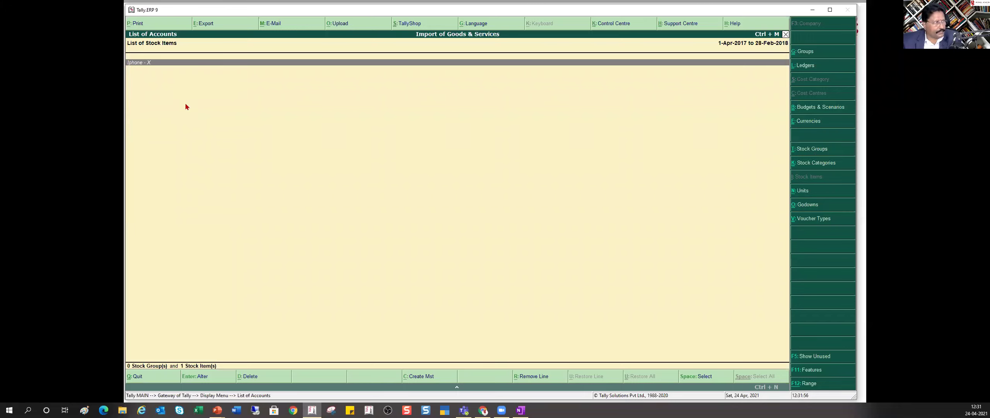
key(Return)
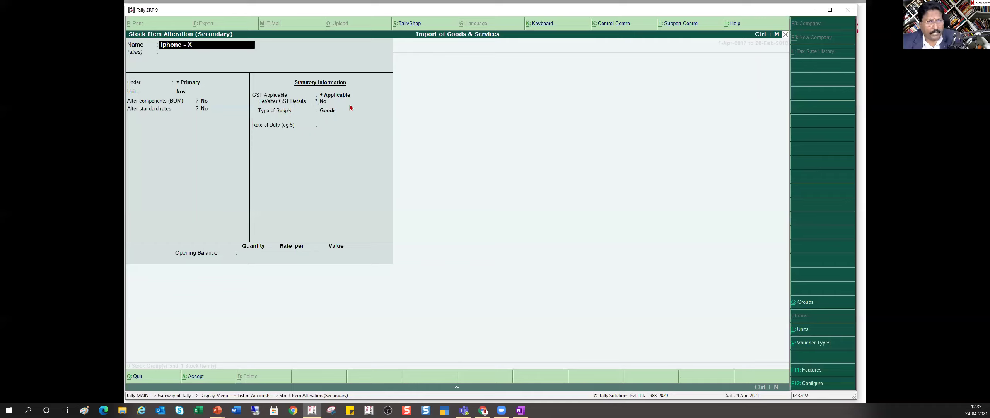
click(324, 102)
key(y)
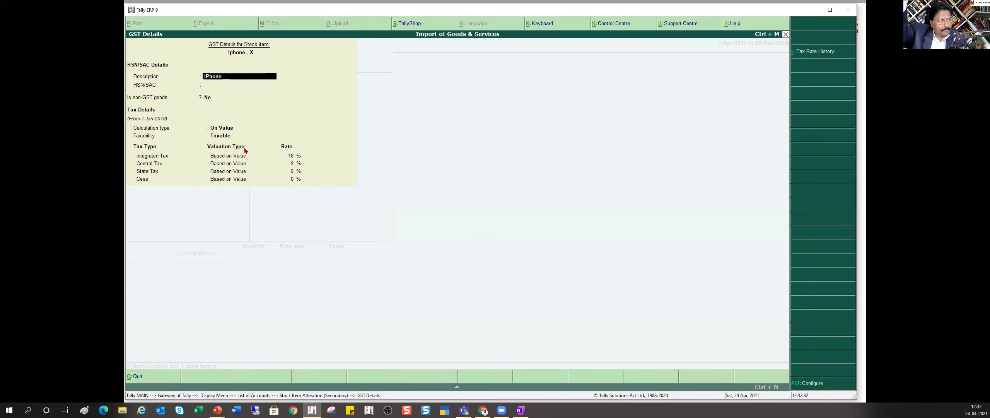
key(Escape)
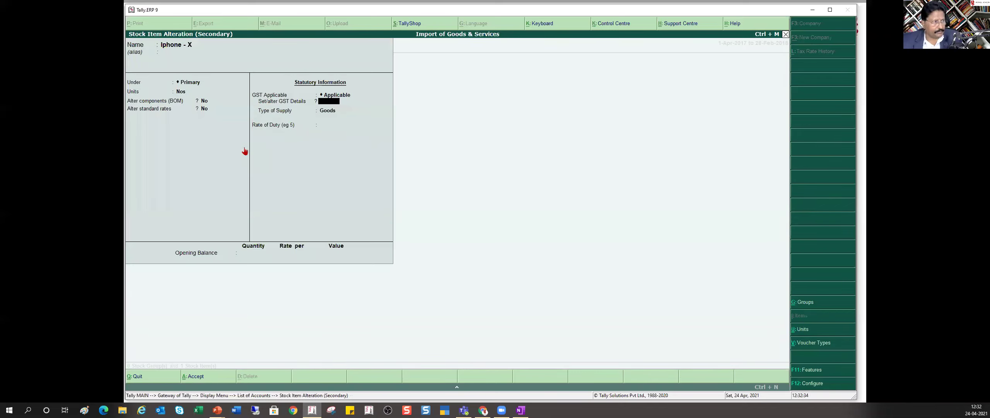
key(Escape)
key(Return)
key(Escape)
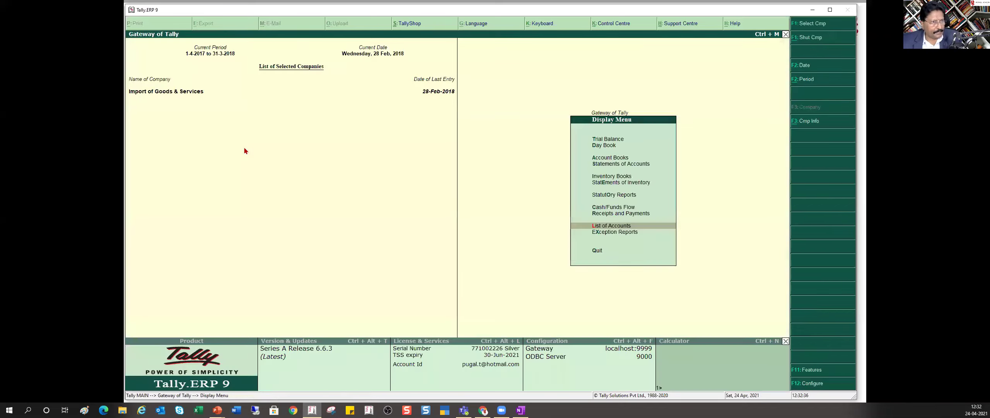
Open the GST details of the Consultancy Charges ledger under Direct Expenses from the list of accounts.
key(Return)
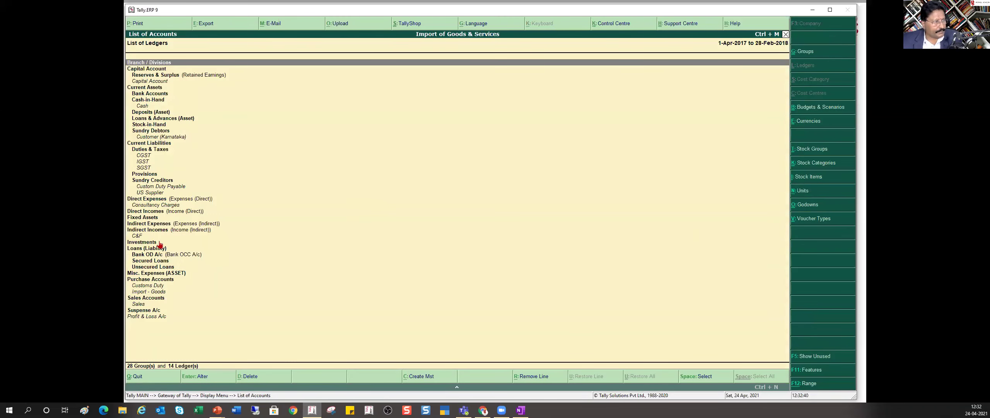
click(163, 207)
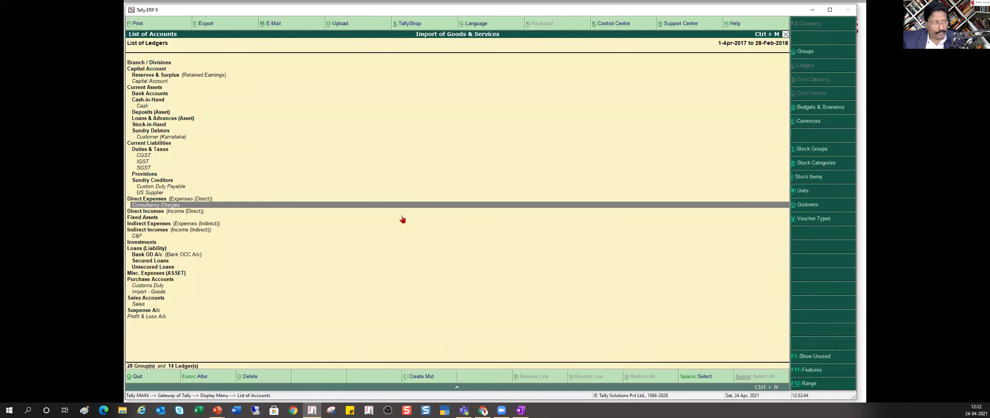
key(Return)
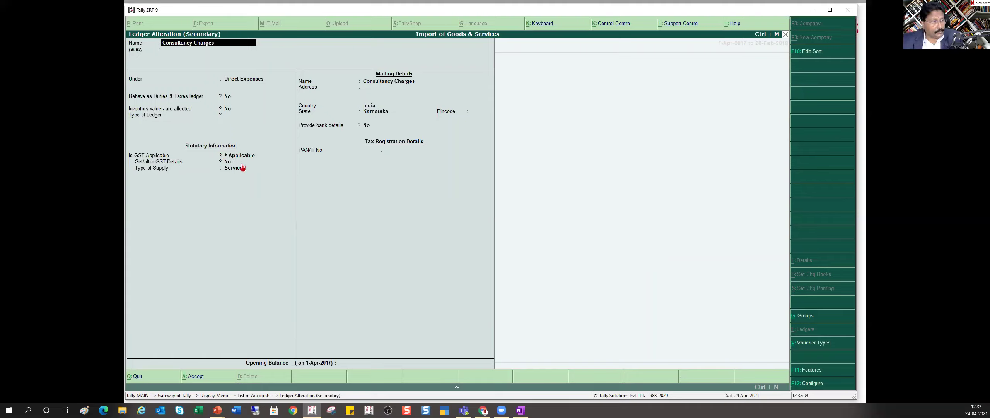
click(228, 161)
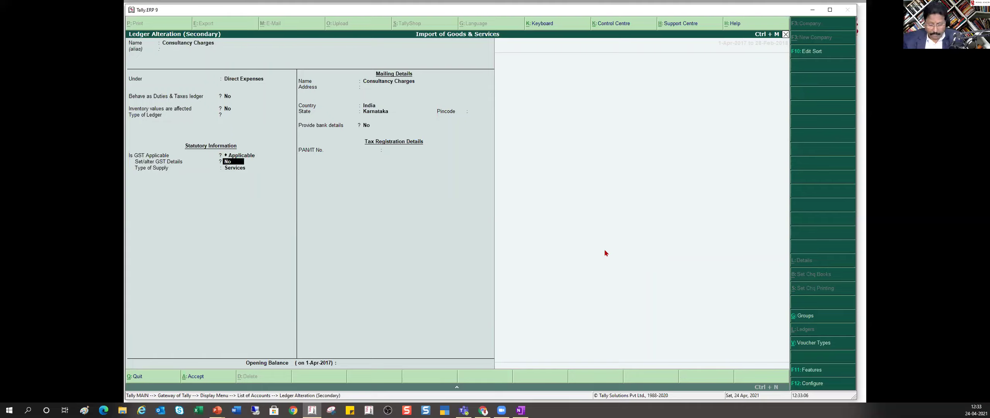
key(Return)
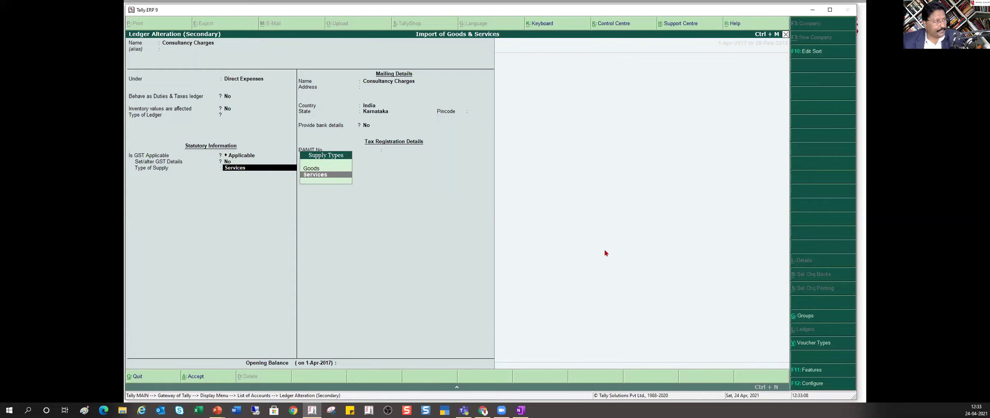
key(BackSpace)
key(y)
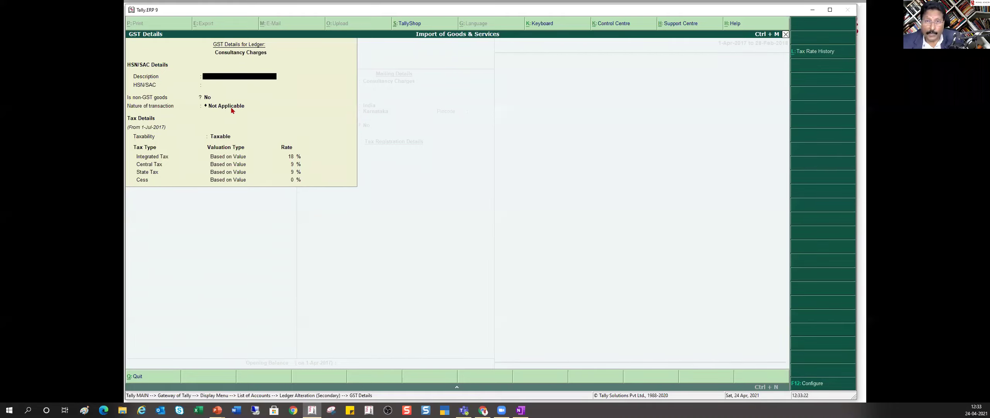
Examine the nature of transaction options and tax rates in the Consultancy Charges GST details, and quit the ledger without saving.
key(Return)
key(Return)
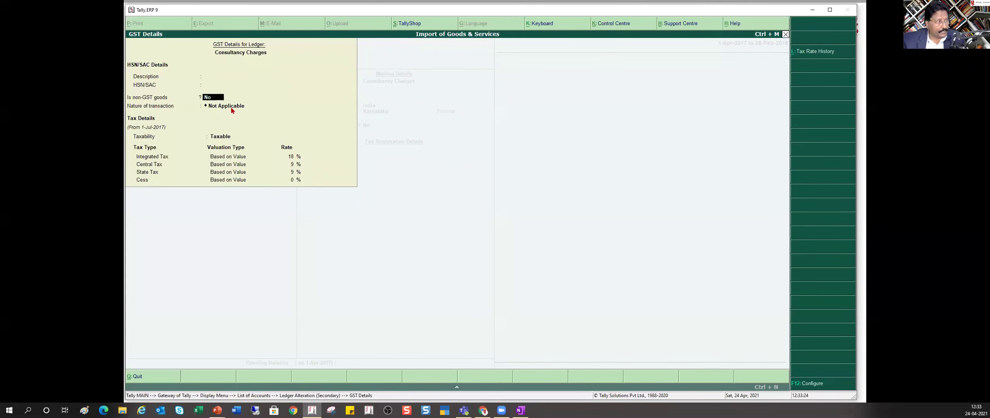
key(Return)
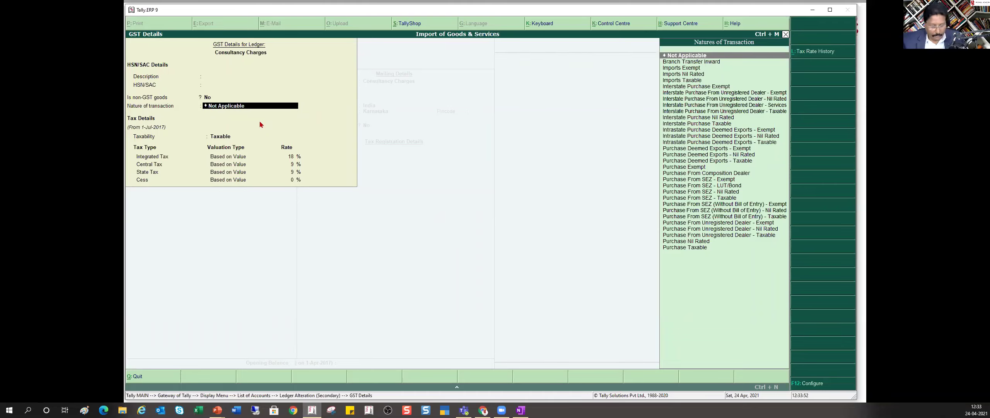
key(Escape)
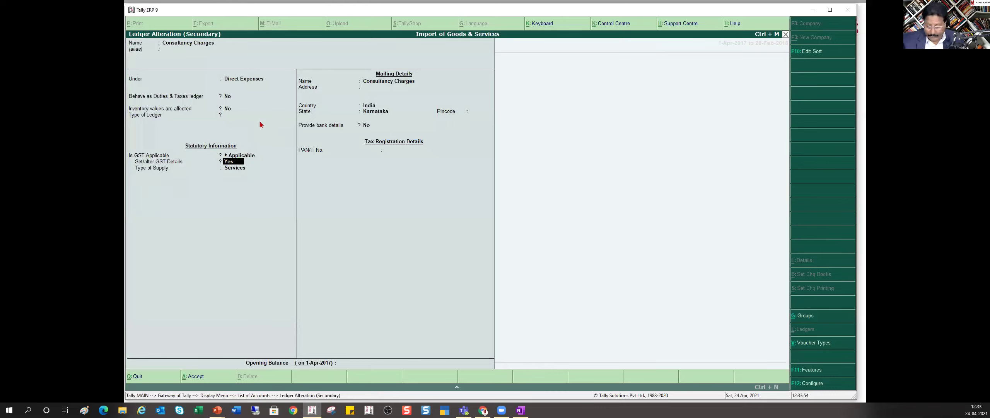
key(Return)
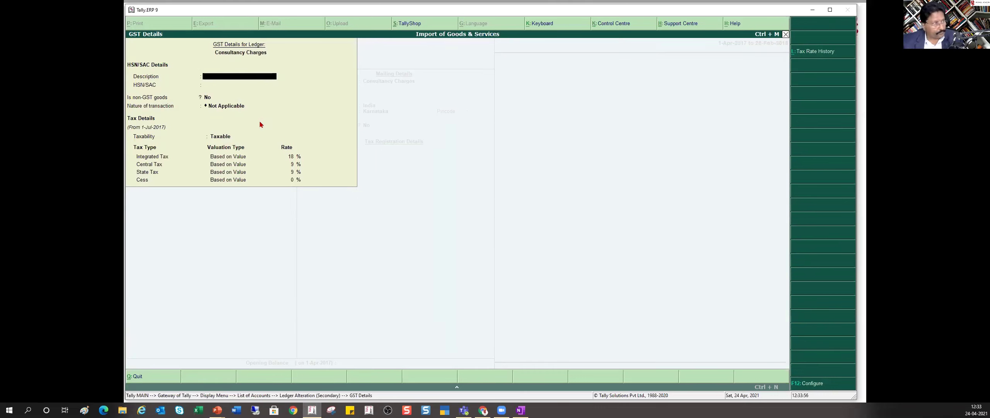
key(ctrl+a)
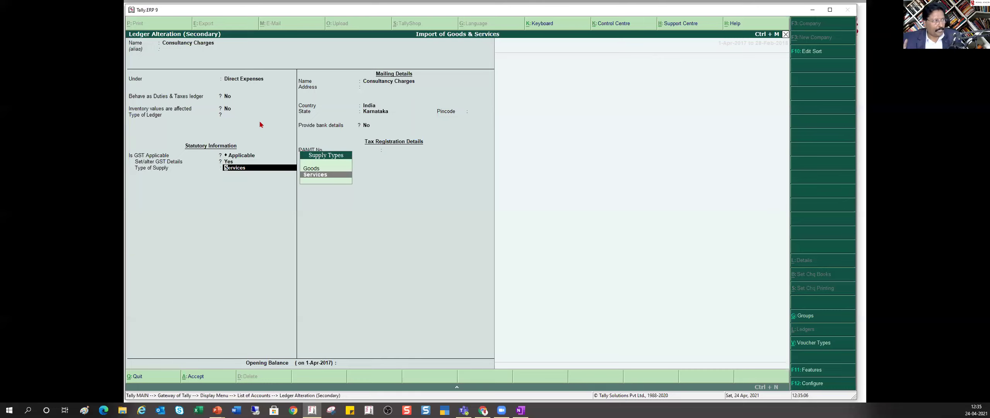
key(Return)
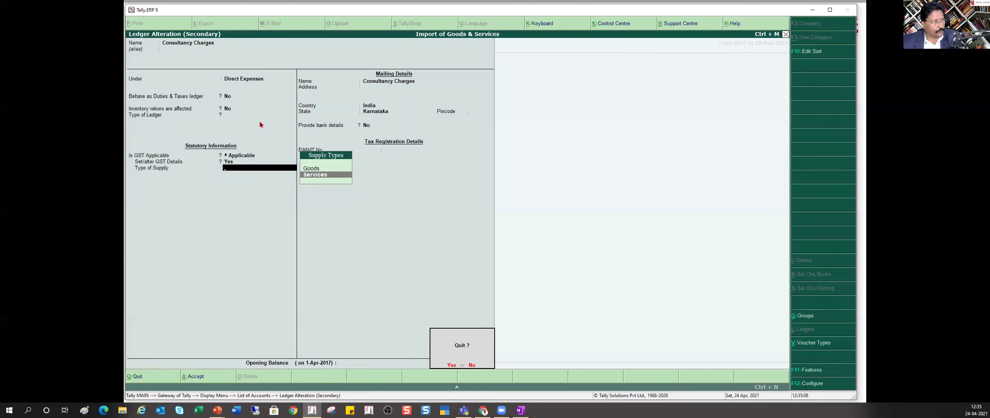
key(Return)
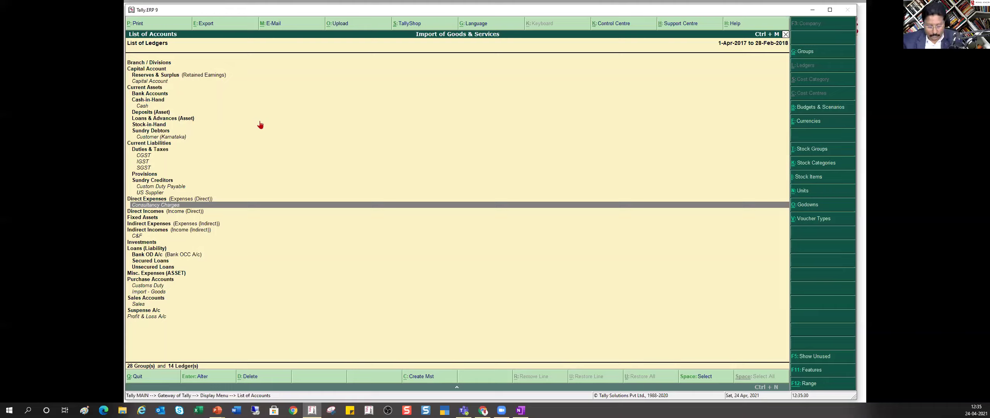
Start a new ledger named Fixed Assets and place it under the Fixed Assets group.
key(alt+c)
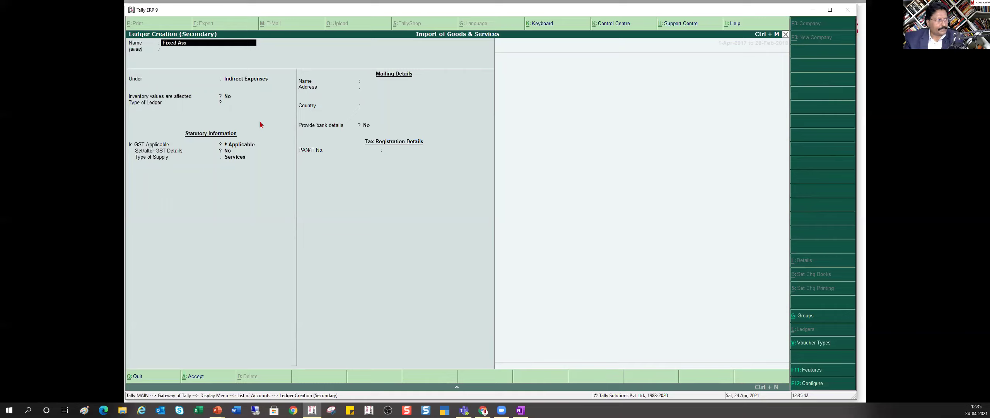
key(Return)
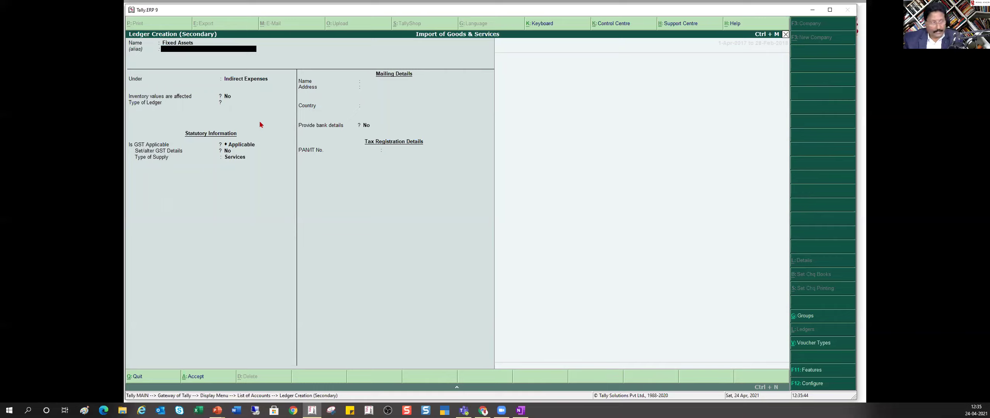
key(Return)
text(fix)
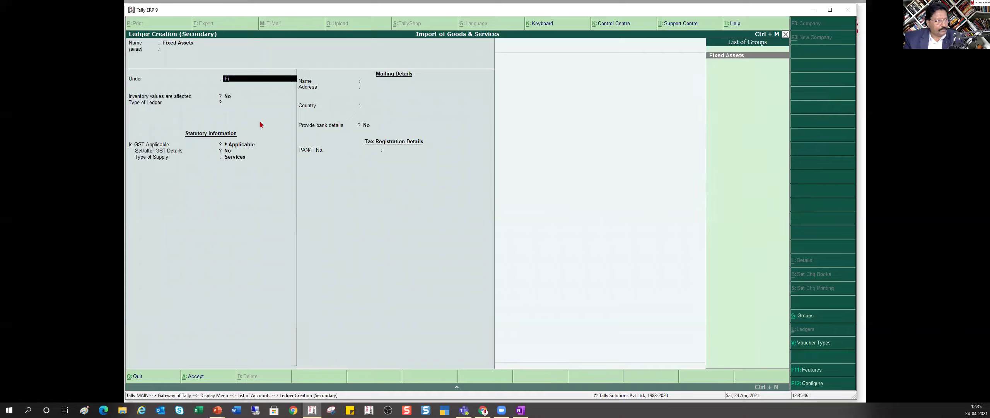
key(Return)
key(Return)
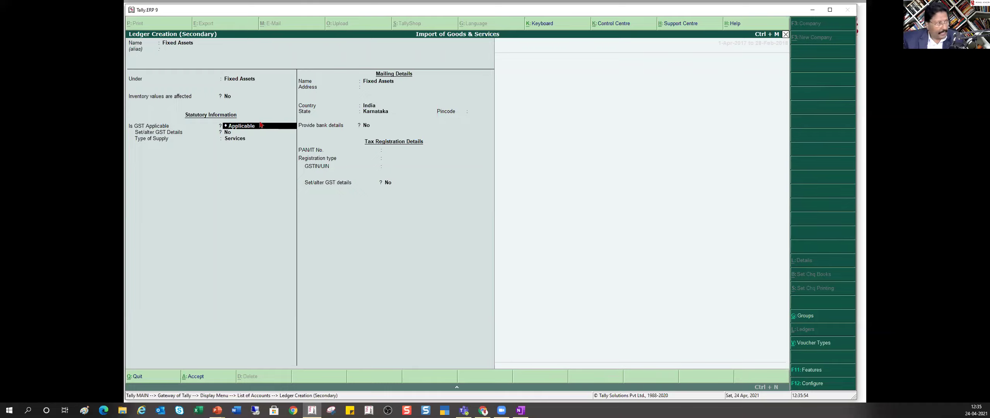
Keep GST applicable for the Fixed Assets ledger and open its GST details, leaving HSN/SAC blank and non-GST goods at No.
key(Return)
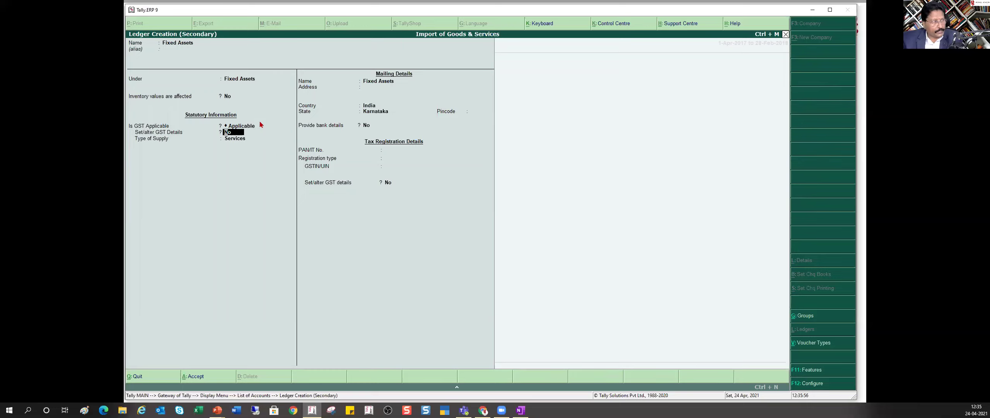
key(y)
key(Return)
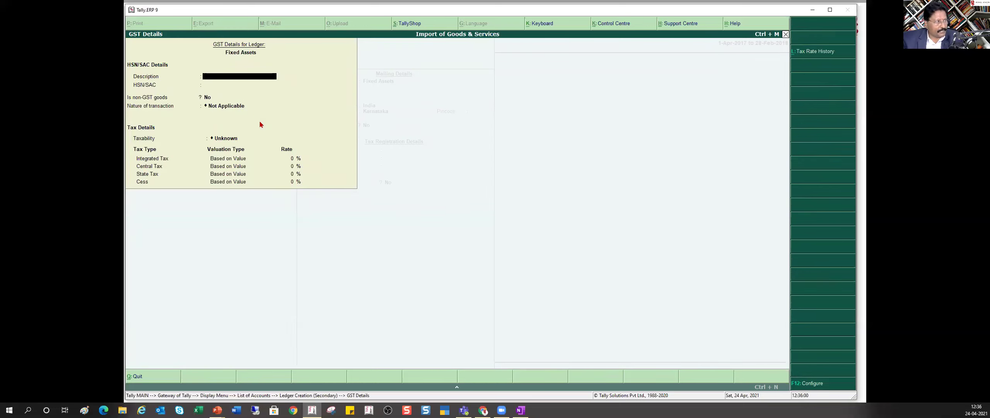
key(Return)
key(Return)
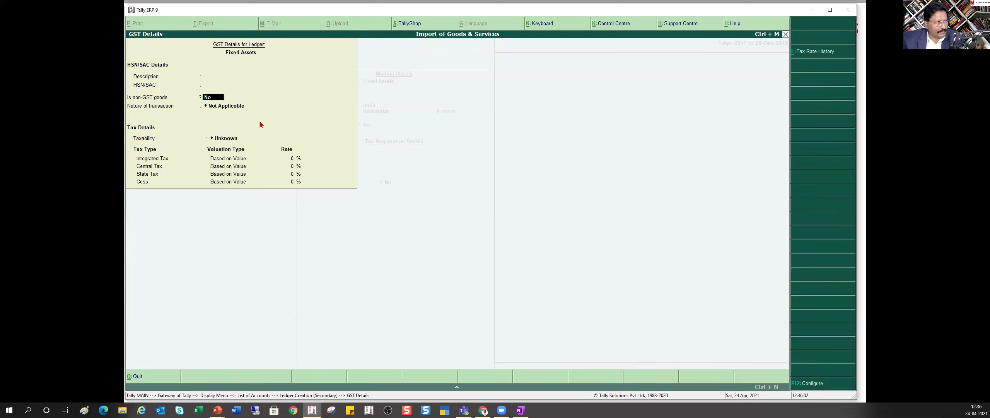
key(Return)
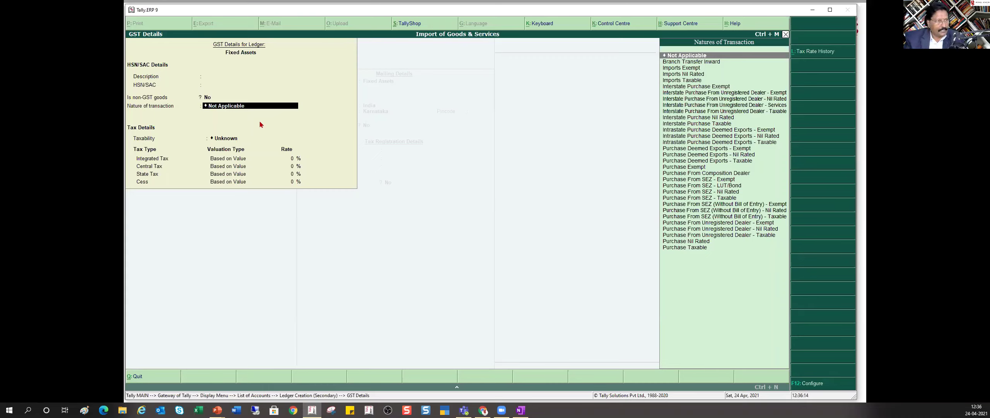
Set the nature of transaction to Purchase Taxable in the Fixed Assets ledger's GST details.
text(Pur)
key(Down)
key(Down)
key(Down)
key(Down)
key(Down)
key(Down)
key(Down)
key(Down)
key(Down)
key(Down)
key(Down)
key(Down)
key(Down)
key(Down)
key(Return)
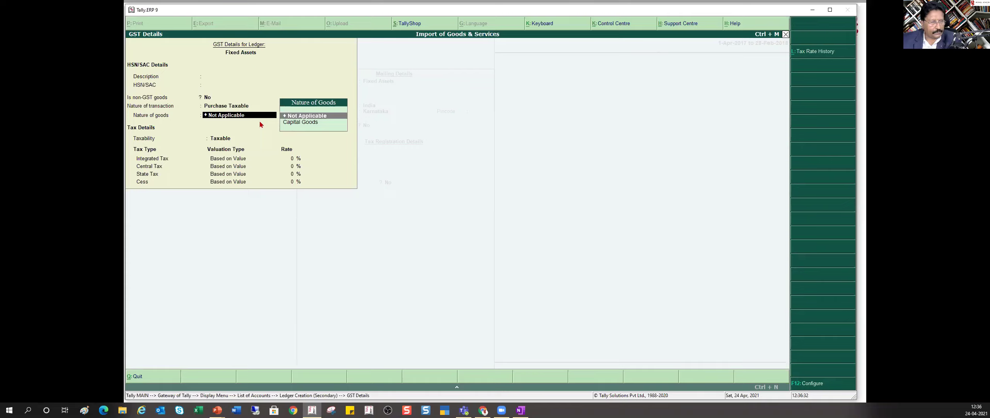
Set the nature of goods to Capital Goods with 18% integrated tax, and leave the Fixed Assets ledger without saving.
key(Down)
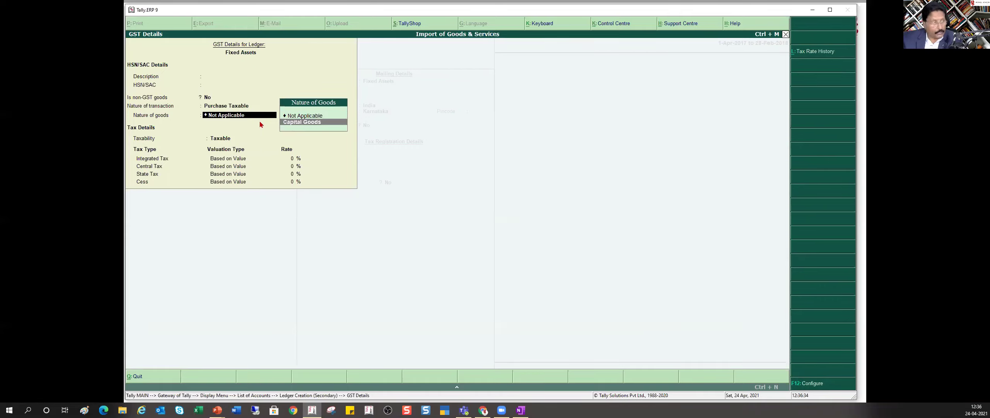
key(Return)
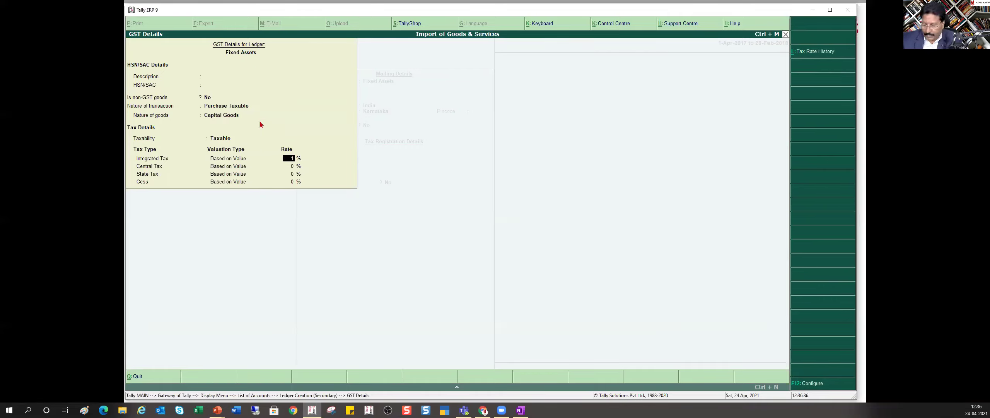
key(Return)
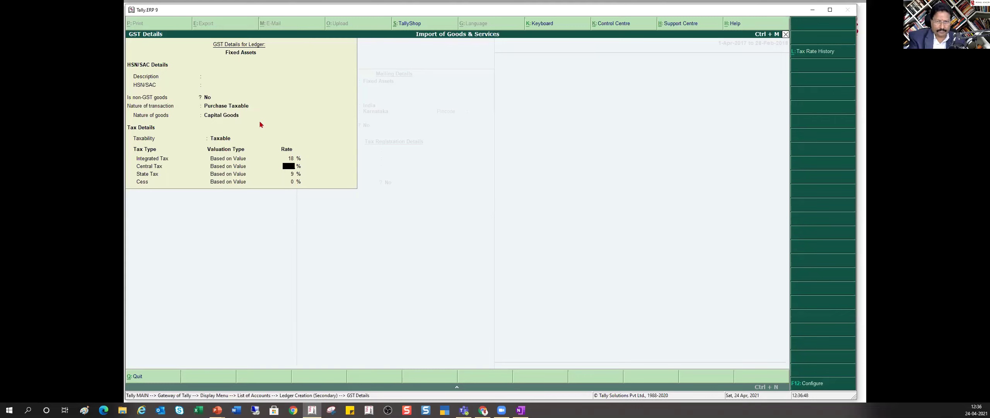
key(Return)
key(Return)
key(Return)
key(Return)
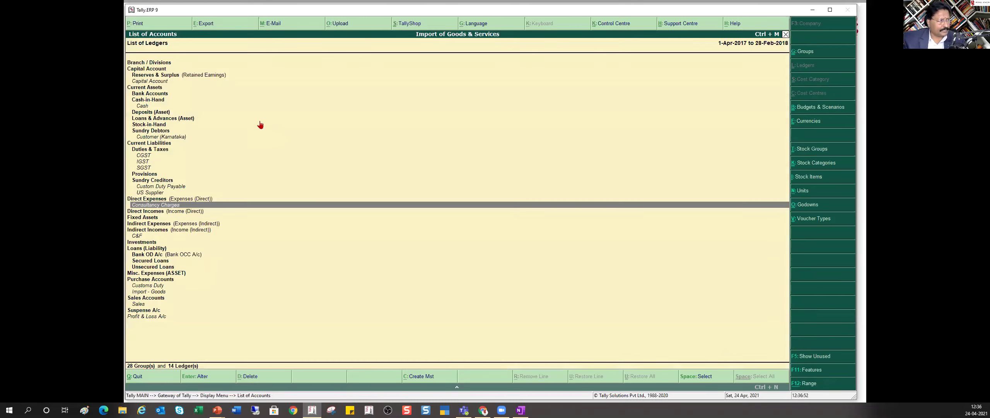
Look over the tax ledgers under Duties & Taxes in the list of accounts, and return to the Gateway of Tally.
key(Up)
key(Up)
key(Up)
key(Up)
key(Up)
key(Up)
key(Up)
key(Up)
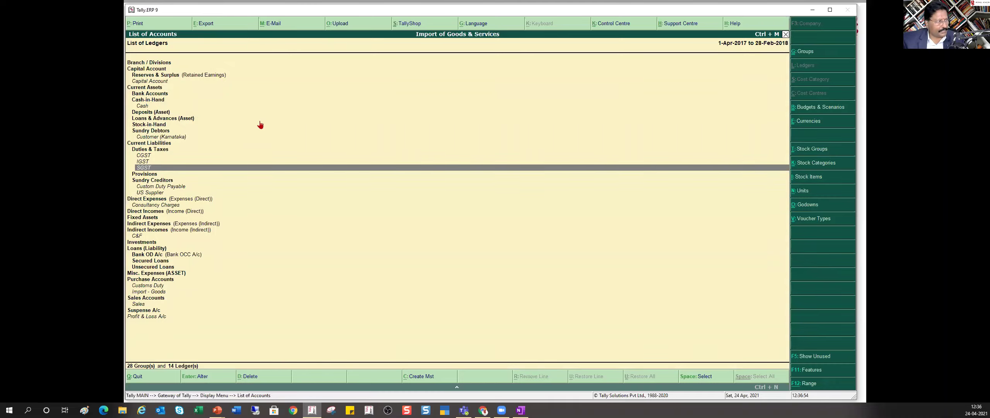
key(Down)
key(Down)
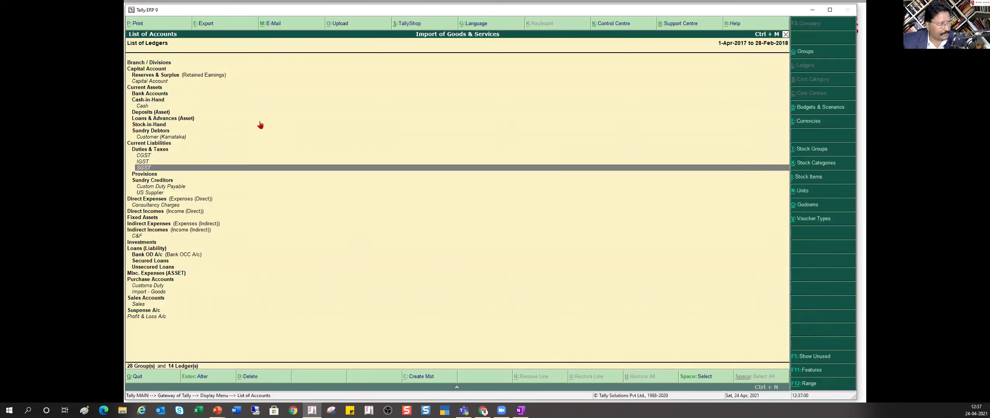
key(Down)
key(Down)
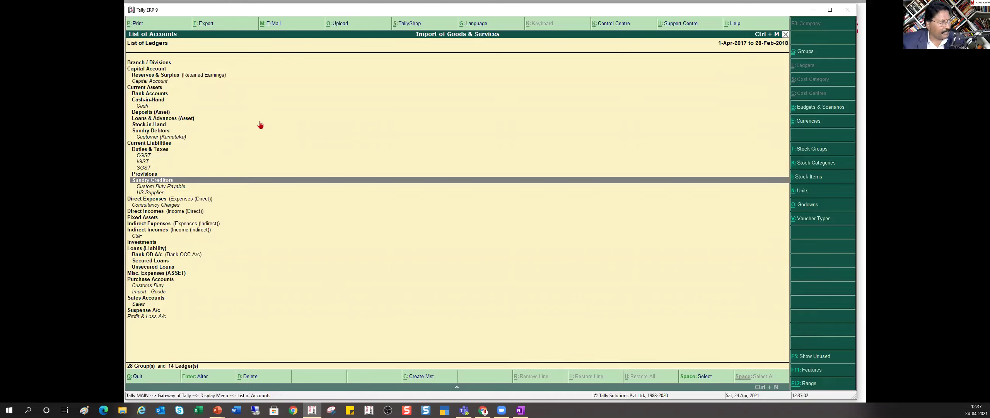
key(Up)
key(Up)
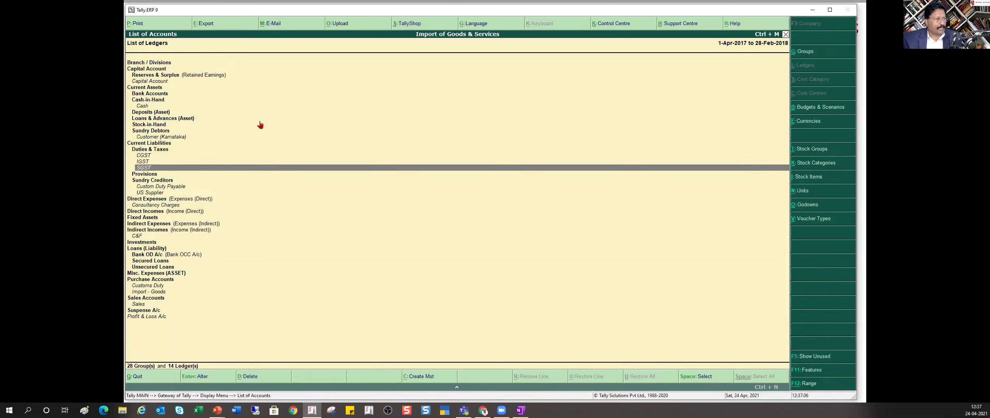
key(Escape)
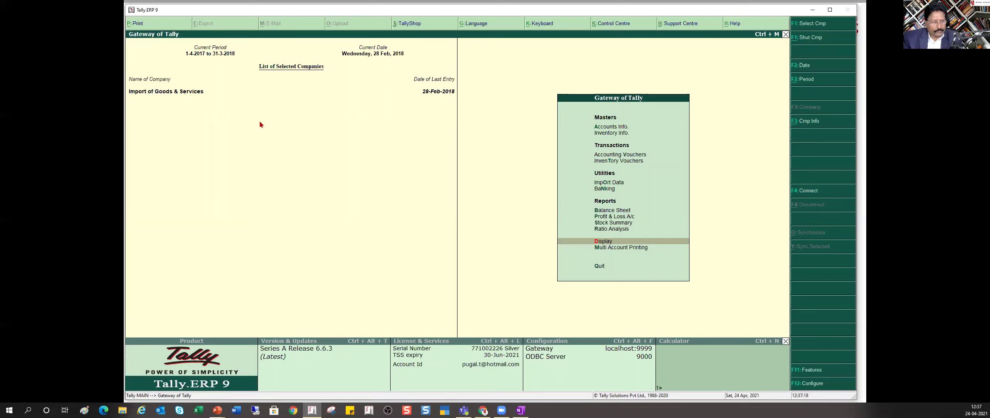
Open the Statistics report from the statements of accounts.
key(Return)
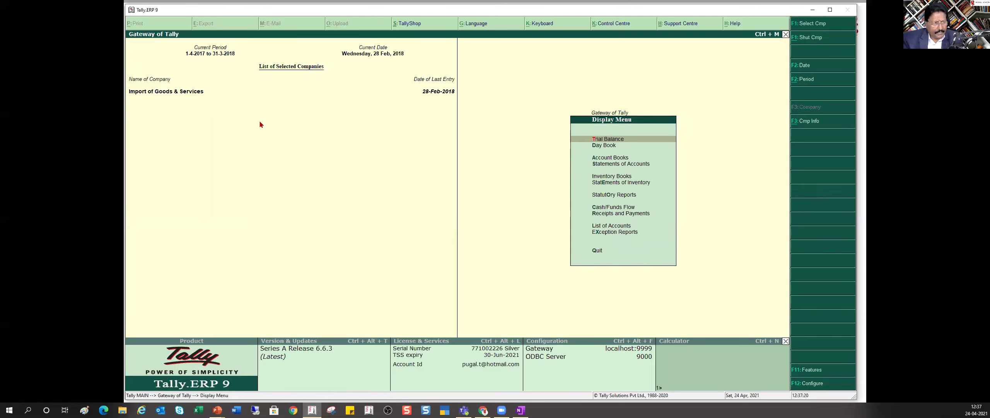
key(s)
key(s)
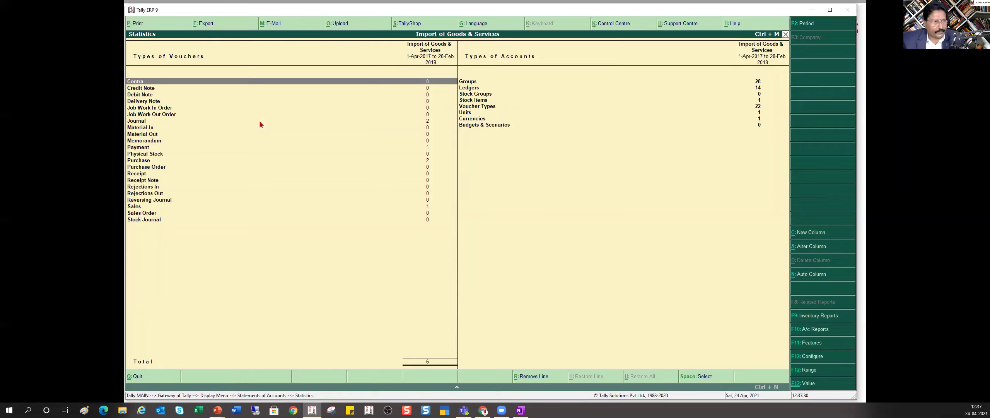
Open the January purchase voucher of US Supplier through the Purchase voucher register.
key(Down)
key(Down)
key(Down)
key(Down)
key(Down)
key(Down)
key(Down)
key(Down)
key(Down)
key(Down)
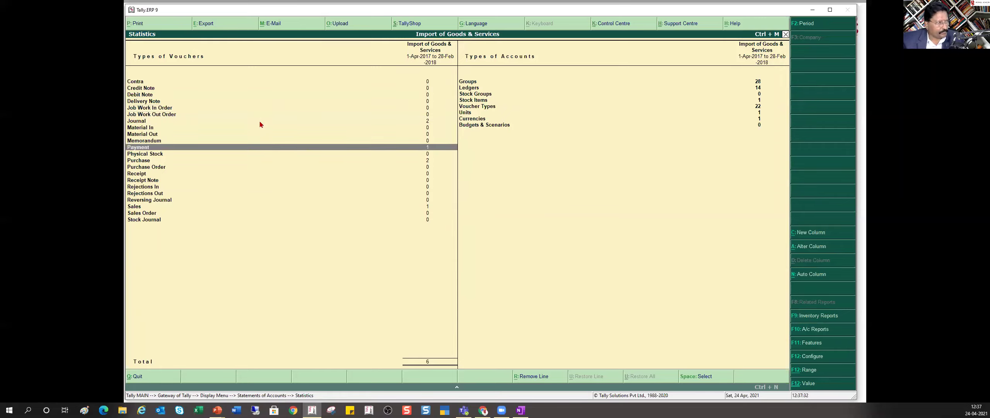
key(Down)
key(Down)
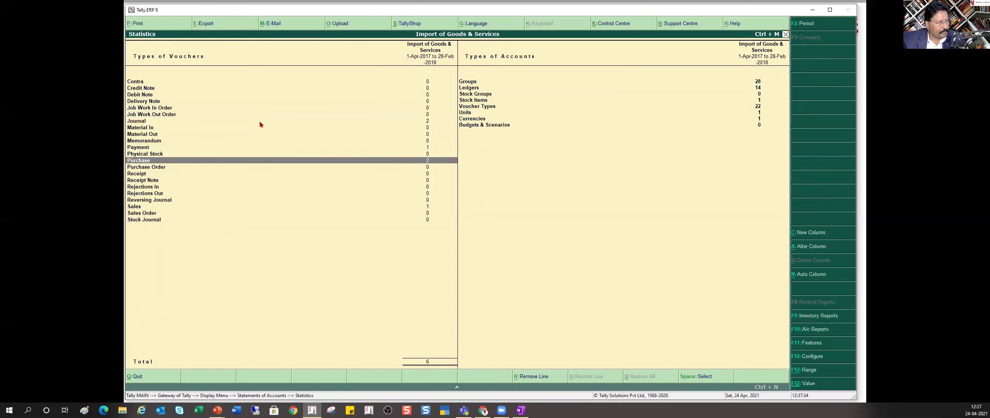
key(Return)
key(Up)
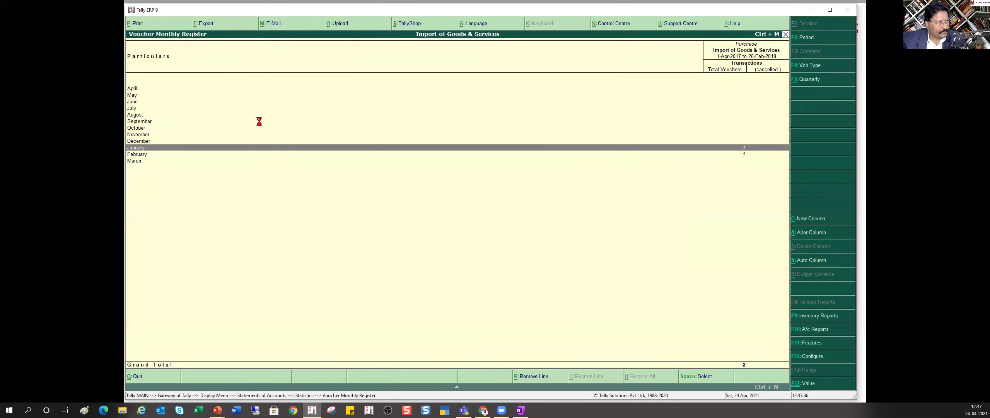
key(Return)
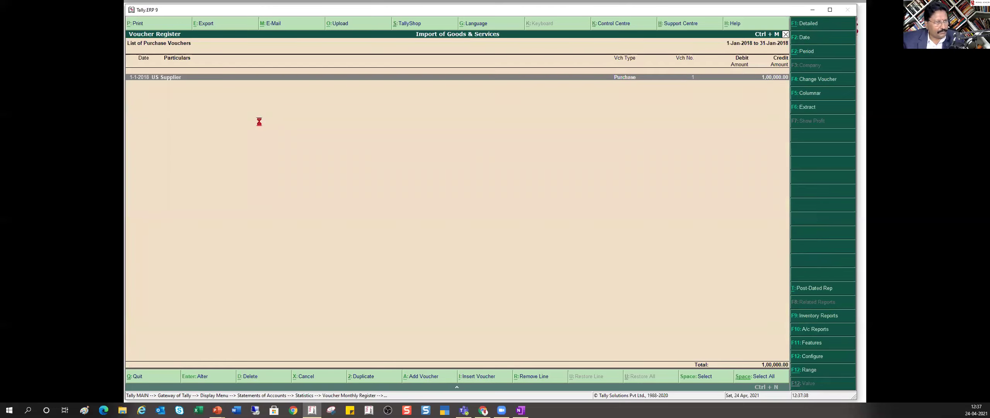
key(Return)
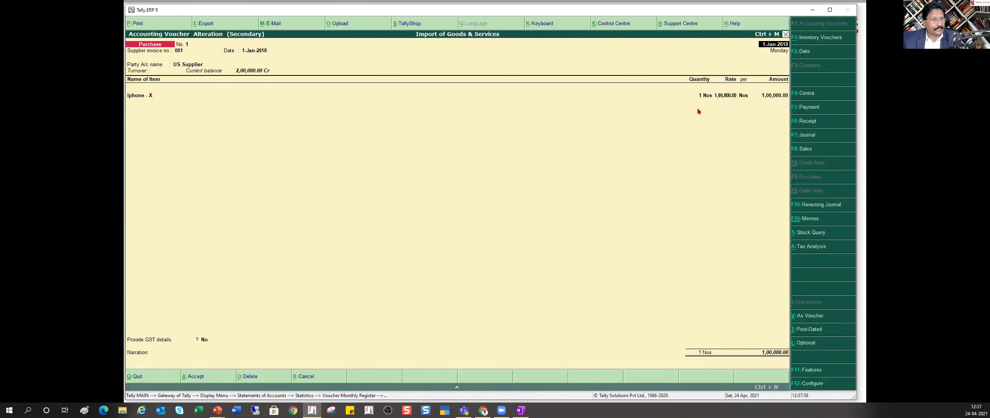
Review the accounting allocation and taxable value of the Iphone - X line, and move on to the voucher's ledger line.
click(772, 95)
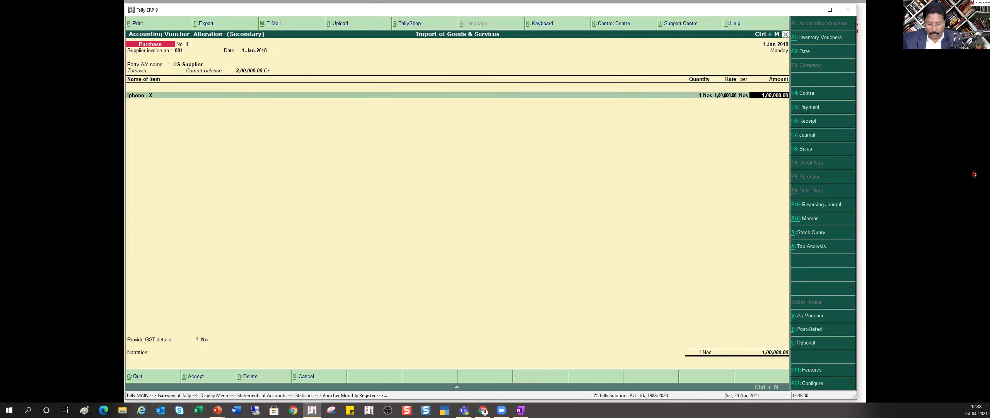
key(Return)
key(Return)
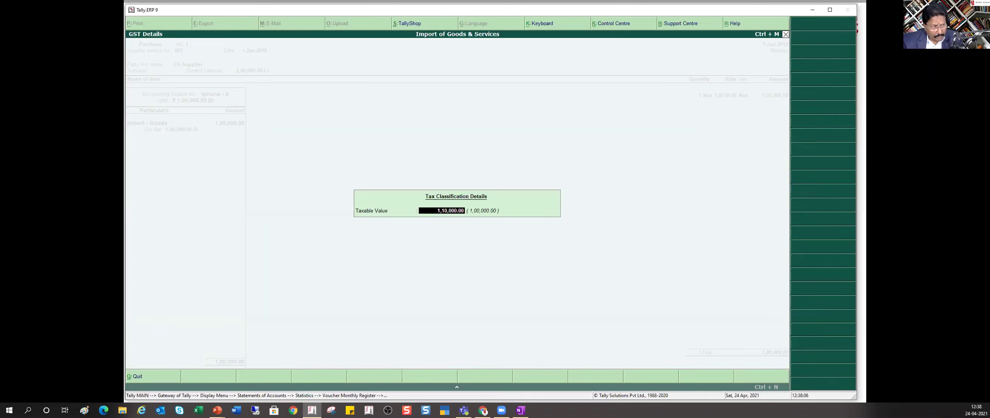
key(Return)
key(Return)
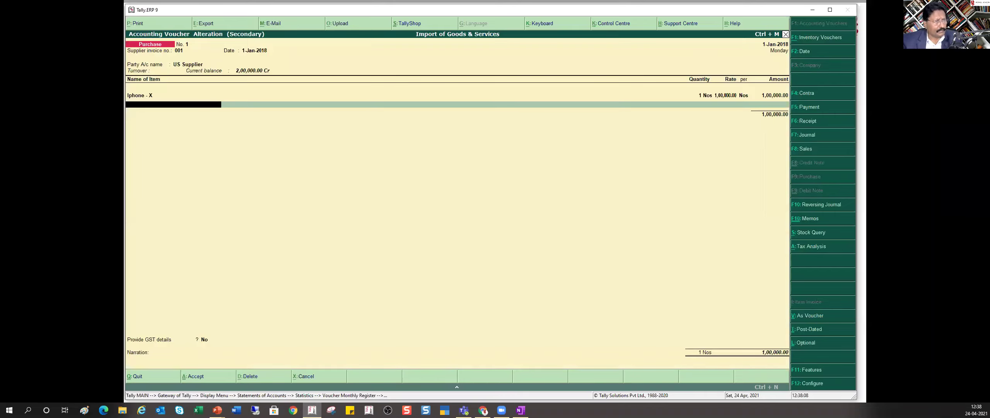
key(Return)
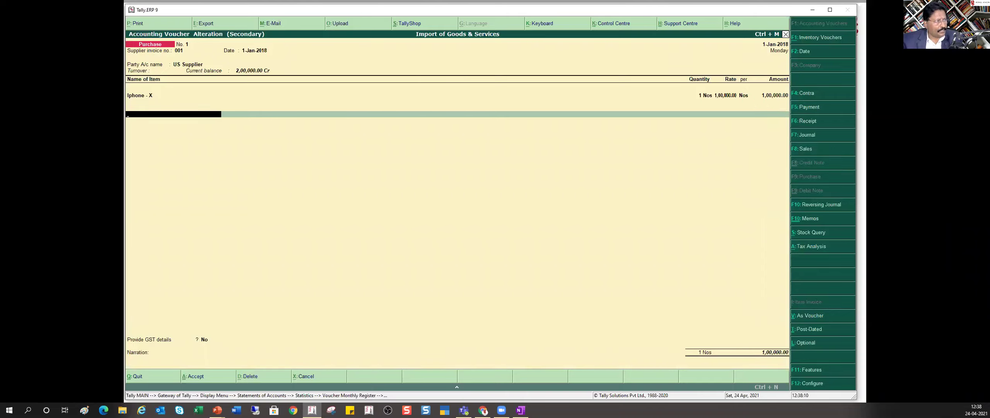
Try to add the IGST ledger to the purchase voucher below the Iphone - X item, backing out of its description.
text(igs)
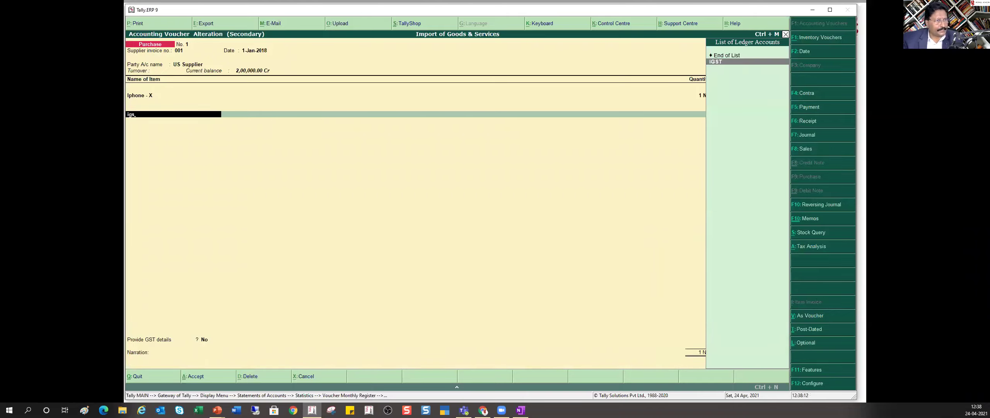
key(Return)
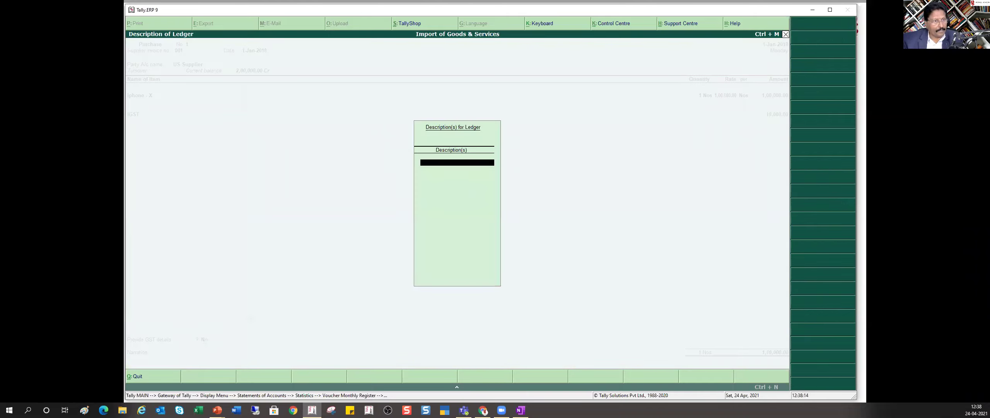
key(Escape)
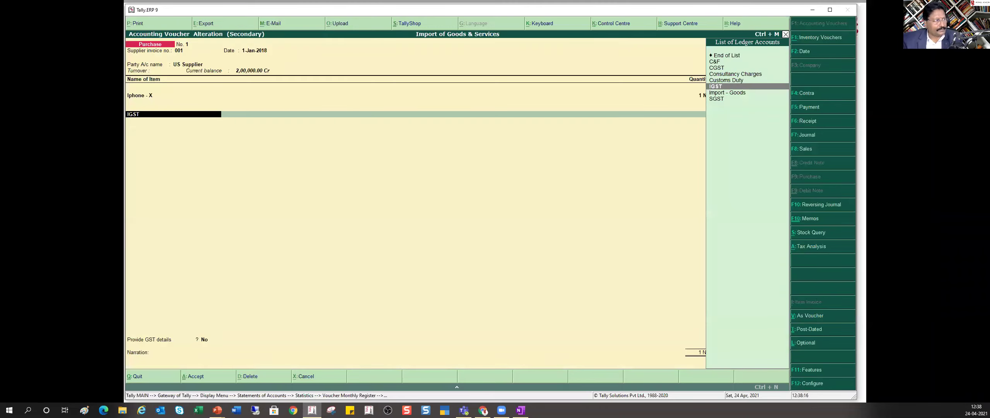
key(Return)
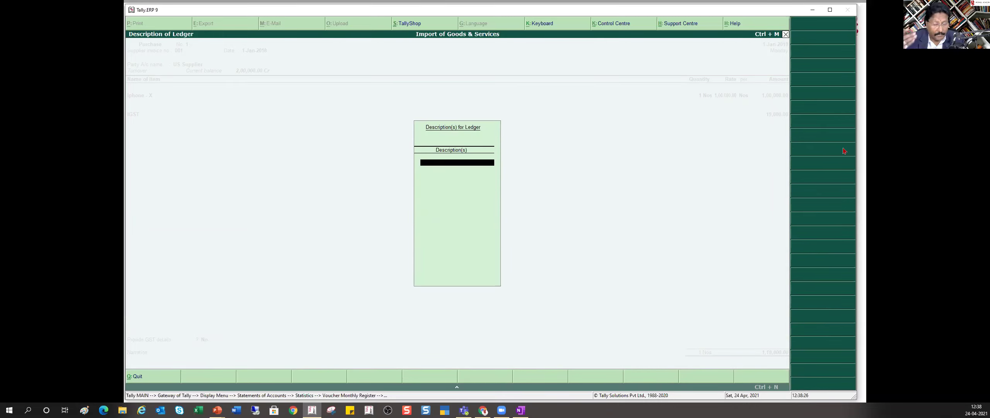
key(Escape)
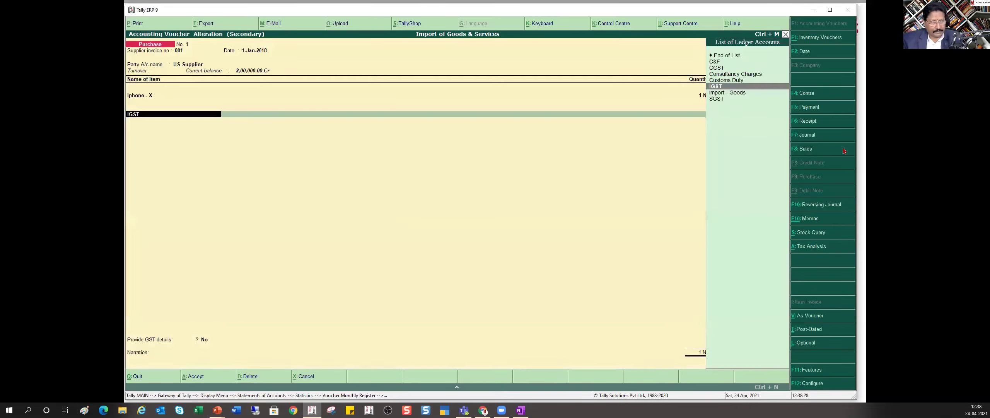
Try the CGST ledger in place of IGST below the Iphone - X item, leaving its description blank.
key(Up)
key(Up)
key(Up)
key(Return)
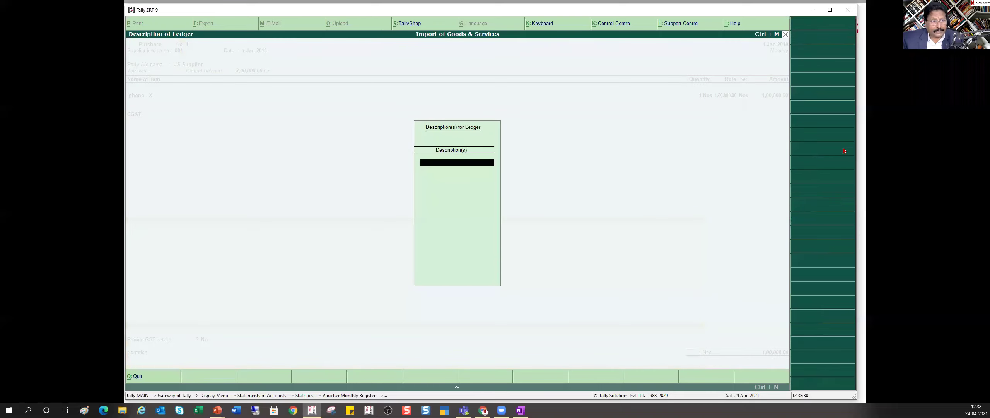
key(Return)
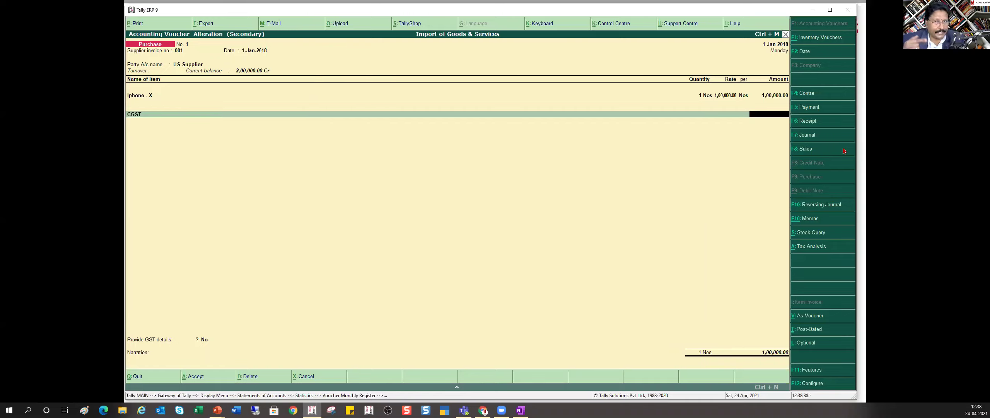
Try the SGST ledger on the same voucher line with a blank description, and quit the voucher without saving.
key(BackSpace)
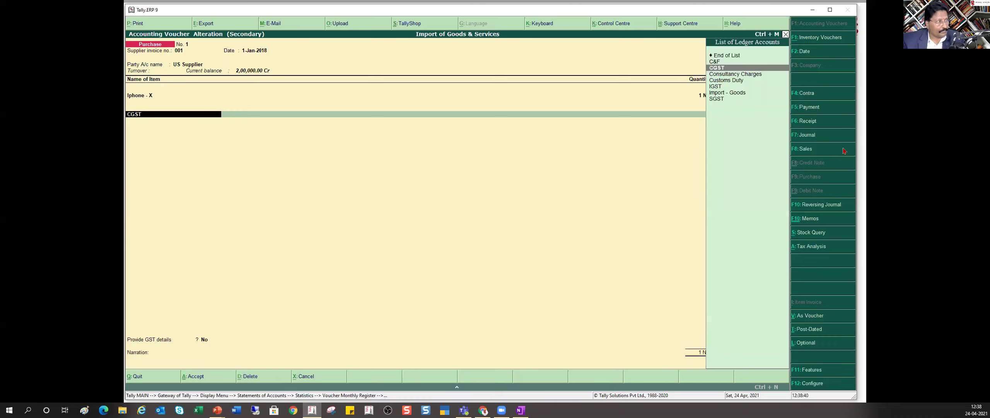
text(sgs)
key(Return)
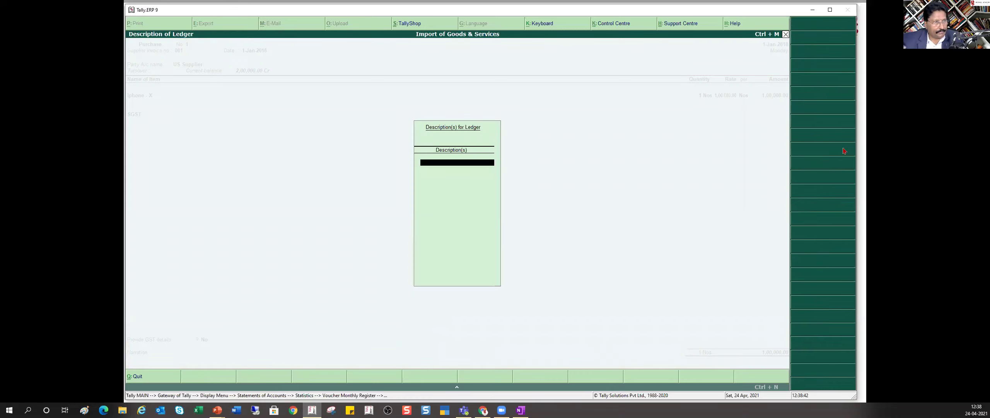
key(Return)
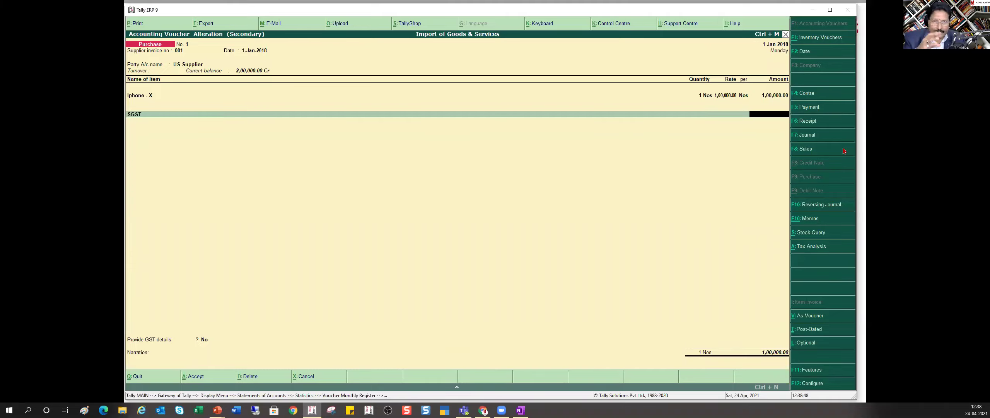
key(Escape)
key(Return)
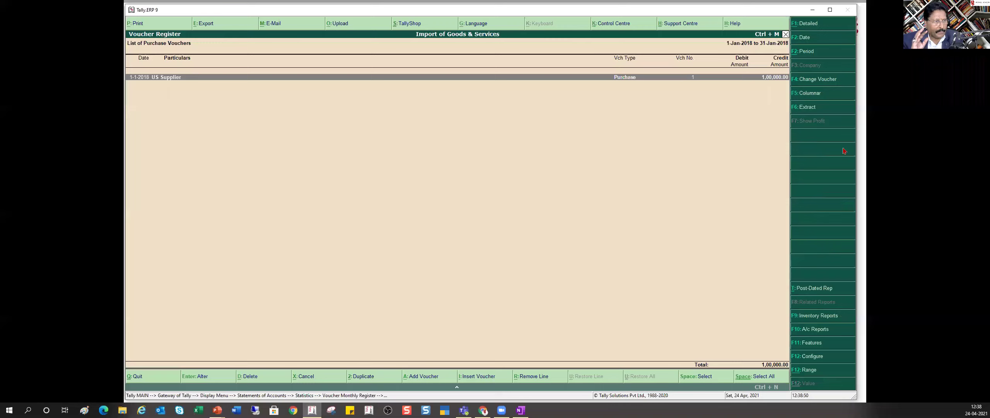
View the US Supplier purchase voucher again and go back to the Statistics report.
key(Return)
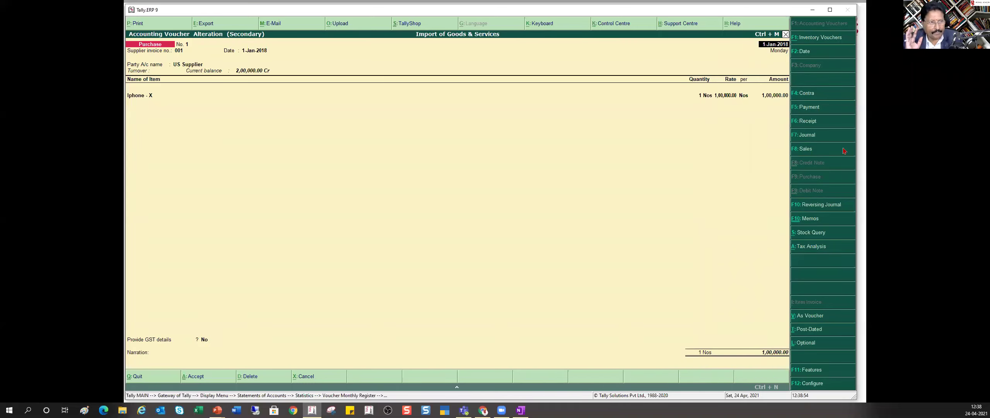
key(Escape)
key(Return)
key(Escape)
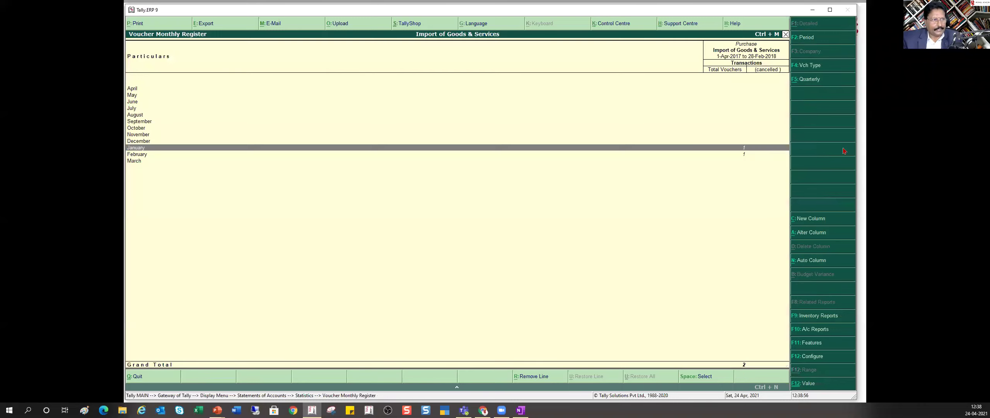
key(Escape)
Open the January Customs Duty journal voucher through the Journal voucher register.
key(Down)
key(Down)
key(Down)
key(Down)
key(Down)
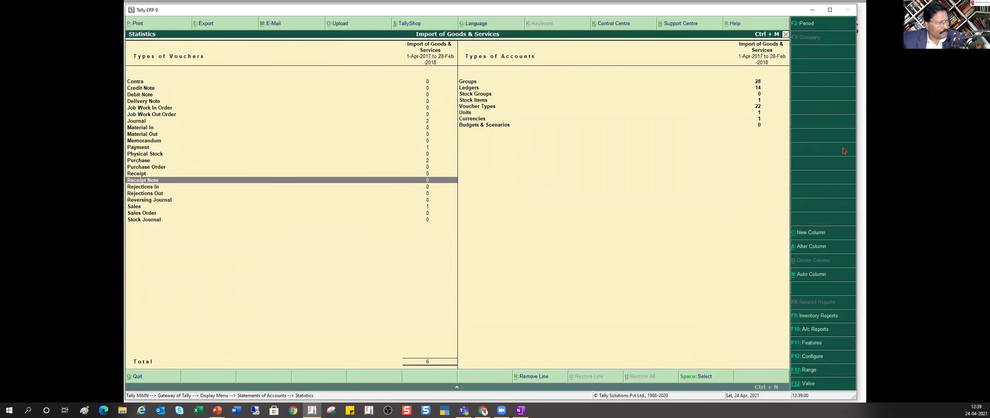
key(Up)
key(Up)
key(Up)
key(Up)
key(Up)
key(Up)
key(Up)
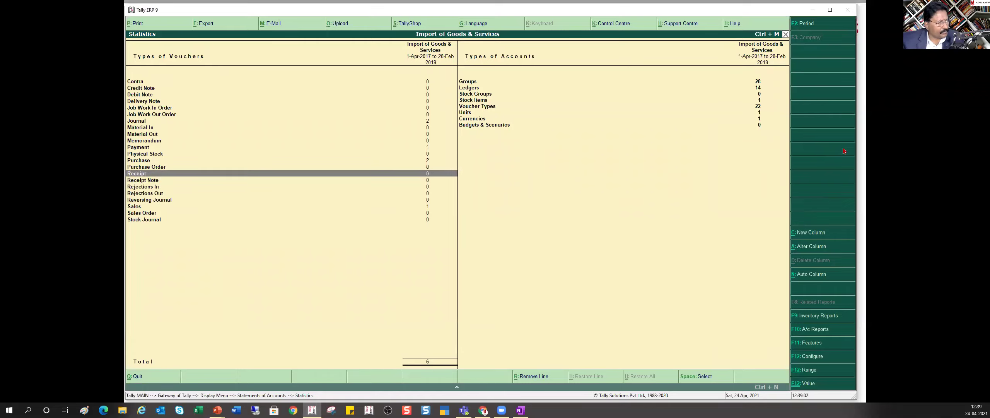
key(Up)
key(Up)
key(Up)
key(Up)
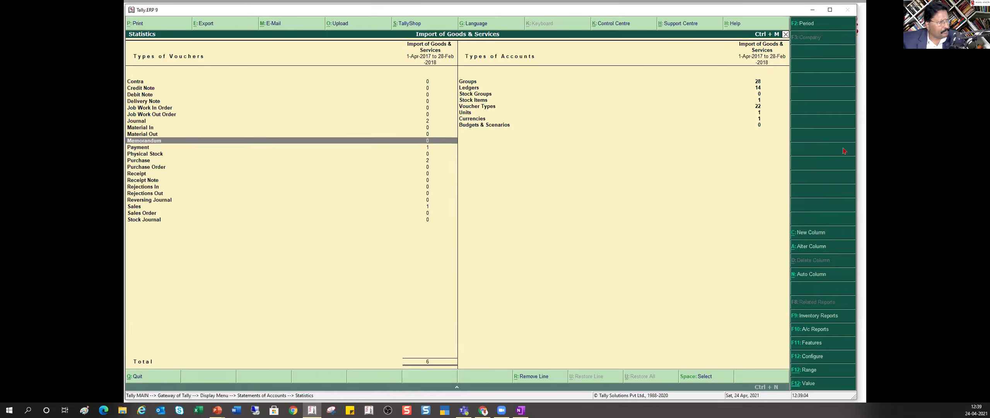
key(Return)
key(Up)
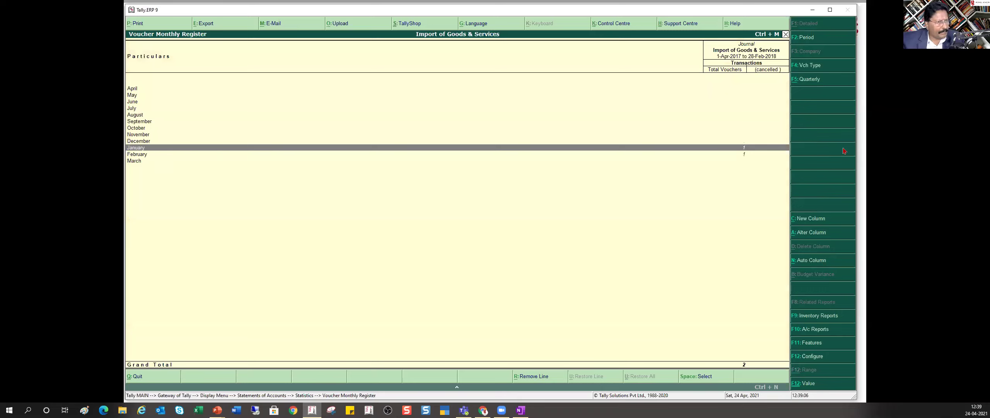
key(Return)
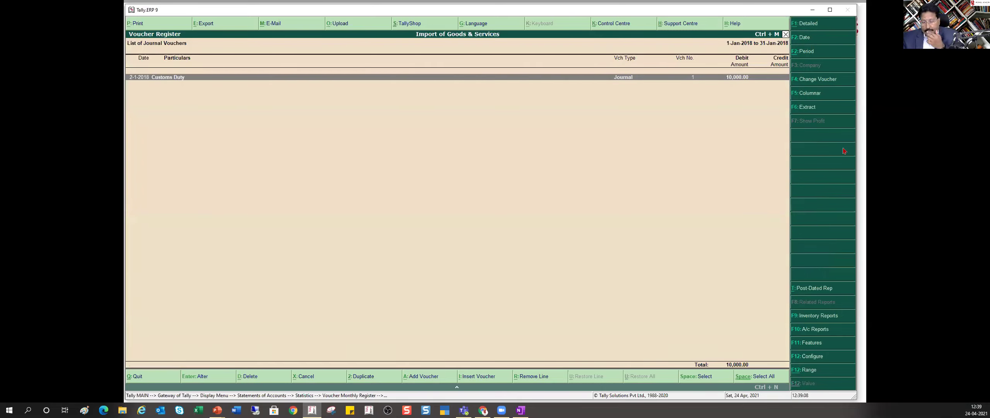
key(Return)
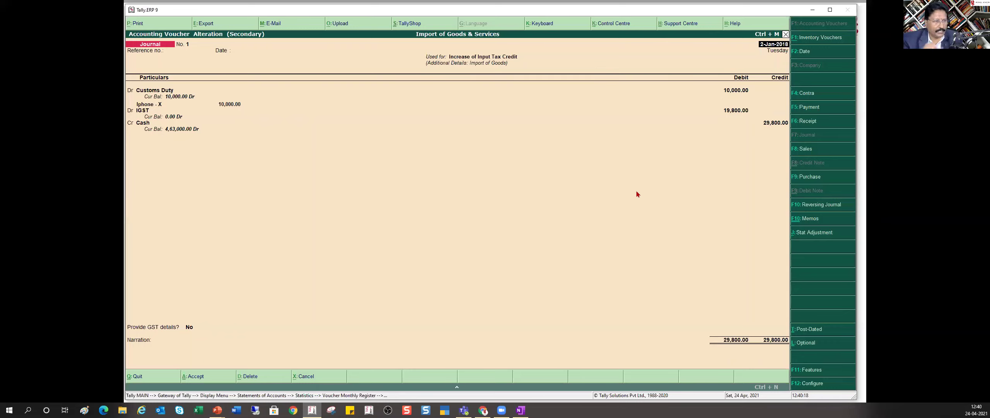
Quit the Customs Duty journal voucher without saving and return to the Statistics report.
key(Escape)
key(Return)
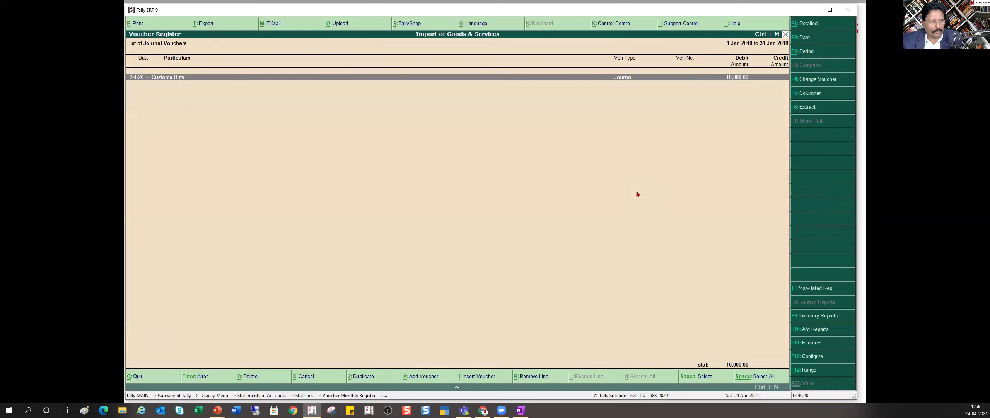
key(Escape)
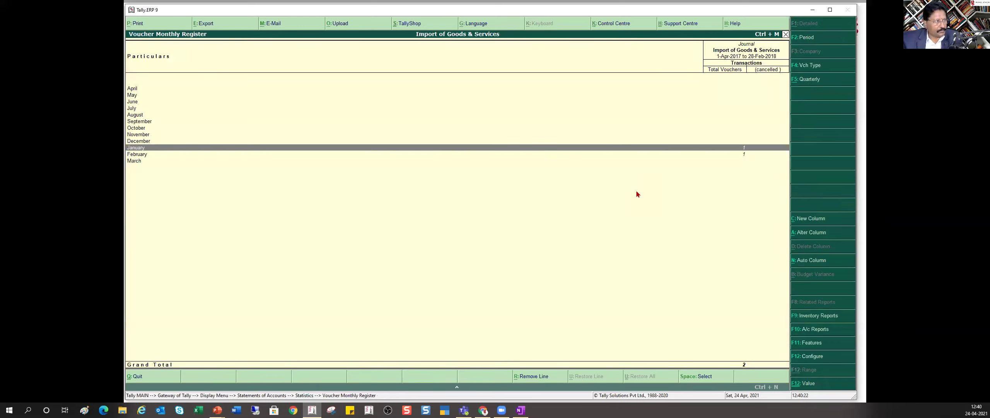
key(Escape)
Open the January US Supplier purchase voucher from the Purchase voucher register.
key(Down)
key(Down)
key(Down)
key(Down)
key(Down)
key(Down)
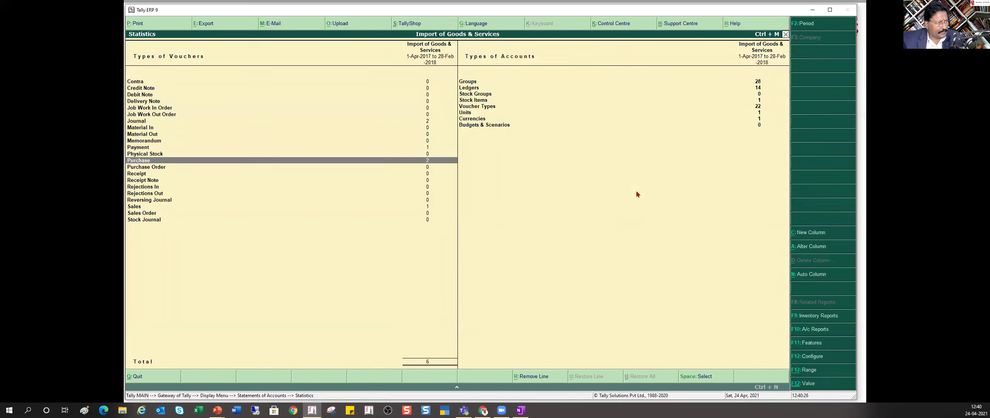
key(Return)
key(Up)
key(Return)
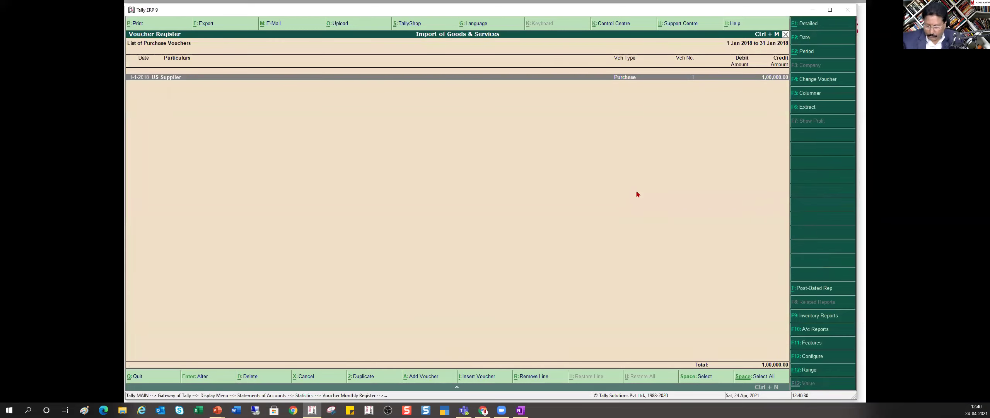
key(Return)
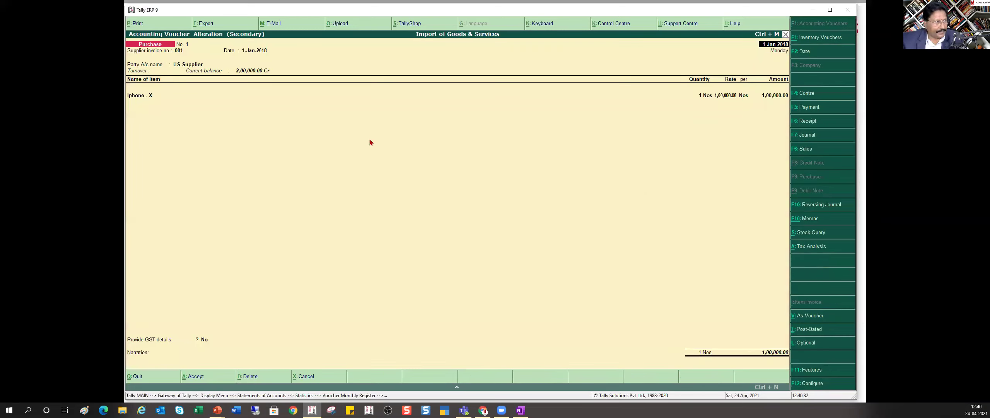
Review the Iphone - X line's accounting allocation and taxable value, and save the purchase voucher.
key(Return)
key(Return)
key(Return)
key(Return)
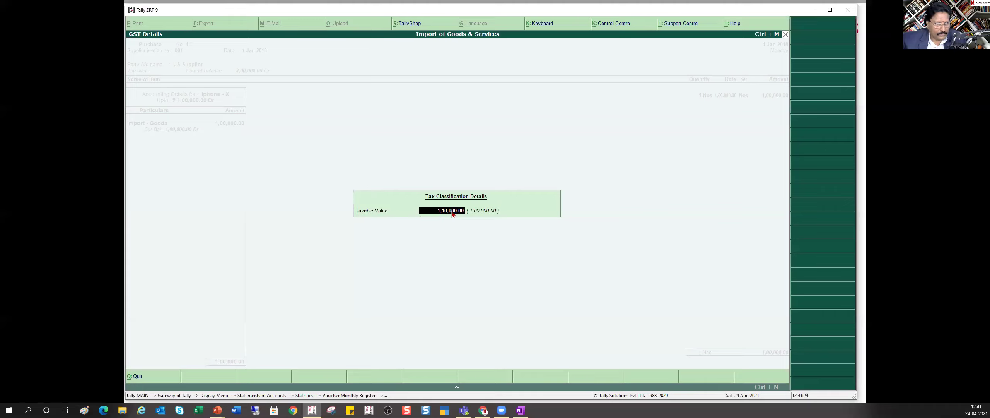
key(Return)
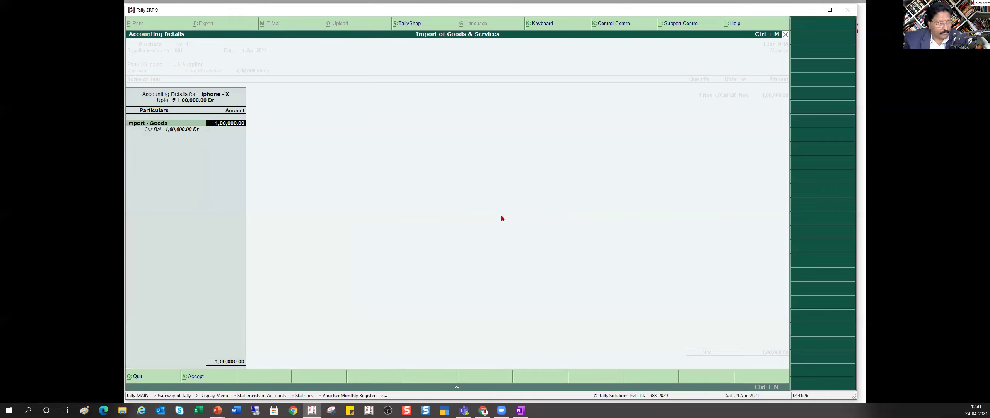
key(Return)
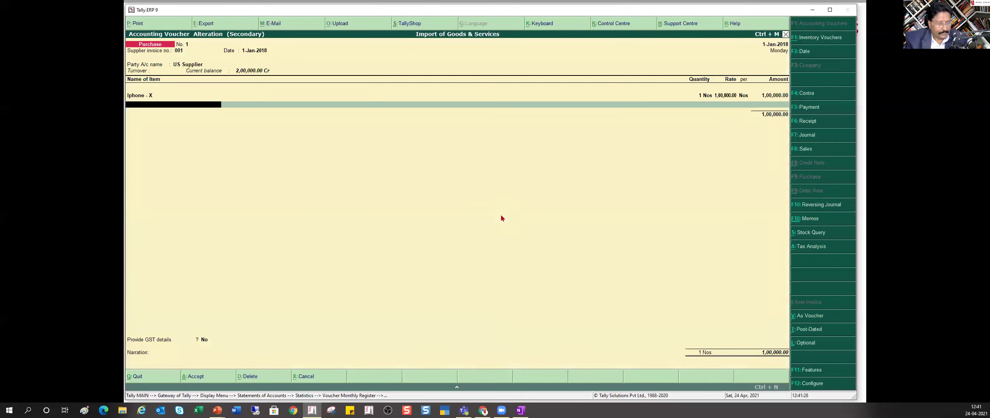
key(ctrl+a)
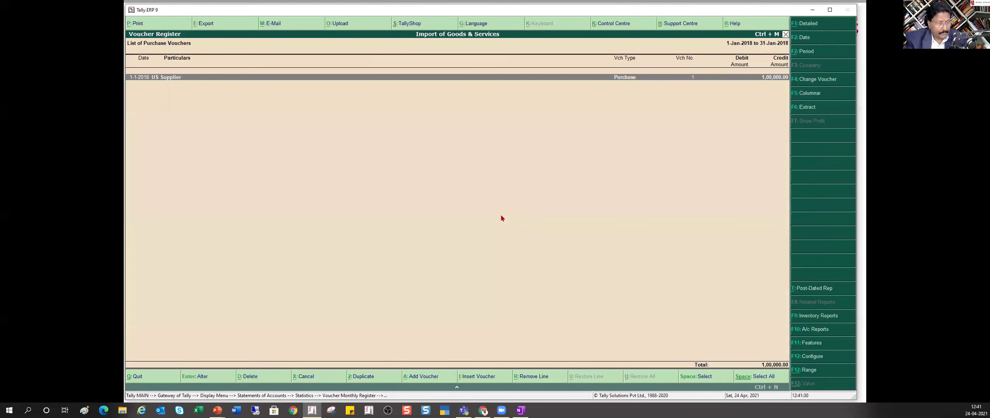
Leave the Purchase register and open the January Customs Duty journal voucher from the Journal register again.
key(Escape)
key(Escape)
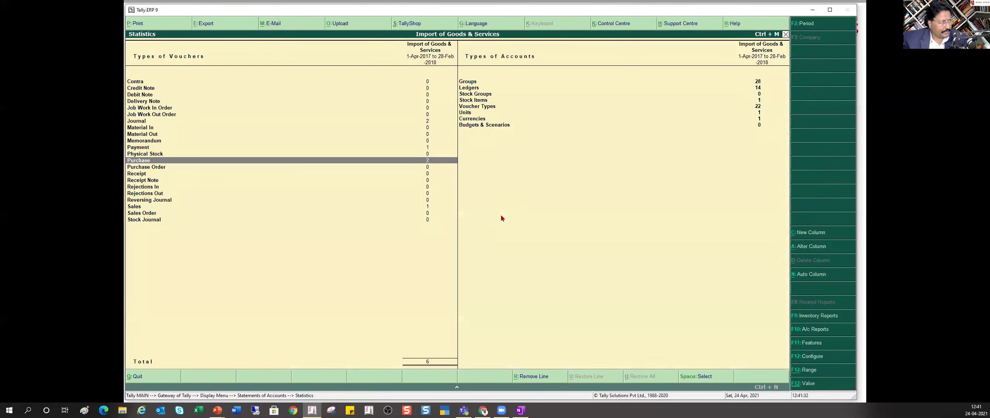
key(Up)
key(Up)
key(Up)
key(Up)
key(Up)
key(Up)
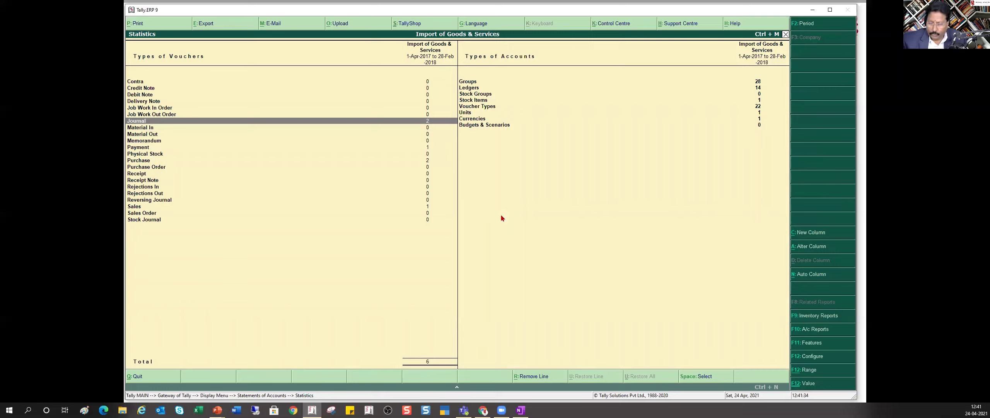
key(Return)
key(Up)
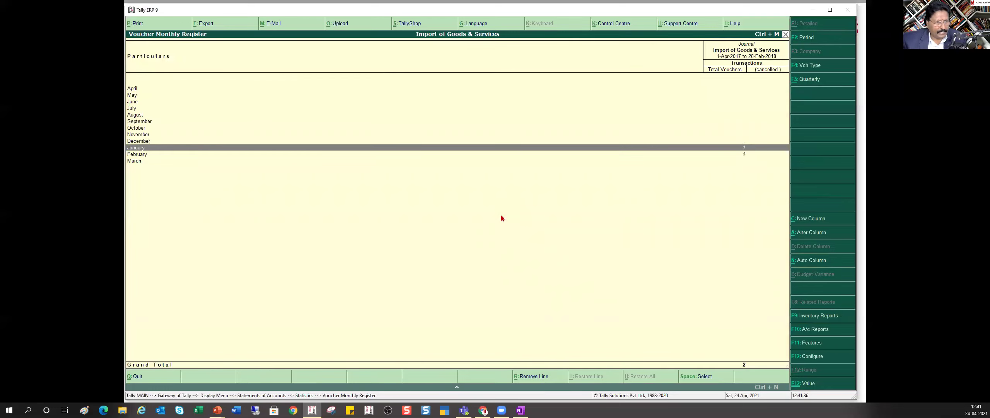
key(Return)
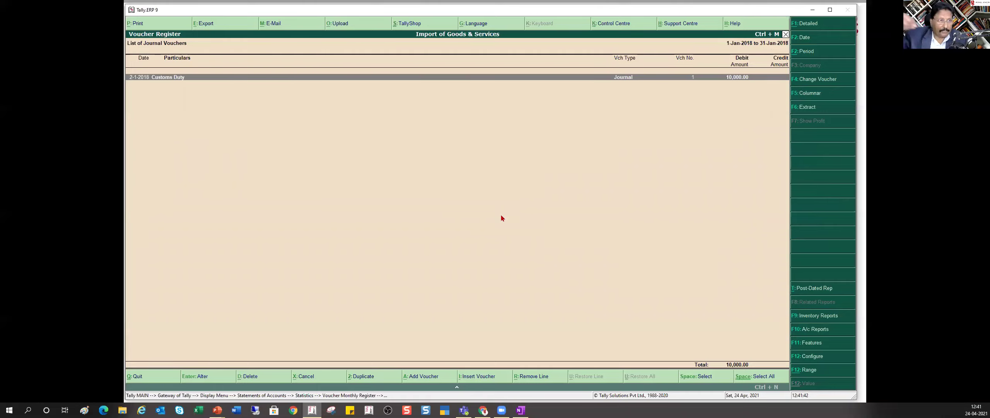
key(Return)
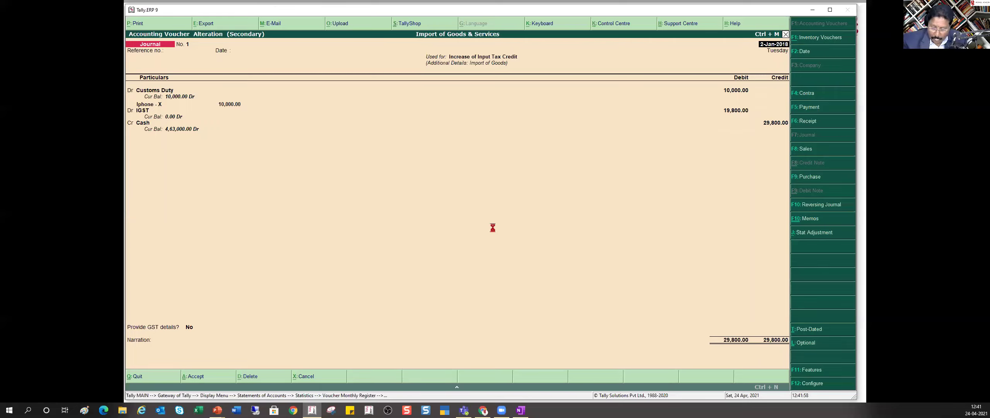
Check the journal voucher's configuration options and open the Customs Duty ledger for alteration from its debit line.
key(F12)
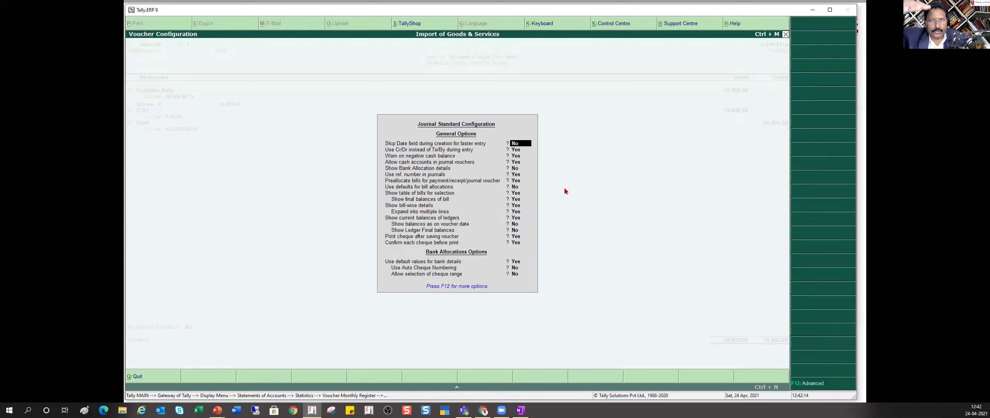
key(Escape)
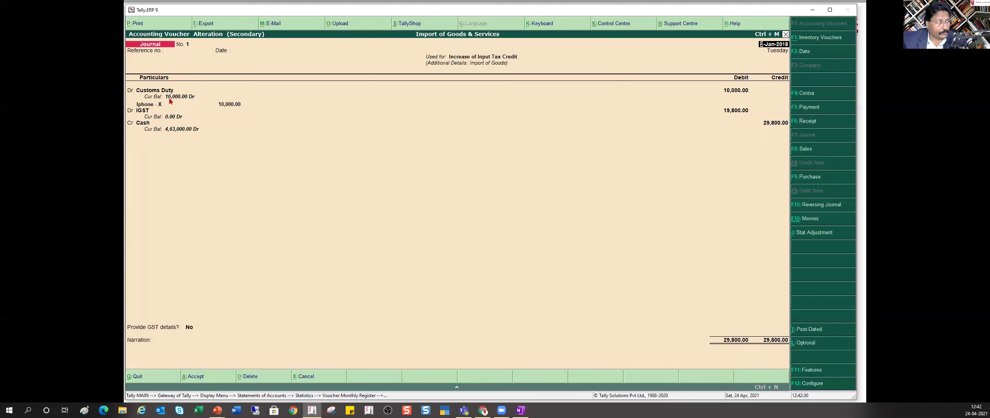
key(Return)
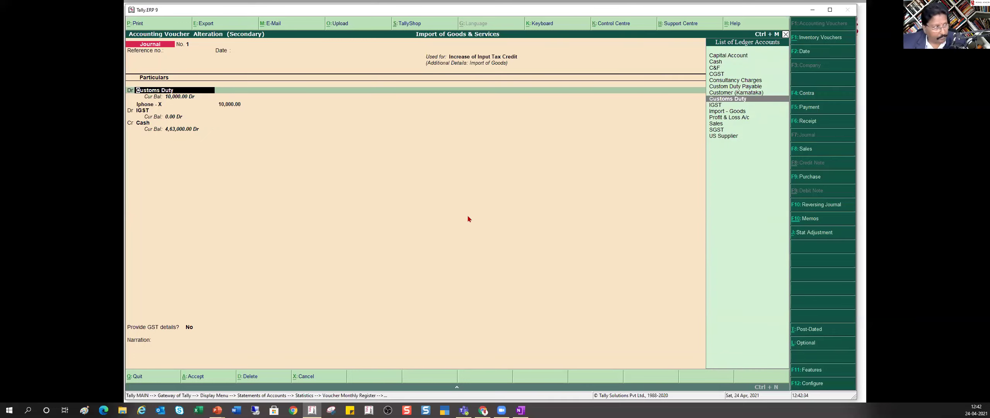
key(ctrl+Return)
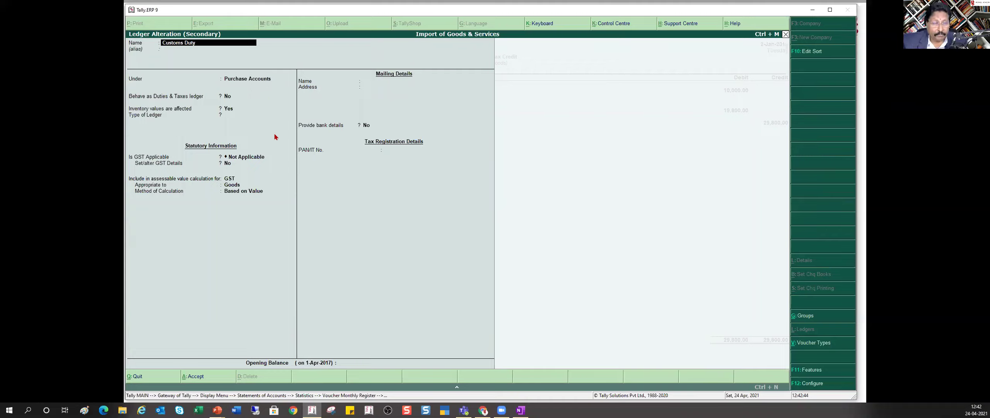
Set the Customs Duty ledger's GST assessable value to be appropriated to both goods and services, and save the ledger.
click(245, 159)
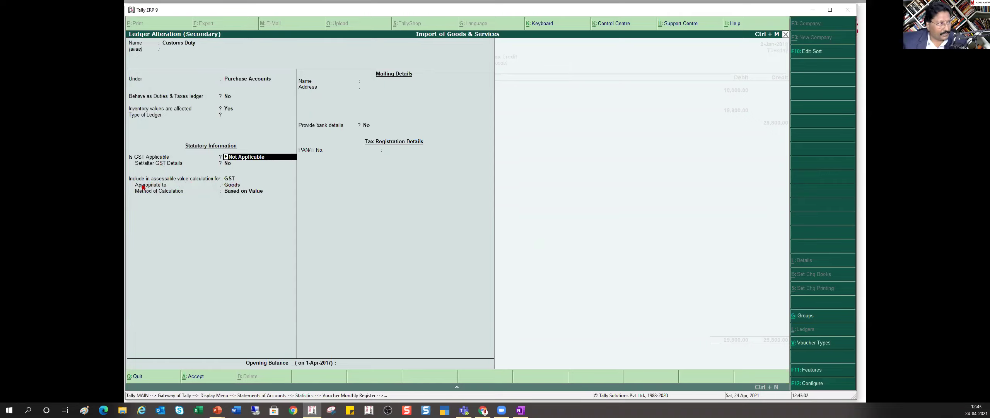
click(236, 179)
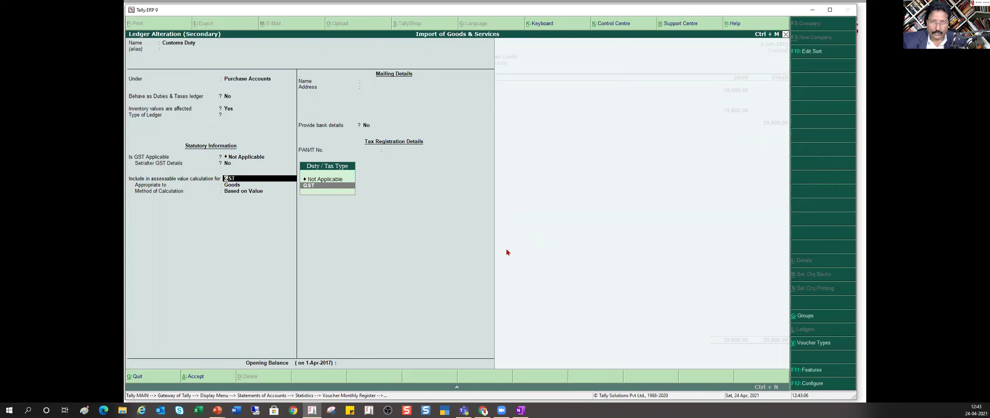
key(Return)
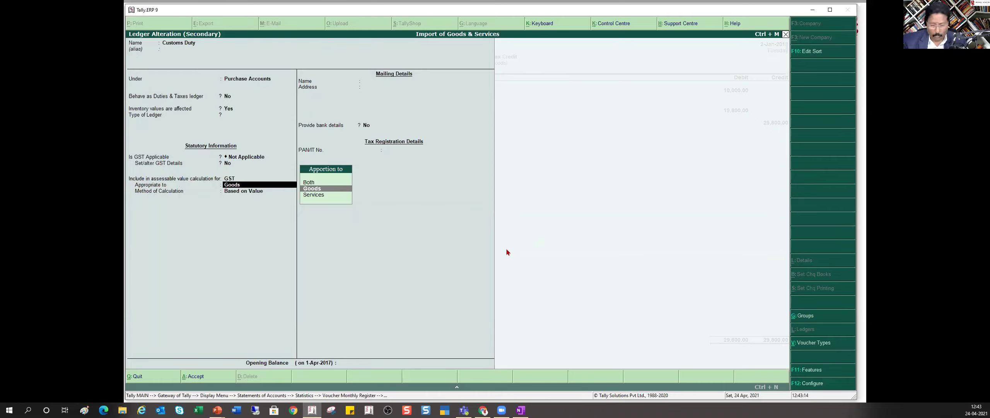
key(Up)
key(Return)
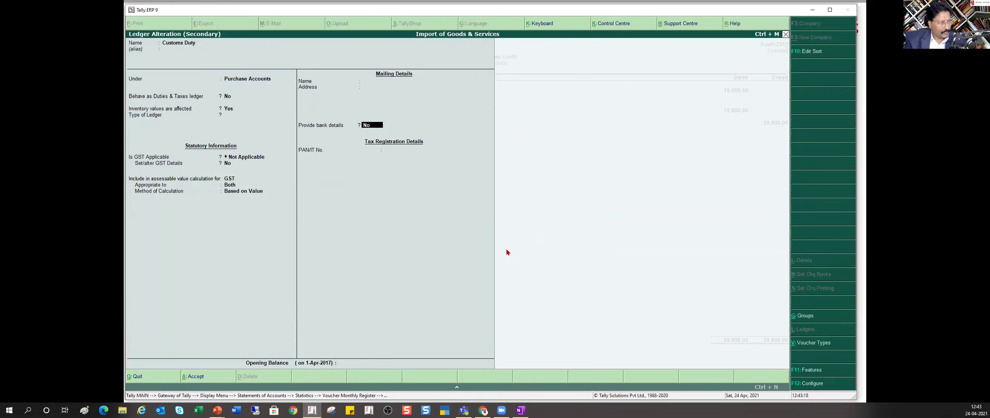
key(ctrl+a)
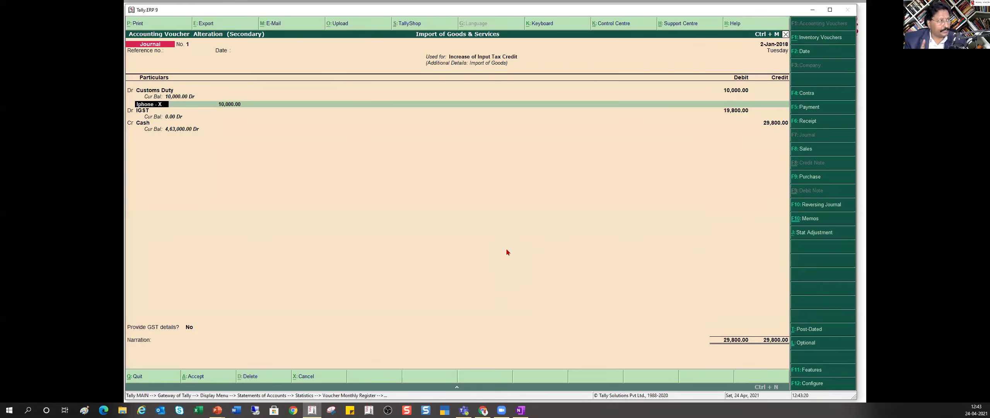
Reopen the Customs Duty ledger from the journal's debit line, review its inventory and GST settings, and close it.
key(BackSpace)
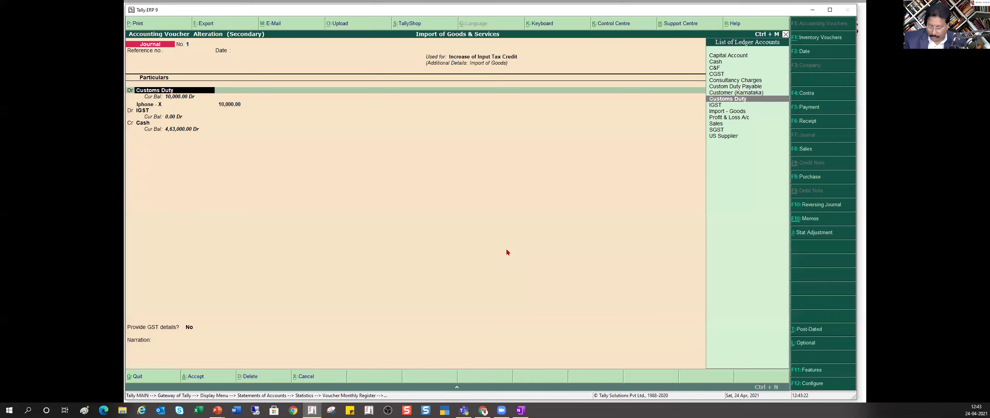
key(ctrl+Return)
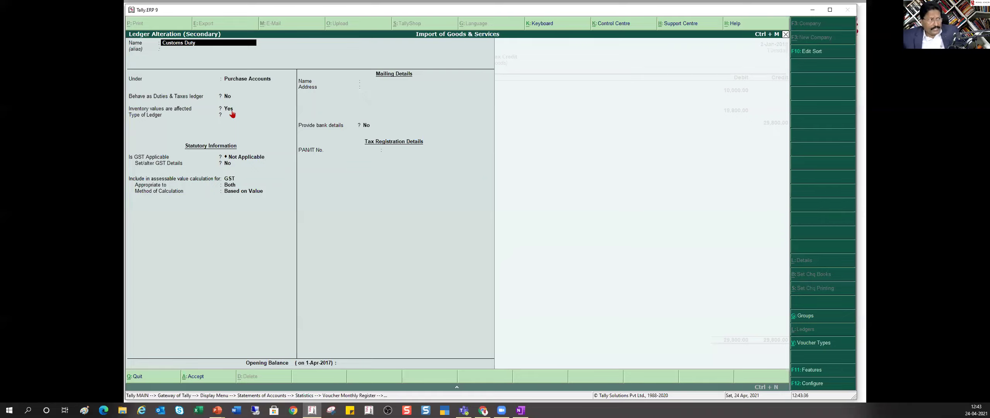
key(Escape)
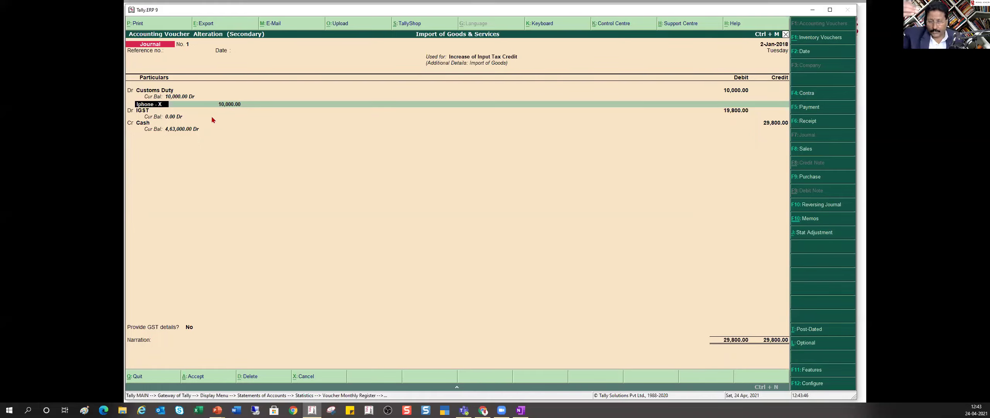
Reselect Iphone - X as the stock item under the Customs Duty debit and accept its amount of 10,000.00.
key(space)
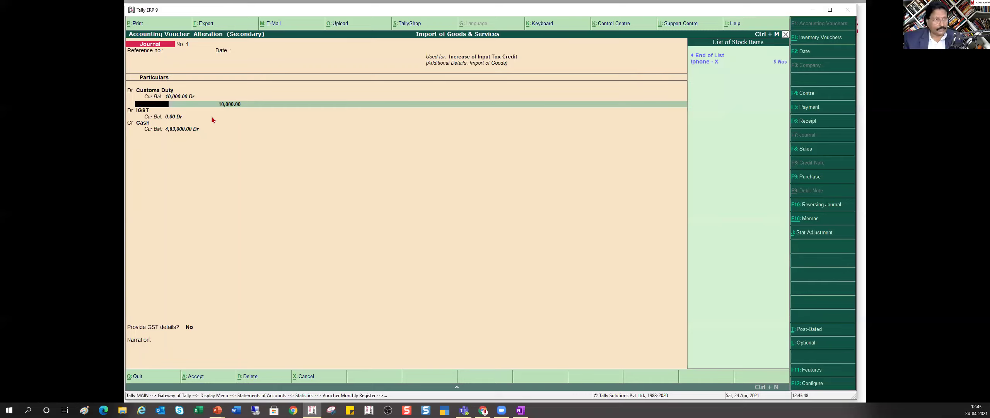
key(Down)
key(Down)
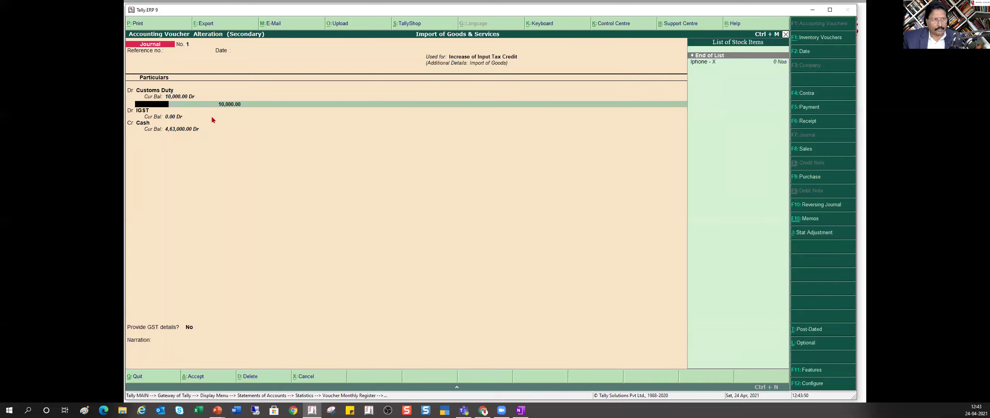
key(Return)
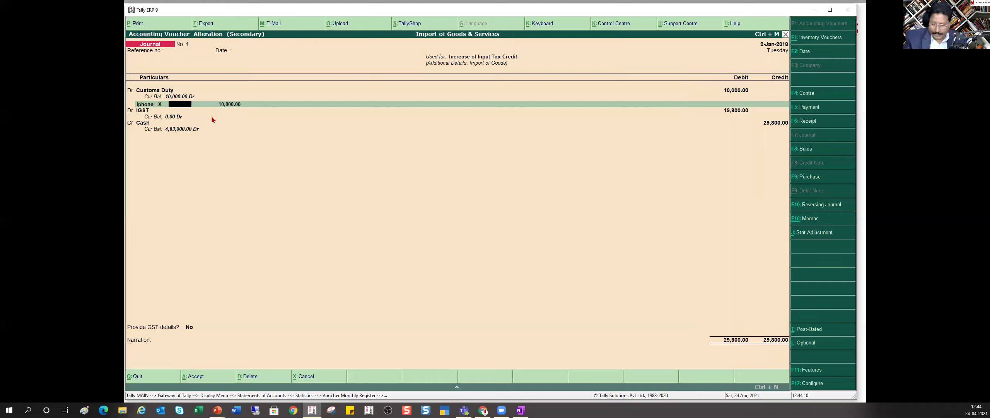
key(Return)
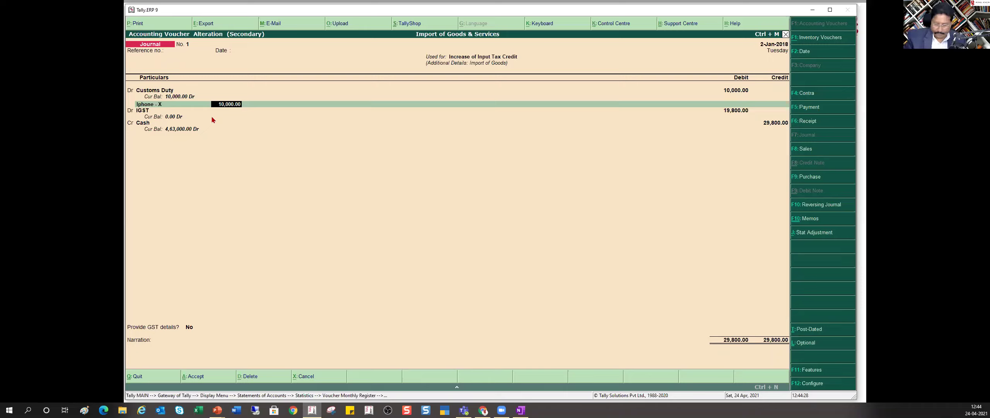
key(Return)
key(Return)
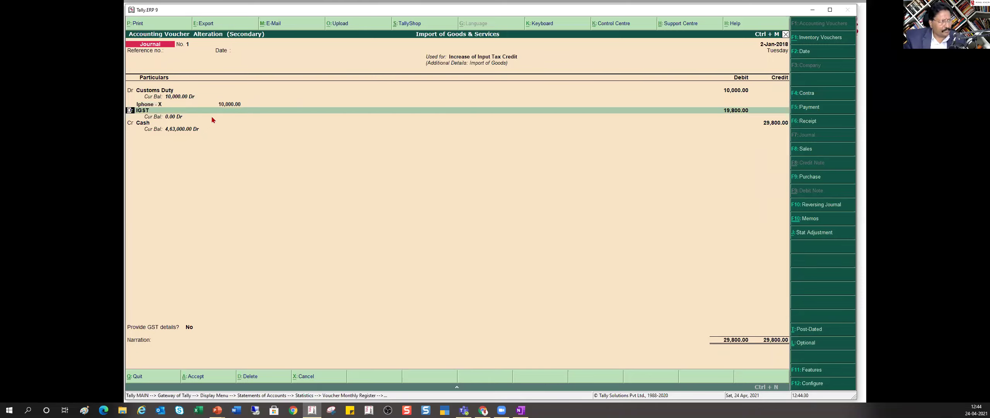
Review the GST rate and taxable value behind the IGST debit line, and save the journal voucher.
key(Return)
key(Return)
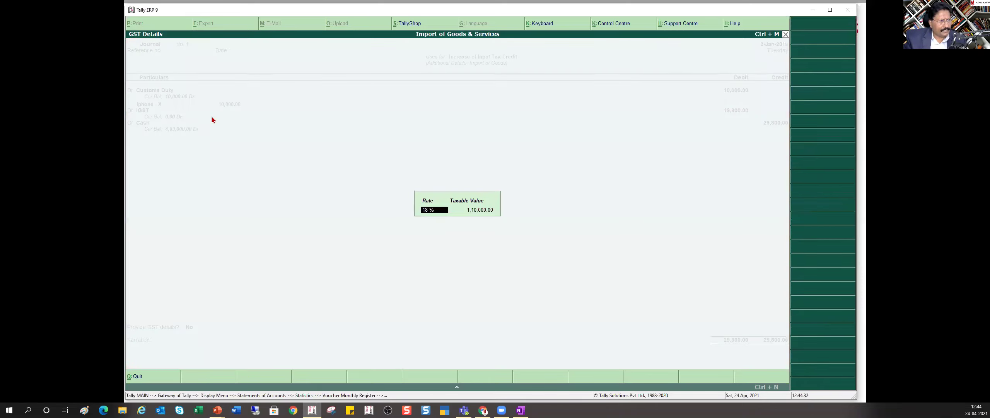
key(Return)
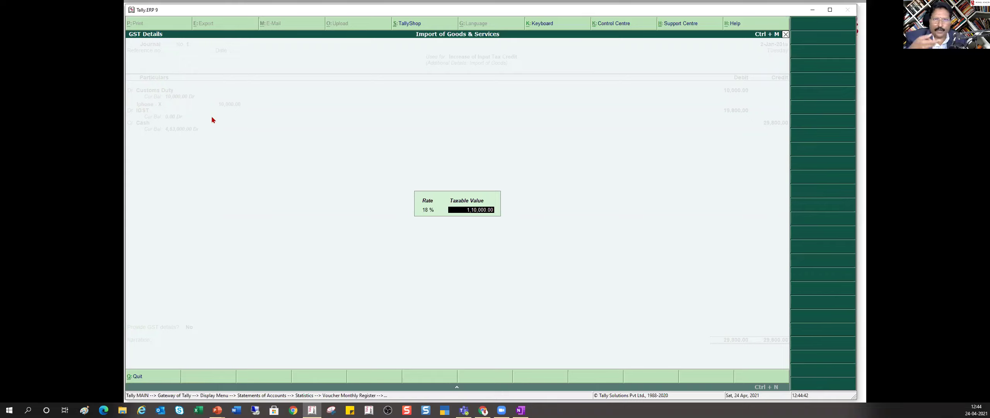
key(Return)
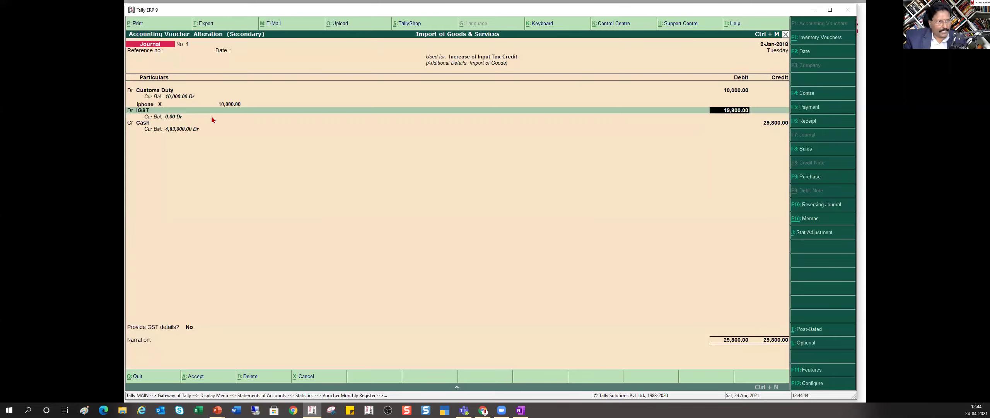
key(Return)
key(Return)
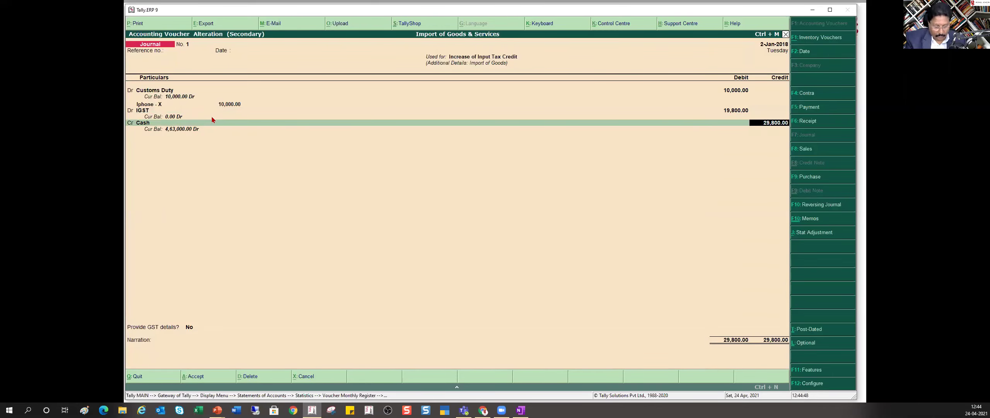
key(ctrl+a)
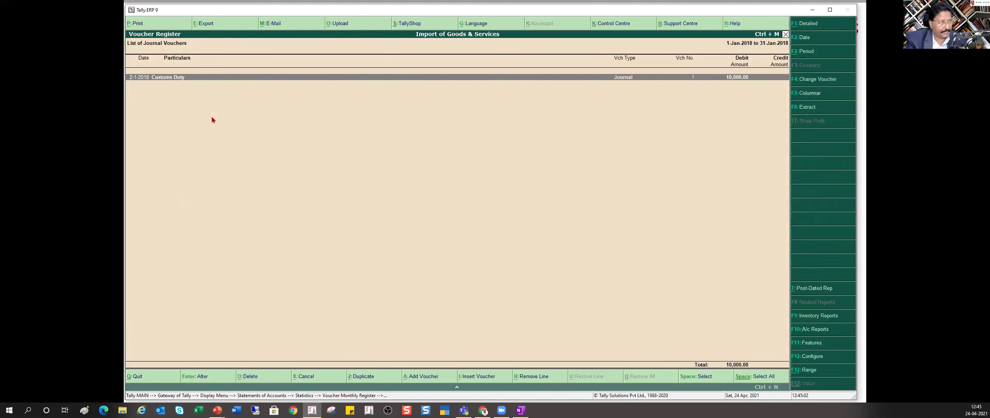
Leave the Journal register and open the January Customer (Karnataka) sales voucher from the Sales register.
key(Escape)
key(Escape)
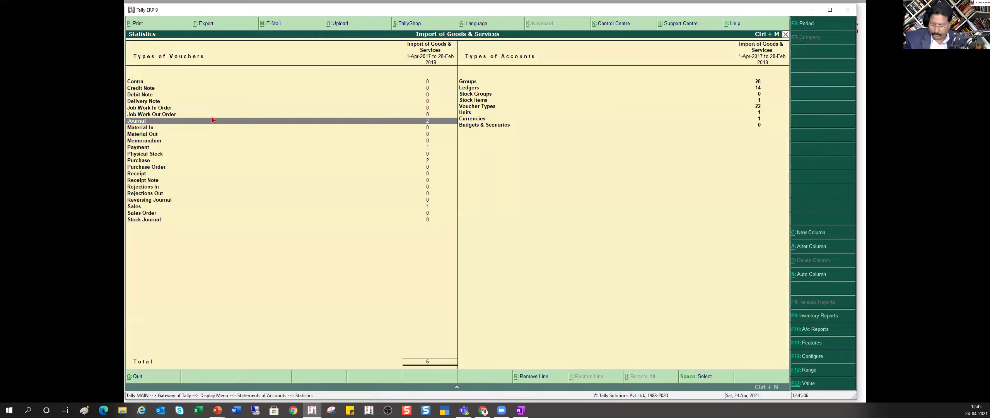
key(Down)
key(Down)
key(Down)
key(Down)
key(Down)
key(Down)
key(Down)
key(Down)
key(Down)
key(Down)
key(Down)
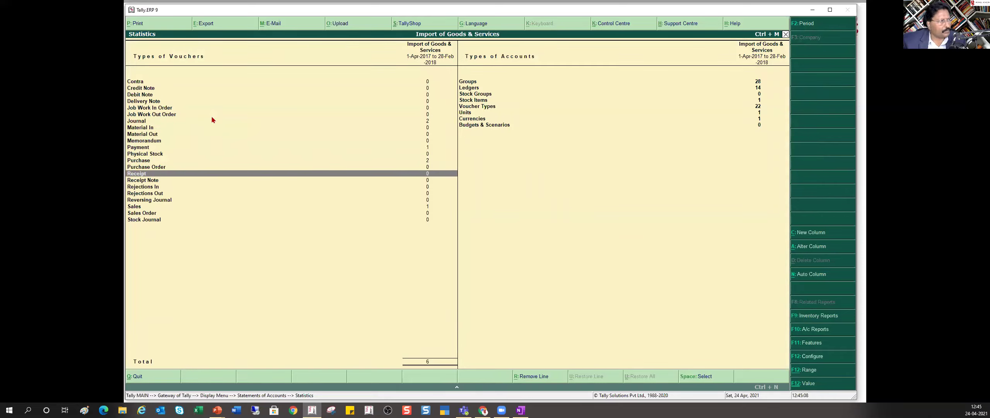
key(Down)
key(Down)
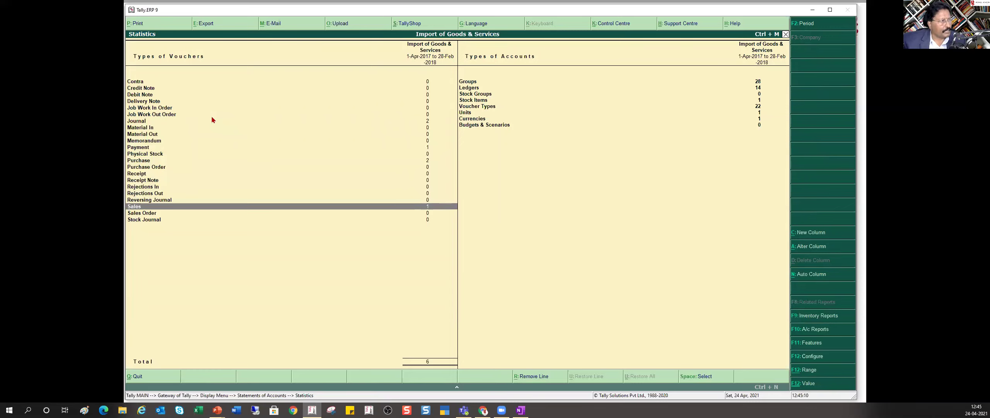
key(Return)
key(Up)
key(Return)
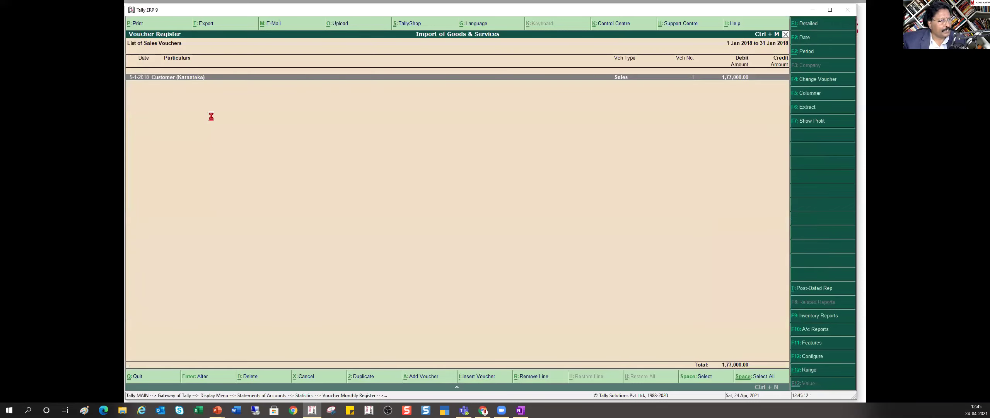
key(Return)
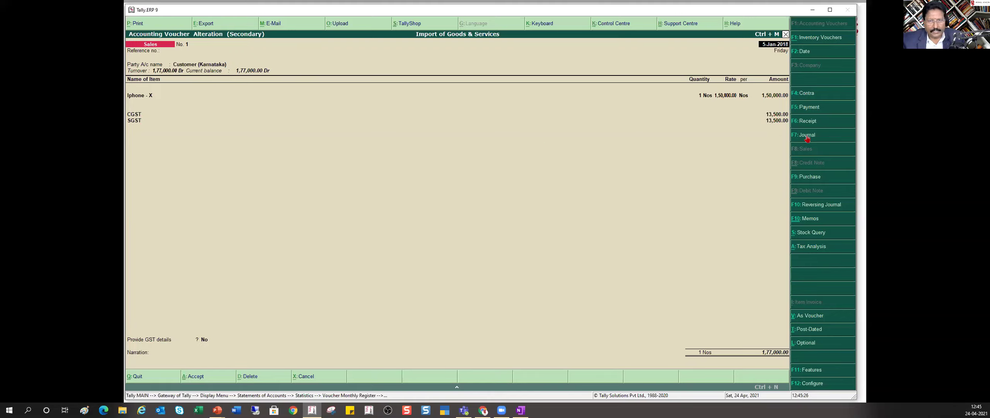
Try IGST in place of CGST as the tax ledger on the sales voucher.
click(135, 116)
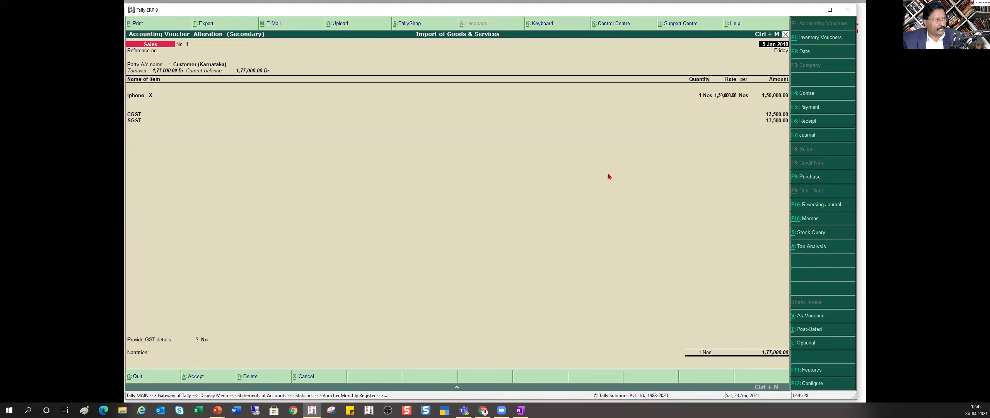
text(Igs)
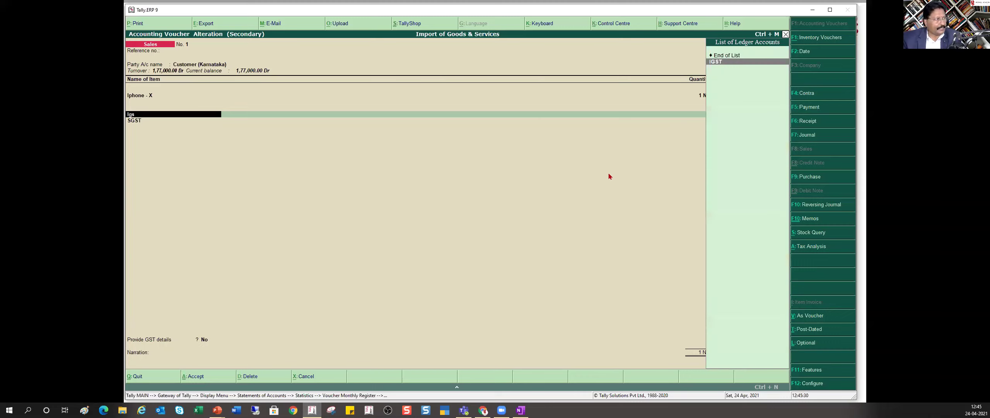
key(Return)
key(Return)
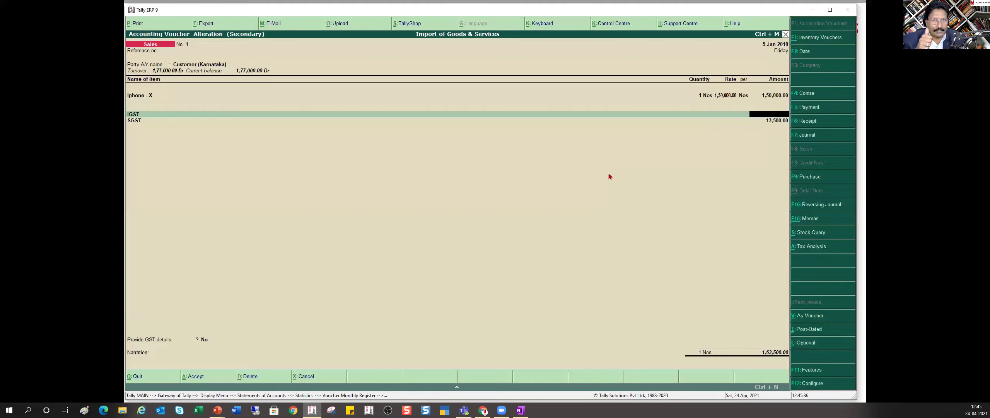
Change the sales voucher's IGST line back to CGST and recalculate its tax amount.
key(BackSpace)
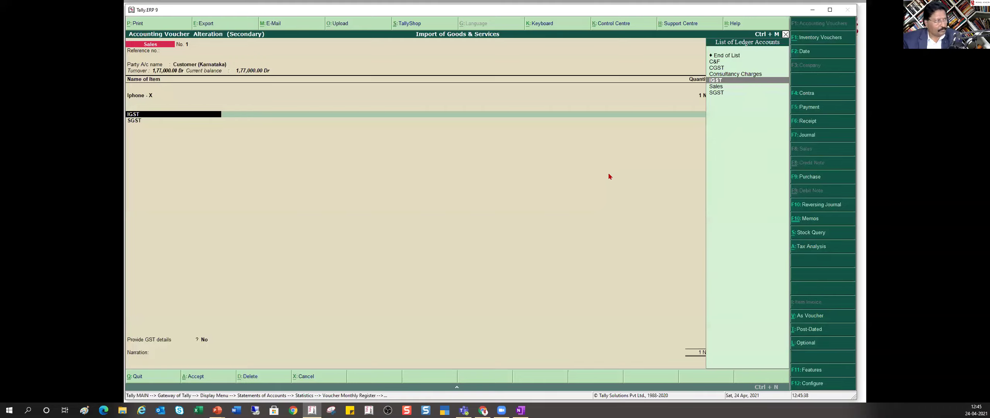
text(Cgs)
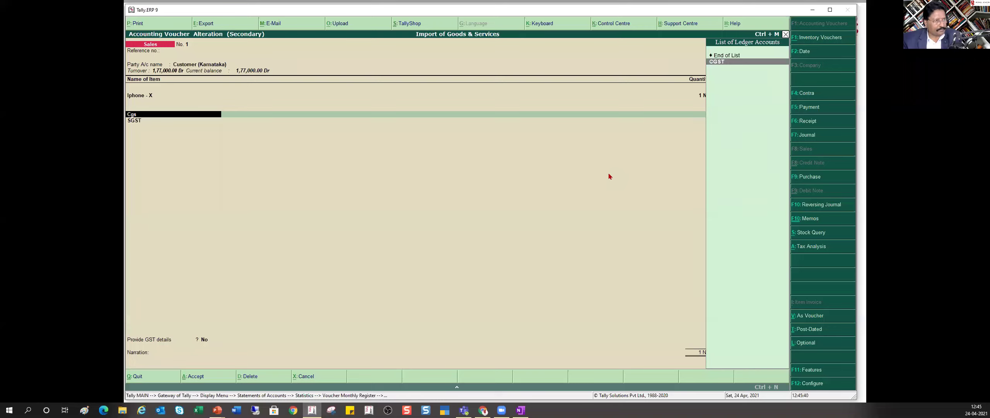
key(Return)
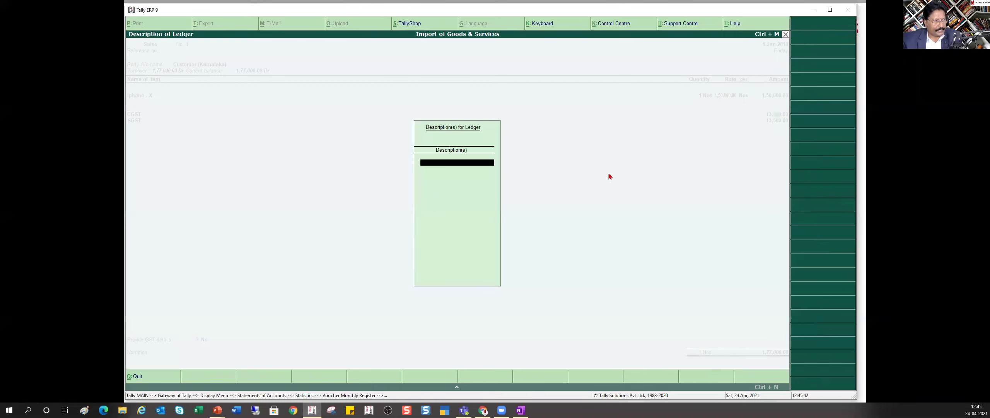
key(Return)
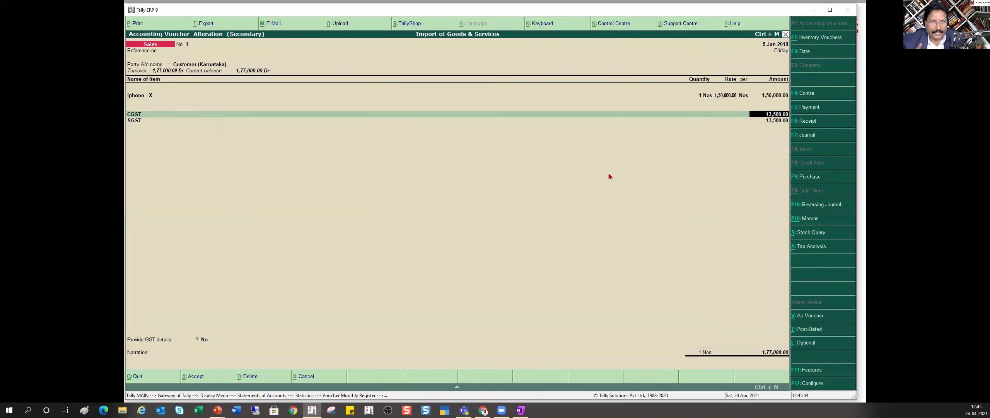
key(BackSpace)
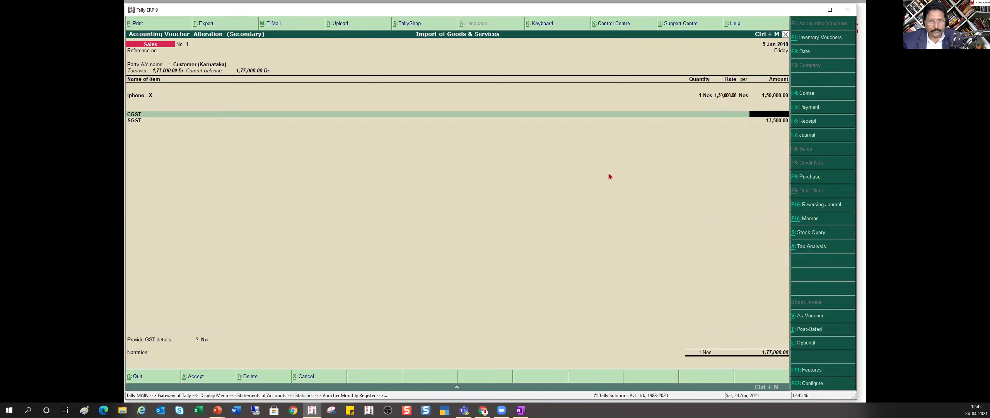
key(Return)
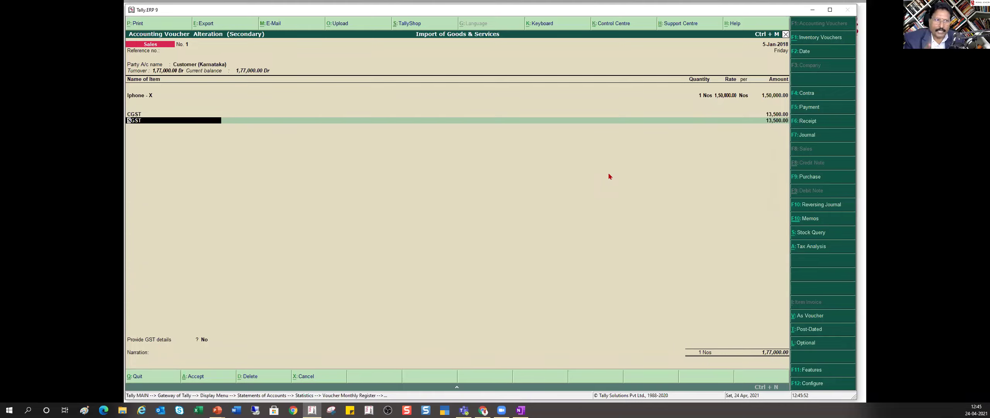
Quit the sales voucher without saving and go back through the Sales register and Statistics to Statements of Accounts.
key(Escape)
key(Escape)
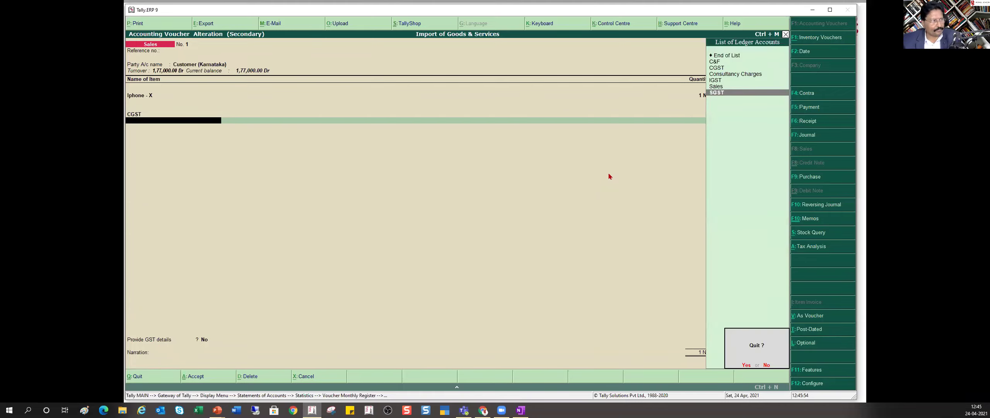
key(y)
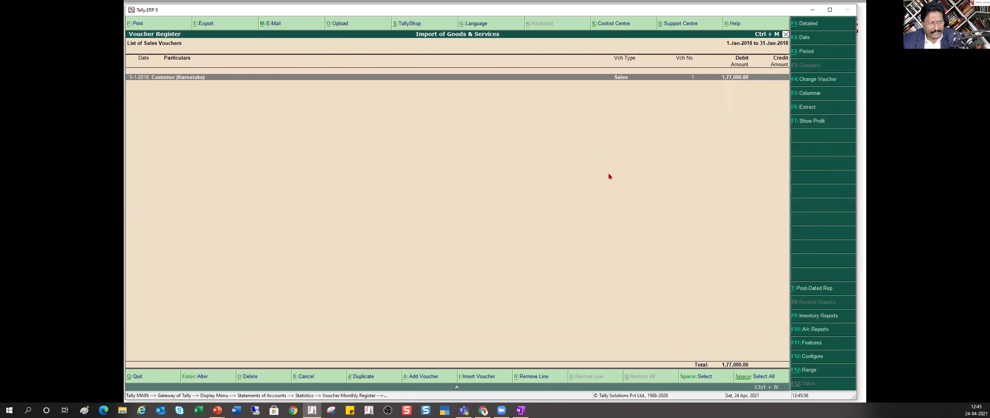
key(Escape)
key(Escape)
key(Escape)
key(Escape)
key(Escape)
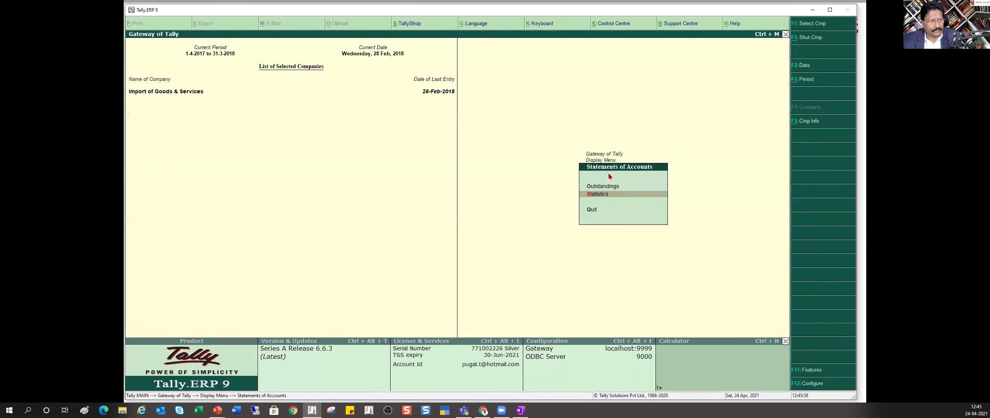
Review the January stock vouchers of Iphone - X through the Stock Summary, and return to the Gateway of Tally.
key(s)
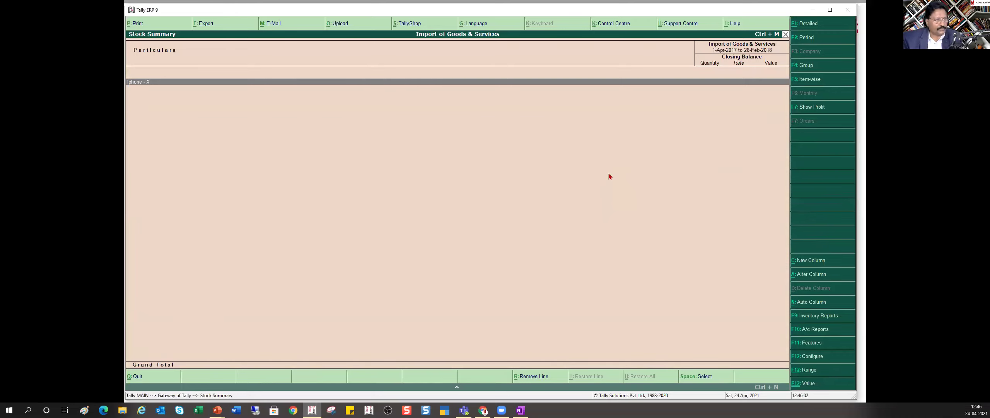
key(Return)
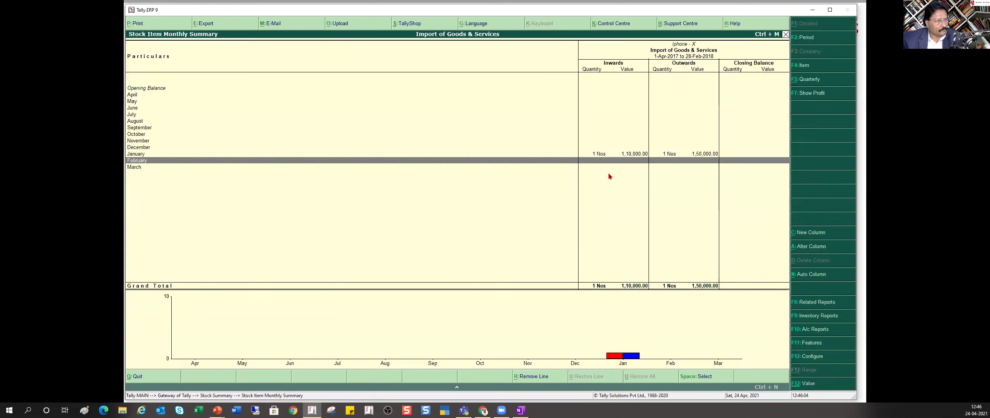
key(Up)
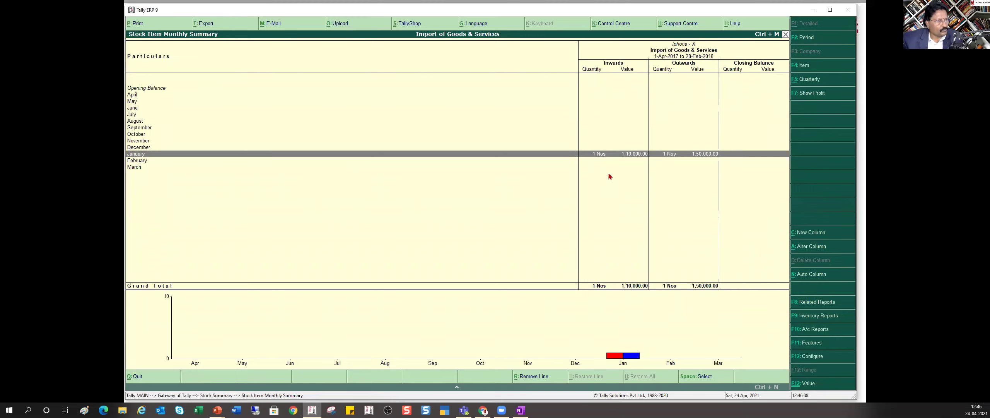
key(Return)
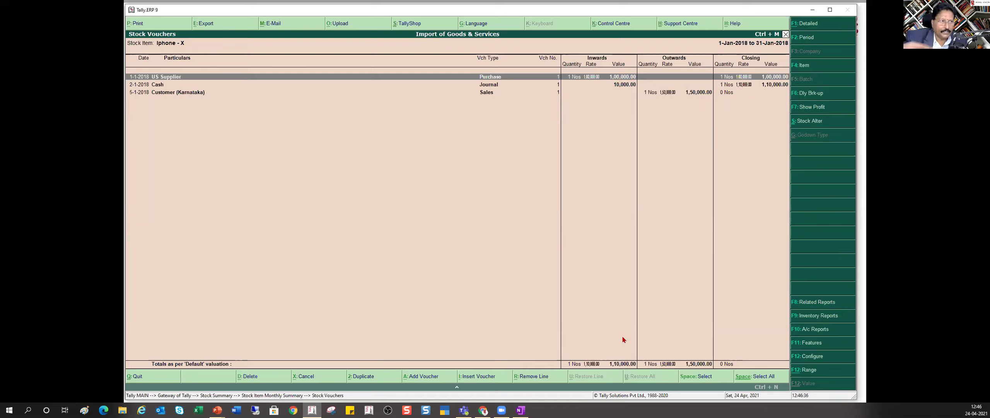
key(alt+r)
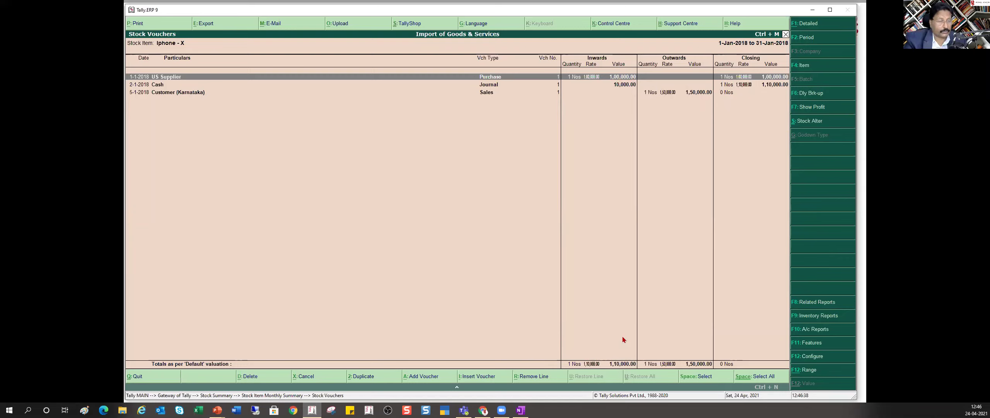
key(Escape)
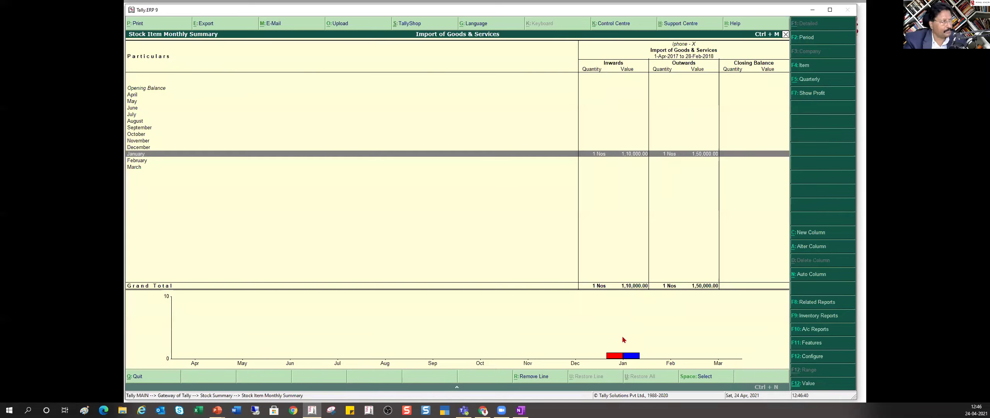
key(Escape)
key(Escape)
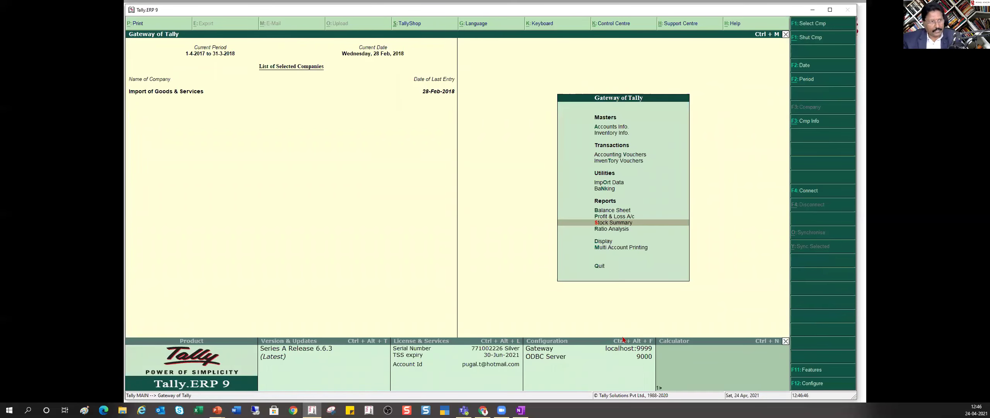
Open the GSTR-1 return for January 2018 from the GST statutory reports.
key(d)
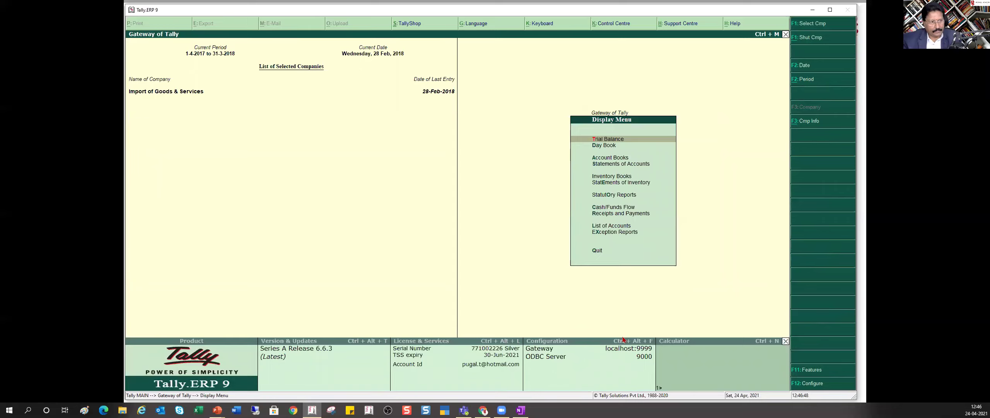
key(Escape)
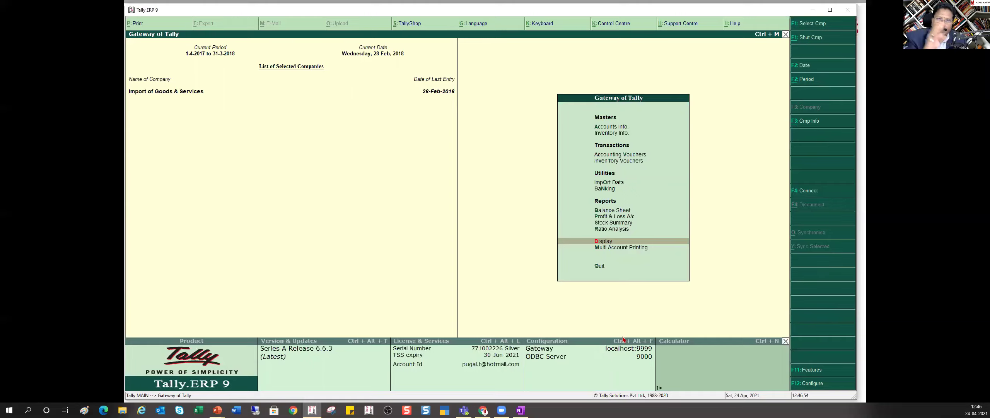
key(Return)
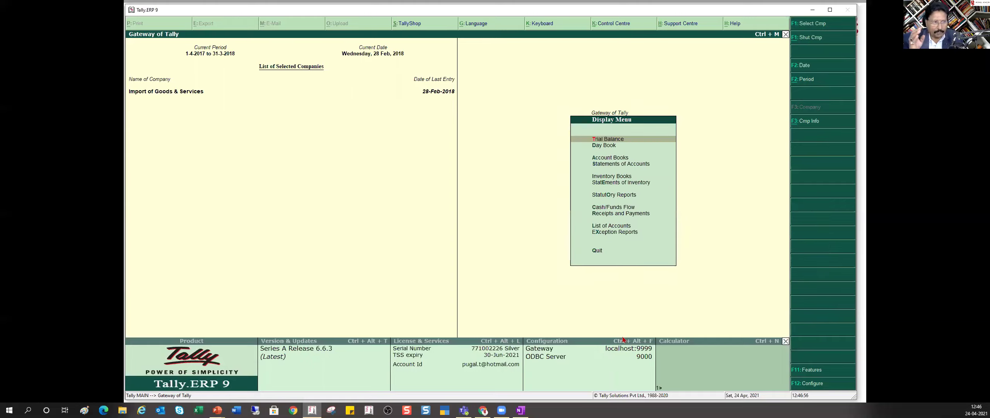
key(u)
key(Return)
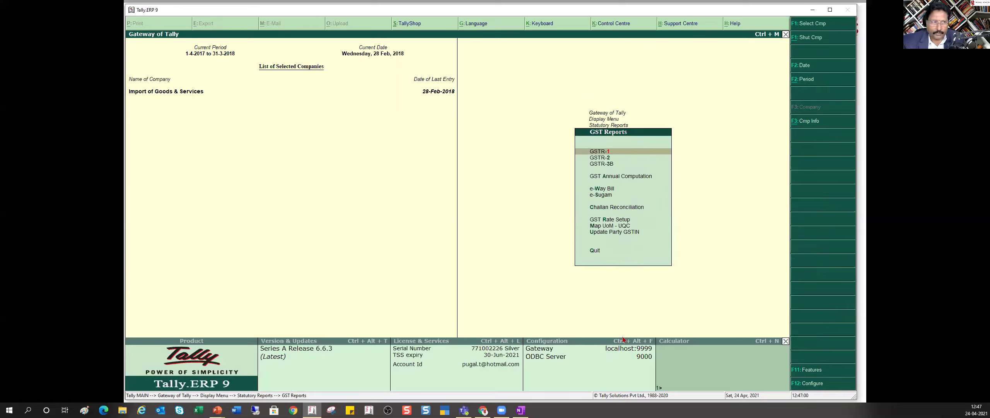
key(Return)
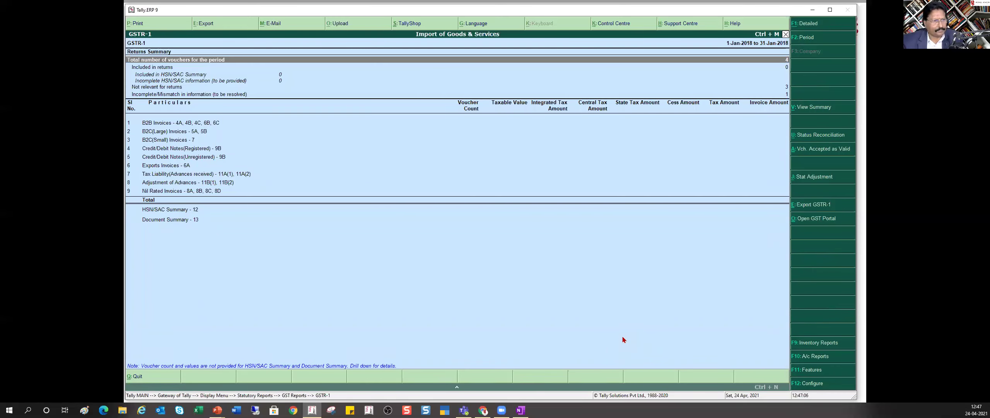
Switch from GSTR-1 to GSTR-3B, show it in detail and examine the outward taxable supplies line.
key(Escape)
key(Down)
key(Down)
key(Return)
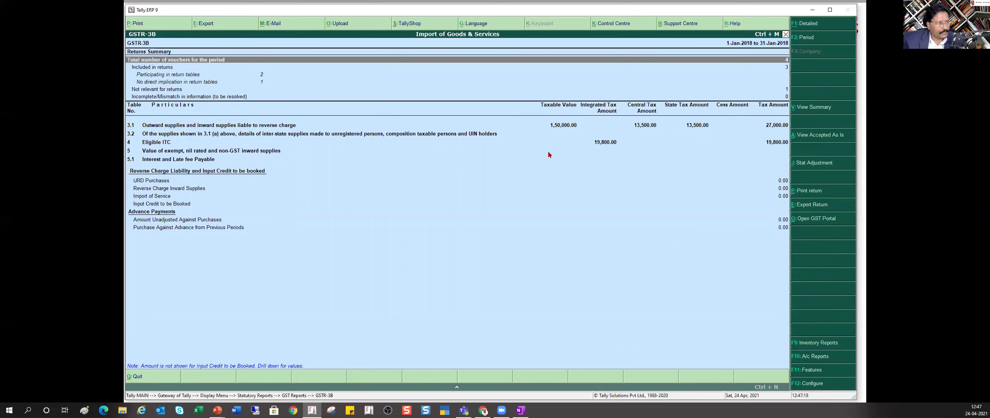
click(269, 126)
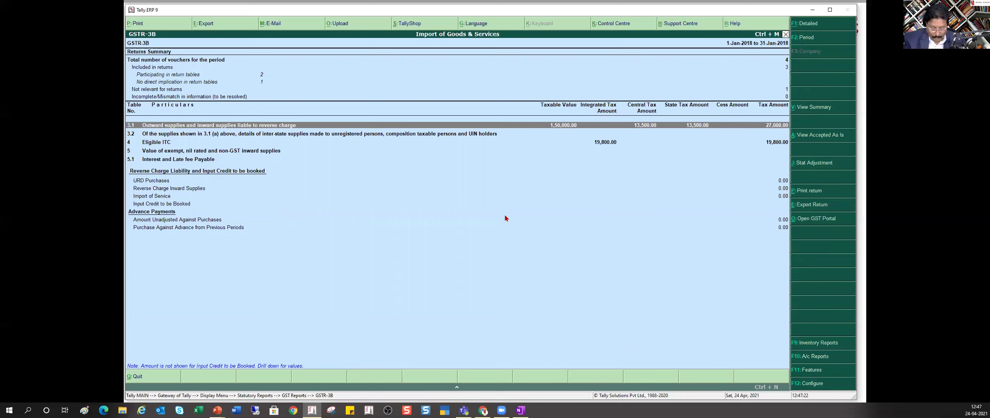
key(alt+F1)
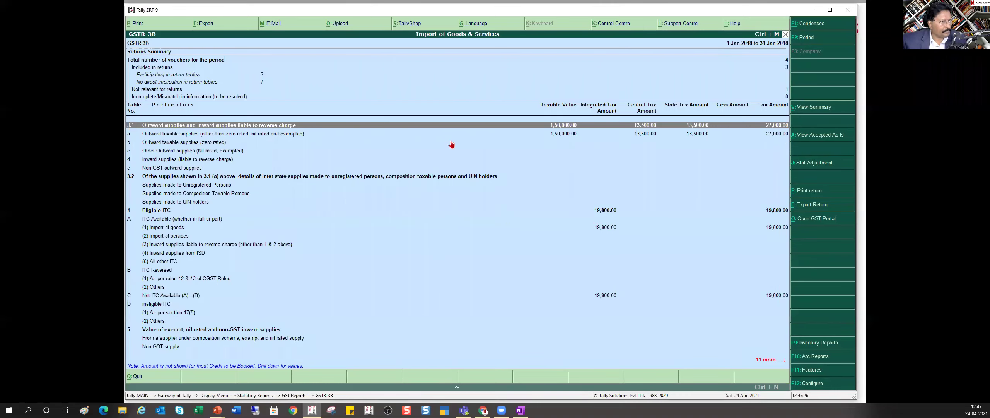
click(555, 135)
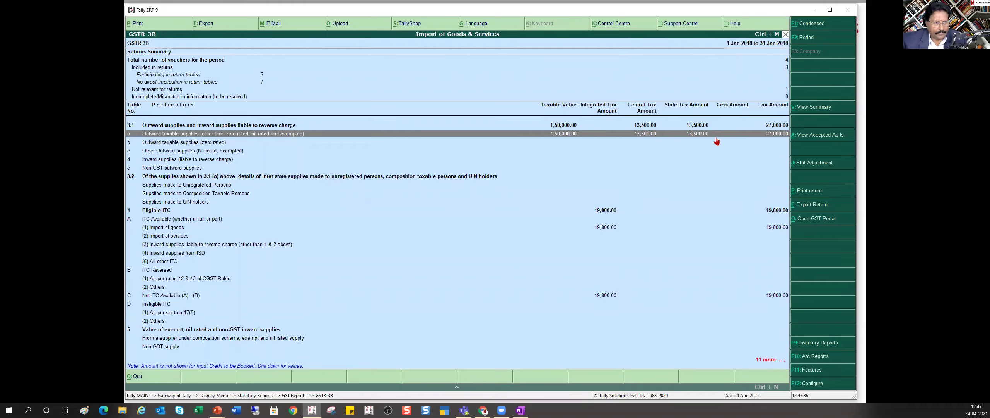
Examine GSTR-3B down to the Import of goods line under Eligible ITC, and return to the Gateway of Tally.
key(Down)
key(Down)
key(Down)
key(Down)
key(Down)
key(Down)
key(Down)
key(Down)
key(Down)
key(Down)
key(Down)
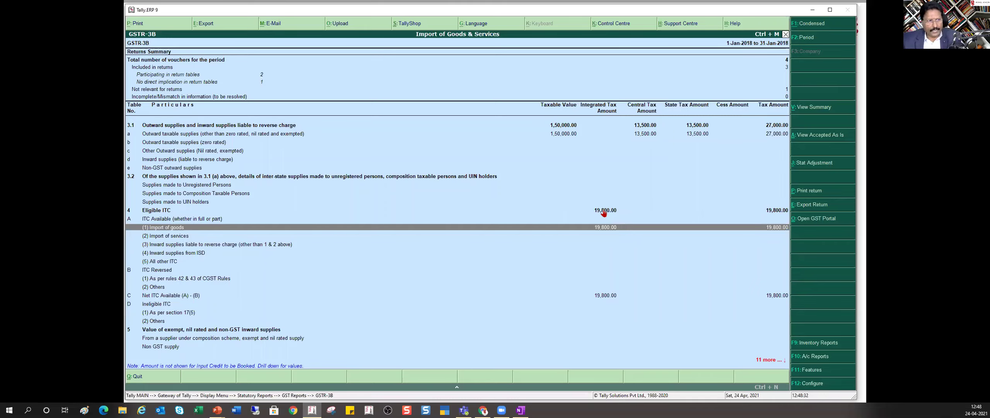
key(Escape)
key(Escape)
key(Escape)
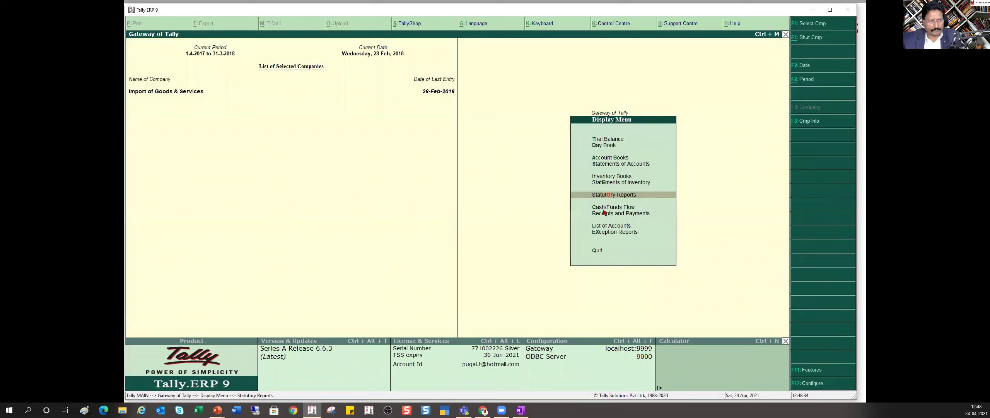
key(Escape)
Open the February US Supplier purchase voucher for Consultancy Charges from the Purchase register in Statistics.
key(d)
key(s)
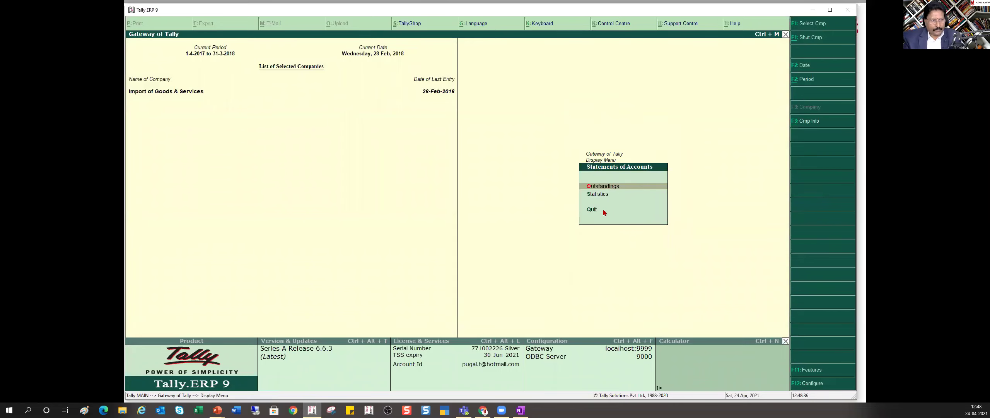
key(s)
key(Down)
key(Down)
key(Down)
key(Down)
key(Down)
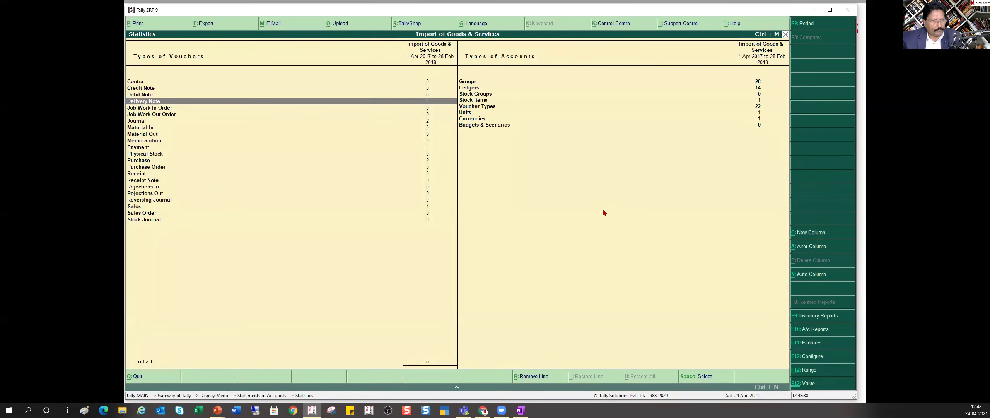
key(Down)
key(Down)
key(Down)
key(Down)
key(Down)
key(Down)
key(Down)
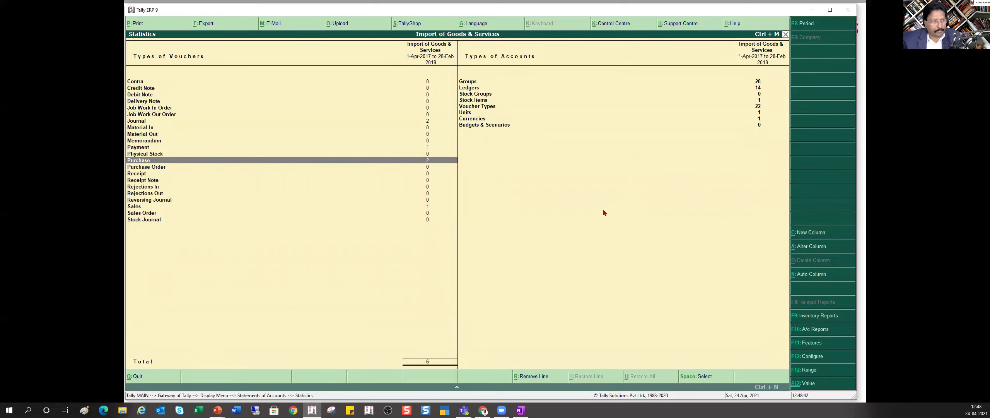
key(Return)
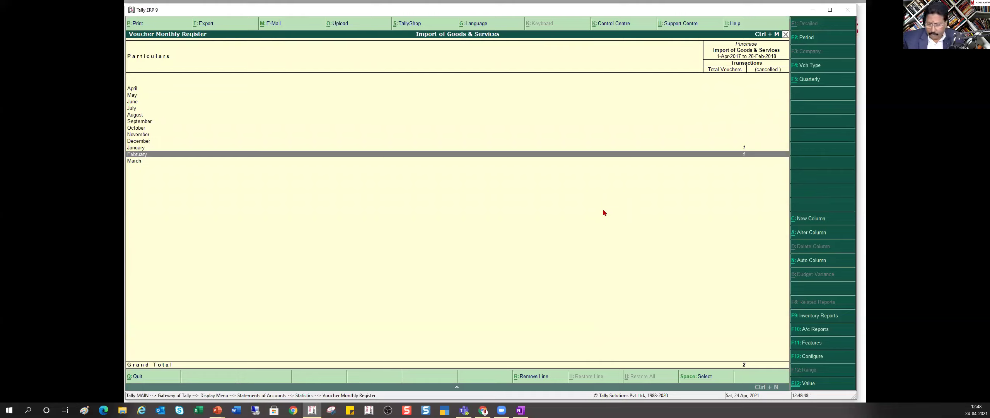
key(Return)
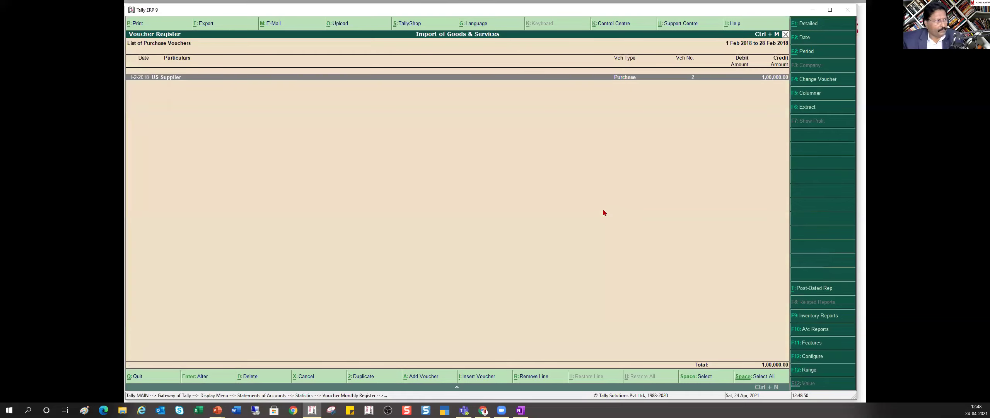
key(Return)
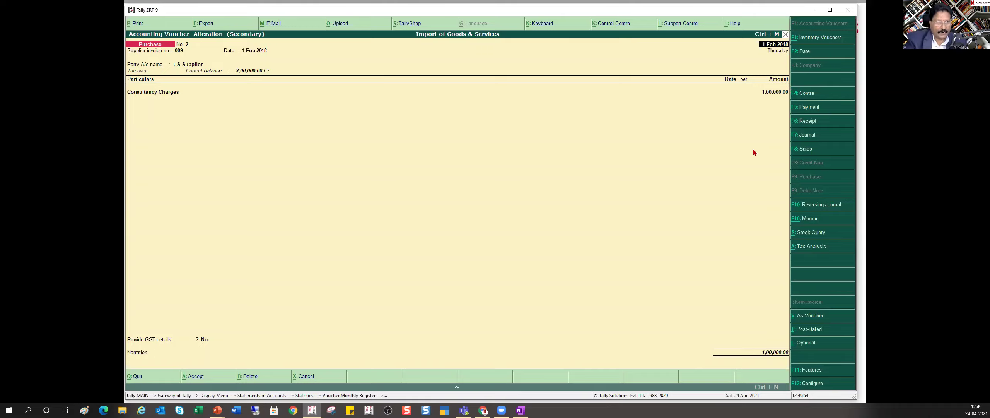
Leave the Consultancy Charges purchase voucher and its register, and return to Statistics.
key(Return)
key(Return)
key(Escape)
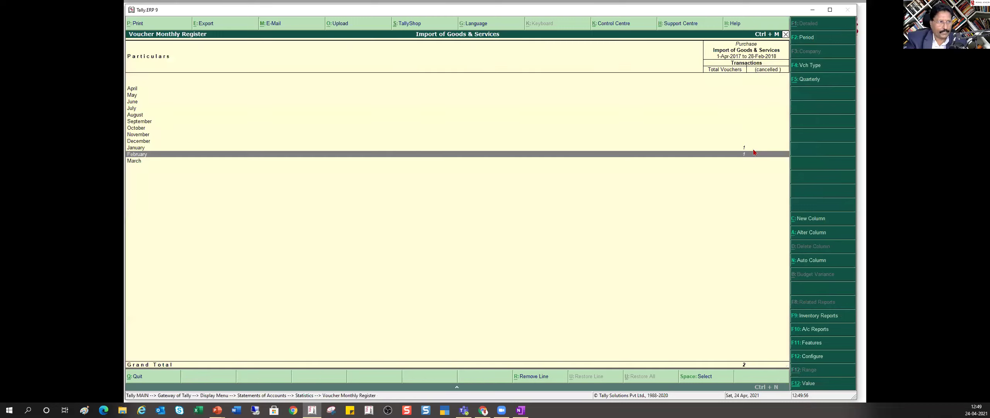
key(Escape)
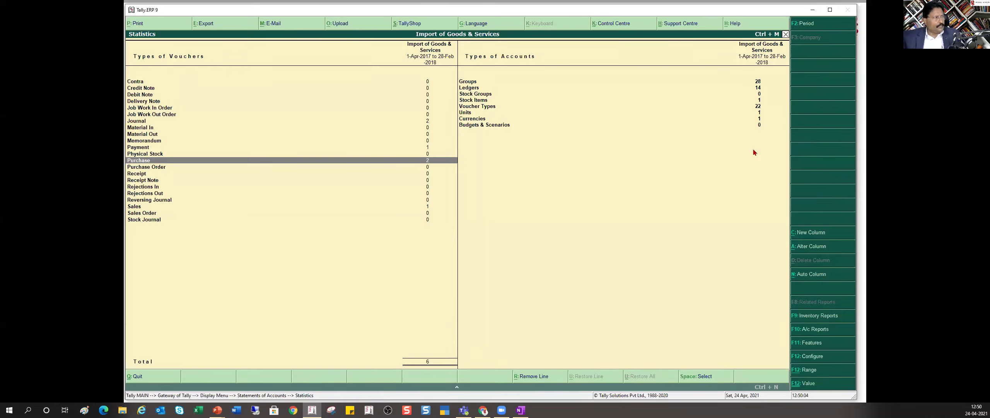
Open the February IGST journal voucher for import of services from the Journal register.
key(Up)
key(Up)
key(Up)
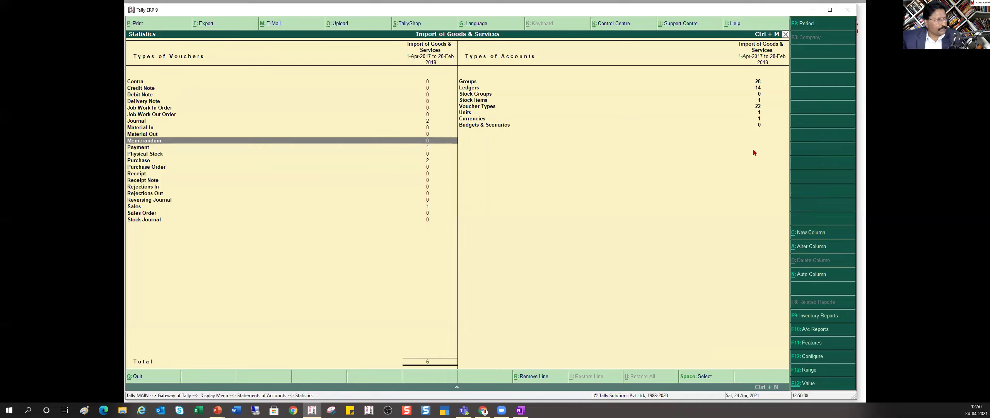
key(Up)
key(Up)
key(Up)
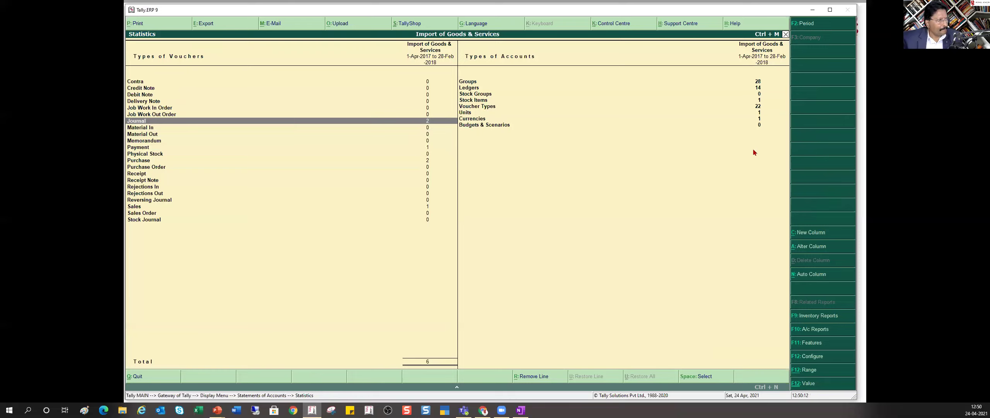
key(Return)
key(Return)
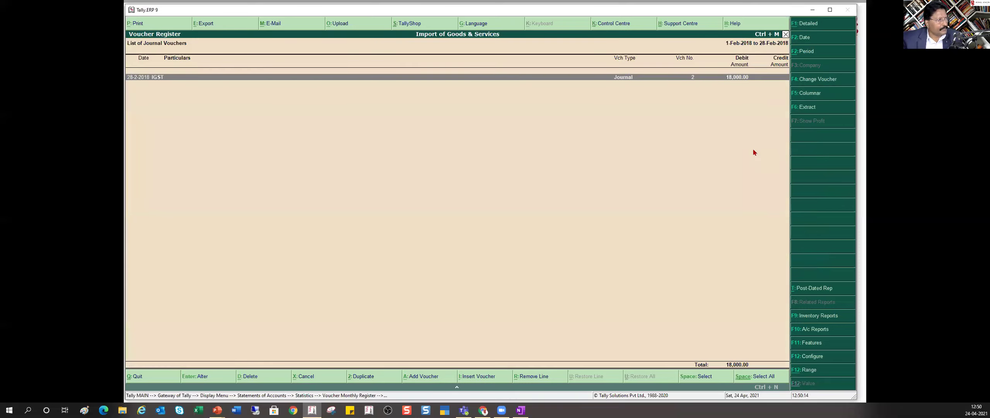
key(Return)
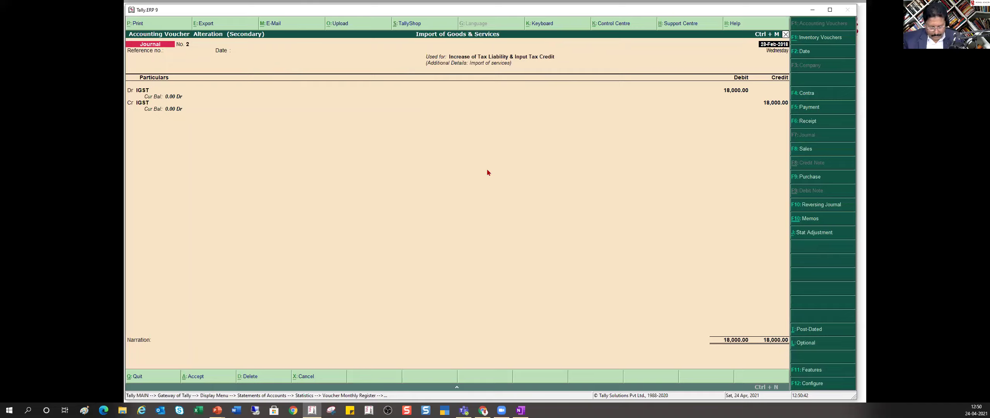
Mark the February IGST journal voucher as Optional, save it and return to the Gateway of Tally.
key(ctrl+l)
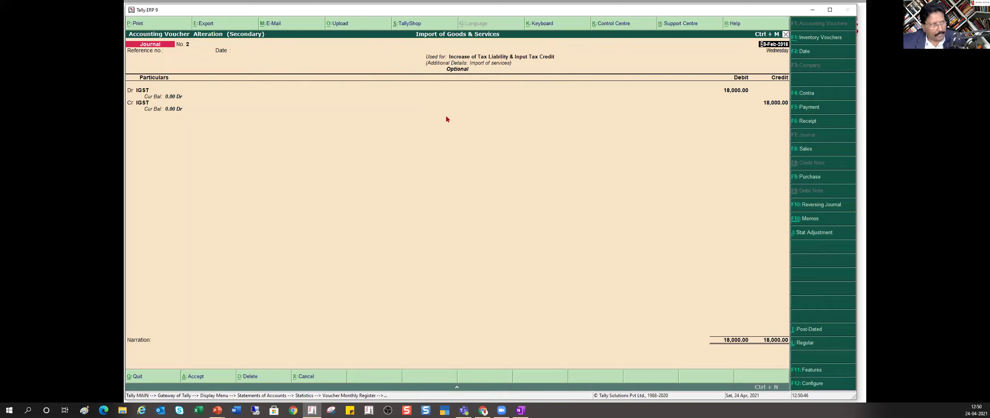
key(ctrl+a)
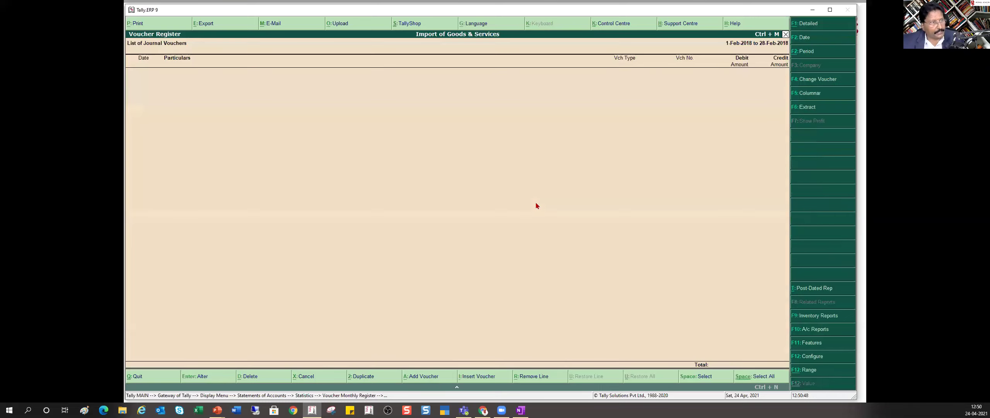
key(Escape)
key(Escape)
key(Escape)
key(Escape)
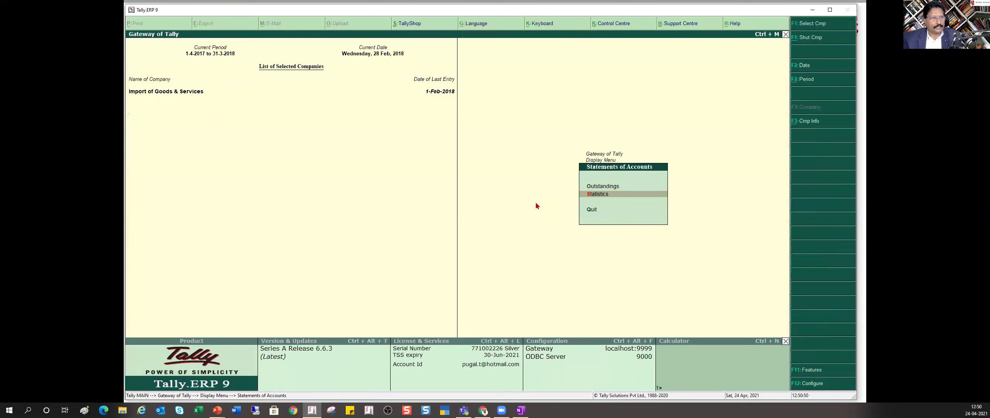
key(Escape)
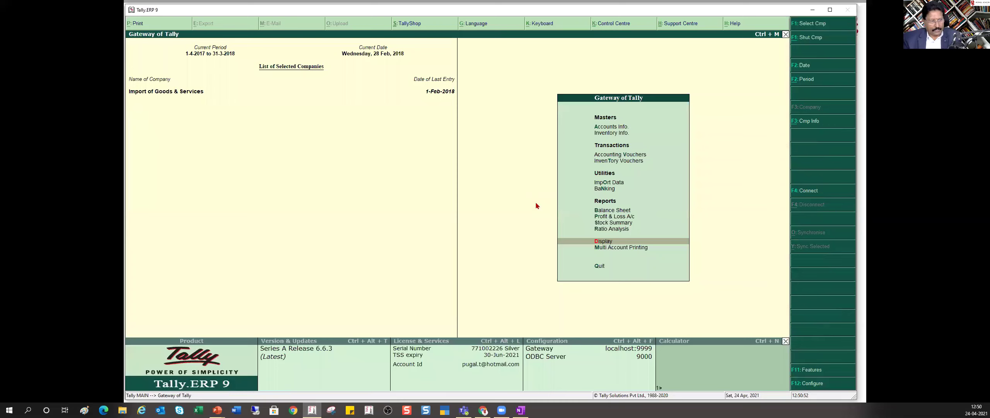
Open the GSTR-3B return again from the GST statutory reports.
key(d)
key(o)
key(g)
key(3)
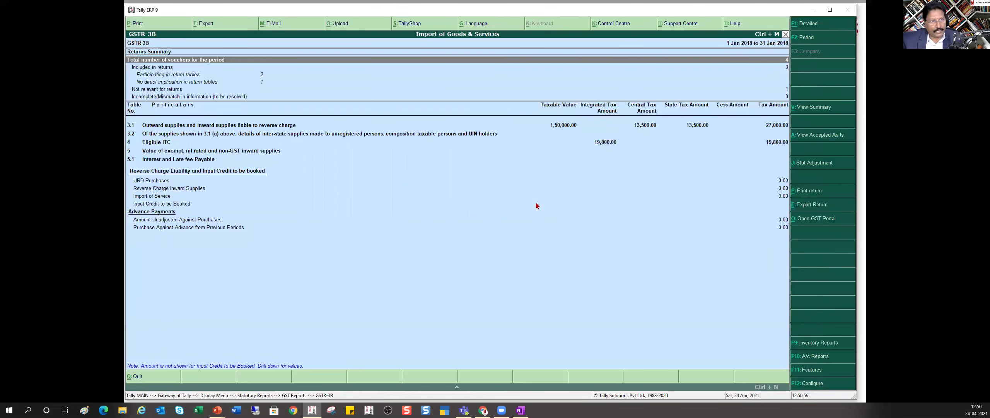
Set the GSTR-3B report period to February 2018, from 1-2-2018 through the end of the month.
key(F2)
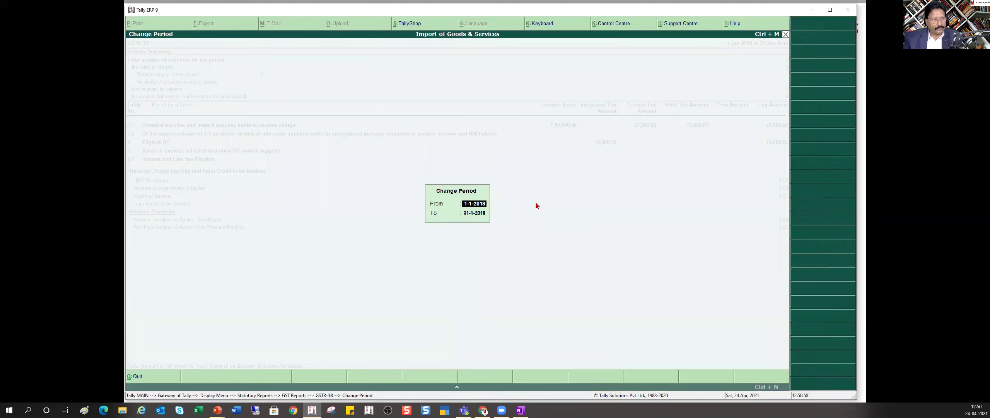
text(fenb)
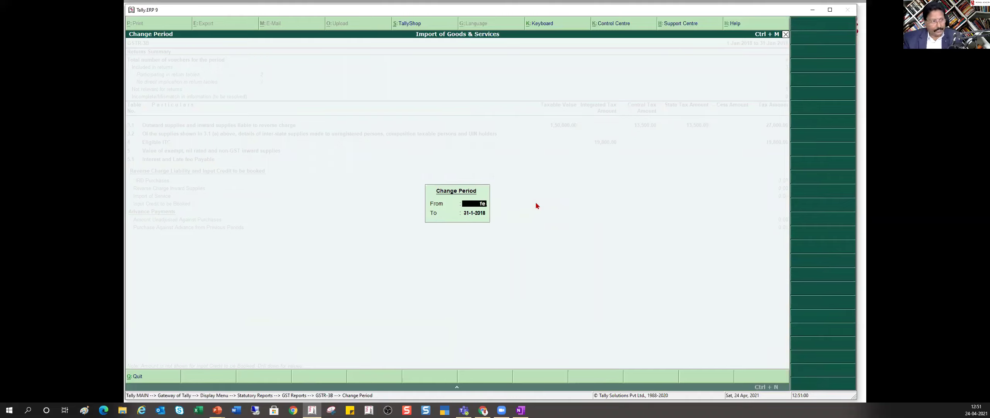
key(BackSpace)
key(BackSpace)
text(f)
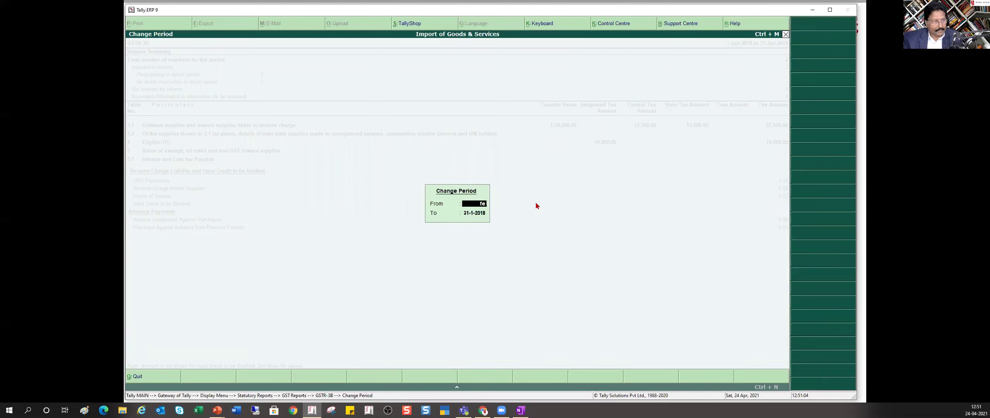
key(Return)
text(feb)
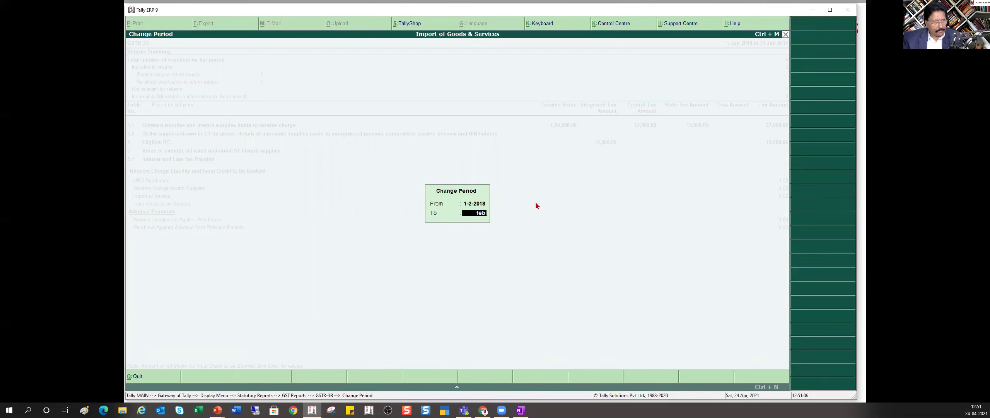
key(Return)
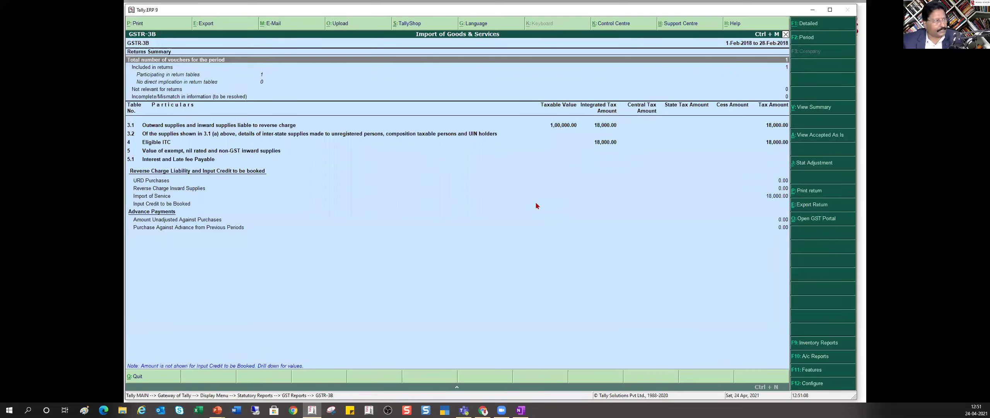
Open the Import of Service reverse charge liability details from the February GSTR-3B.
key(Down)
key(Down)
key(Down)
key(Down)
key(Down)
key(Down)
key(Down)
key(Down)
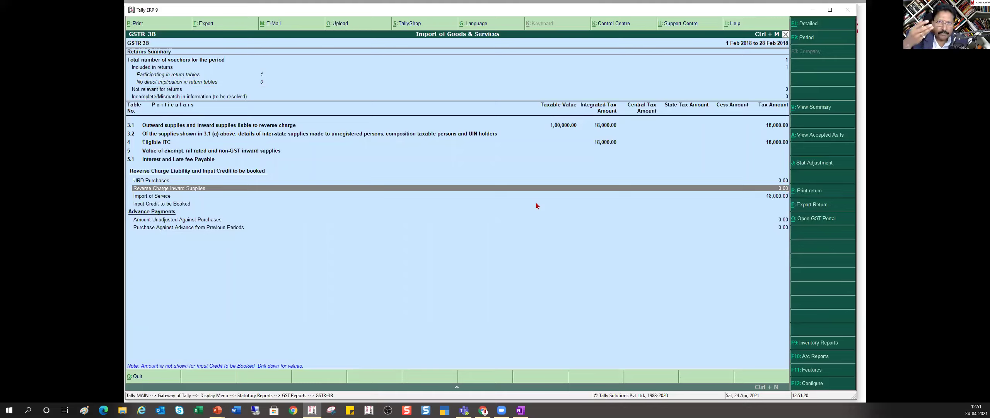
key(Down)
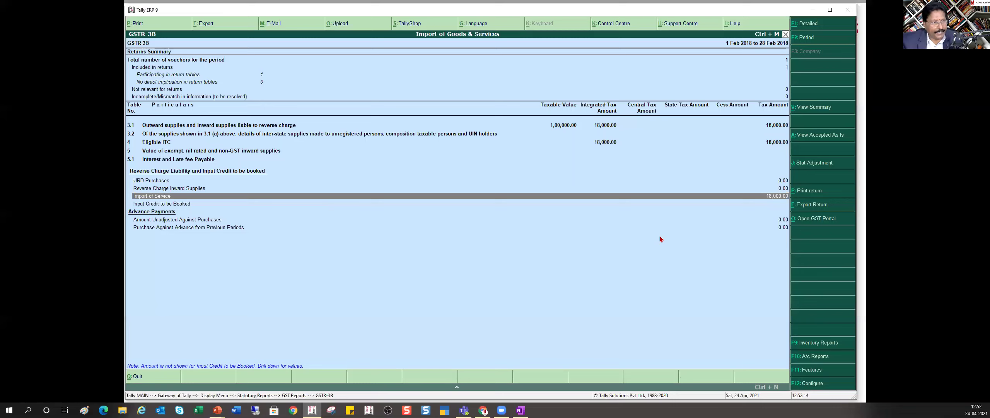
key(Return)
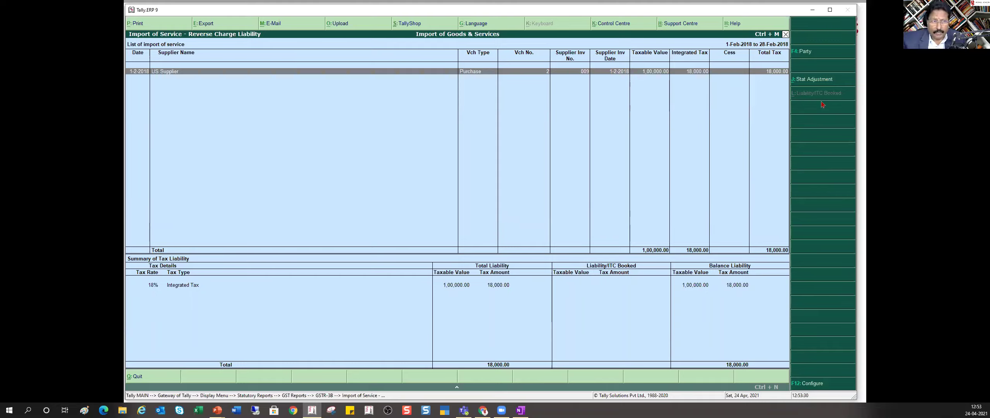
View the prefilled statutory adjustment details for import of services, and quit the new journal voucher without saving.
click(825, 80)
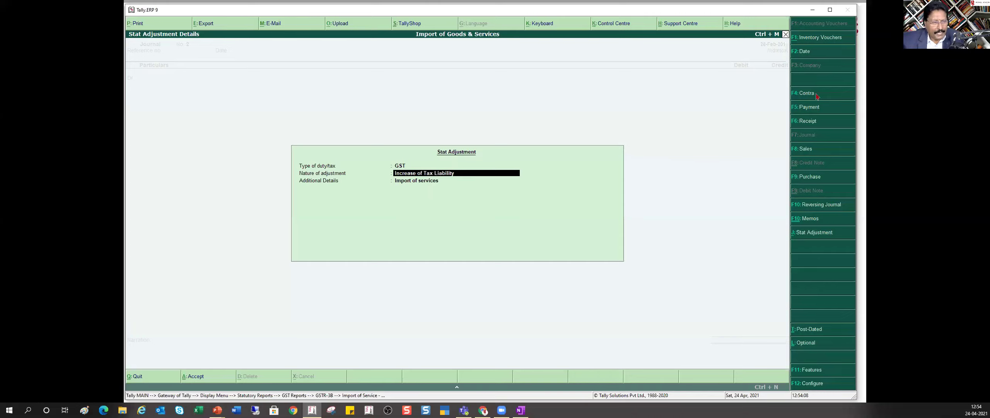
key(Escape)
key(Escape)
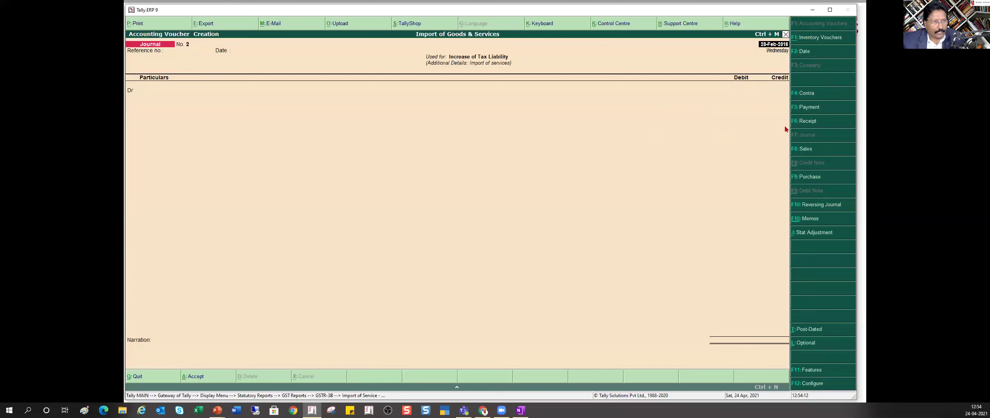
text(5)
key(Escape)
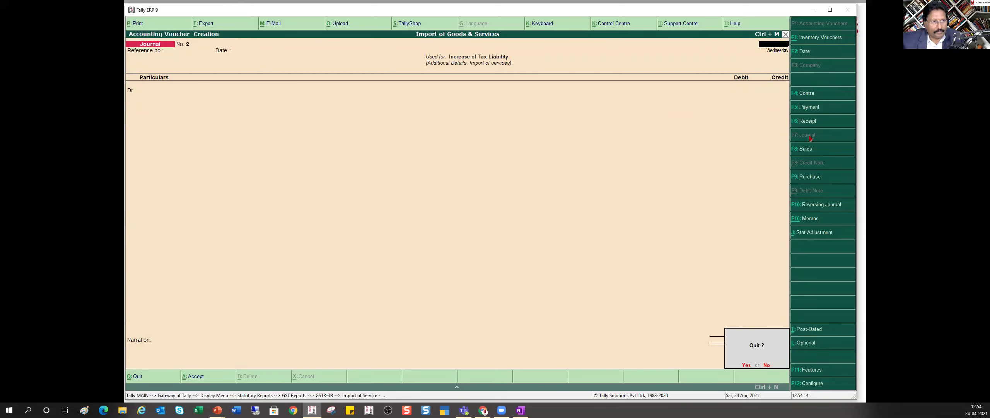
key(Return)
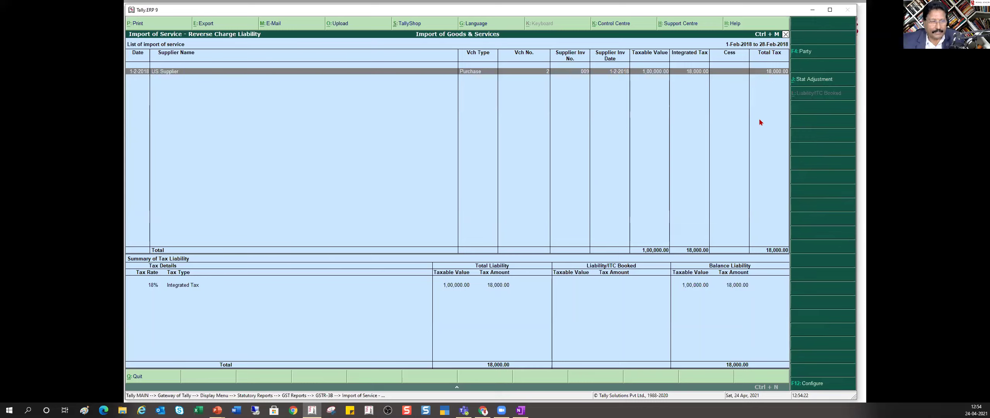
Leave the GST reports and open the optional 28-Feb-2018 IGST journal voucher from the Day Book.
key(Escape)
key(Escape)
key(Escape)
key(Escape)
key(Escape)
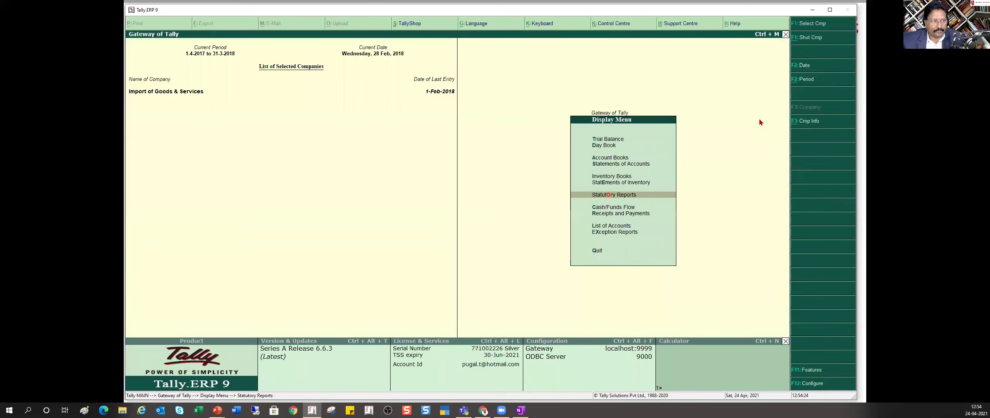
key(Return)
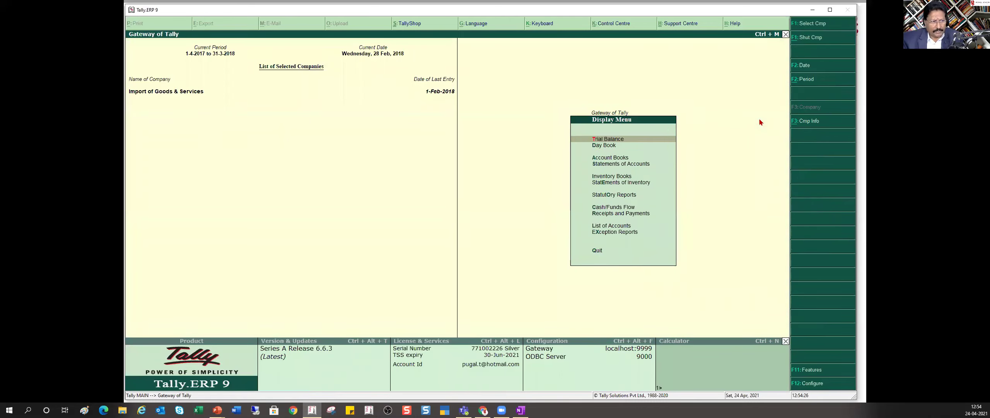
key(y)
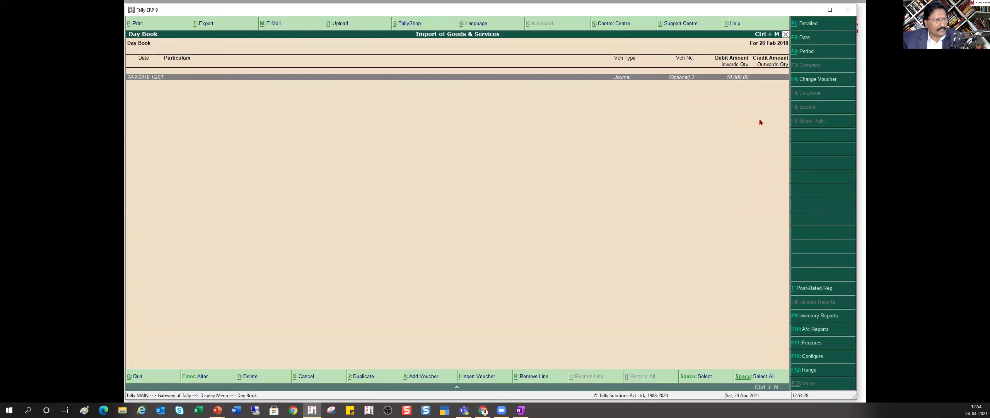
key(Return)
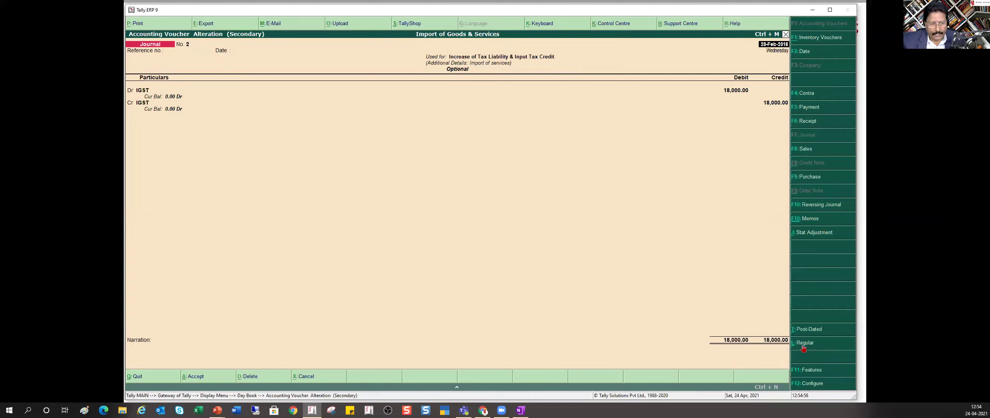
Change the February IGST journal voucher back to Regular, save it and return to the Gateway of Tally.
key(ctrl+l)
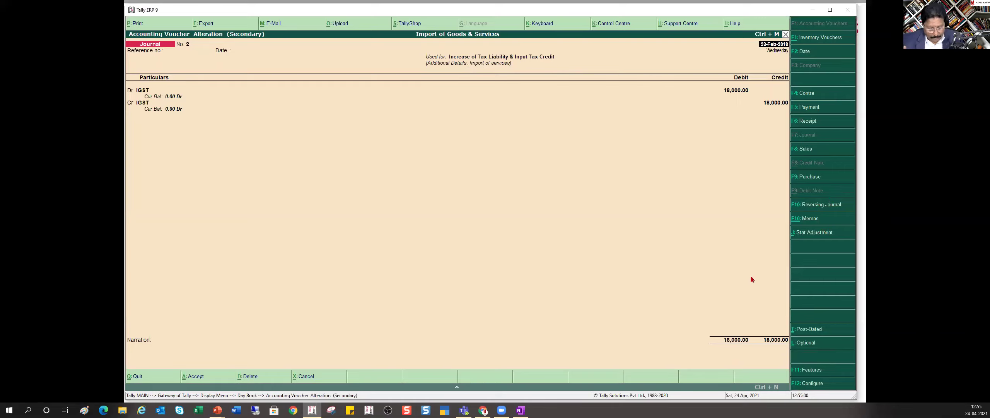
key(ctrl+a)
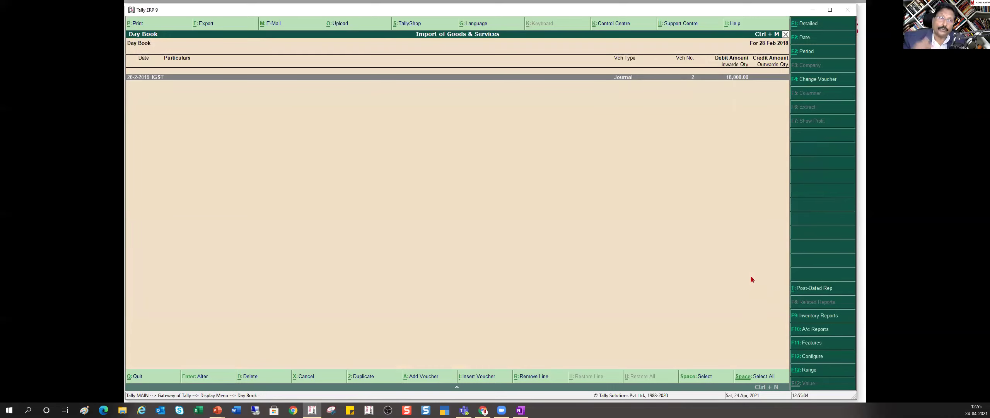
key(Escape)
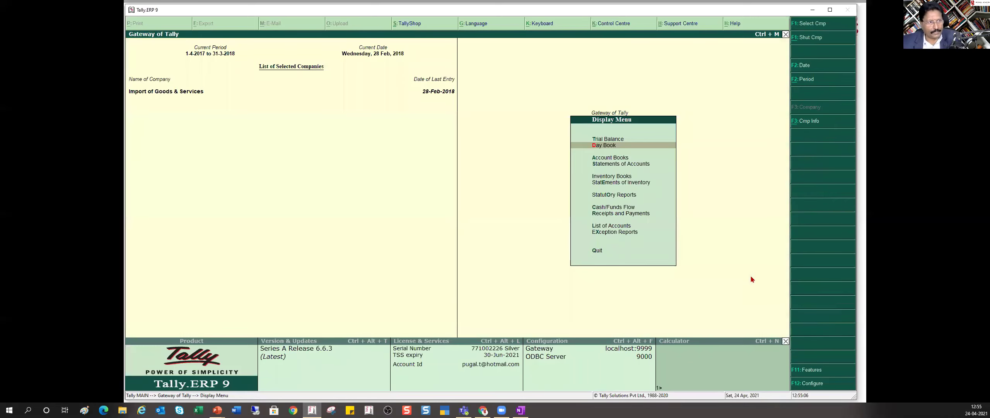
key(Escape)
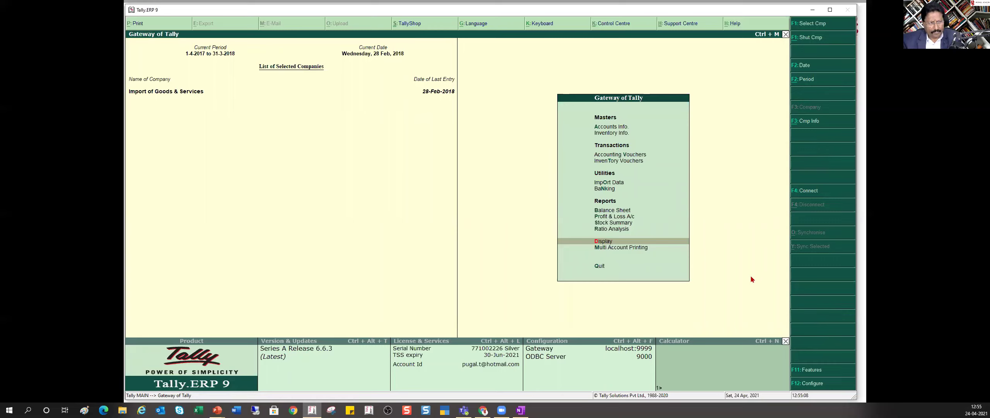
Open the GSTR-3B return from the GST statutory reports.
key(Return)
key(u)
key(g)
key(Down)
key(Down)
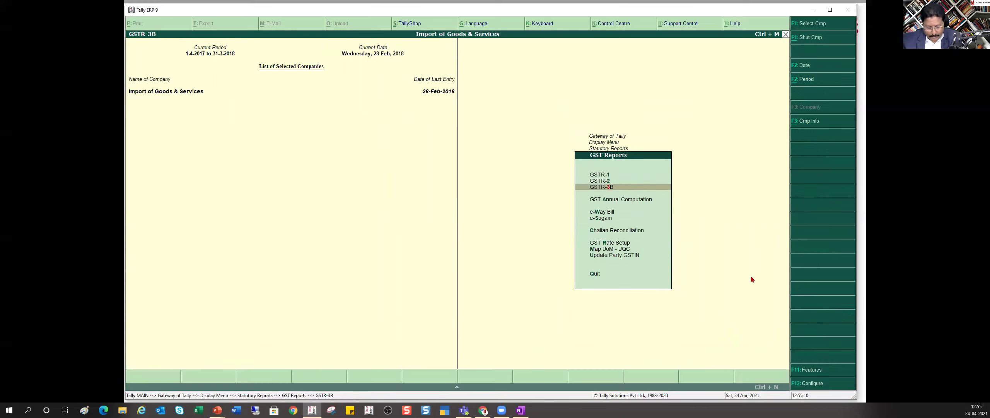
key(Return)
Set the reopened return's period to February 2018, starting 1-2.
key(alt+F2)
text(1-2)
key(Return)
text(feb)
key(Return)
Open the Import of Service line under reverse charge liability and check its total, booked and balance liability.
key(Down)
key(Down)
key(Down)
key(Down)
key(Down)
key(Down)
key(Down)
key(Down)
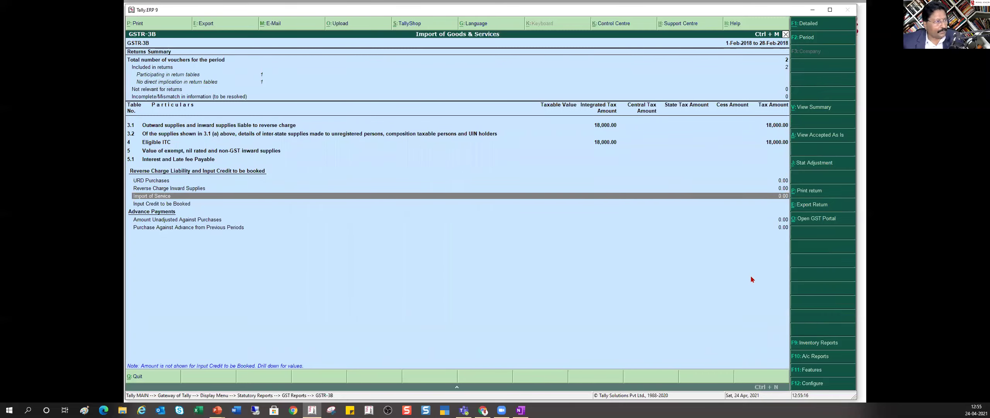
key(Up)
key(Up)
key(Down)
key(Down)
key(Down)
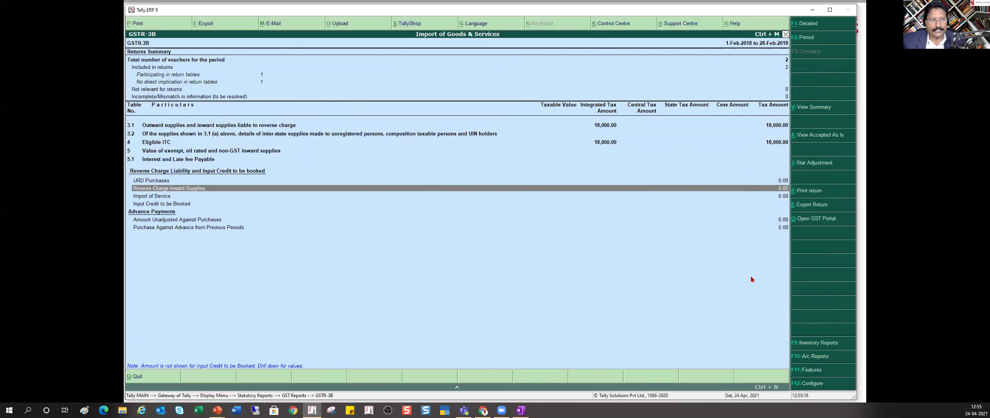
key(Up)
key(Up)
key(Up)
key(Down)
key(Down)
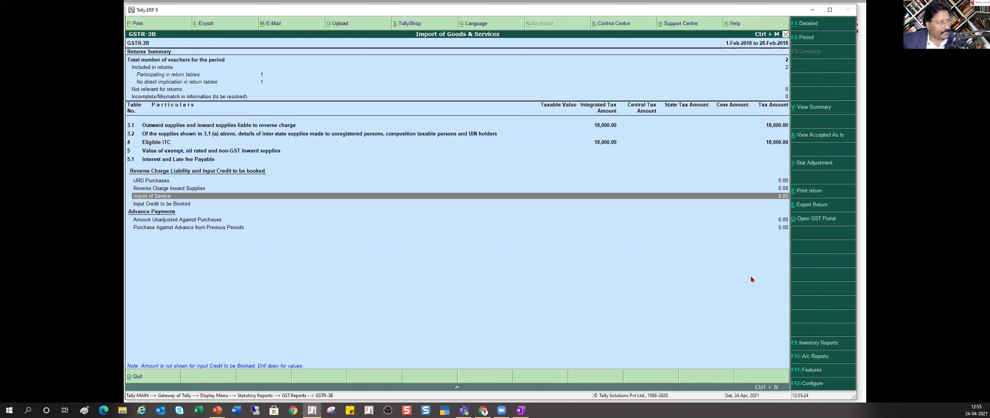
key(Return)
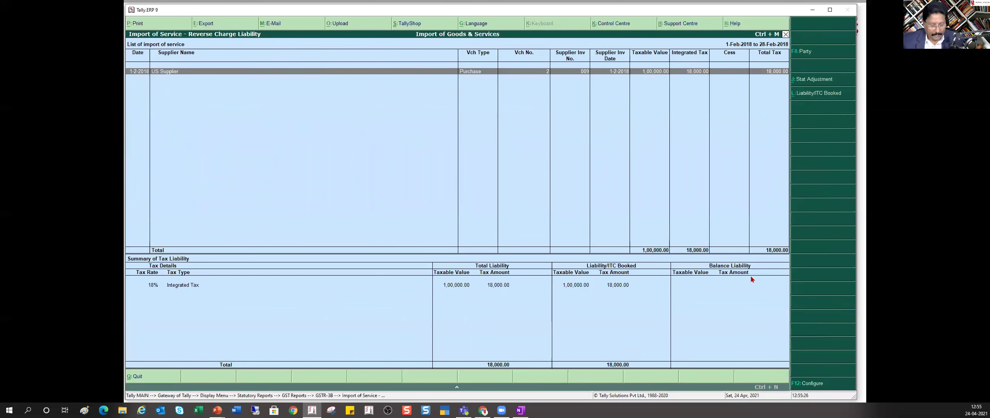
key(Escape)
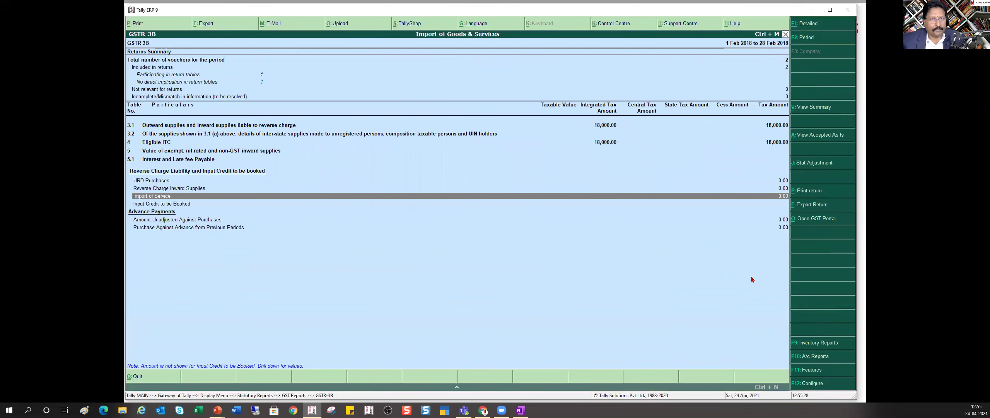
key(Return)
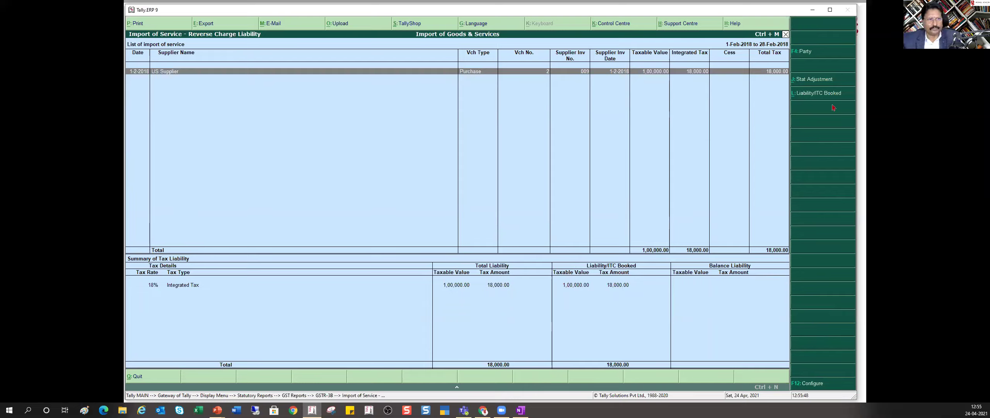
View the vouchers that book liability and ITC for import of service, and return to the GSTR-3B summary.
click(816, 95)
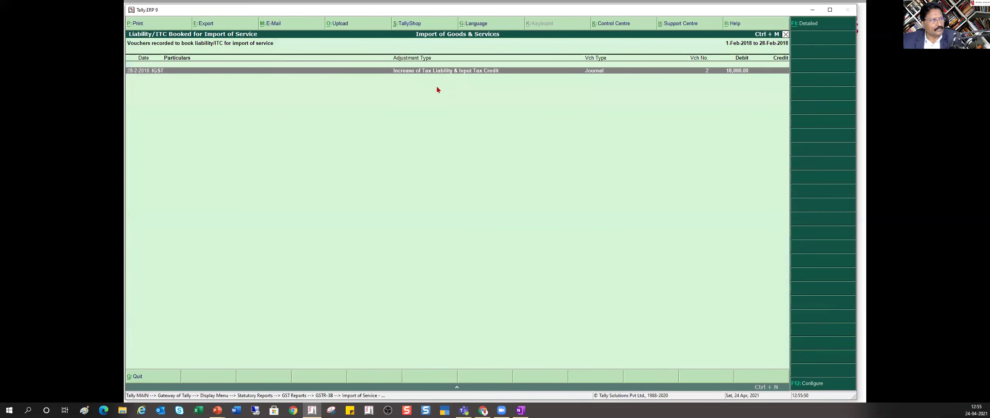
key(Escape)
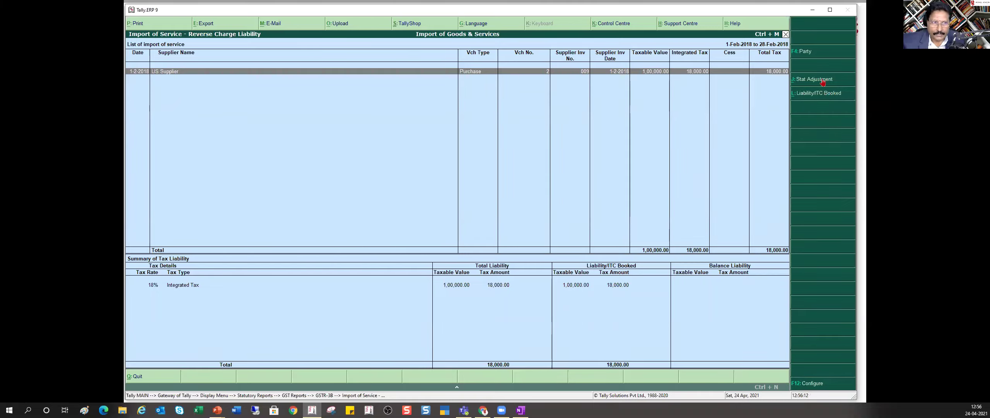
click(819, 95)
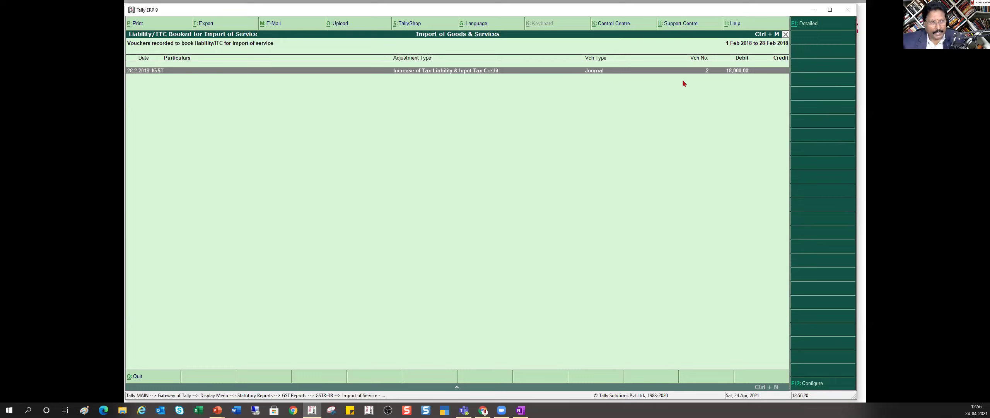
key(Escape)
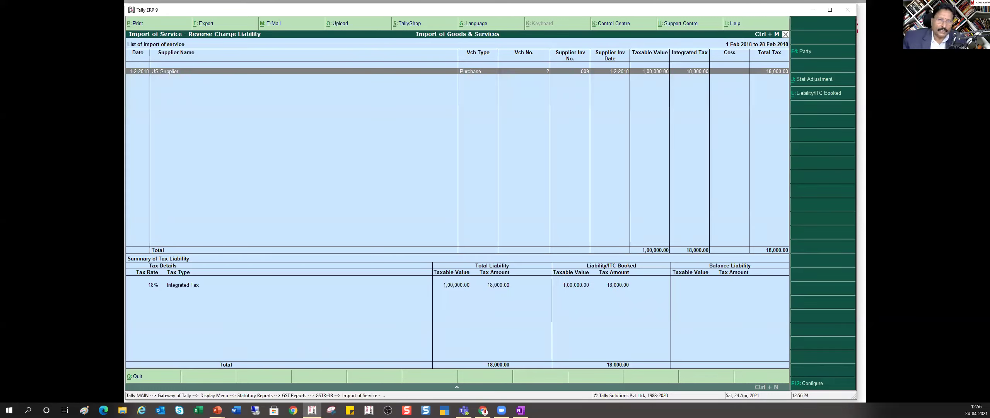
key(Escape)
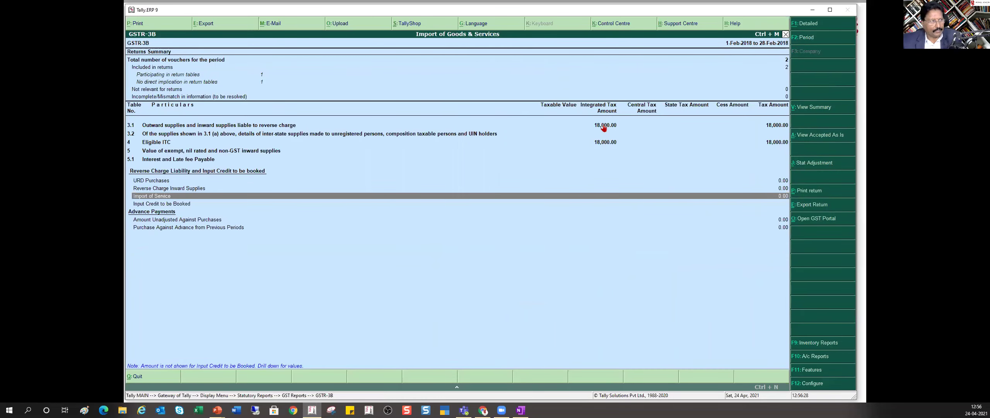
Show GSTR-3B in detailed form and examine the import of services ITC and the inward supplies liable to reverse charge.
key(alt+F1)
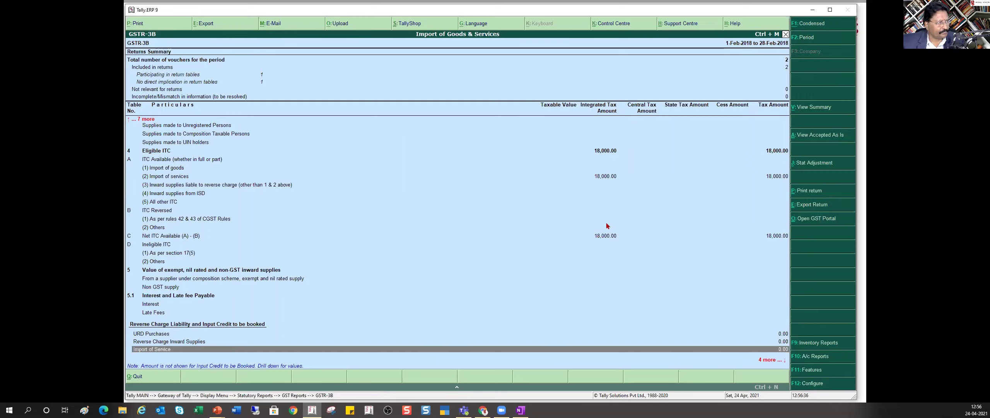
key(Up)
key(Up)
key(Up)
key(Up)
key(Up)
key(Up)
key(Up)
key(Up)
key(Up)
key(Up)
key(Up)
key(Up)
key(Up)
key(Up)
key(Up)
key(Up)
key(Up)
key(Up)
key(Up)
key(Up)
key(Up)
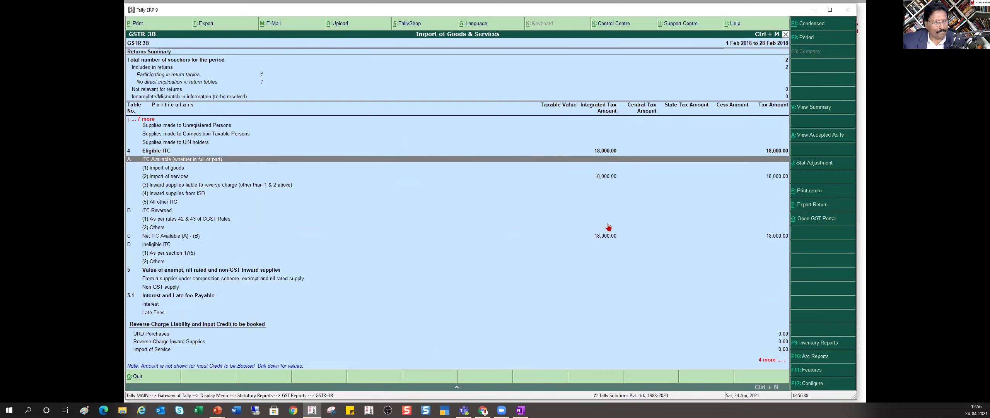
key(Down)
key(Down)
key(Down)
key(Down)
key(Down)
key(Down)
key(Down)
key(Down)
key(Down)
key(Down)
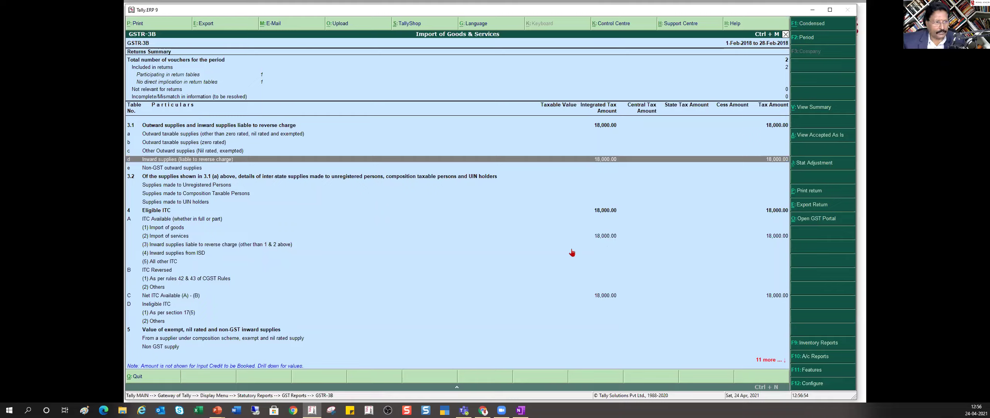
Check the Import of services line under ITC Available and close the GSTR-3B return.
click(191, 237)
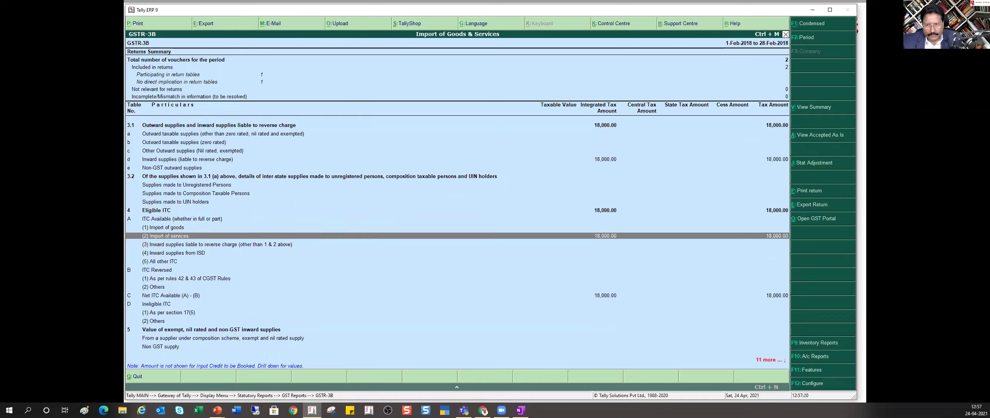
key(Escape)
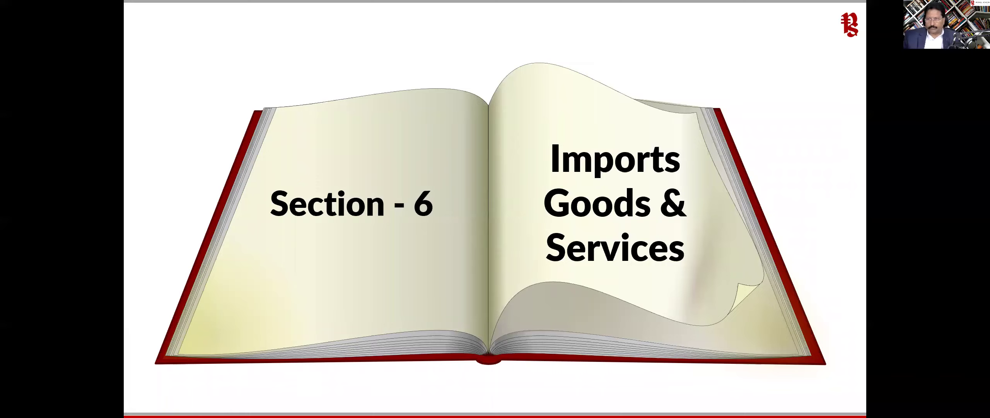
click(804, 118)
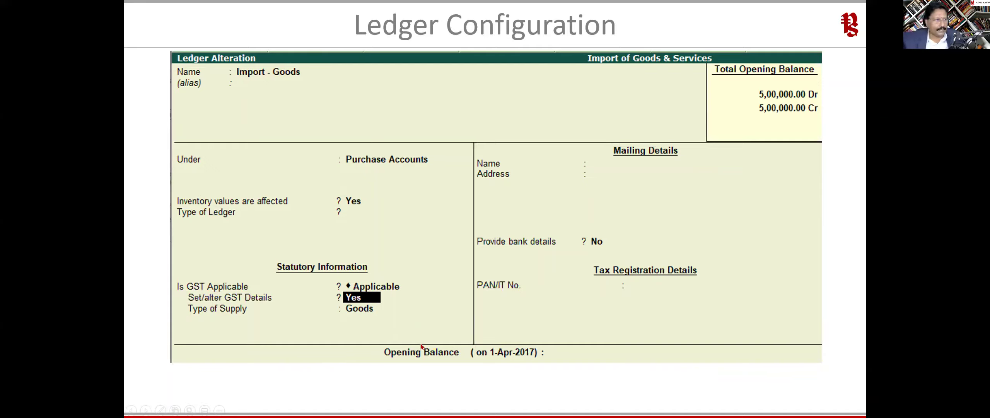
key(Right)
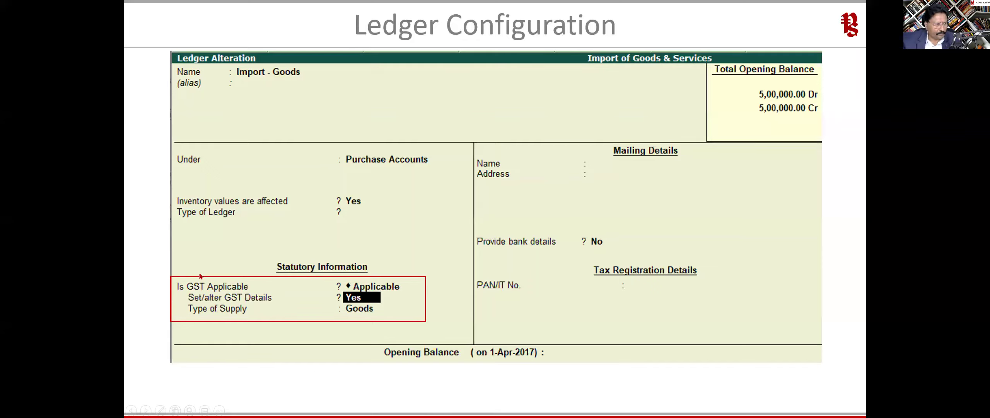
key(Right)
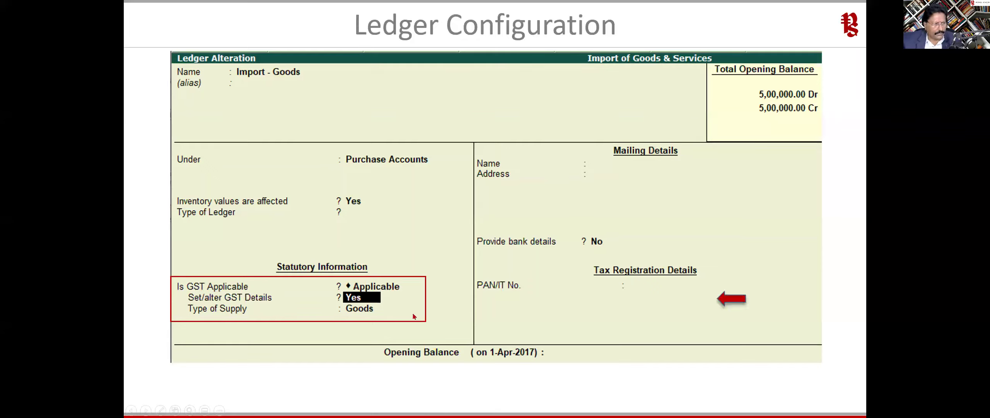
key(Right)
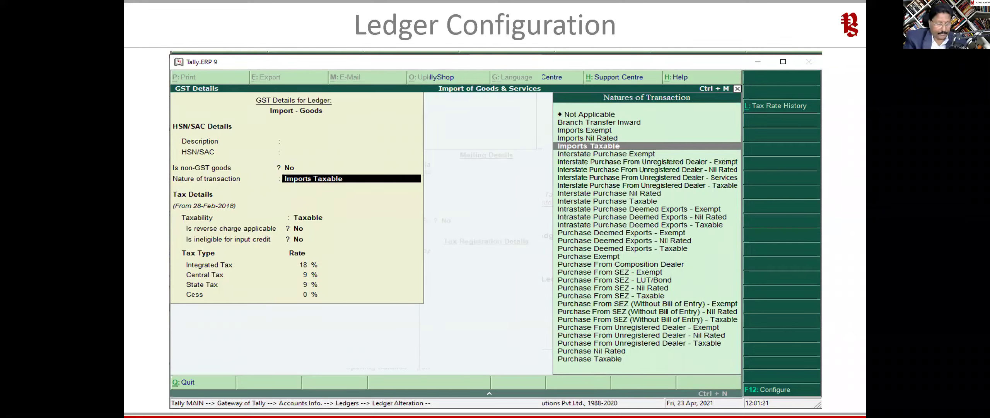
mouse_move(297, 159)
mouse_down()
mouse_move(422, 257)
mouse_move(195, 299)
mouse_move(171, 161)
mouse_move(297, 159)
mouse_up()
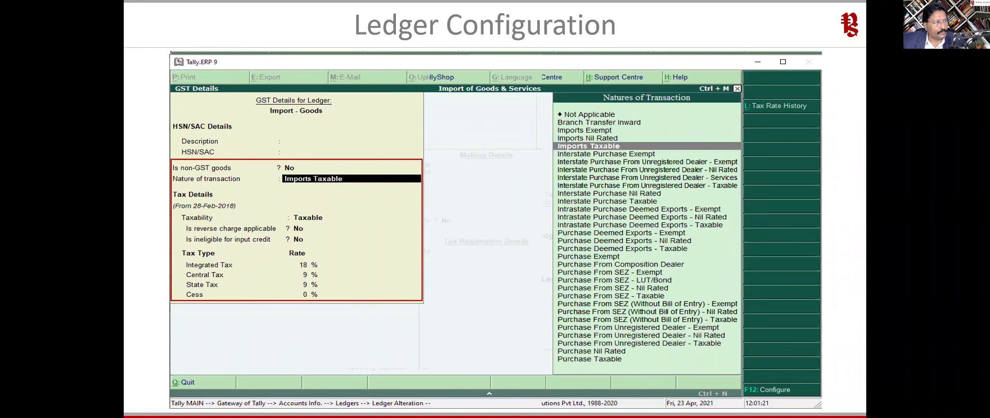
key(Right)
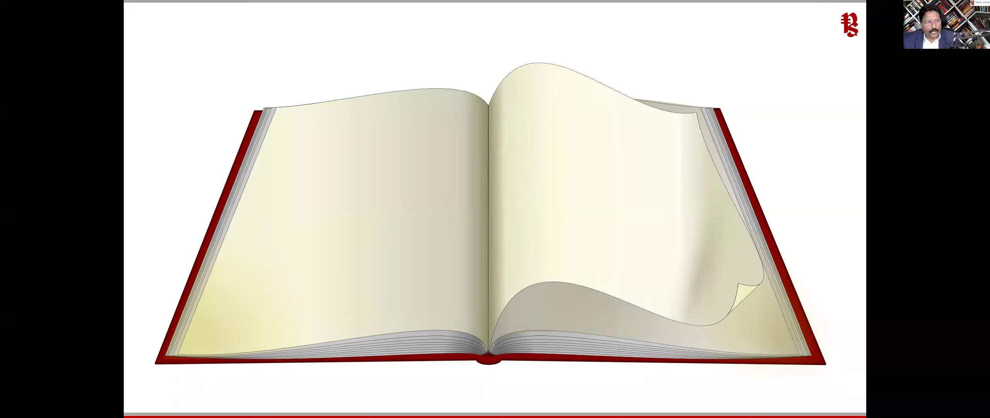
key(Right)
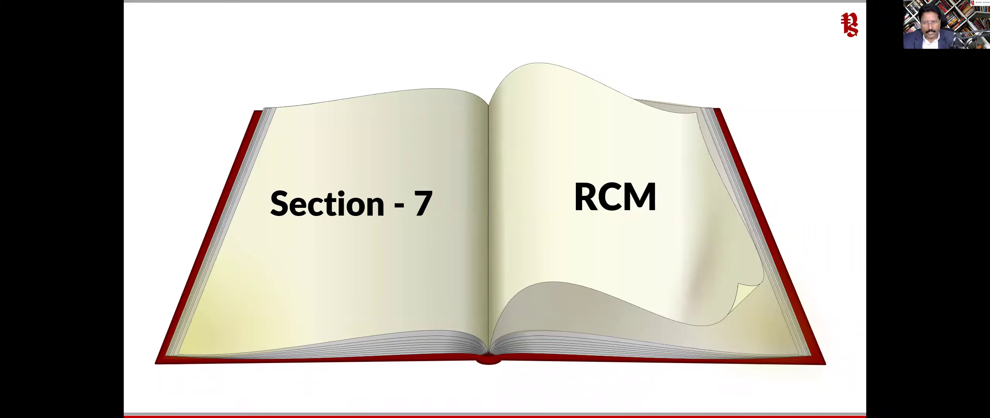
key(Right)
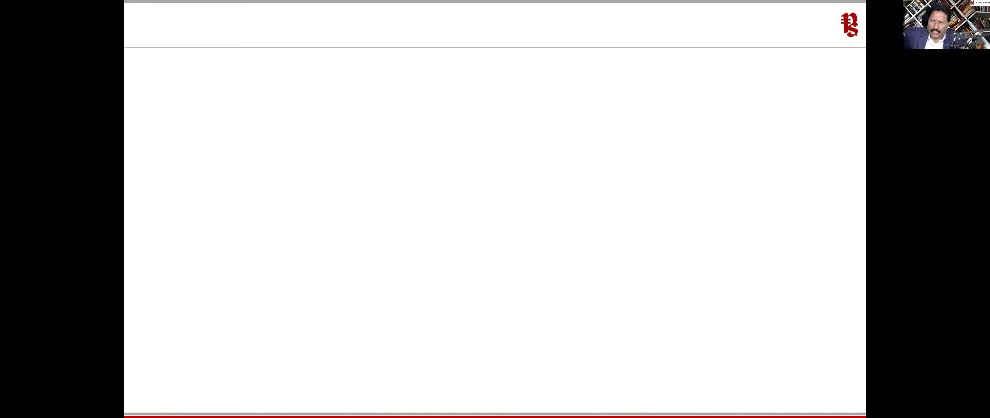
key(Right)
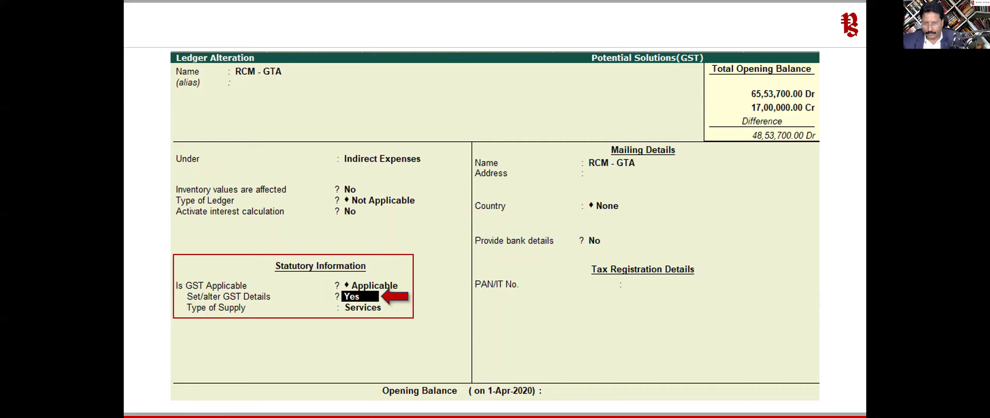
key(Return)
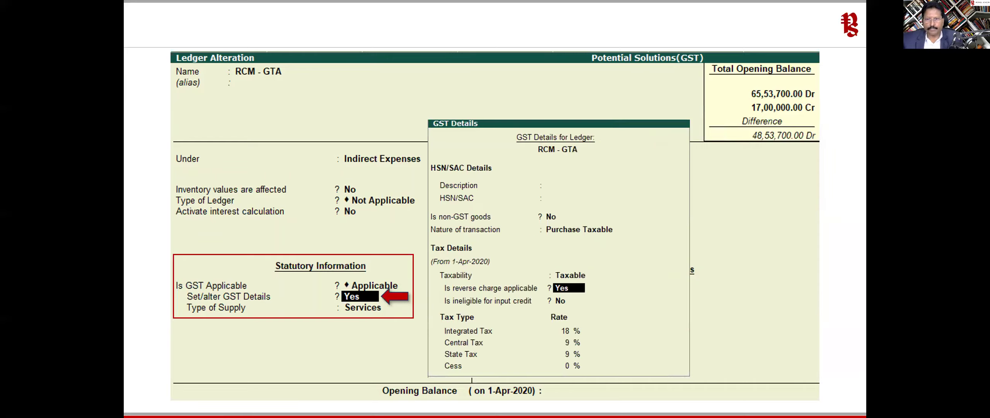
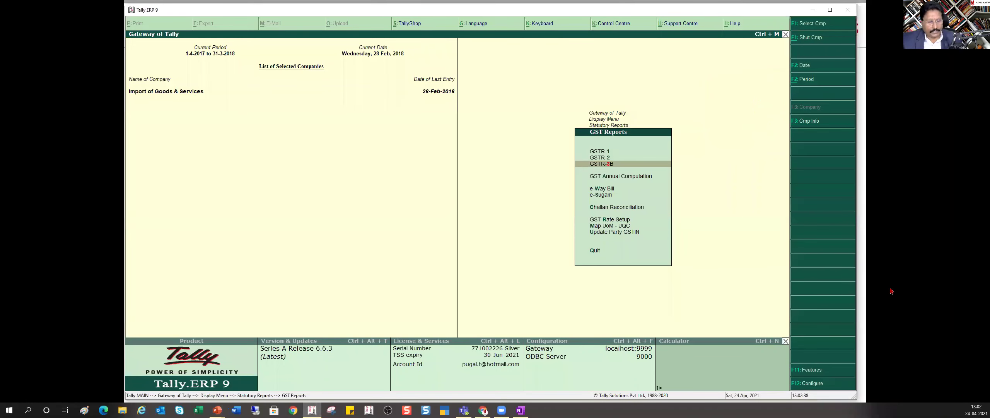
key(alt+Tab)
key(super+e)
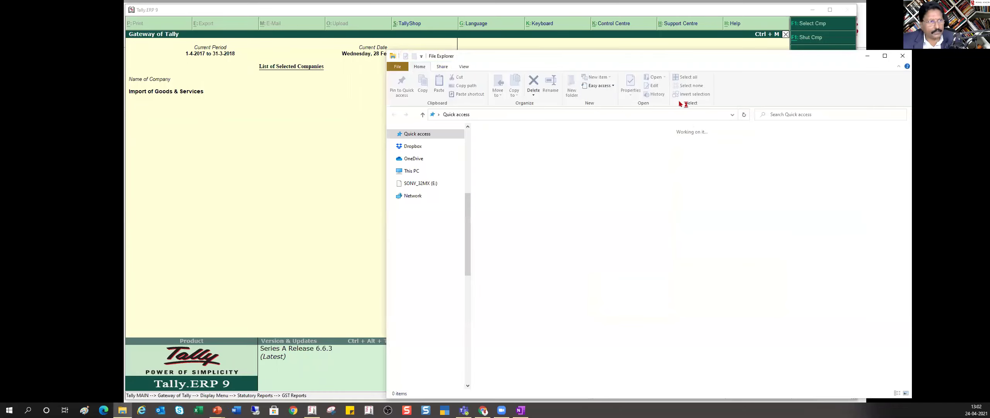
click(906, 57)
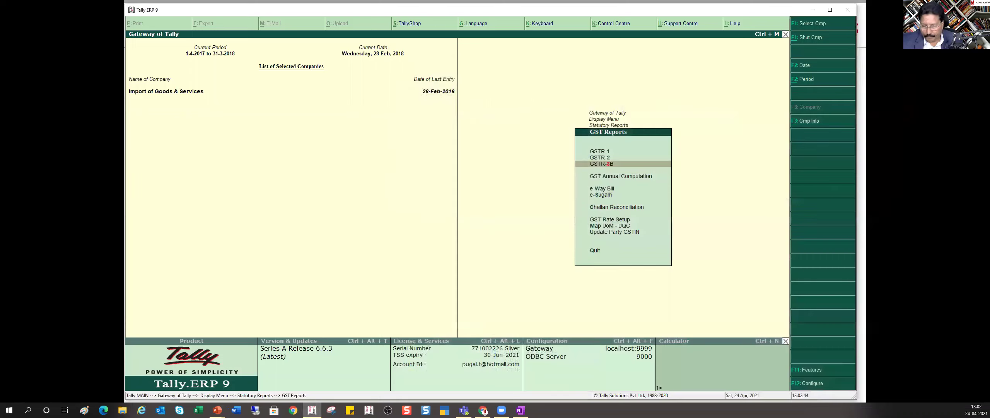
key(super+e)
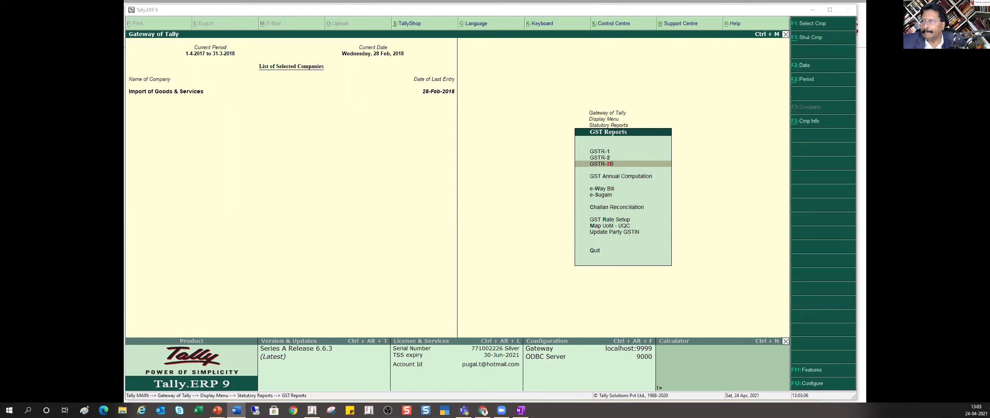
Shut the Import of Goods & Services company and load the Potential Solutions(GST) company instead.
key(Escape)
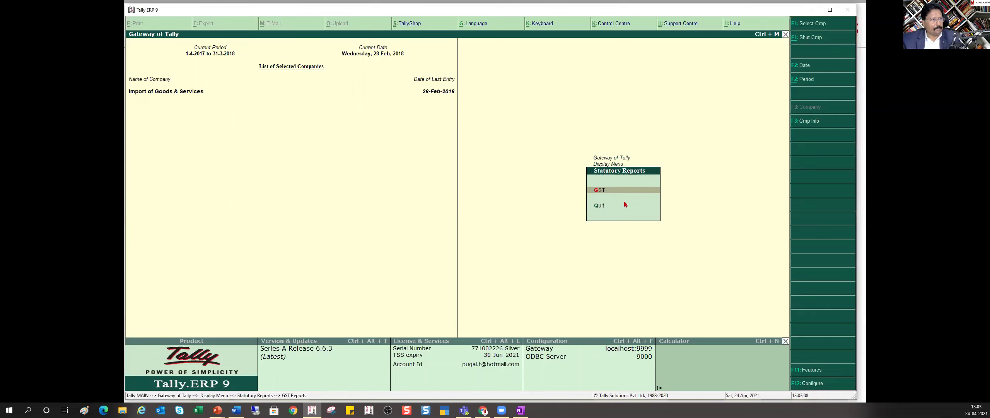
key(Escape)
key(Escape)
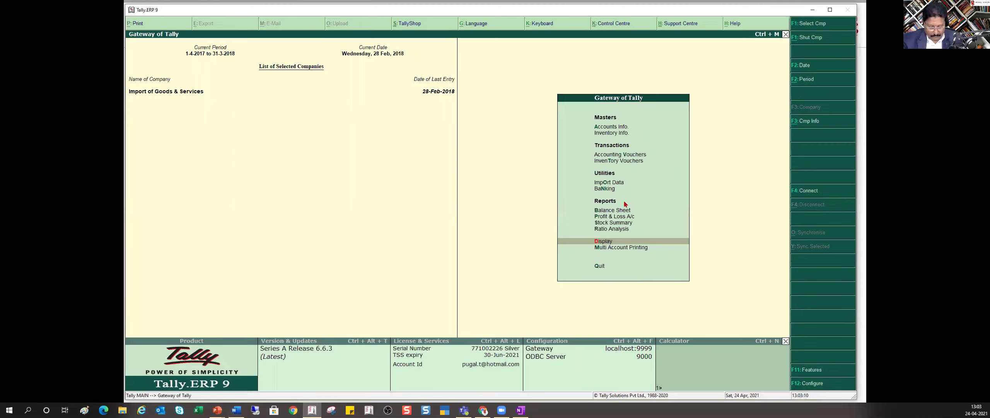
key(alt+F1)
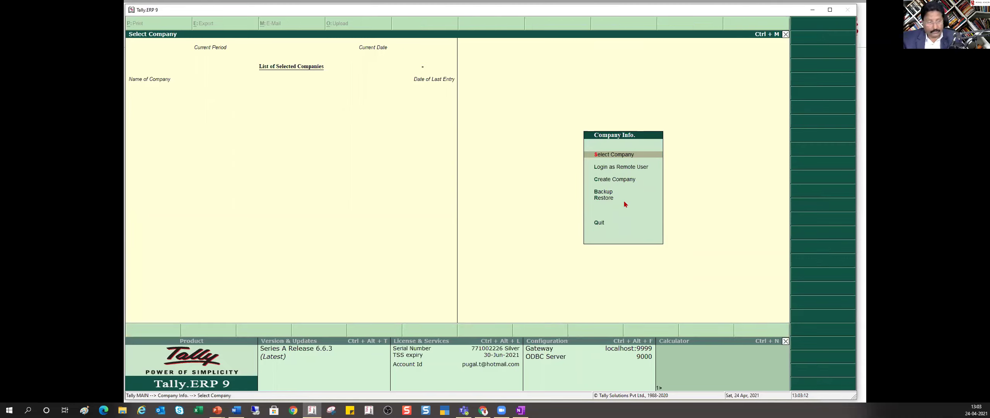
key(Return)
key(Down)
key(Down)
key(Down)
key(Return)
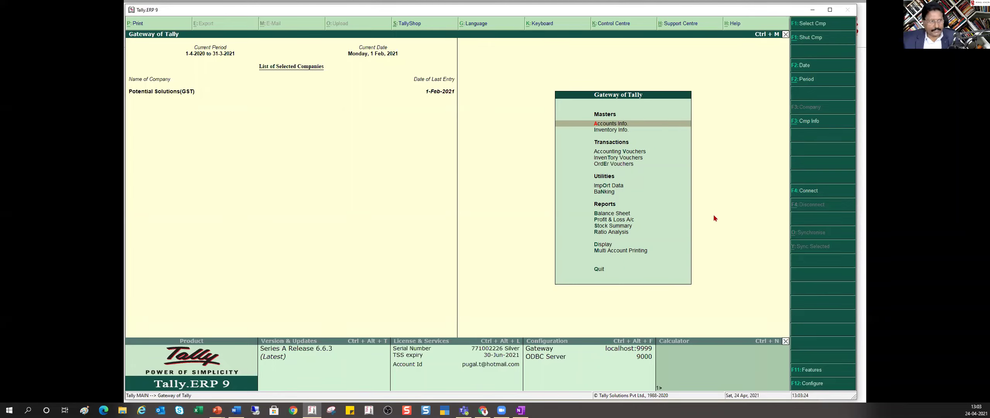
Open the RCM - GTA ledger for alteration and set its Set/alter GST Details option to Yes.
key(Return)
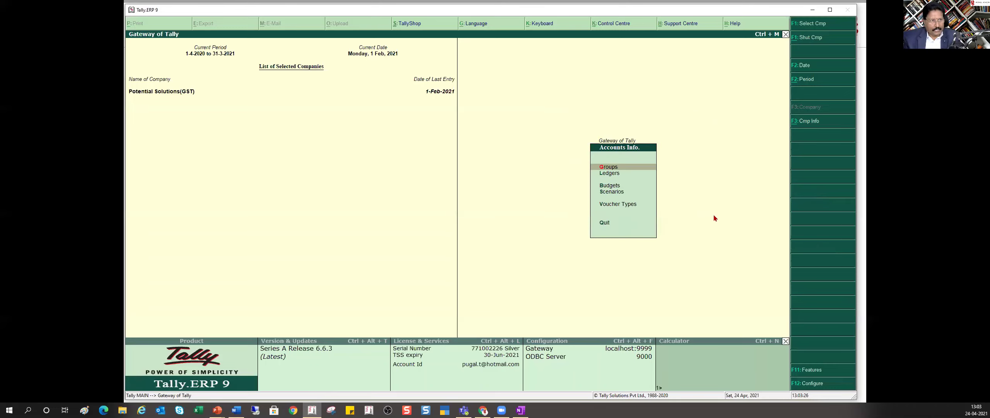
key(l)
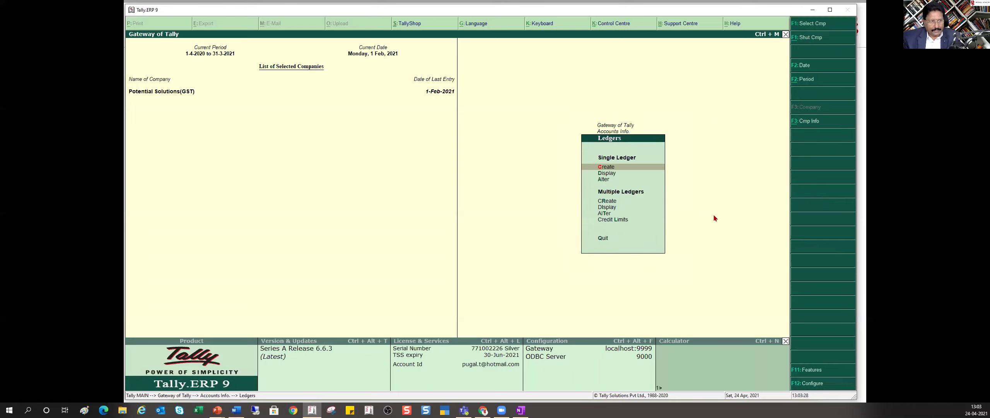
text(a)
text(Rc)
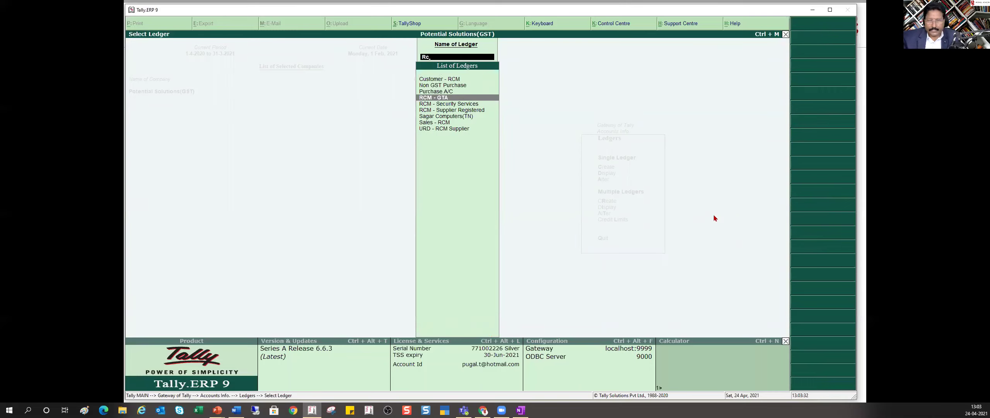
key(Return)
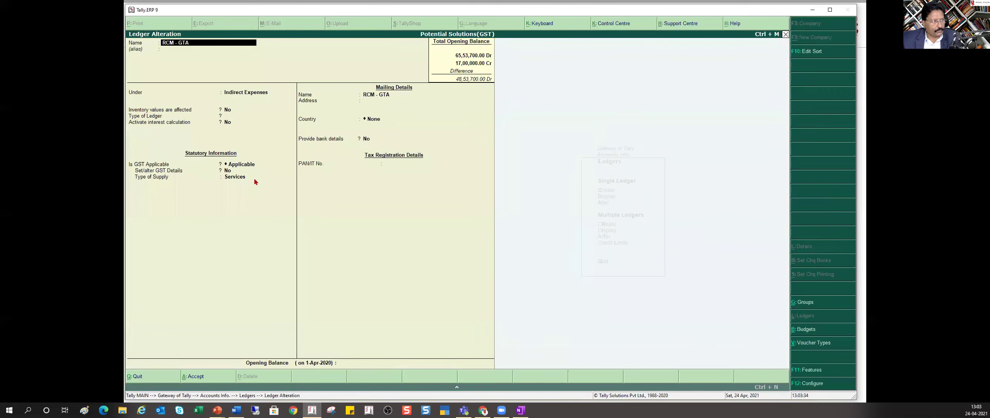
click(229, 171)
key(y)
key(Return)
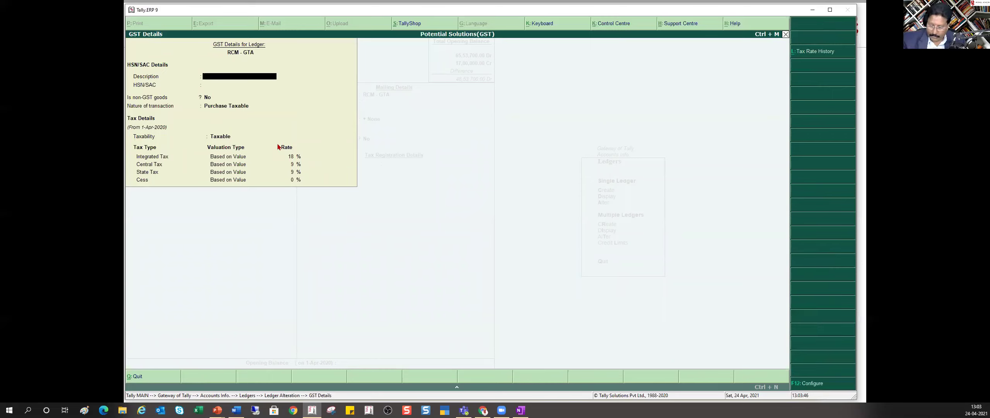
Enable reverse charge calculation in the configuration of the ledger's GST details.
key(F12)
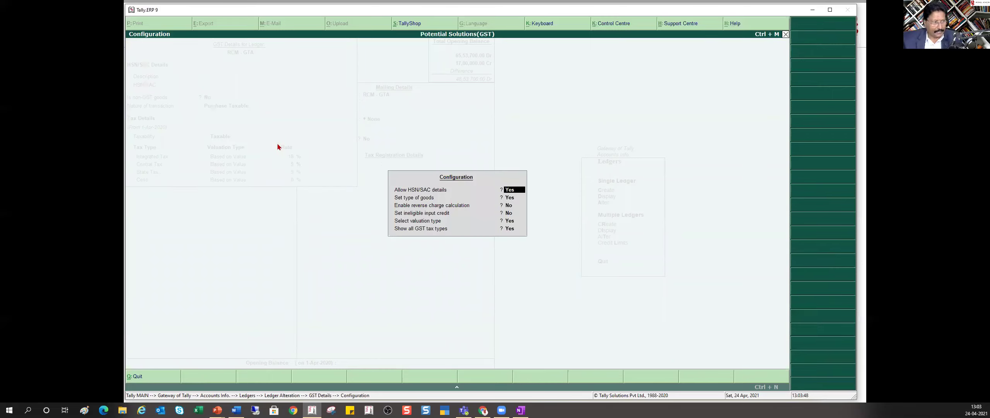
key(Return)
key(Return)
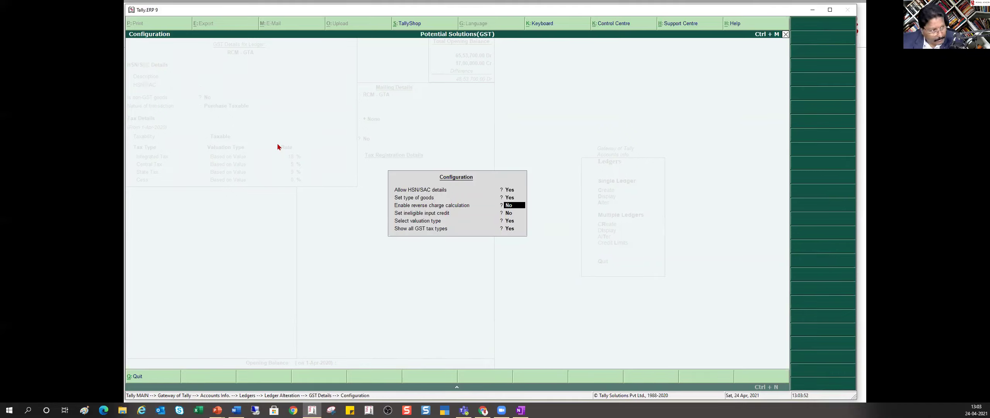
text(y)
key(Return)
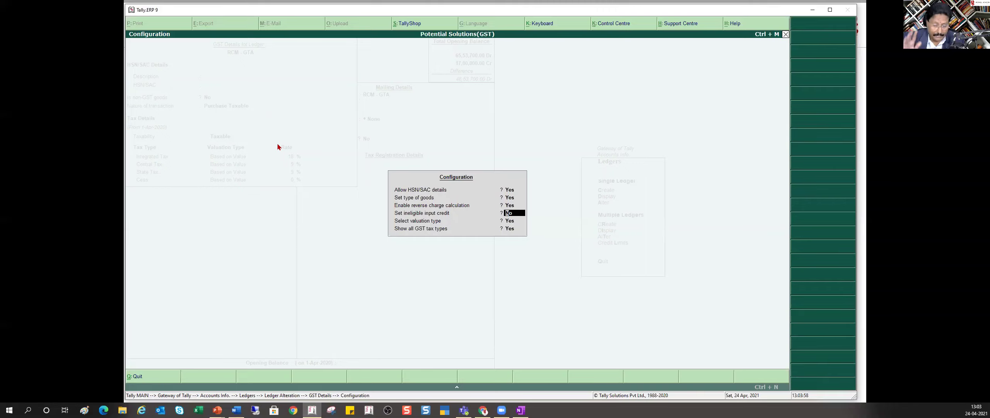
key(ctrl+a)
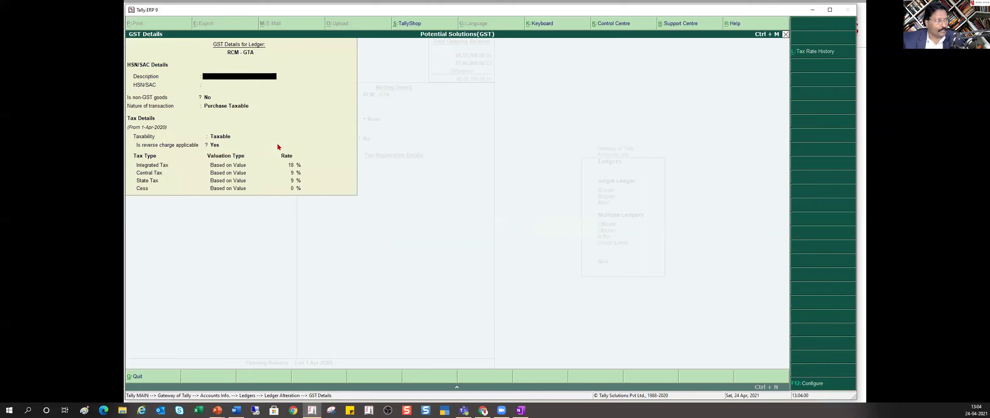
Keep reverse charge applicable at Yes, accept the GST details, and save the RCM - GTA ledger with supply type Services.
click(213, 147)
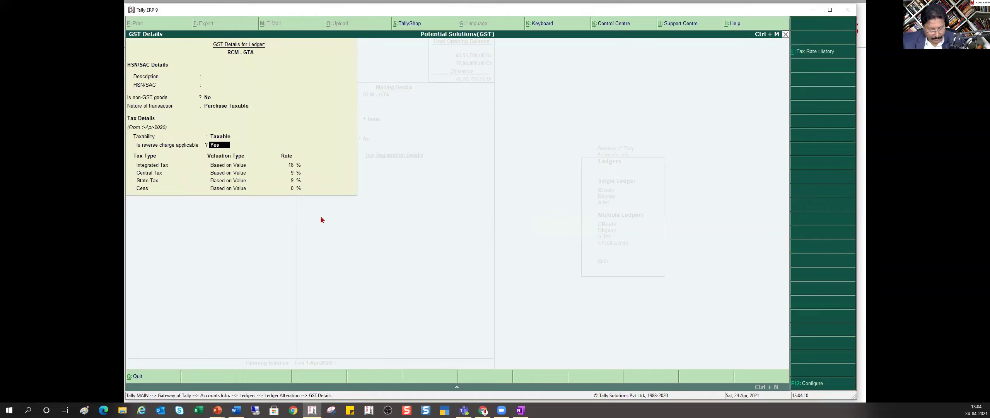
key(Return)
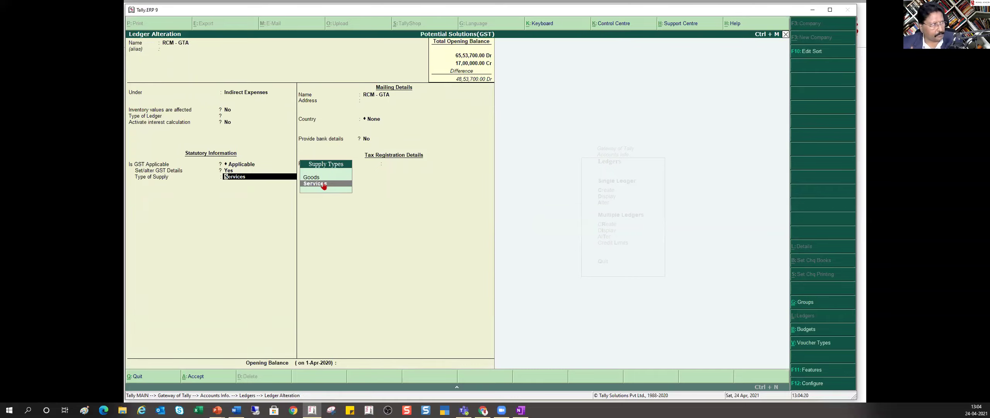
key(ctrl+a)
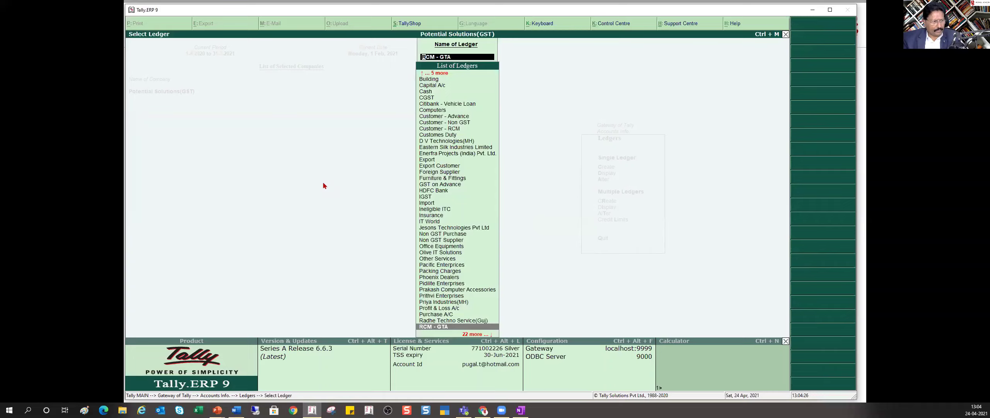
Open the RCM - Supplier Registered ledger to examine its GST registration details, and leave it without changes.
text(Su)
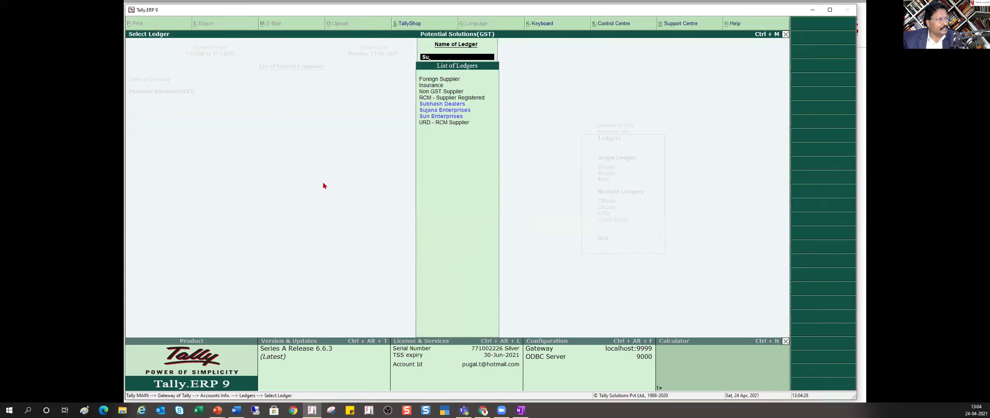
key(Down)
key(Down)
key(Down)
key(Down)
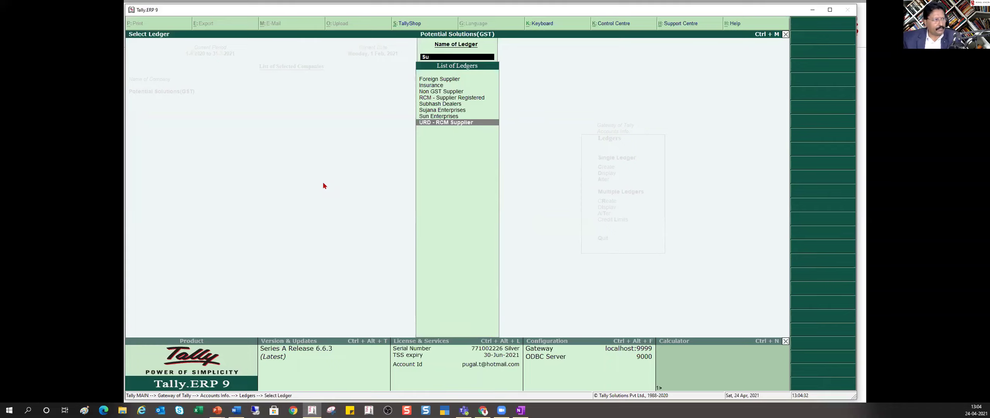
key(Up)
key(Up)
key(Up)
key(Up)
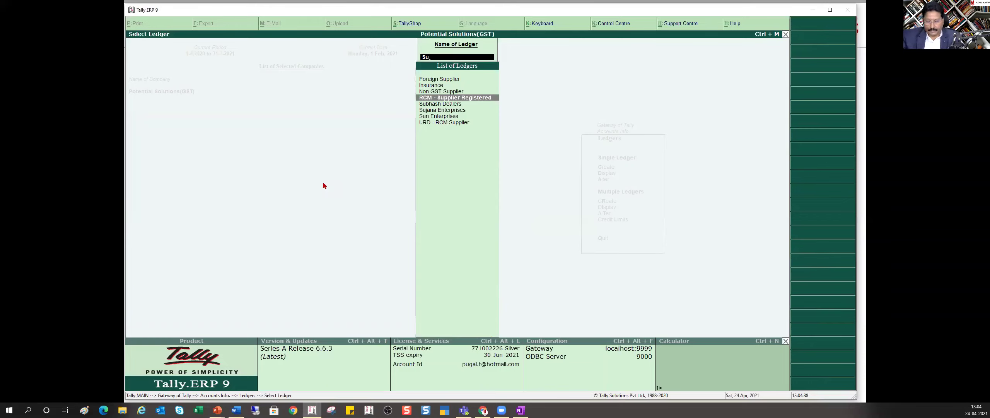
key(Return)
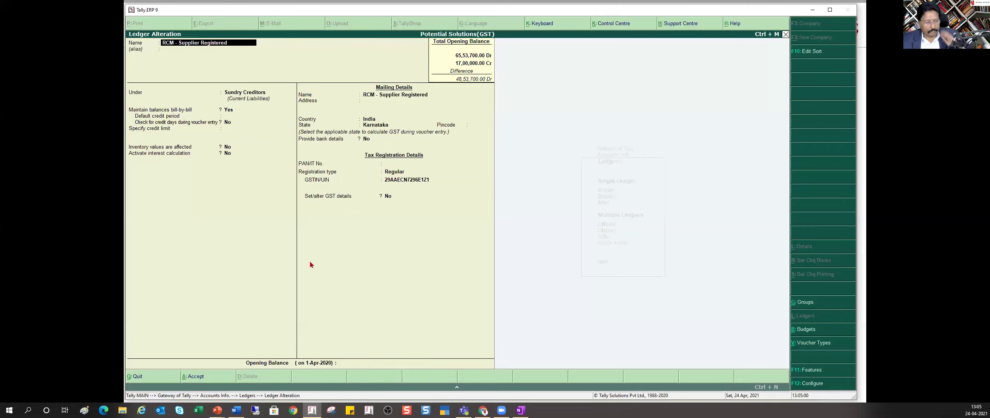
key(Escape)
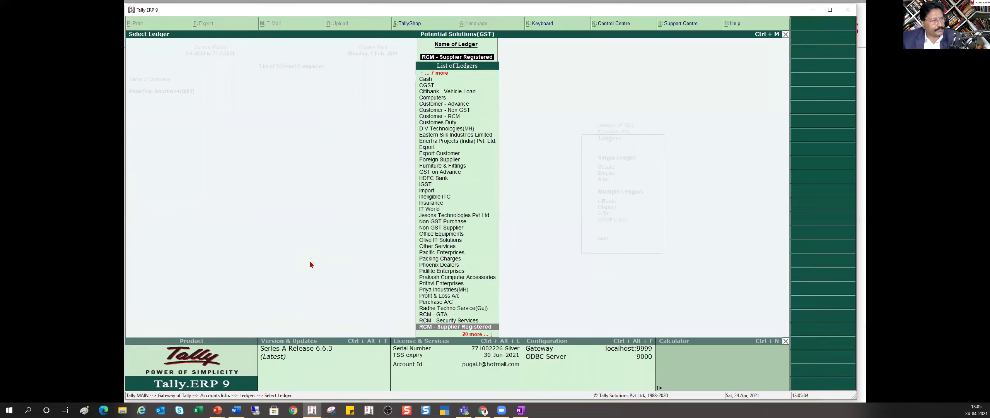
Open the URD - RCM Supplier ledger to examine its registration type, and return to the list of ledgers for alteration.
text(Ur)
key(Return)
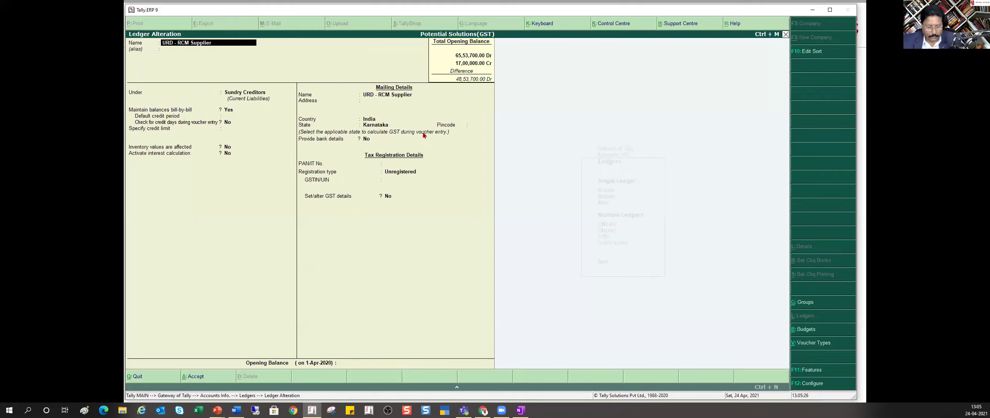
key(Escape)
key(Escape)
key(Return)
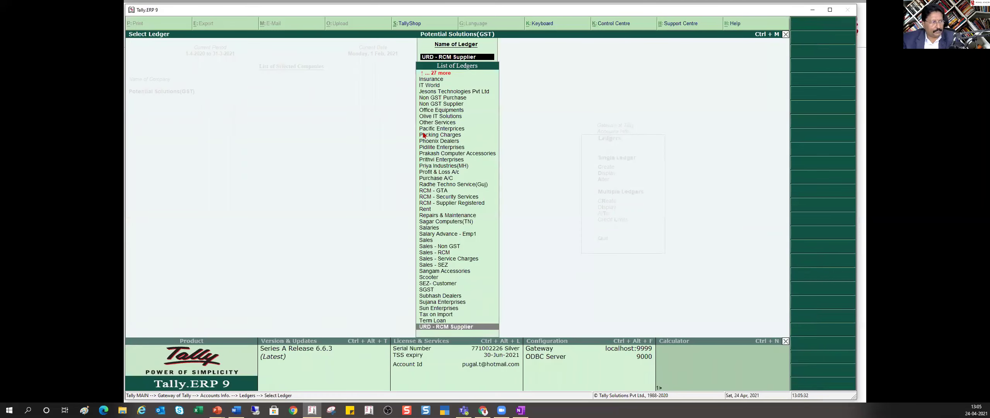
text(Re)
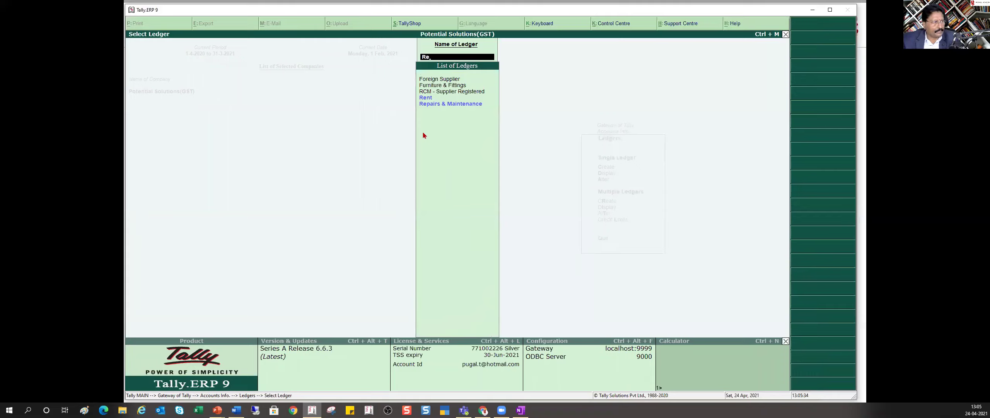
key(Down)
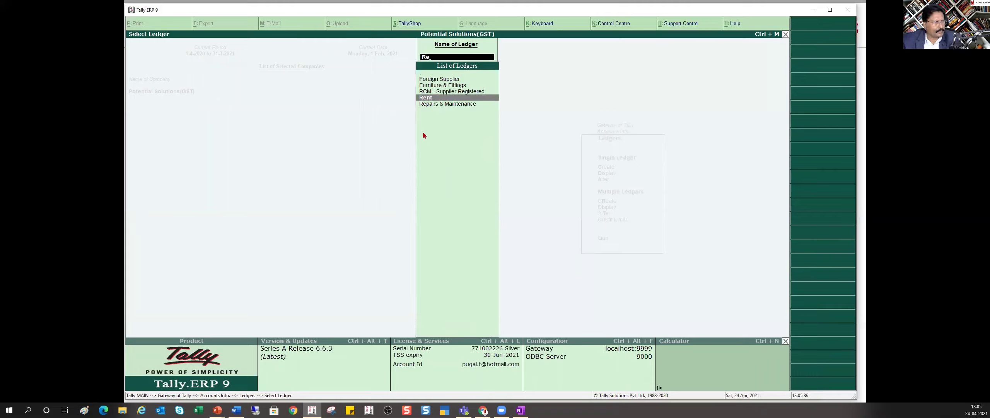
key(Up)
key(BackSpace)
key(BackSpace)
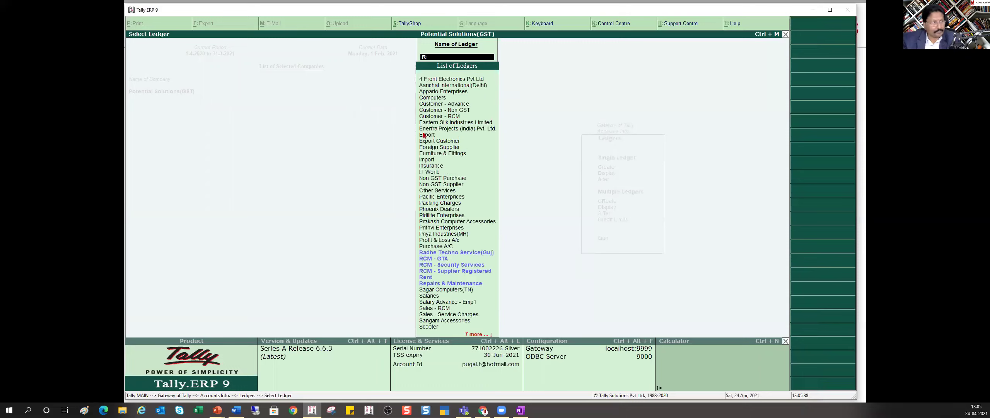
Open the RCM - Security Services ledger, set Set/alter GST Details to Yes, accept its reverse charge tax details, and save the ledger.
text(Sec)
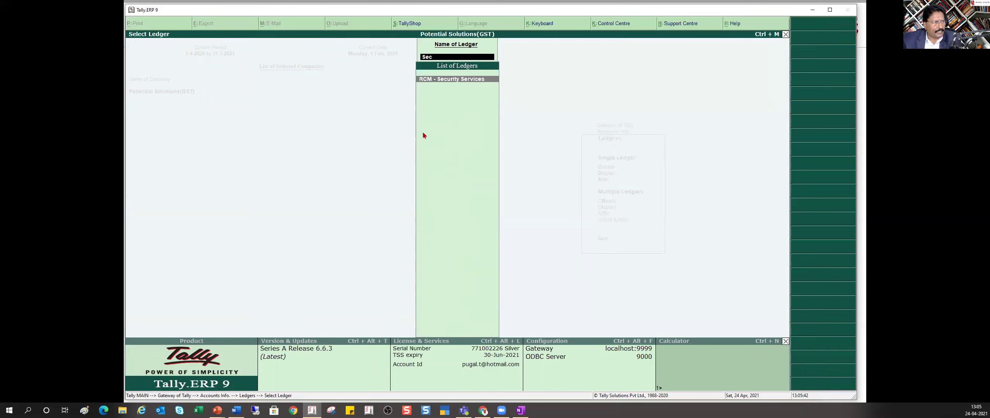
key(Return)
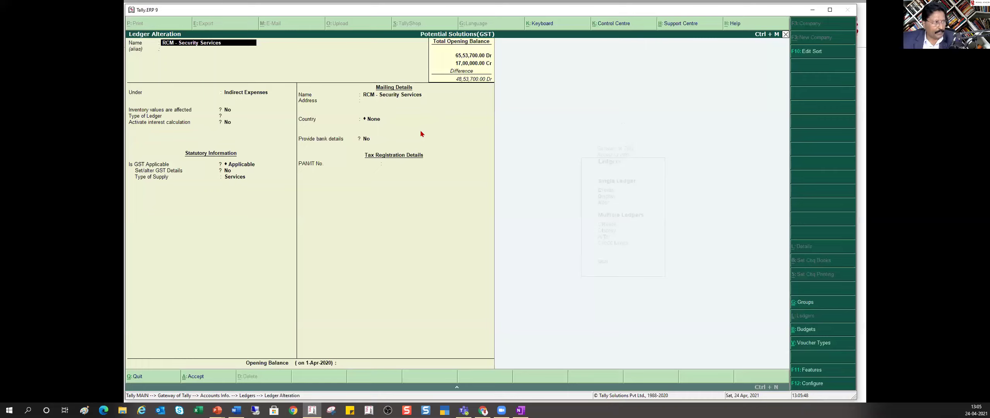
key(Return)
key(Return)
key(Return)
key(Return)
key(Return)
key(Return)
text(y)
key(Return)
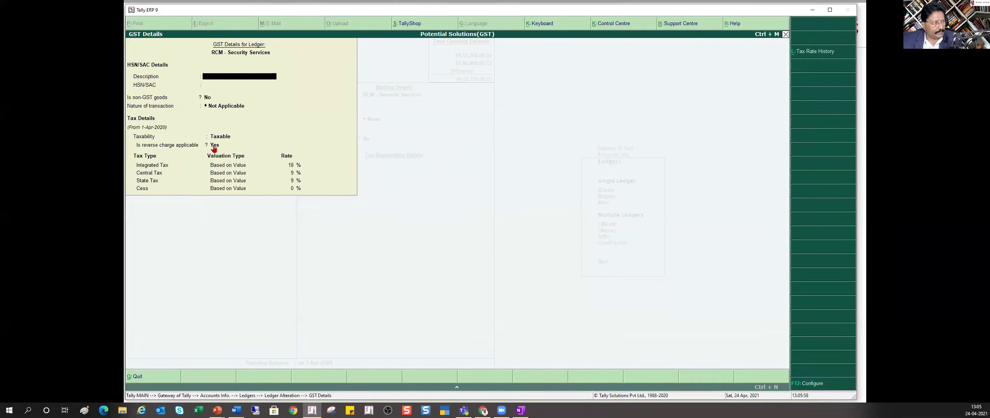
key(ctrl+a)
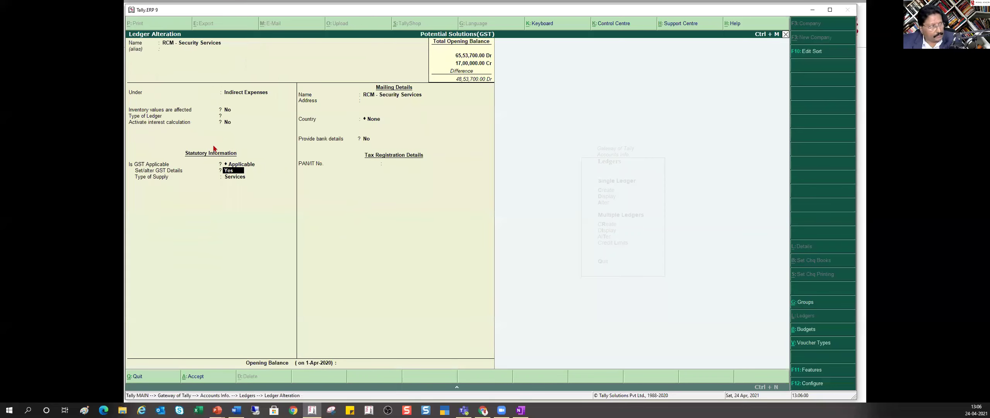
key(ctrl+a)
Leave the ledger masters and display the company's Statistics report.
key(Escape)
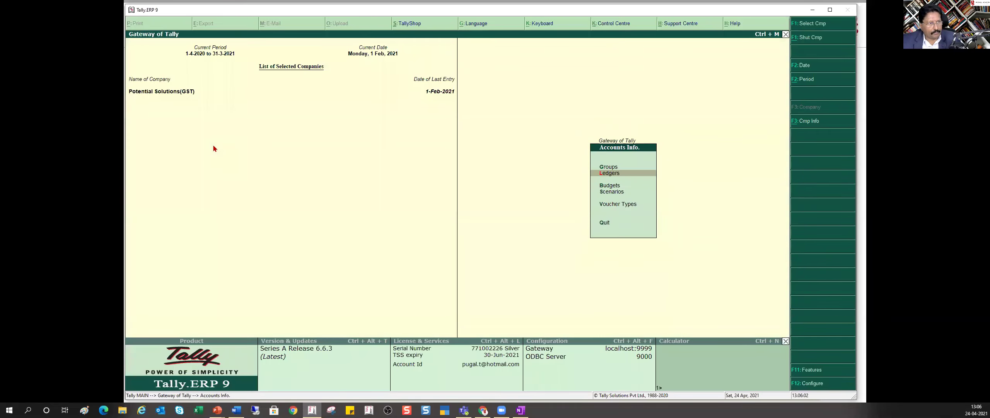
key(Escape)
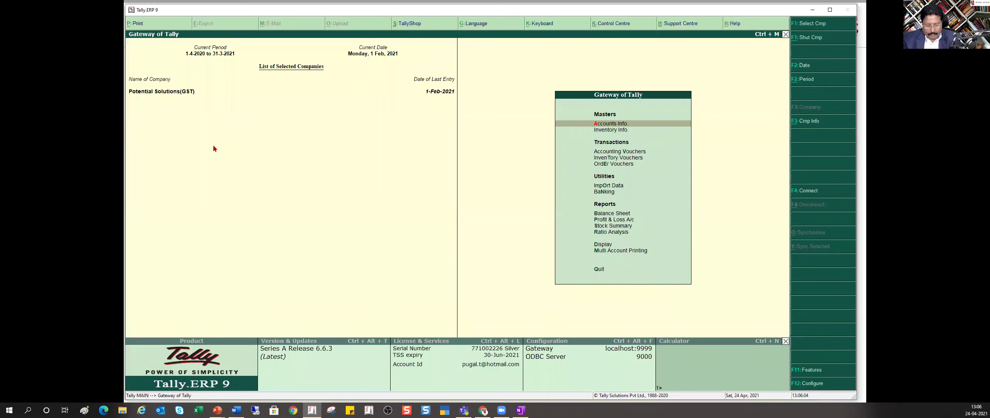
key(d)
key(s)
key(s)
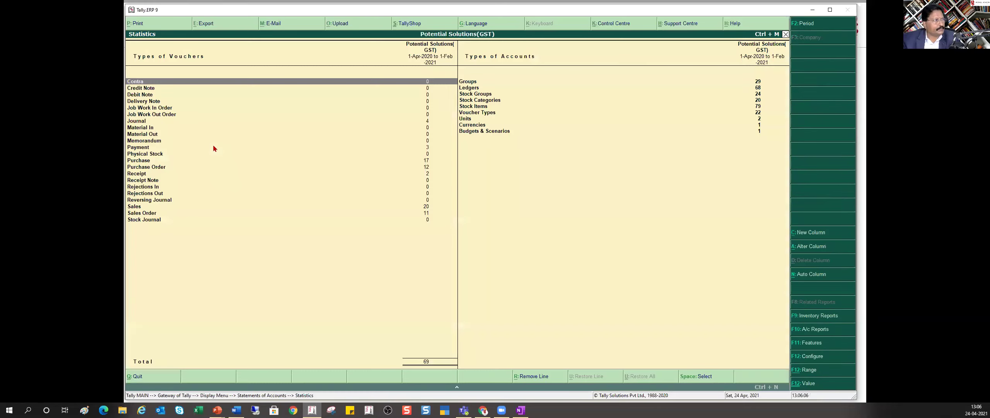
Open the monthly register of Purchase vouchers from the statistics.
key(Down)
key(Down)
key(Down)
key(Down)
key(Down)
key(Down)
key(Down)
key(Down)
key(Down)
key(Down)
key(Down)
key(Down)
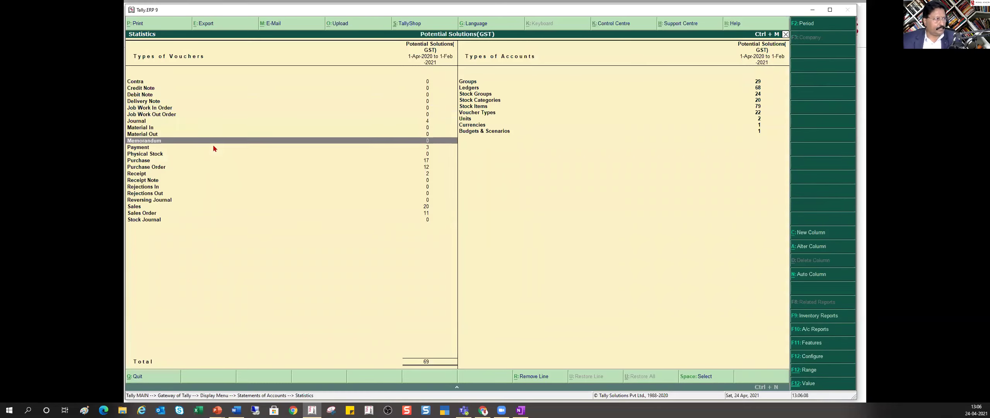
key(Return)
Open the August purchase vouchers and view voucher no. 14 of URD - RCM Supplier.
key(Up)
key(Up)
key(Up)
key(Up)
key(Up)
key(Up)
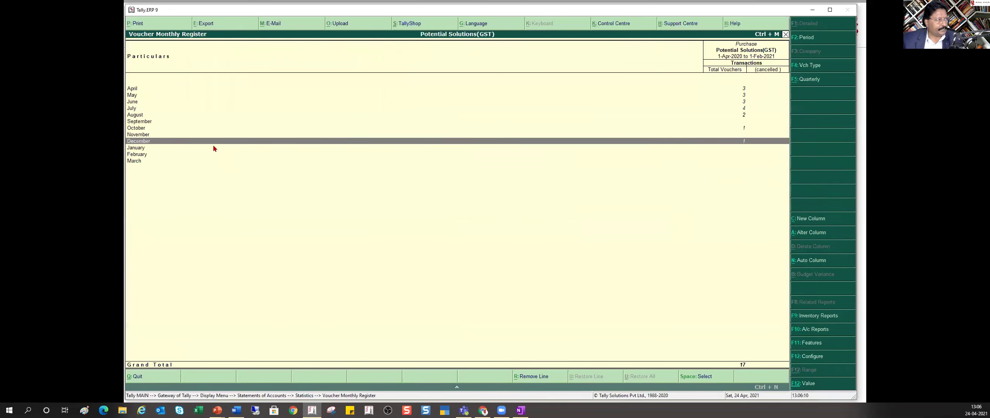
key(Return)
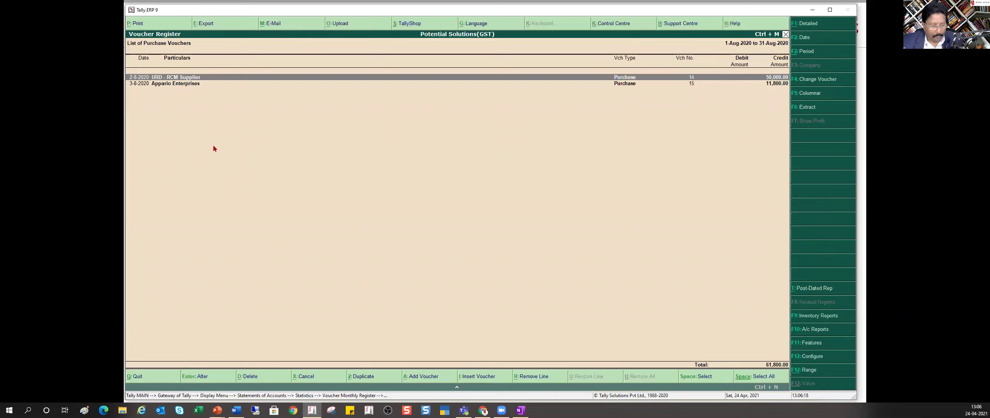
key(Return)
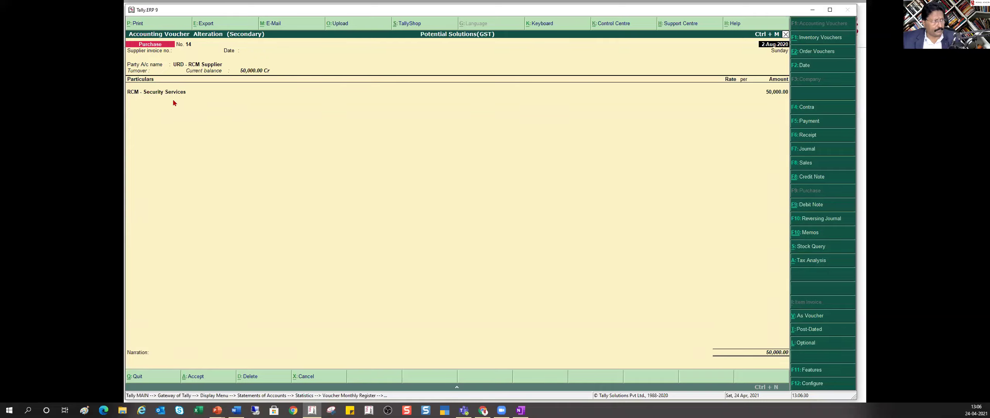
Try adding a CGST line below RCM - Security Services in purchase voucher 14, remove it, and save the voucher.
click(778, 92)
key(Return)
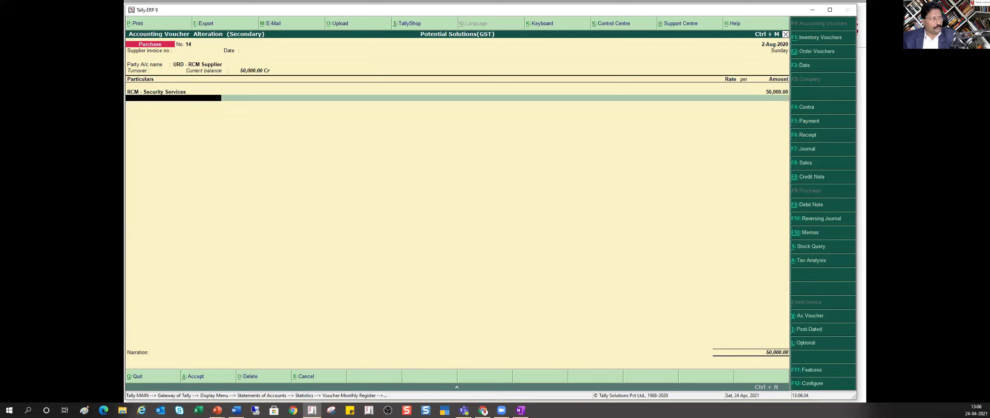
text(Cg)
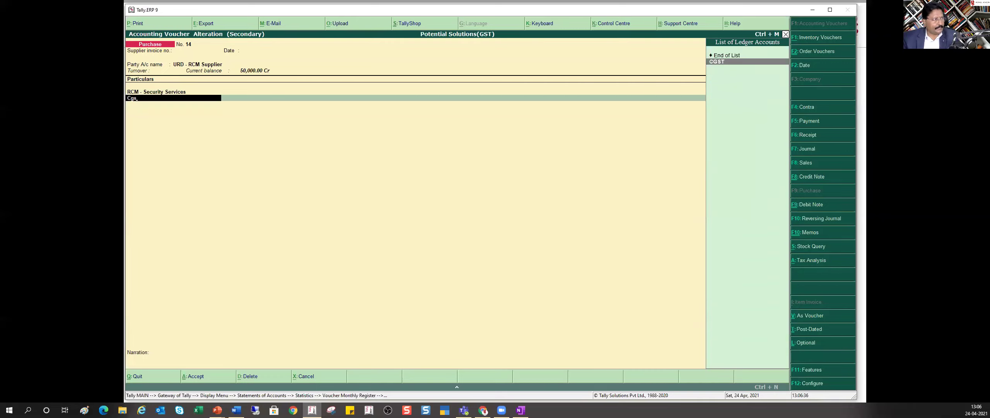
text(s)
key(Return)
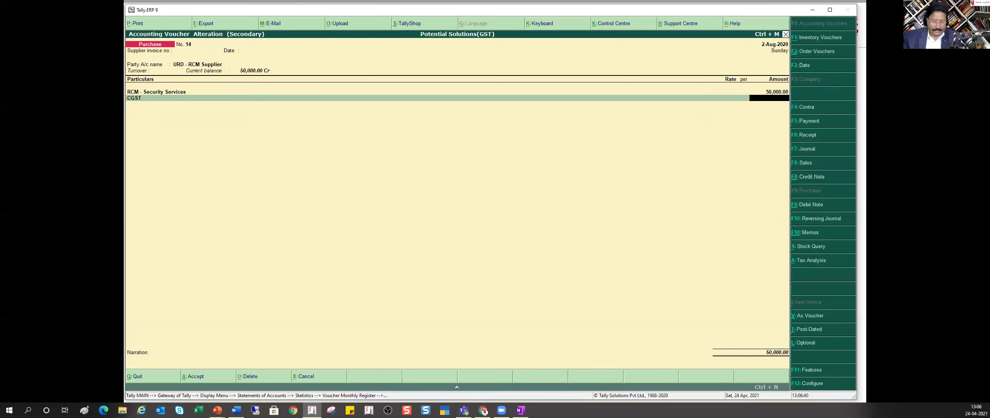
key(BackSpace)
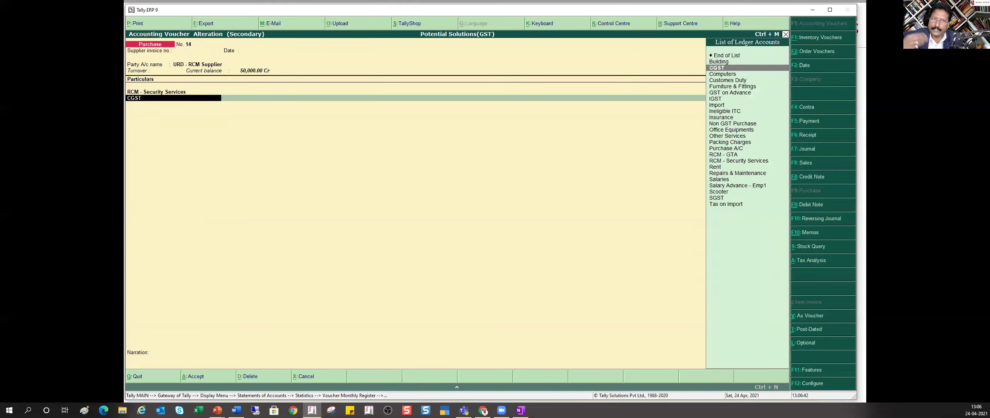
key(Up)
key(Up)
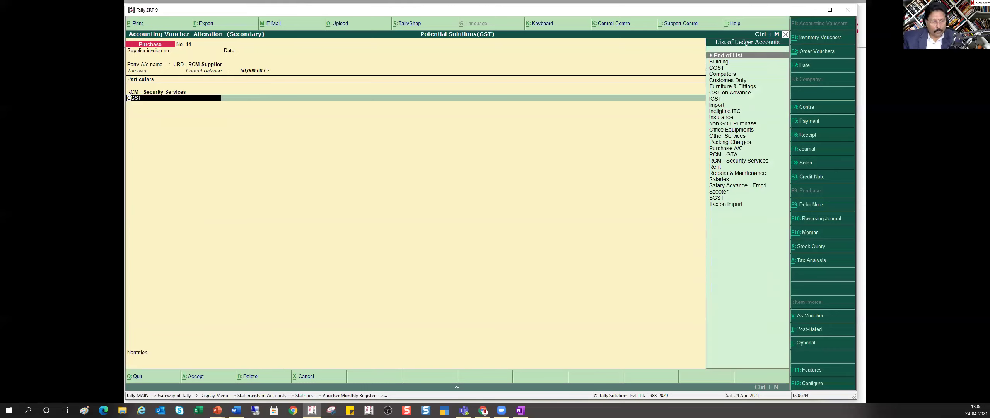
key(Return)
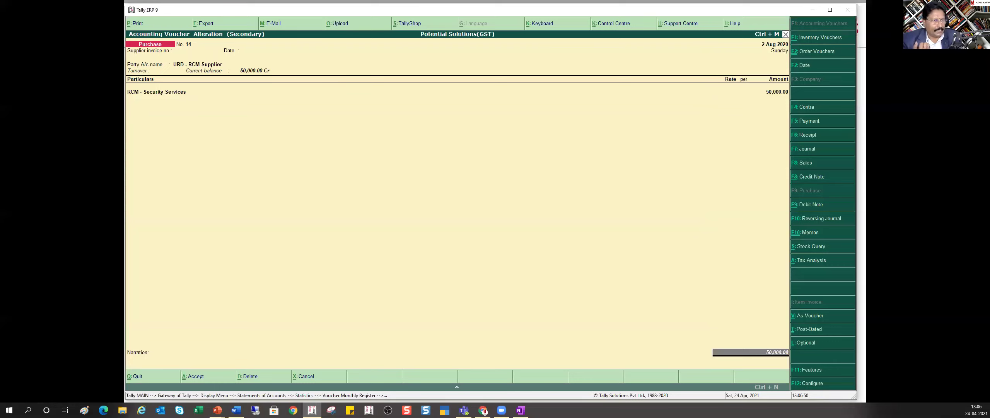
key(ctrl+a)
key(Down)
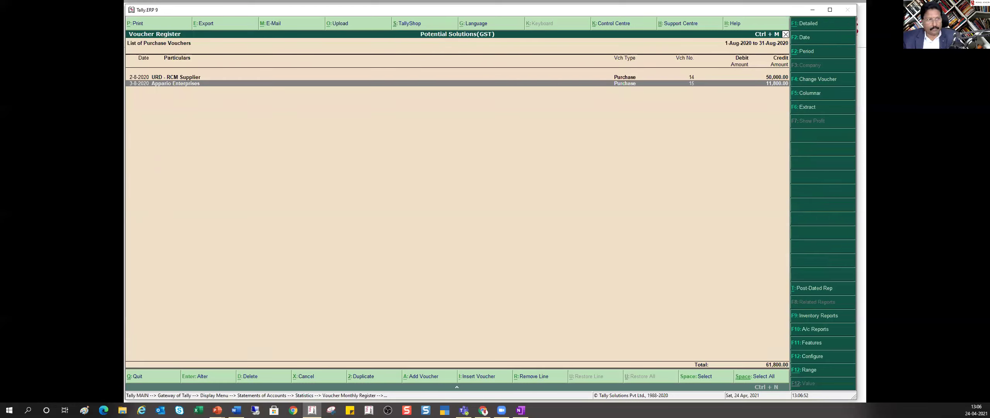
Try to replace the Ineligible ITC ledger with RCM - GTA in the Appario Enterprises purchase voucher of 3-Aug-2020.
key(Return)
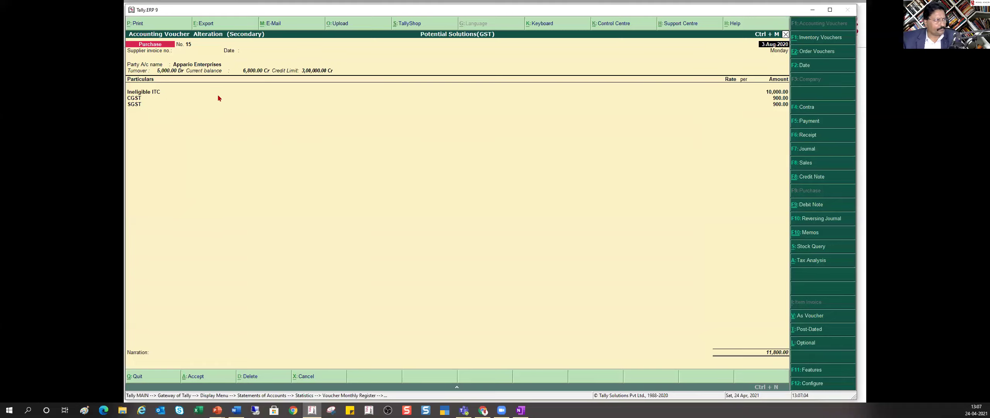
click(141, 94)
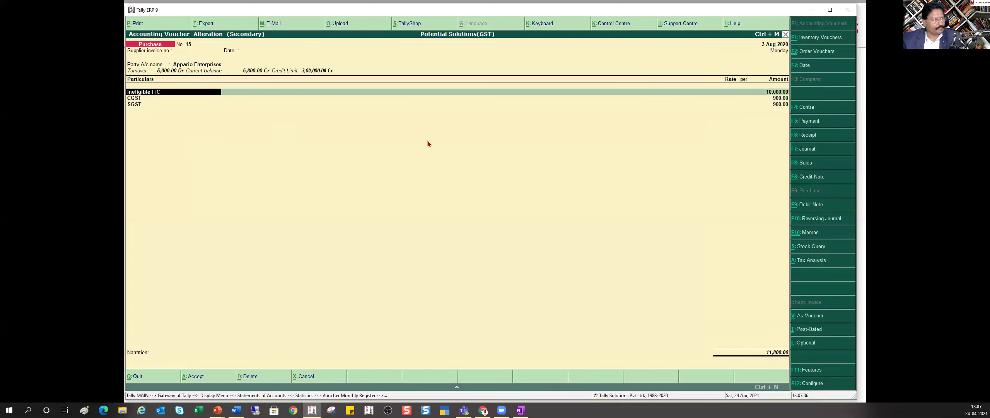
key(BackSpace)
key(Down)
key(Down)
key(Down)
key(Down)
key(Down)
key(Down)
key(Down)
key(Down)
key(Down)
key(Down)
key(Down)
key(Down)
key(Down)
key(Down)
key(Down)
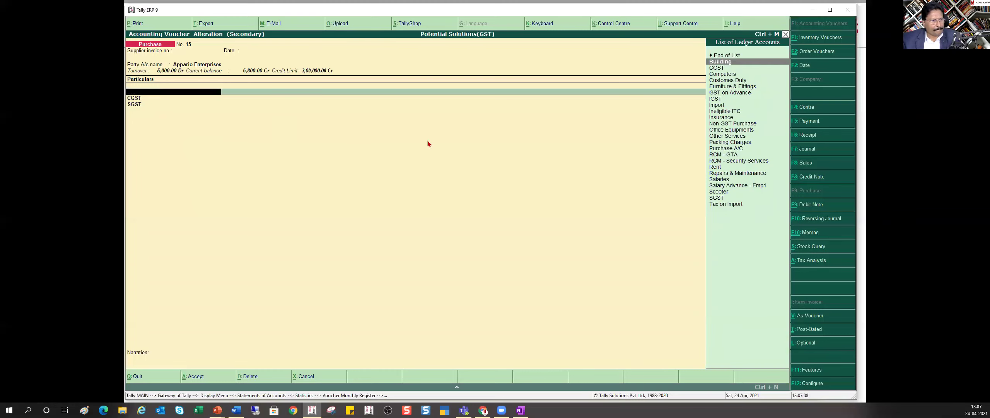
key(Down)
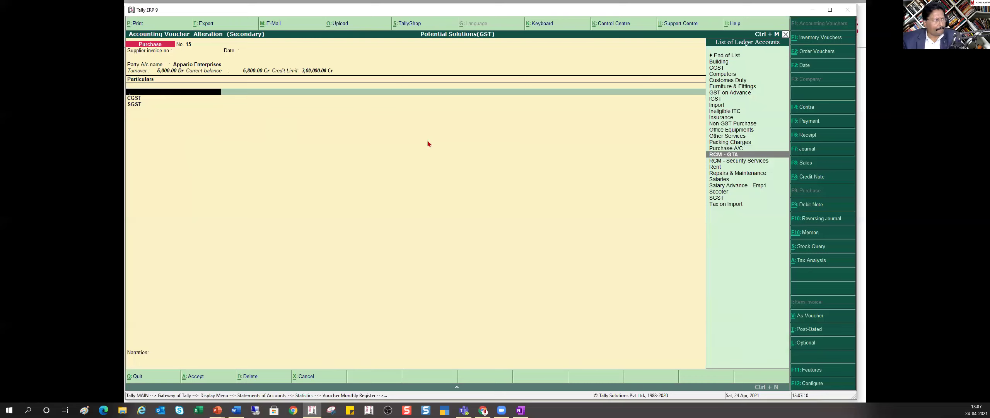
key(Return)
key(Return)
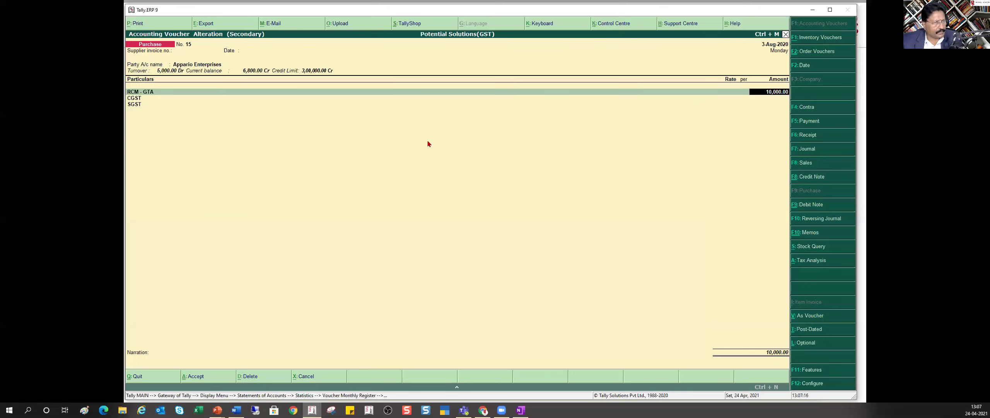
key(Return)
key(Return)
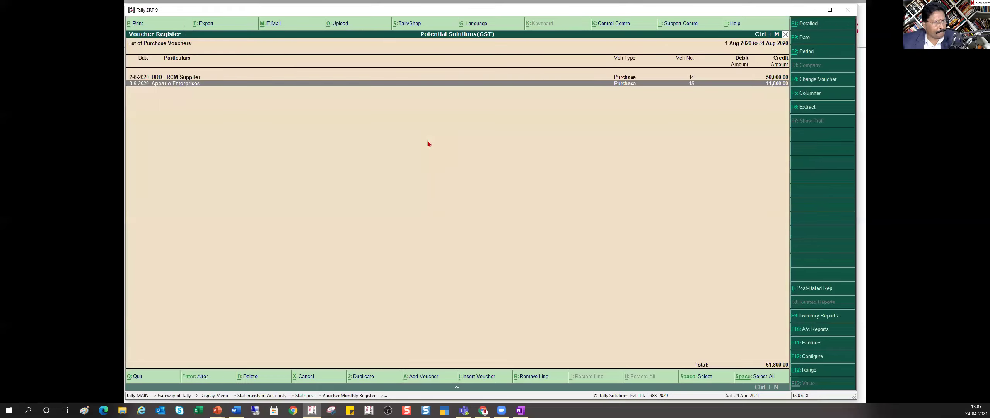
Examine the August purchase vouchers and return to the purchase monthly register.
key(Return)
key(Escape)
key(Escape)
key(Return)
key(Up)
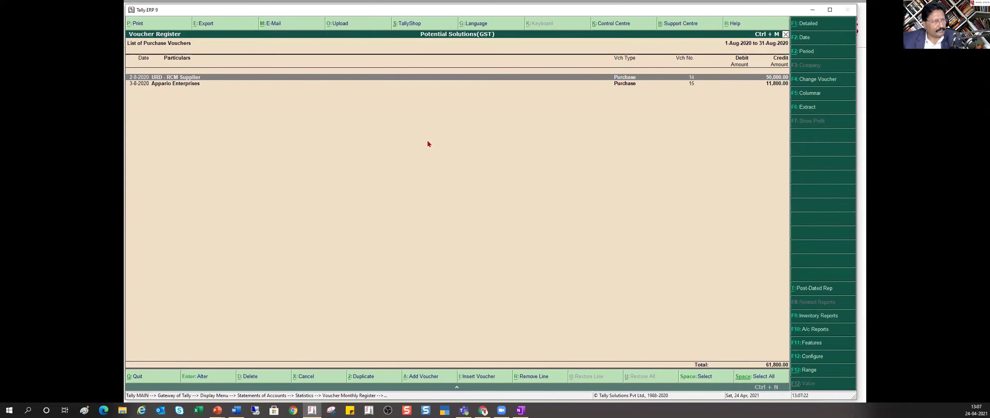
key(Escape)
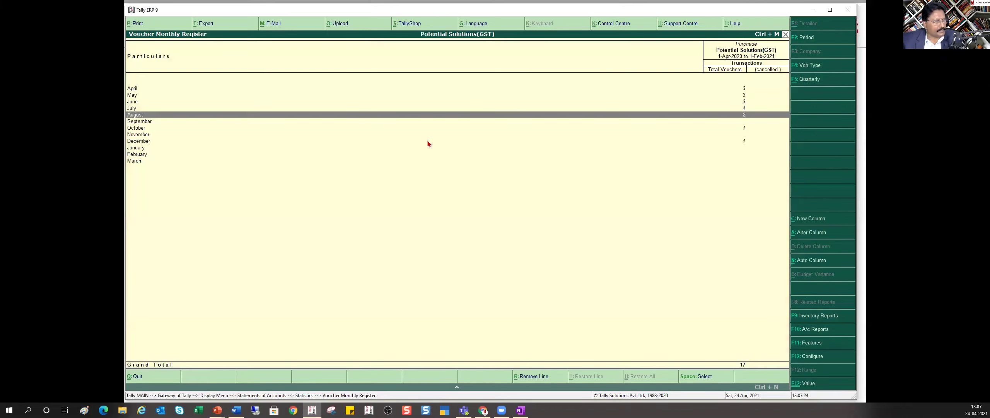
key(Down)
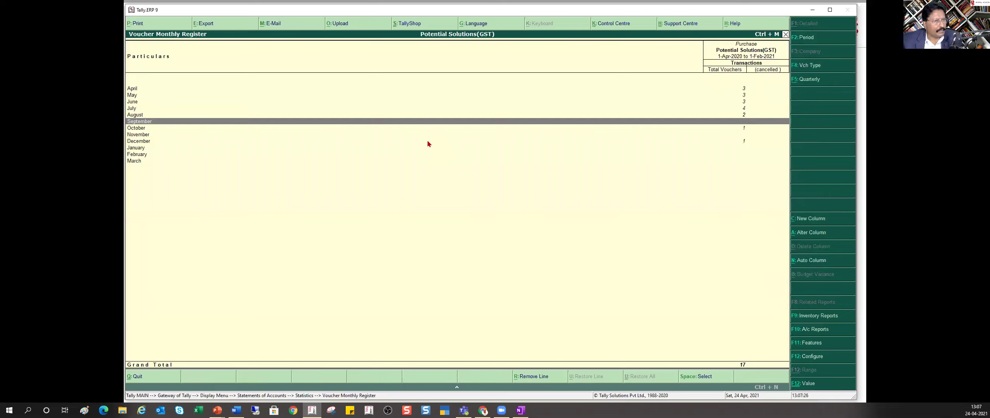
key(Up)
key(Return)
key(Escape)
Examine the October voucher from Foreign Supplier and the December purchase register, then go back to the voucher statistics.
key(Down)
key(Down)
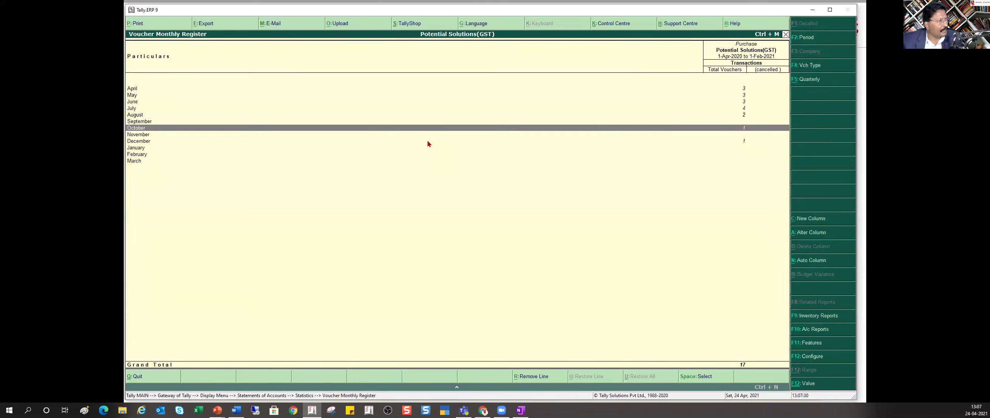
key(Return)
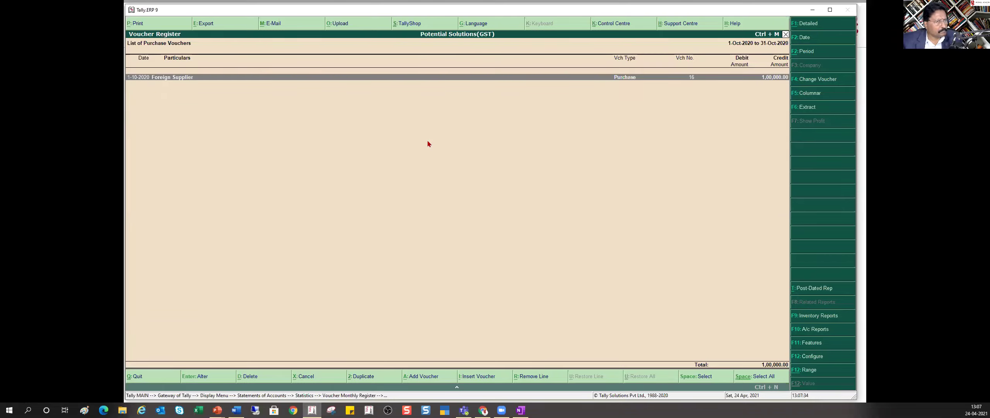
key(Return)
key(Escape)
key(Escape)
key(Down)
key(Down)
key(Return)
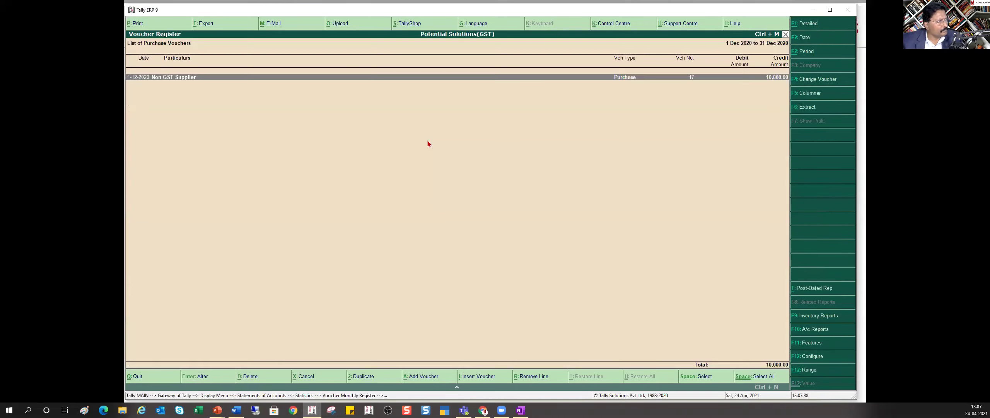
key(Escape)
key(Escape)
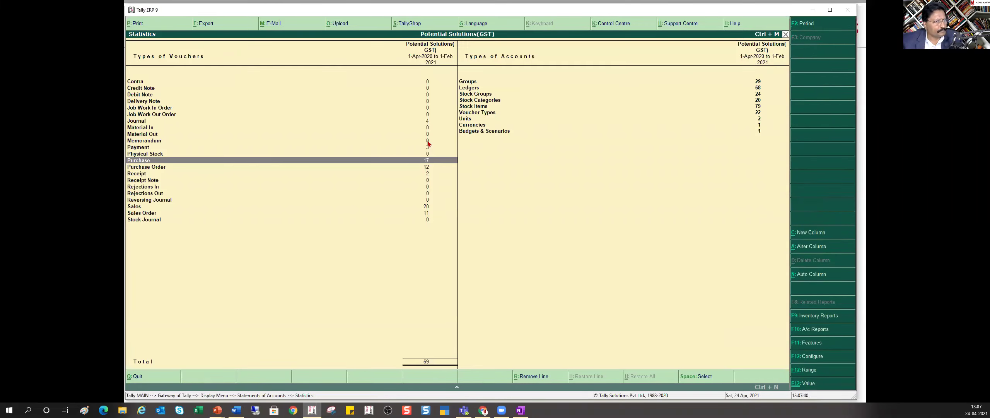
Reopen the August purchase register and inspect the URD - RCM Supplier voucher, leaving it without changes.
key(Return)
key(Up)
key(Up)
key(Up)
key(Up)
key(Up)
key(Up)
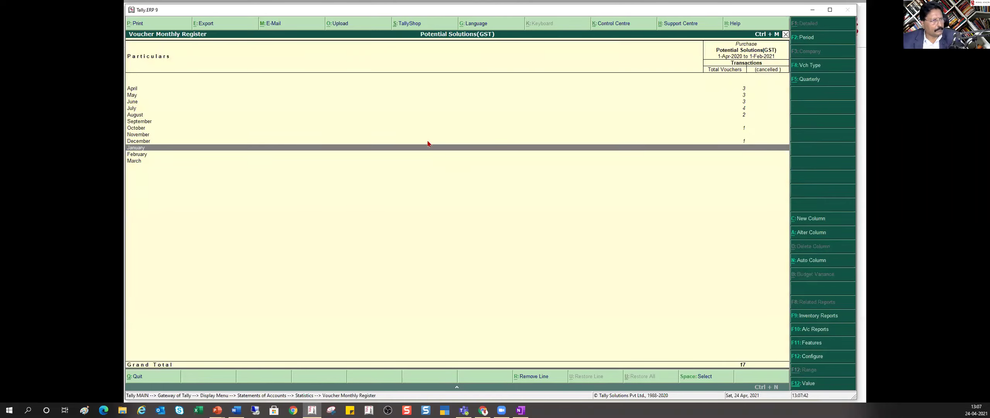
key(Return)
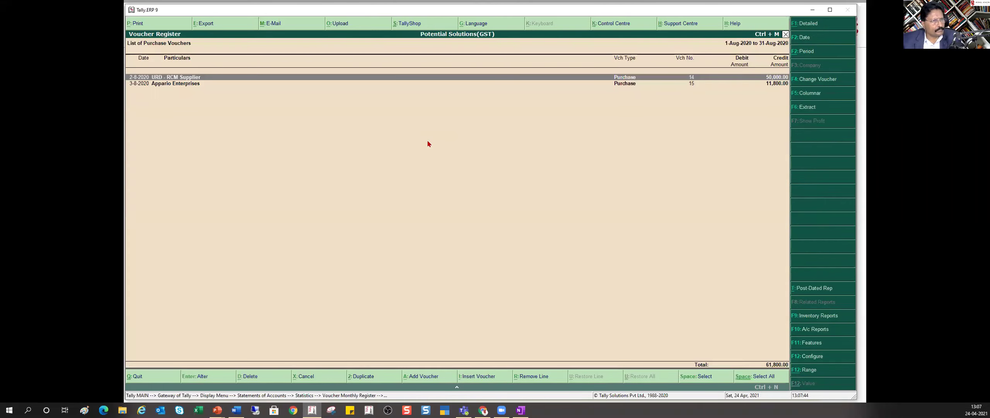
key(Return)
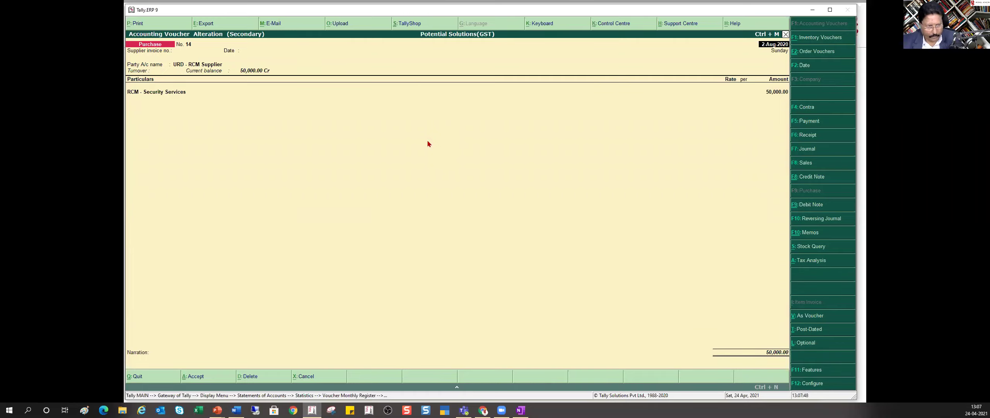
key(Escape)
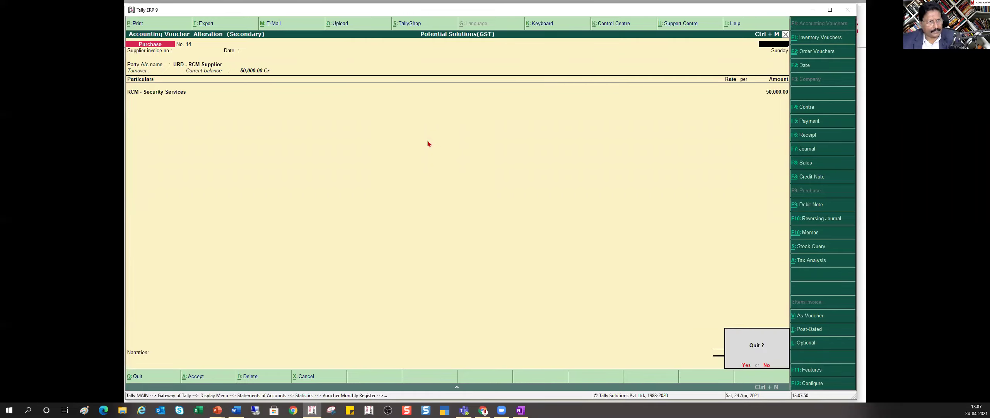
key(Return)
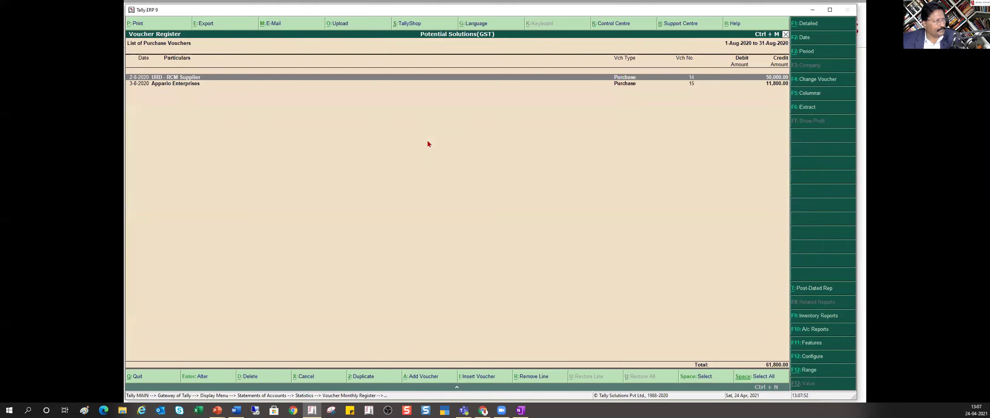
key(Down)
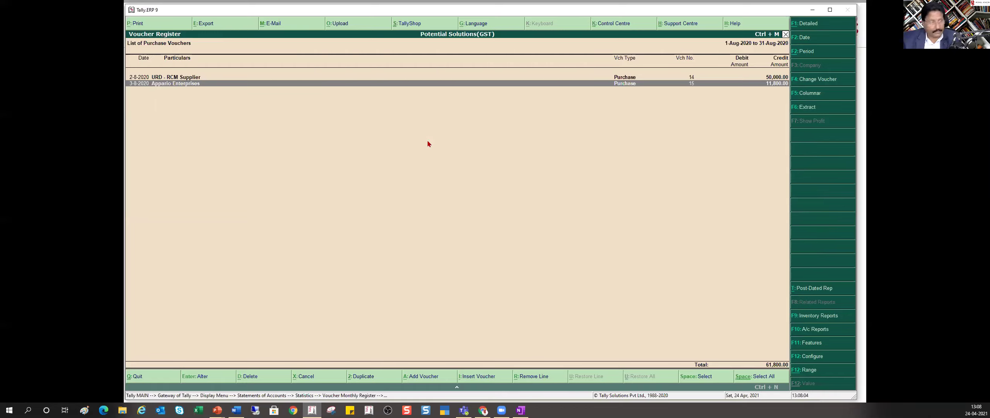
key(Up)
key(Return)
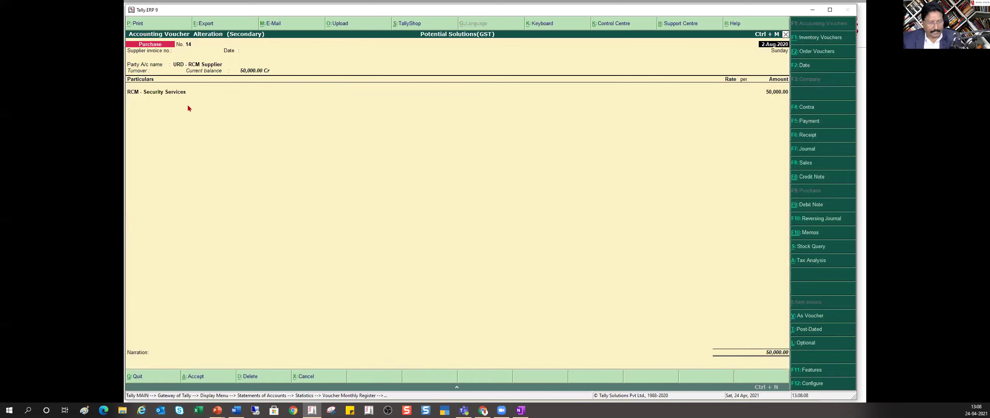
key(Escape)
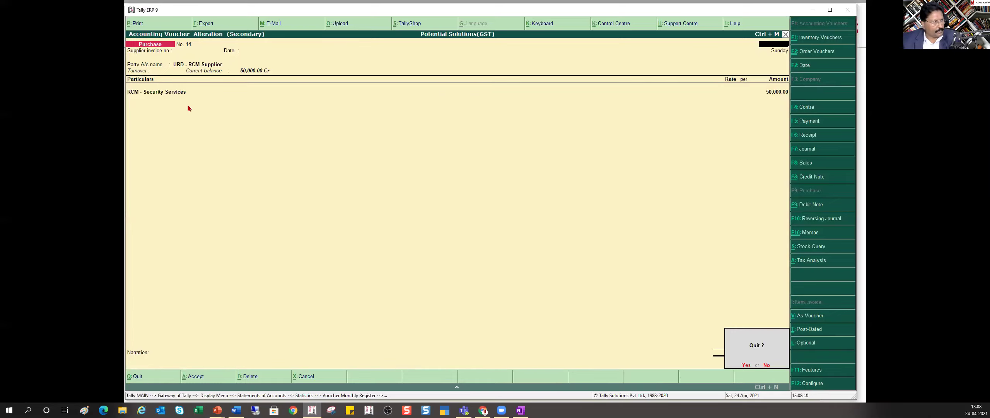
key(Return)
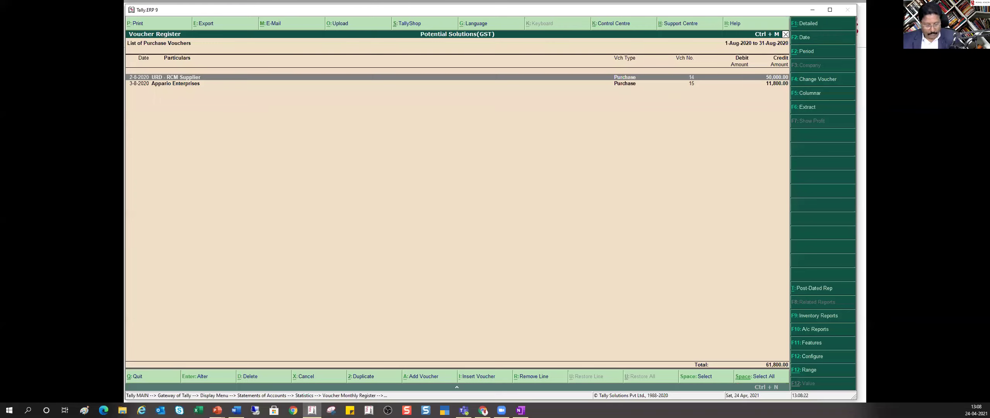
Add a purchase voucher dated 2-Aug-2020 with RCM - Supplier Registered as the party, accepting the default party details.
key(alt+a)
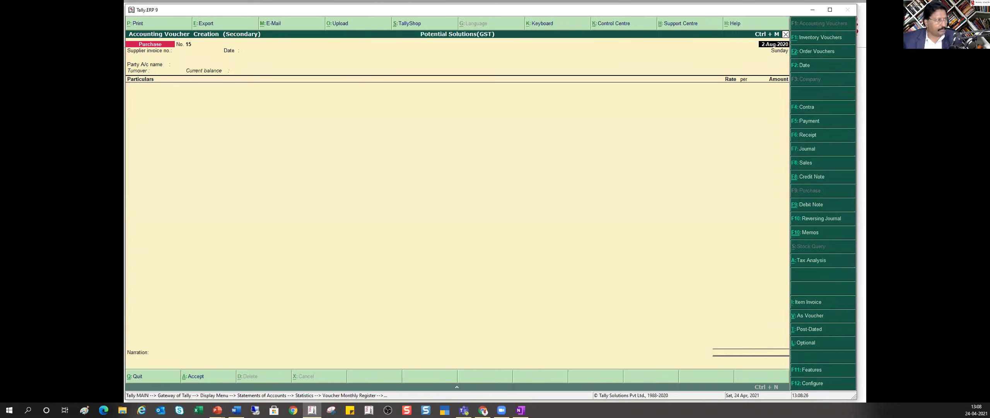
key(Return)
key(Return)
key(Return)
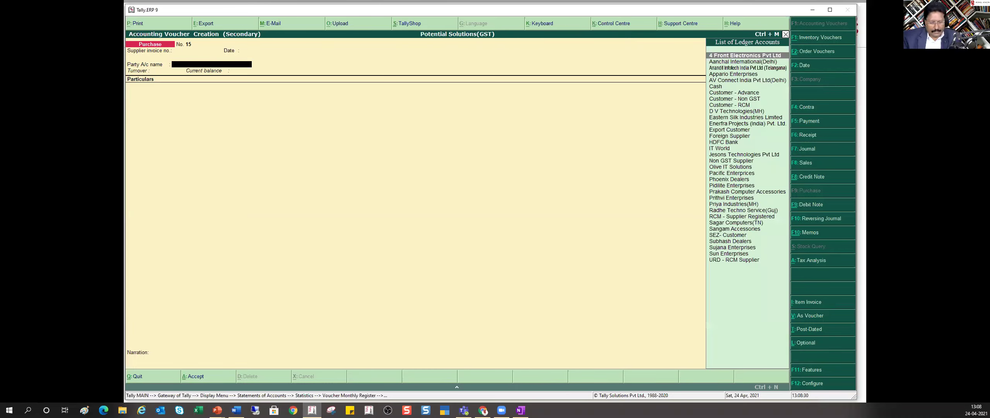
text(Rc)
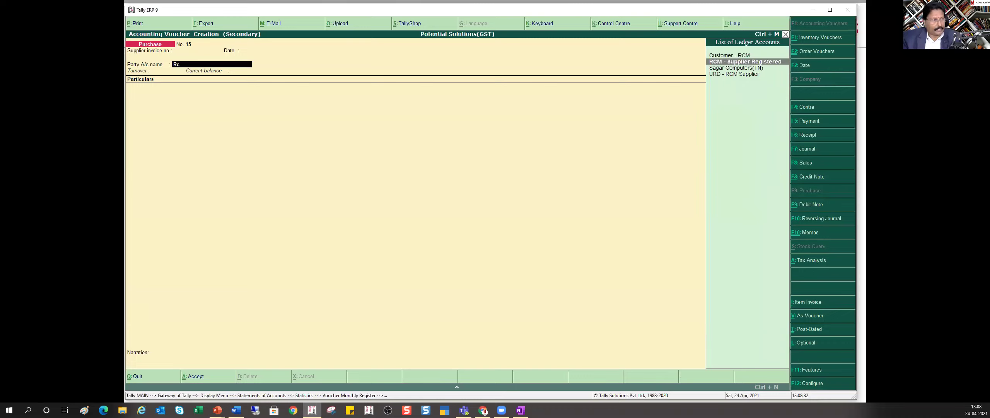
key(Return)
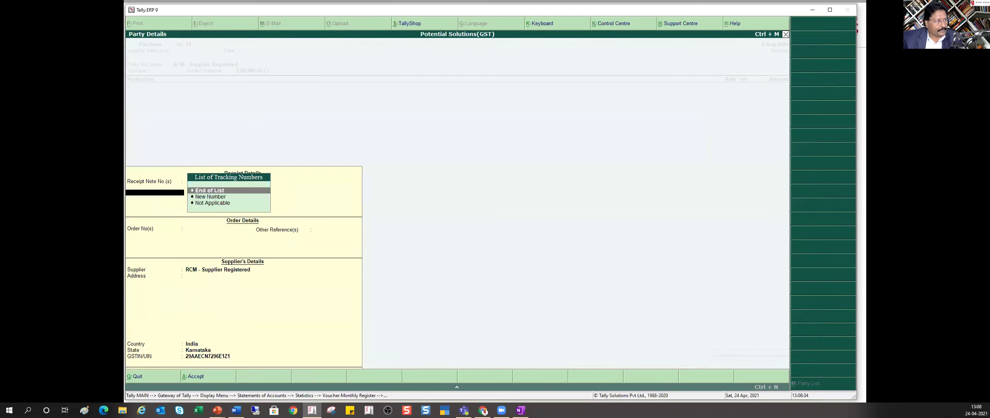
key(ctrl+a)
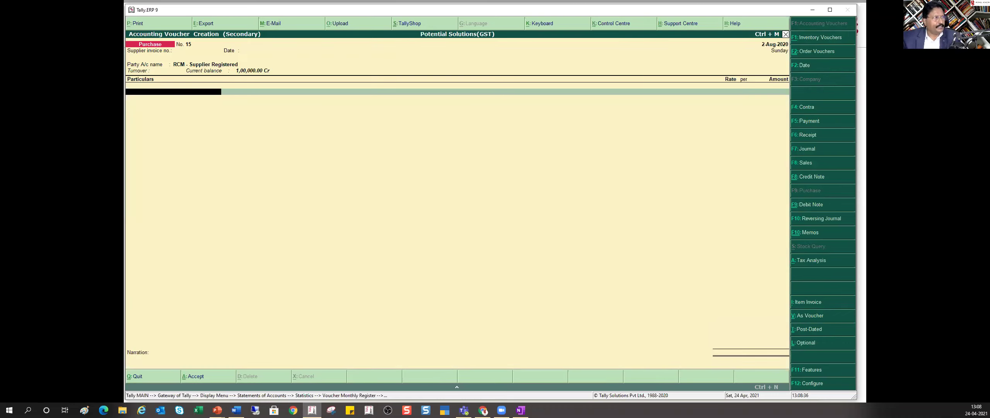
Enter the RCM - GTA ledger in the new purchase voucher with an amount of 1,00,000.
text(Rcm)
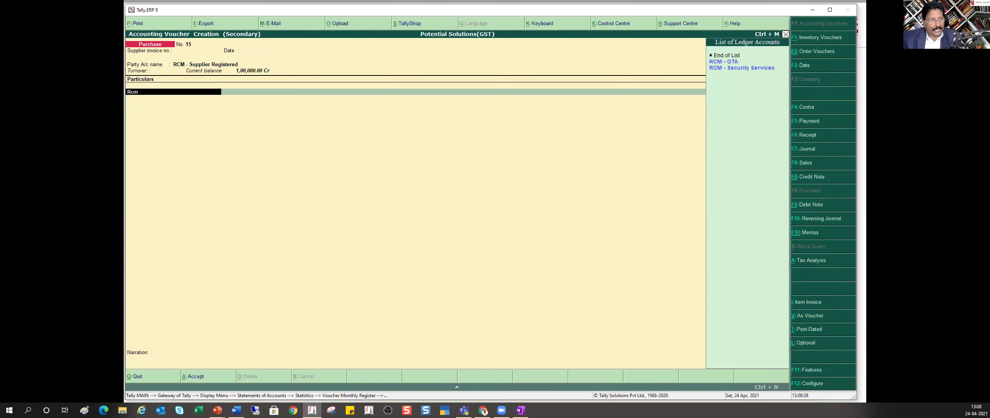
key(Down)
key(Return)
key(Return)
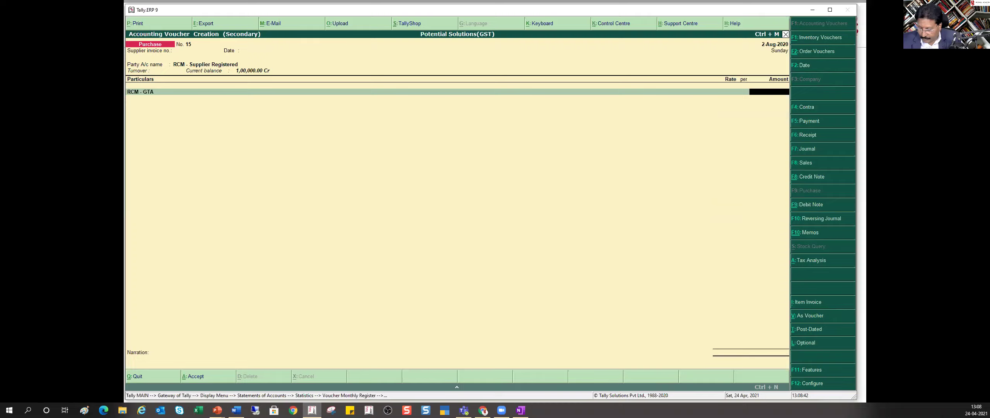
text(1,0)
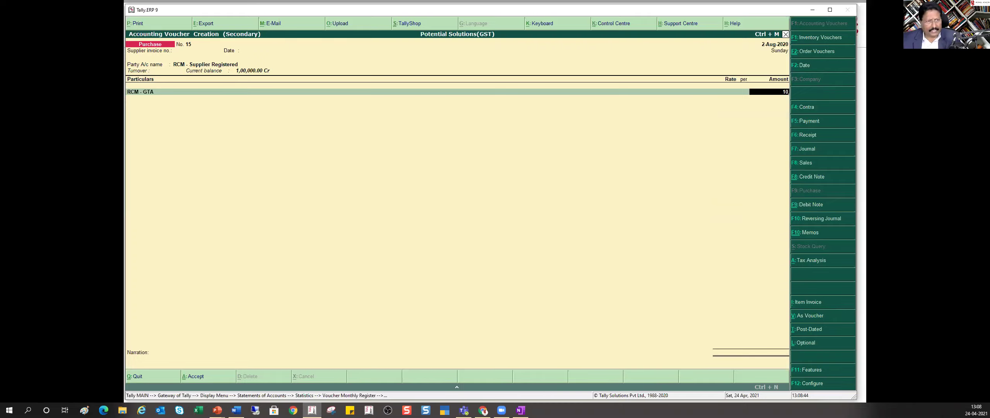
text(0,000)
key(Return)
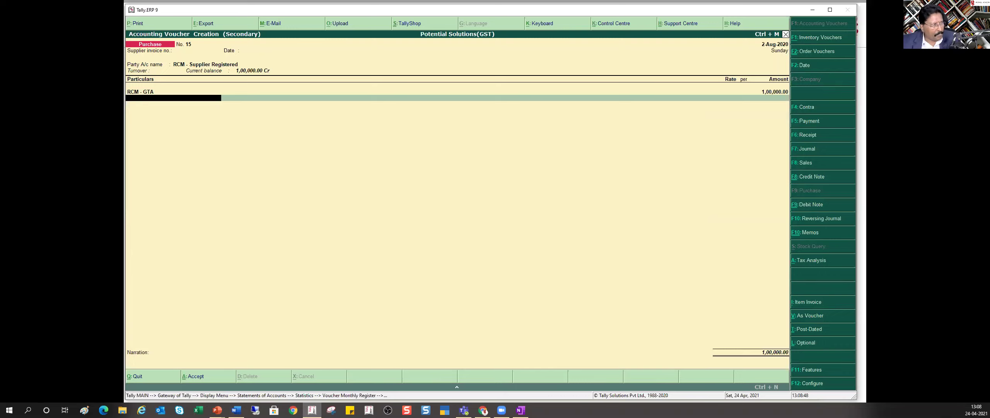
Try to add a CGST ledger line below the RCM - GTA line.
text(Cgs)
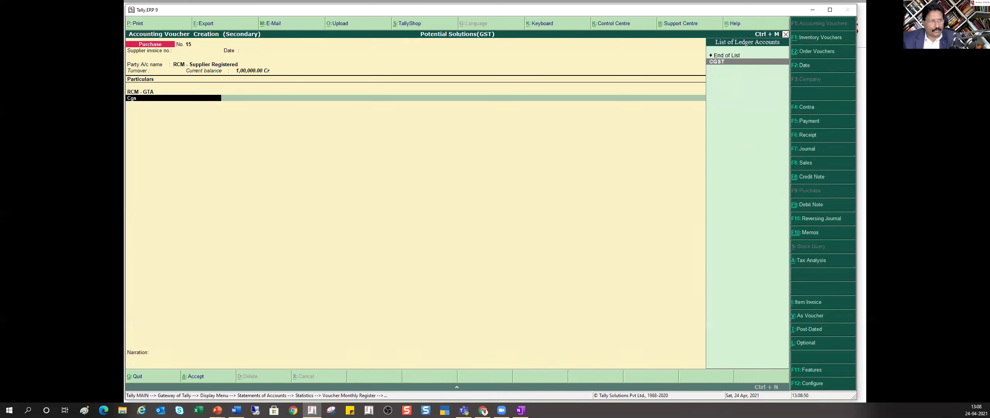
key(Return)
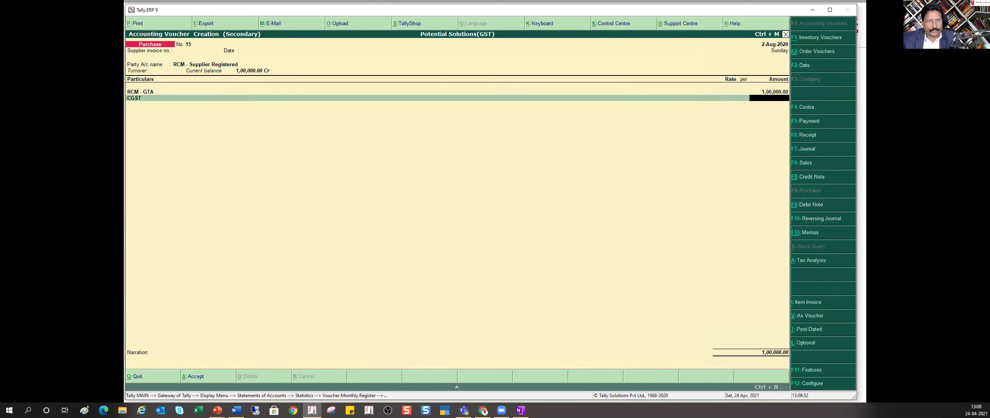
key(BackSpace)
Remove the CGST ledger line from the purchase voucher, leaving only the RCM - GTA line.
key(Up)
key(Up)
key(Return)
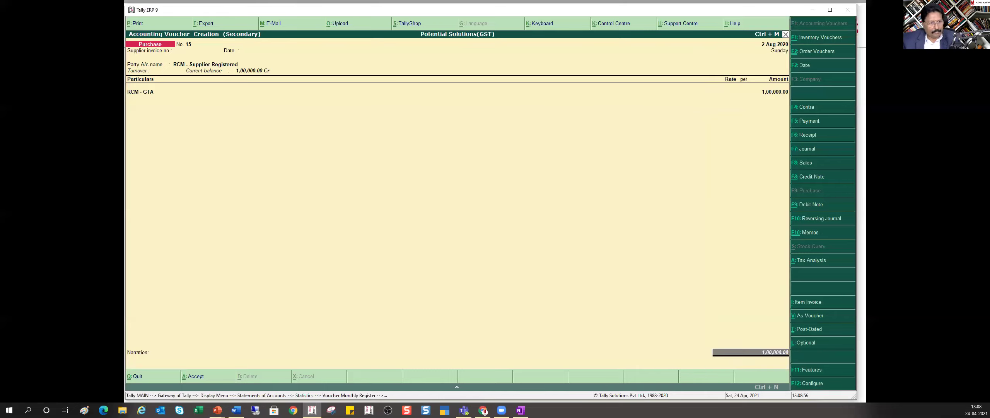
Save the purchase voucher, accepting the bill-wise New Ref 15 for the full 1,00,000.00.
key(Return)
key(Return)
key(Return)
key(Return)
key(Return)
key(Return)
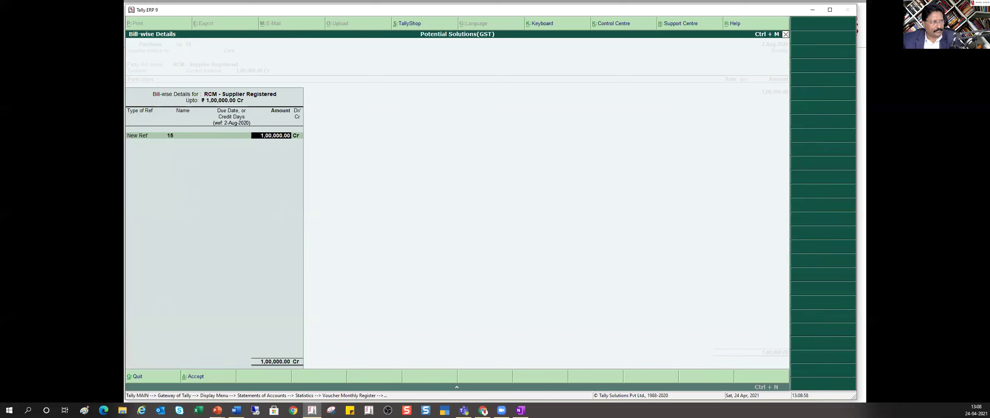
key(Return)
key(Return)
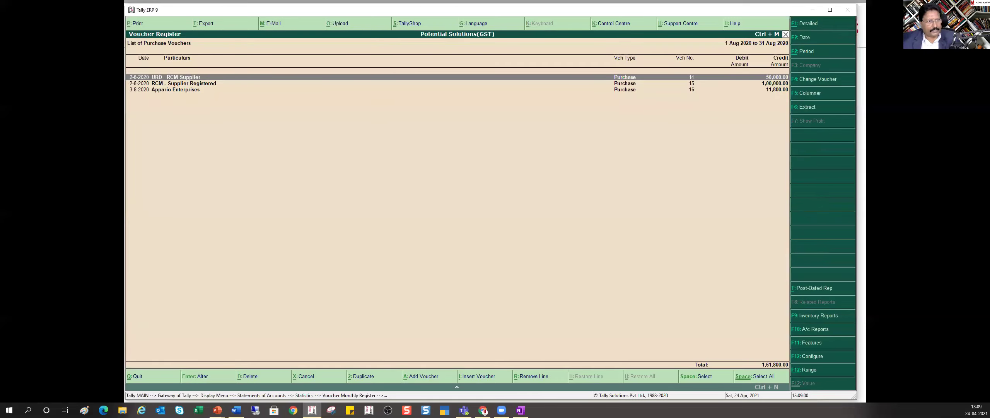
Leave the purchase register and open the GSTR-3B report from the GST statutory reports.
key(Escape)
key(Escape)
key(Escape)
key(Escape)
key(Escape)
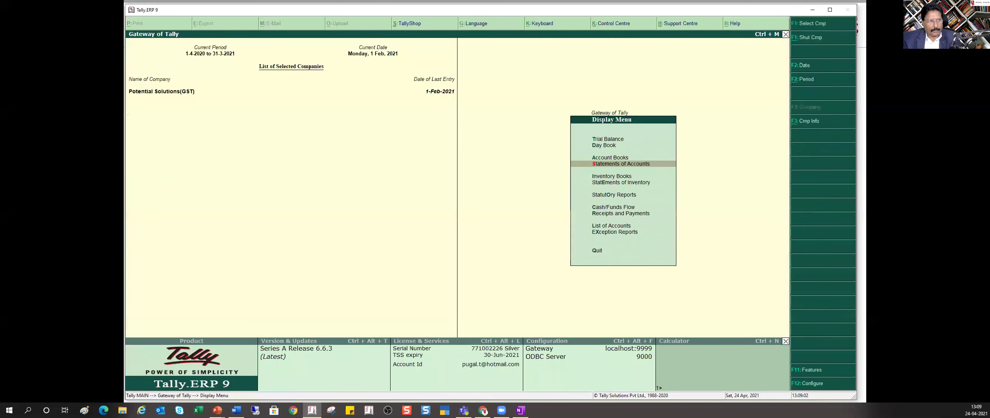
key(Return)
key(o)
key(Return)
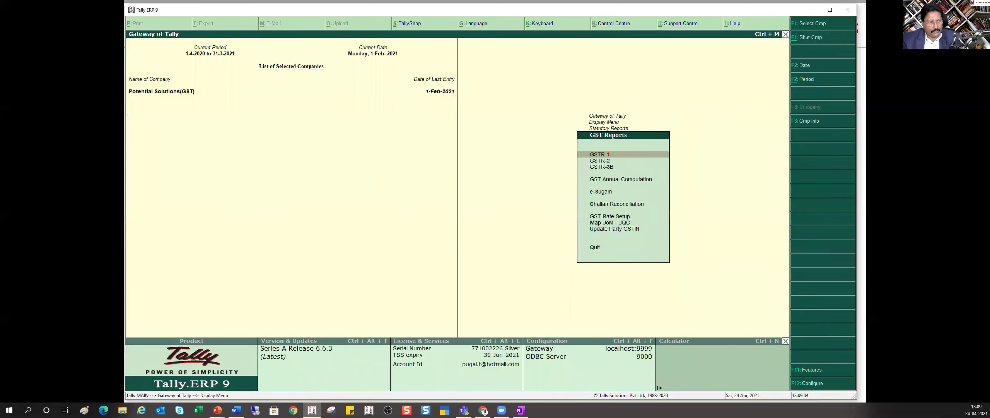
key(Down)
key(Down)
key(Return)
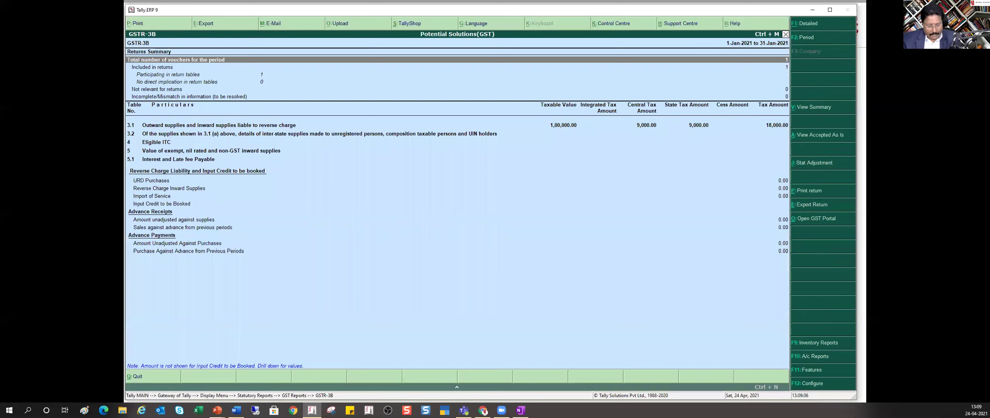
Set the GSTR-3B reporting period to August 2020, starting 1-8-2020.
key(F2)
text(1-8-2020)
key(Return)
key(Return)
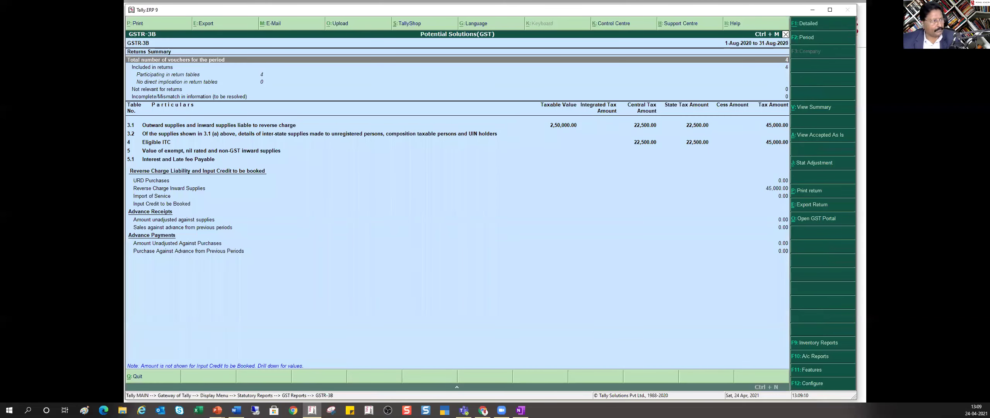
Examine the GSTR-3B summary rows down to Reverse Charge Inward Supplies.
key(Down)
key(Down)
key(Down)
key(Down)
key(Down)
key(Down)
key(Down)
key(Down)
key(Down)
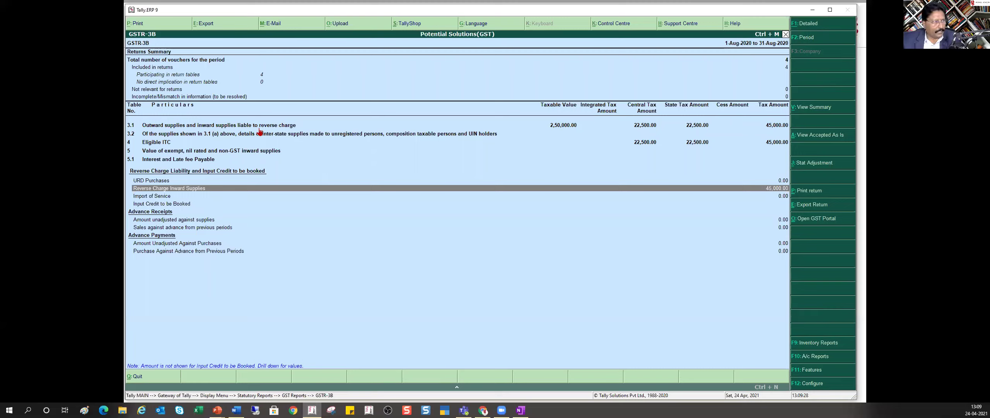
Expand table 3.1 and list the vouchers behind row d, Inward supplies (liable to reverse charge).
key(Home)
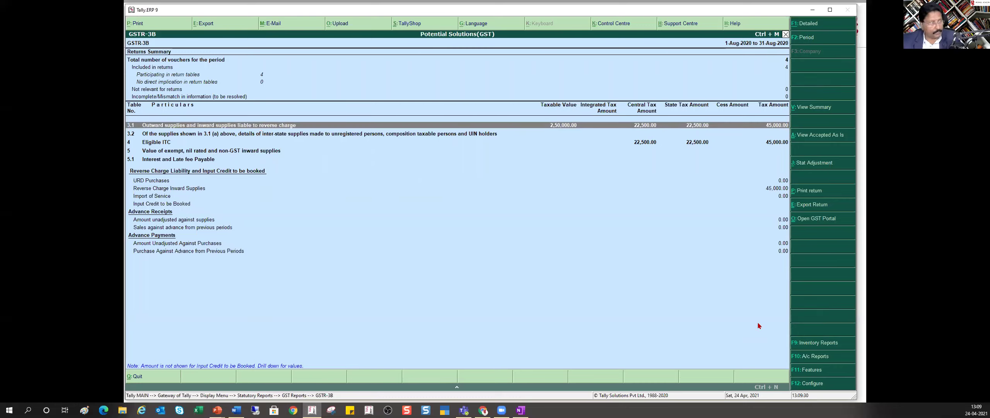
key(shift+Return)
key(shift+Return)
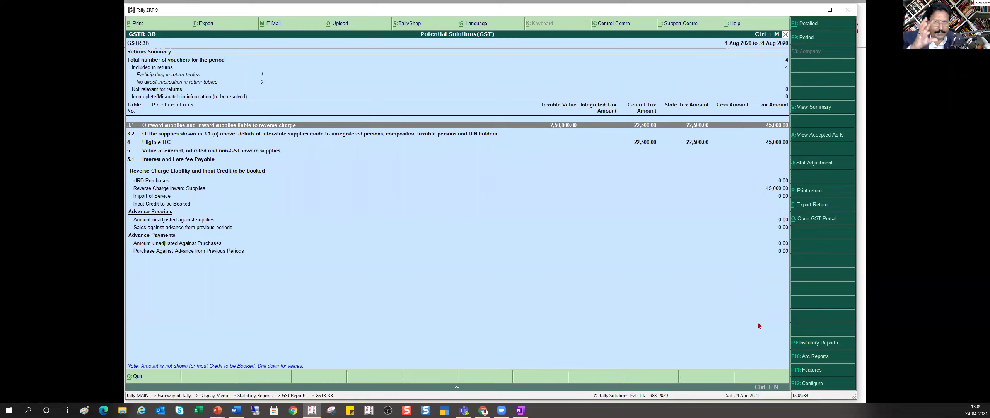
key(shift+Return)
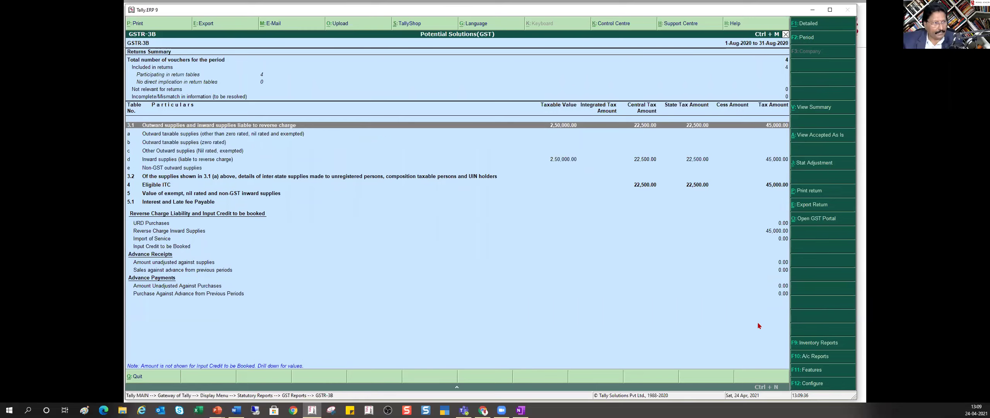
key(Down)
key(Down)
key(Down)
key(Down)
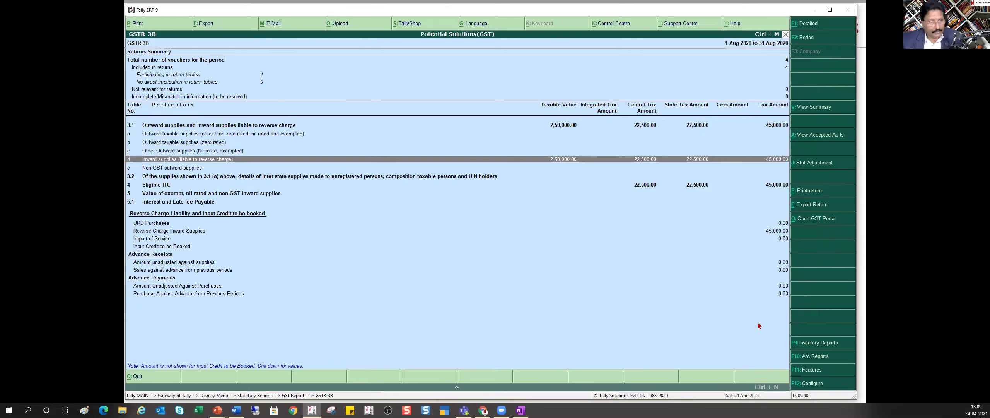
key(Return)
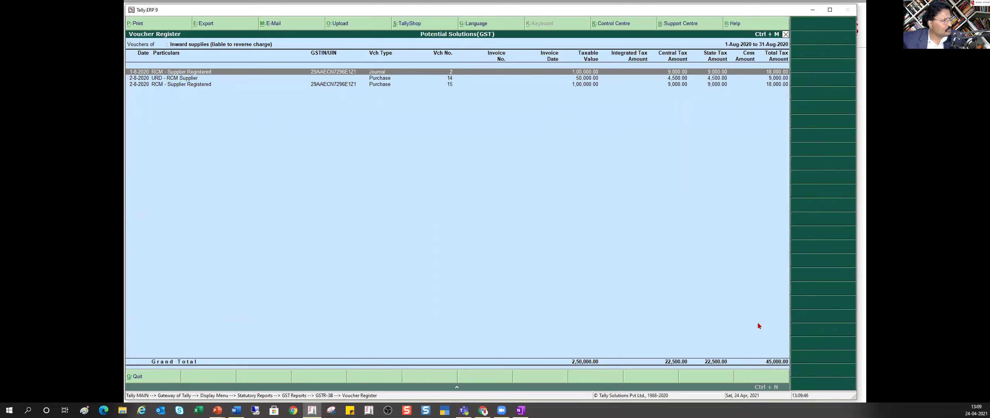
Inspect the RCM - Supplier Registered journal voucher in the list, leave it unchanged, and return to GSTR-3B.
key(Return)
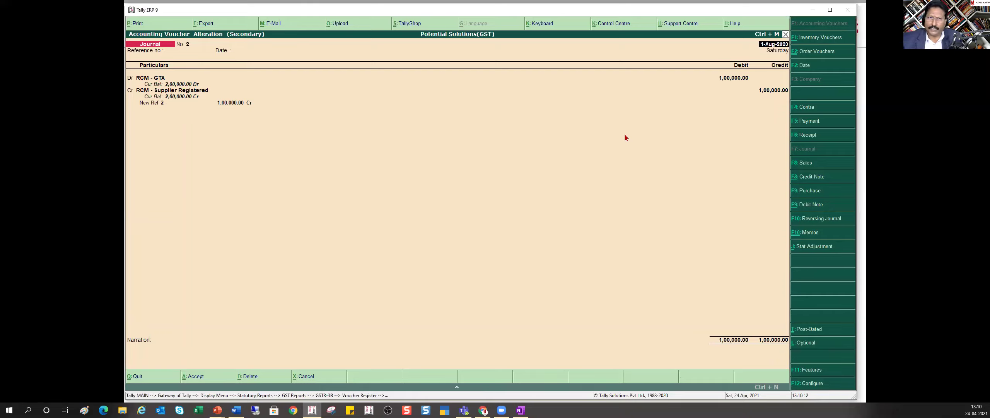
key(Escape)
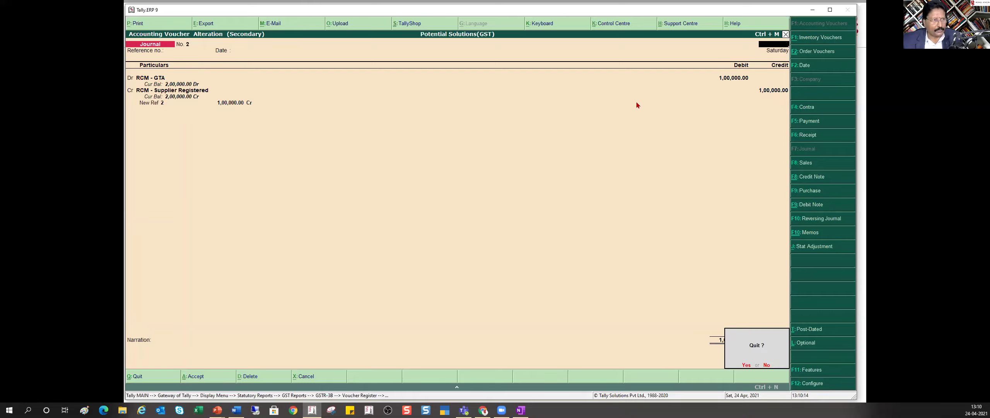
key(y)
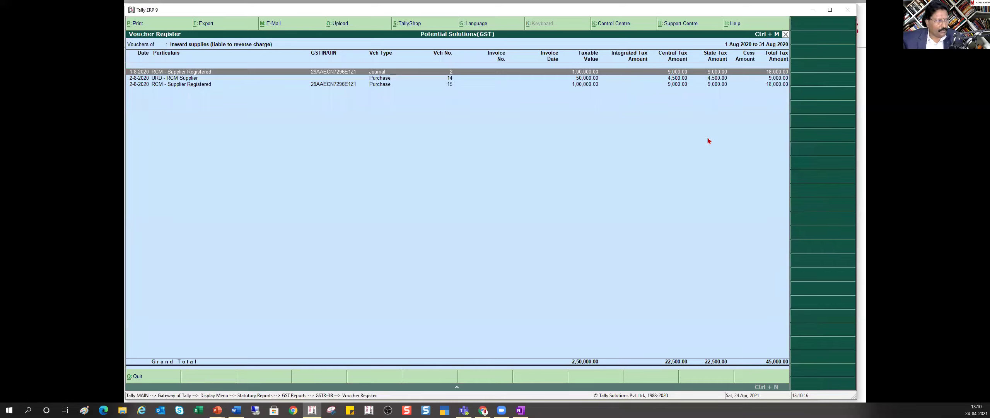
key(Down)
key(Down)
key(Up)
key(Up)
key(Return)
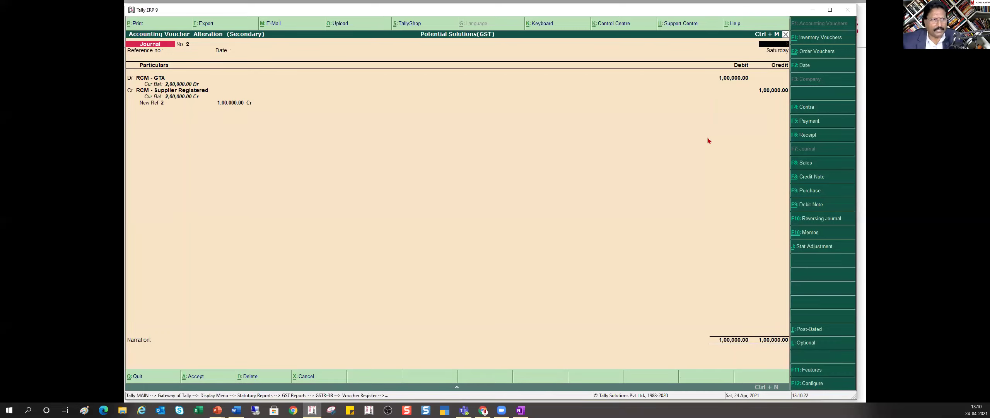
key(Escape)
key(y)
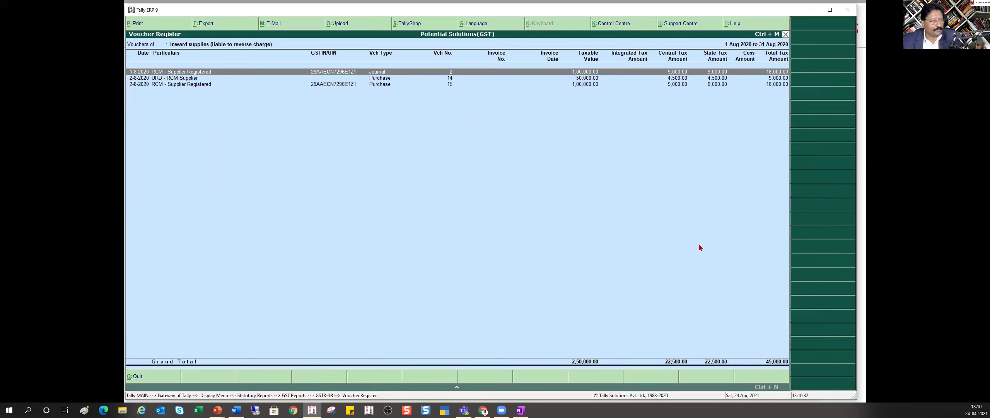
key(Escape)
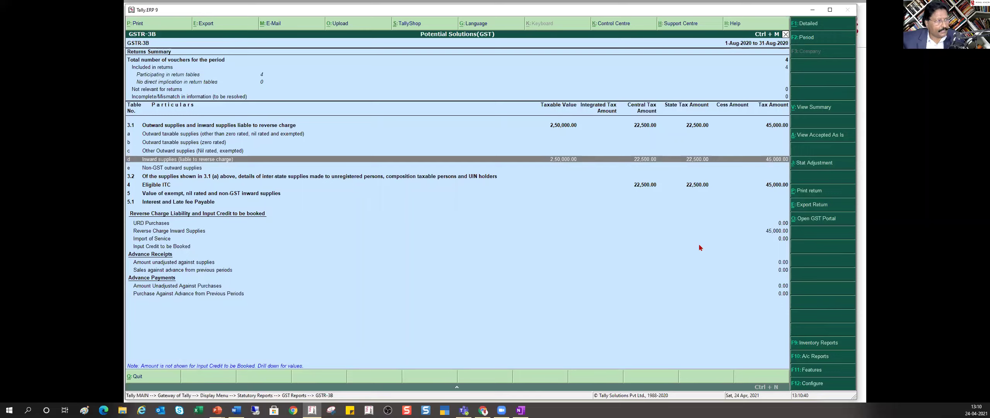
Expand Eligible ITC and check the vouchers under Inward supplies liable to reverse charge (other than 1 & 2 above).
key(Down)
key(Down)
key(Return)
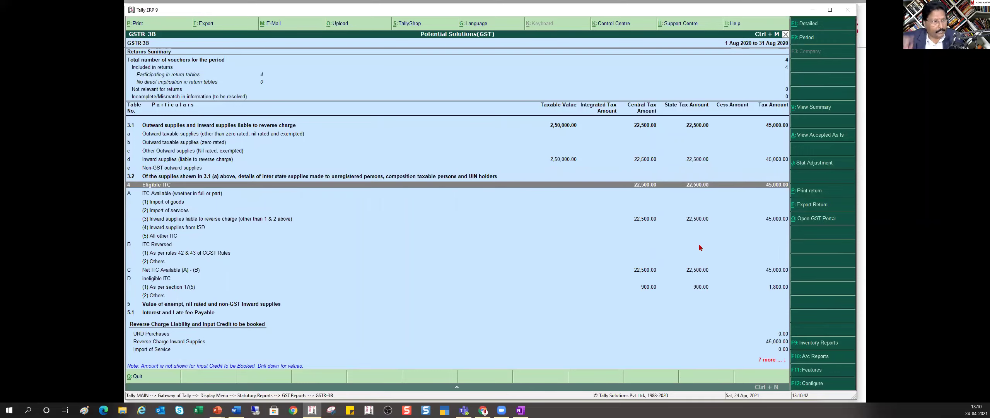
key(Down)
key(Down)
key(Down)
key(Down)
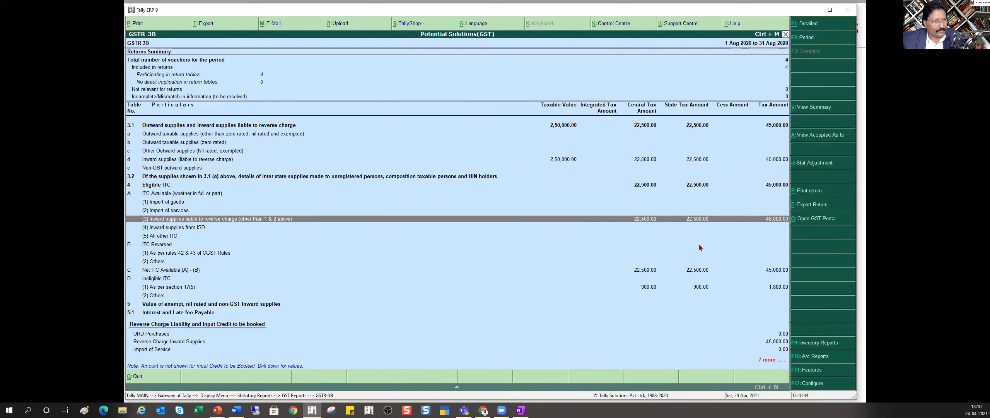
key(Return)
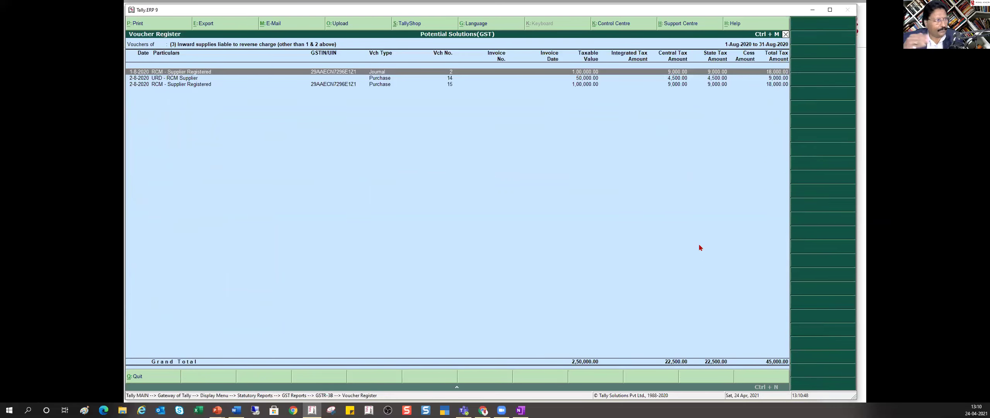
key(Down)
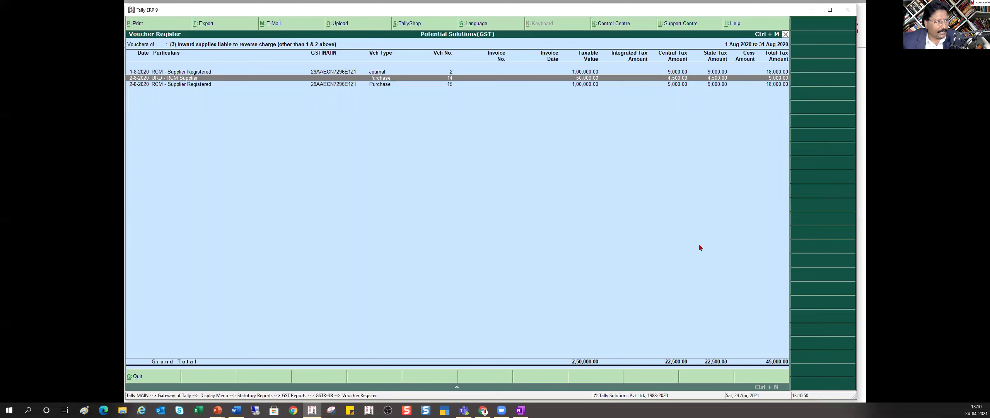
key(Up)
key(Escape)
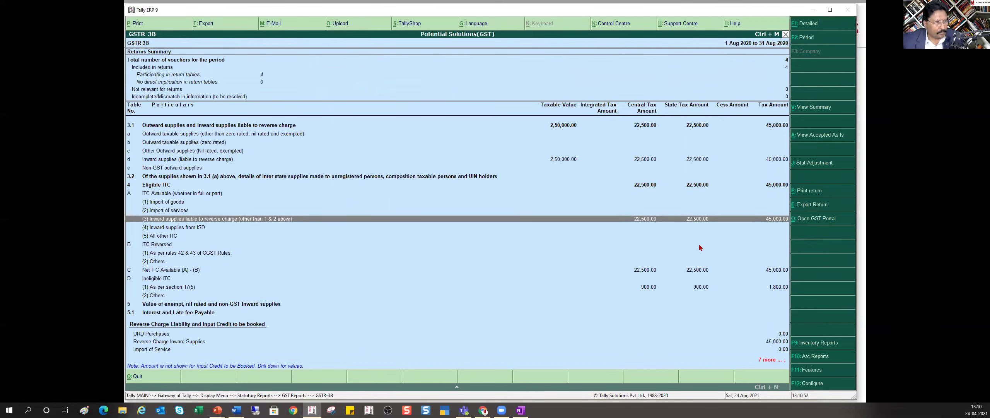
Examine the remaining ITC rows, including Ineligible ITC, down to Reverse Charge Inward Supplies.
key(Down)
key(Down)
key(Down)
key(Down)
key(Down)
key(Down)
key(Down)
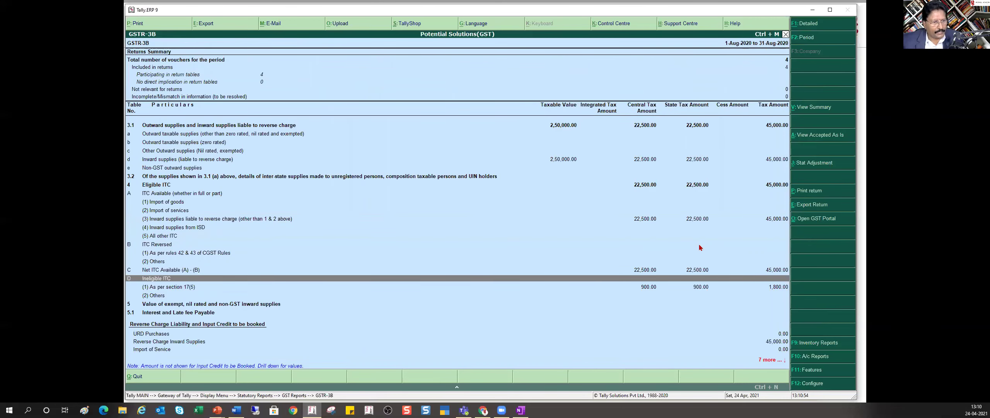
key(Down)
key(Down)
key(Down)
key(Up)
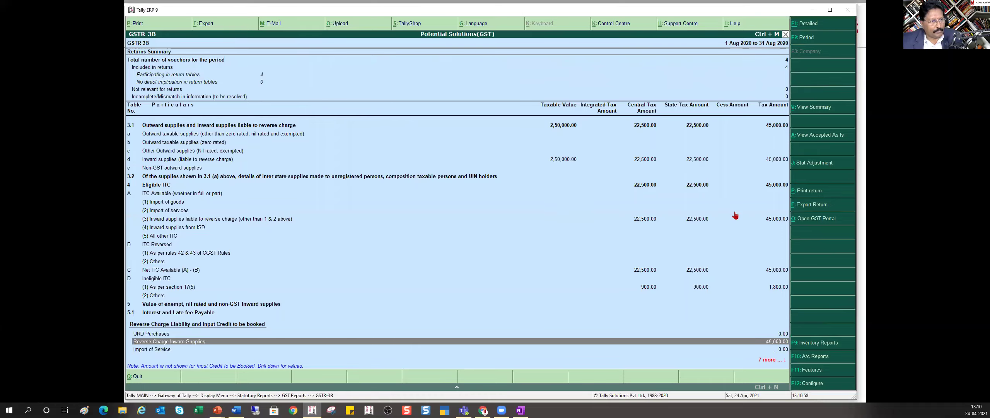
Collapse the GSTR-3B details and open the Reverse Charge Inward Supplies list to review its vouchers.
key(alt+F1)
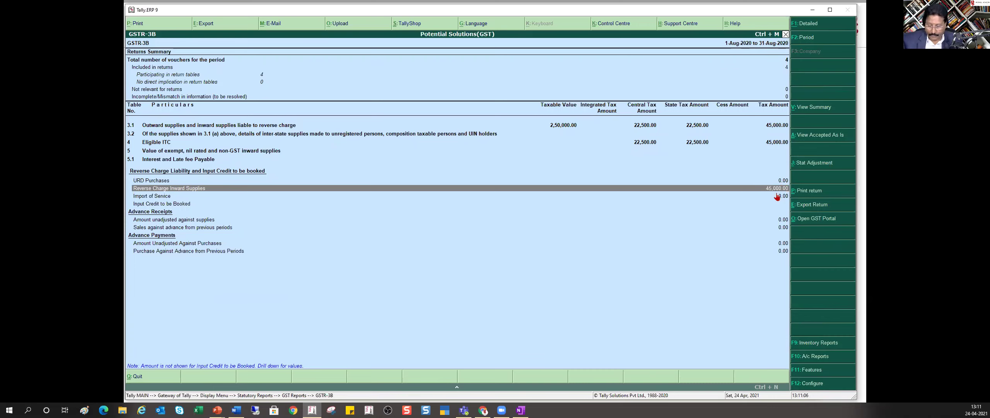
key(Return)
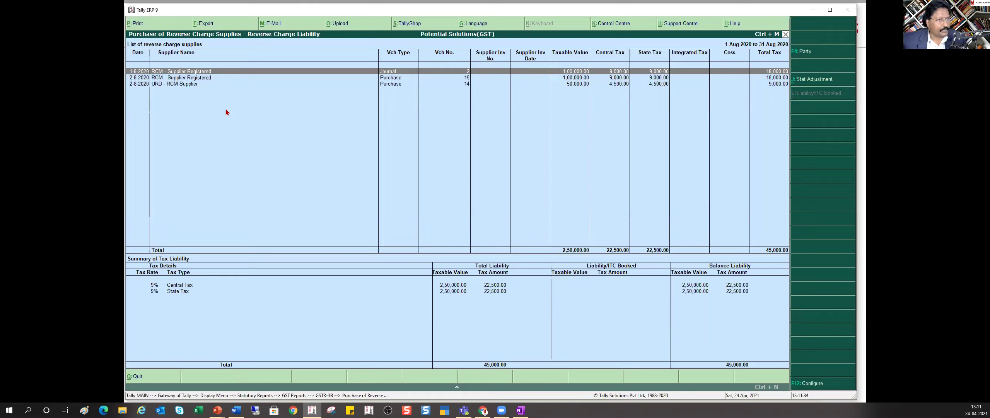
key(Down)
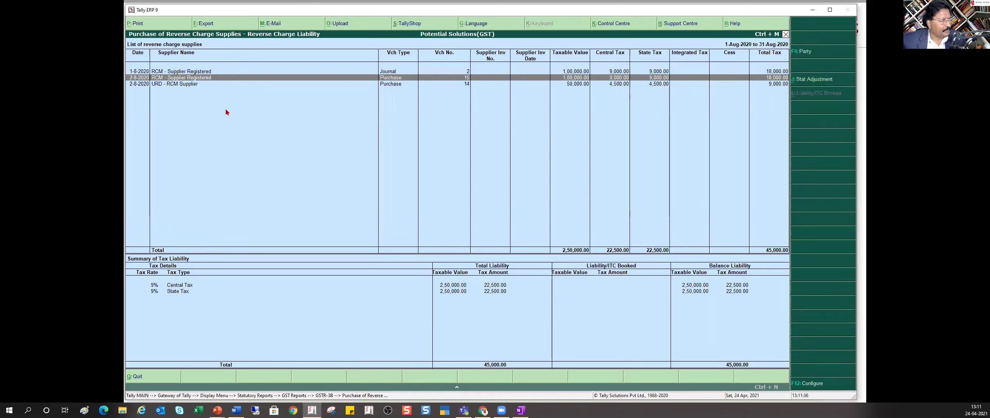
key(Down)
key(Up)
key(Up)
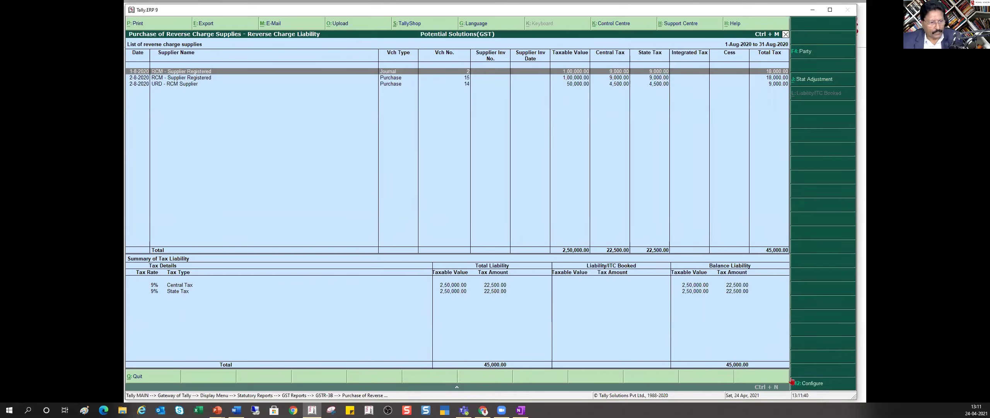
Set Show eligible ITC details to Yes for the reverse charge list and examine the columns through Total Eligible Tax.
click(812, 383)
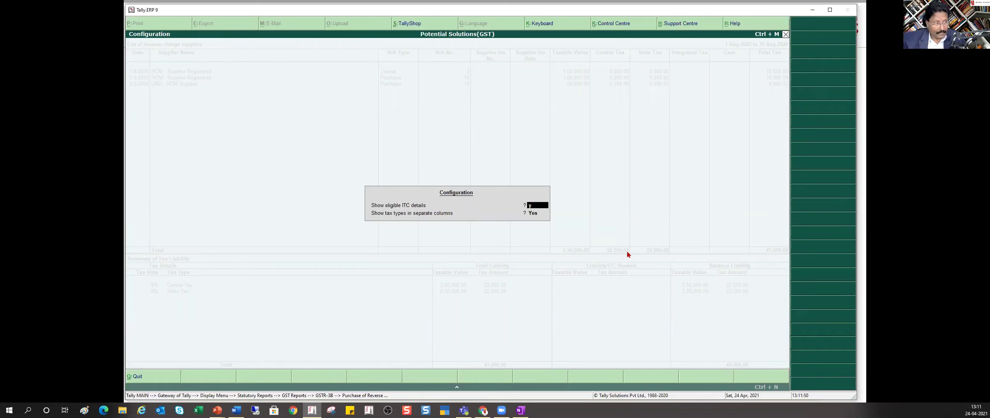
key(Return)
key(Return)
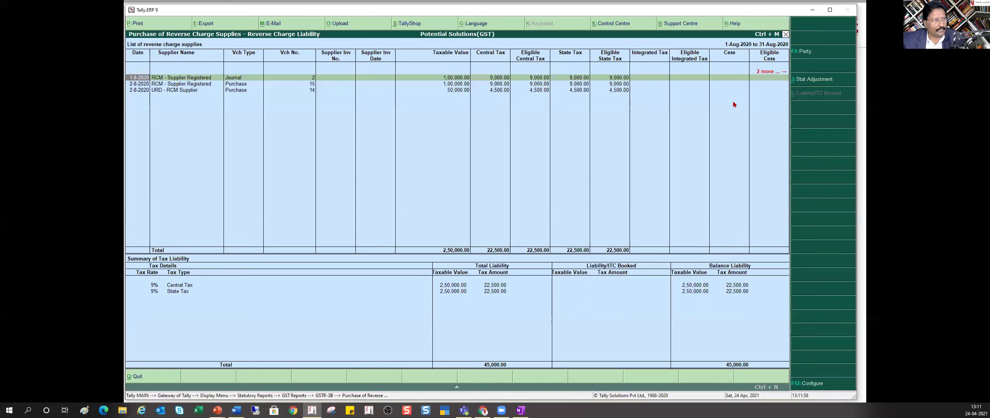
key(Right)
key(Right)
key(Right)
key(Right)
key(Right)
key(Right)
key(Right)
key(Right)
key(Right)
key(Right)
key(Right)
key(Right)
key(Right)
key(Right)
key(Right)
key(Right)
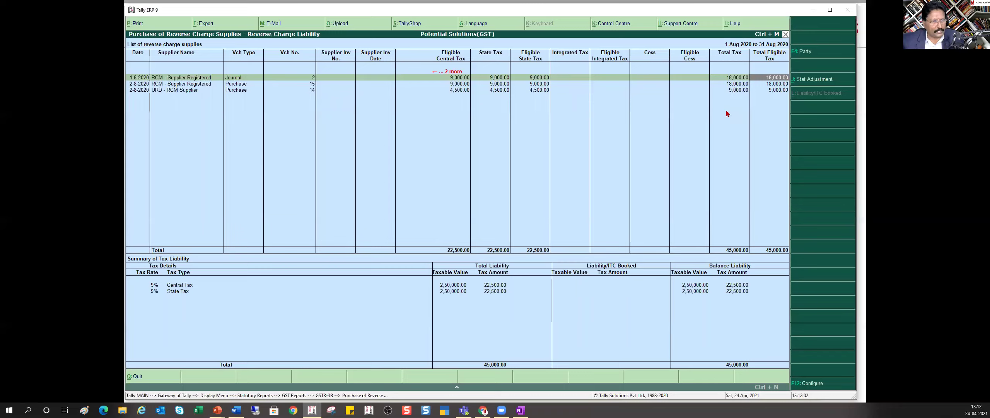
Set Show eligible ITC details to No in the reverse charge list, keeping tax types in separate columns.
key(F12)
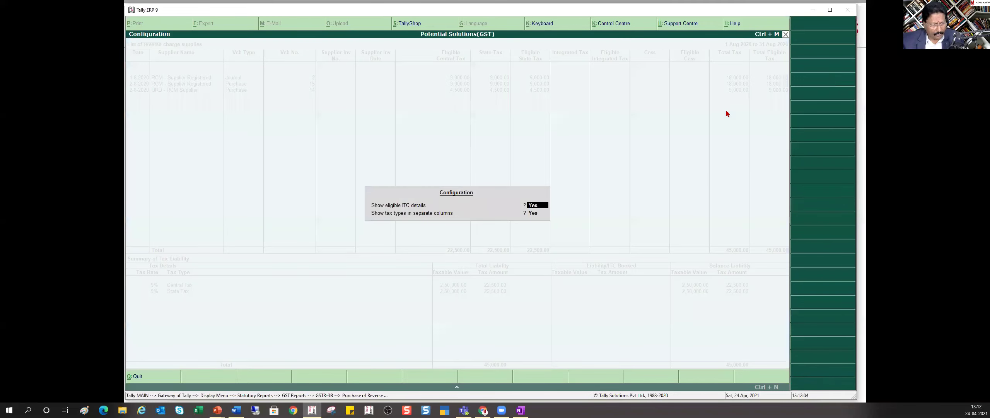
key(n)
key(Return)
key(Return)
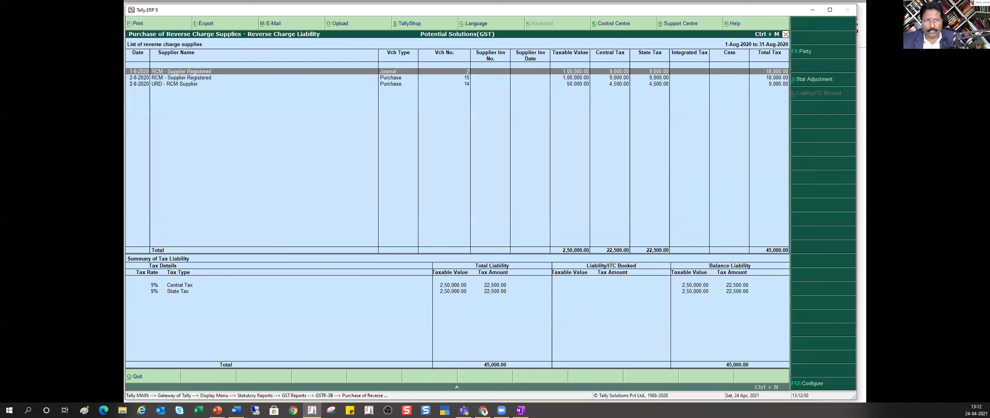
Start a GST stat adjustment journal for Increase of Tax Liability & Input Tax Credit with Purchase under reverse charge as additional details.
click(823, 80)
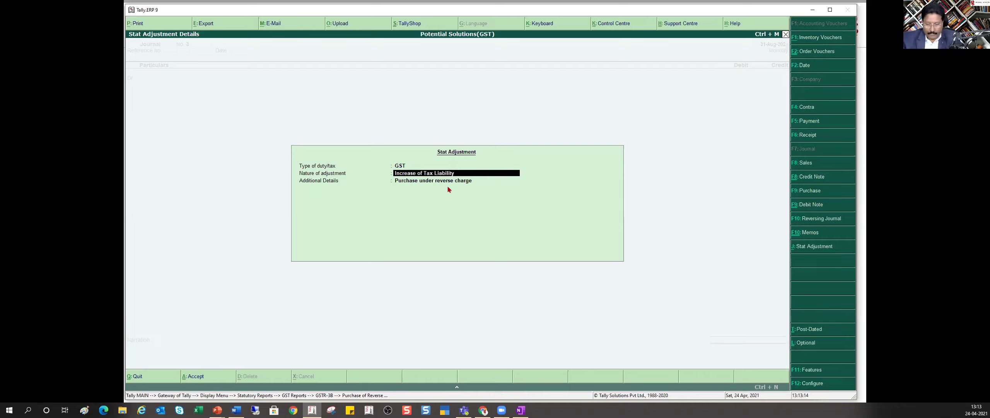
key(space)
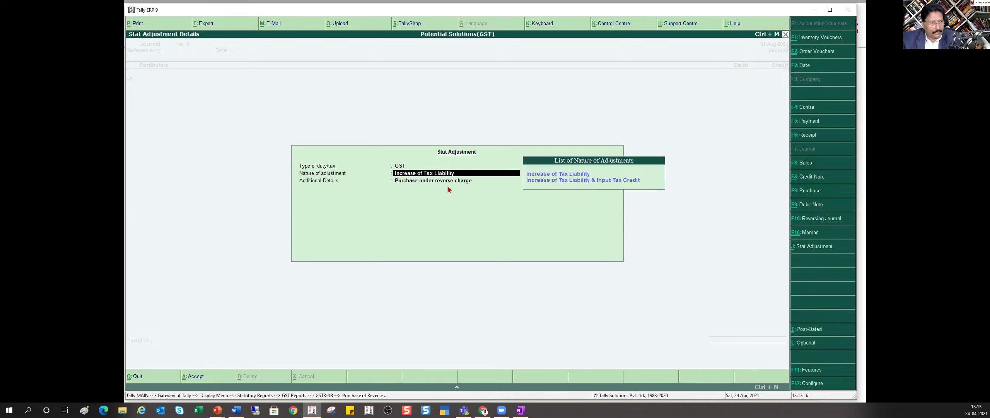
key(Down)
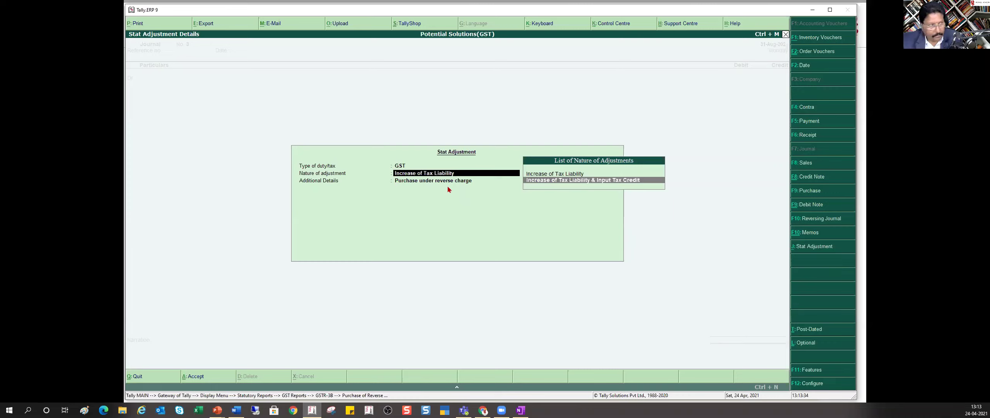
key(Return)
key(Return)
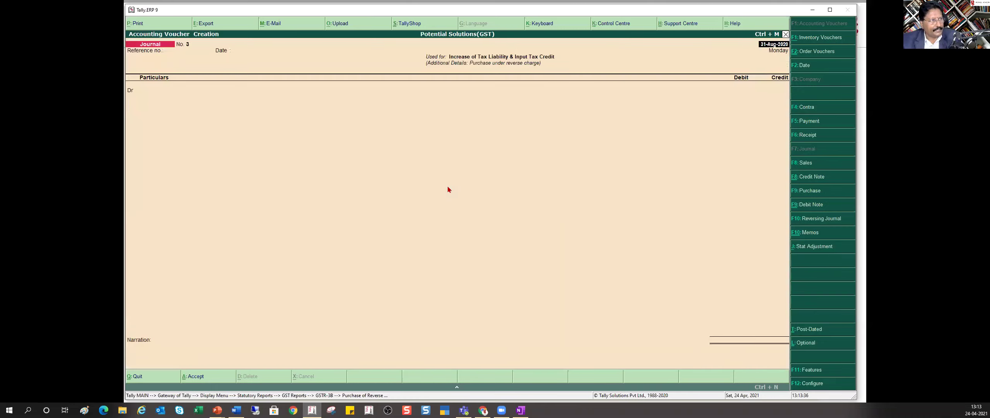
Debit CGST with 22,500 in the adjustment journal, at 9% on a taxable value of 2,50,000.
click(161, 91)
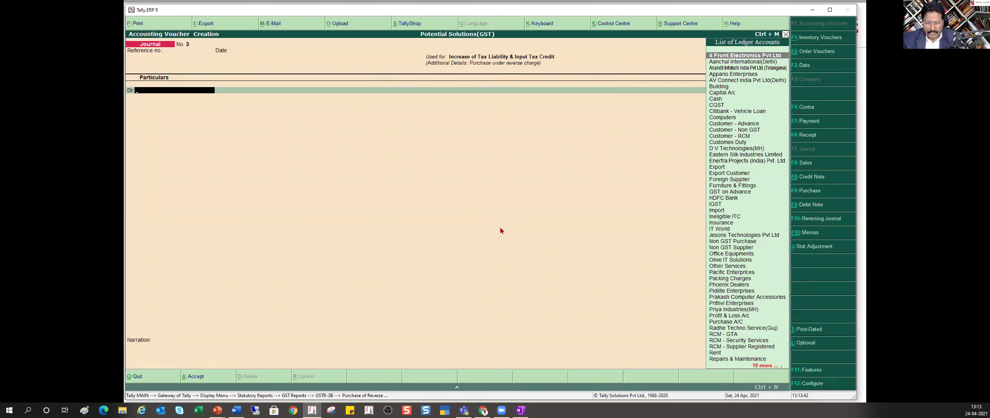
text(Cgs)
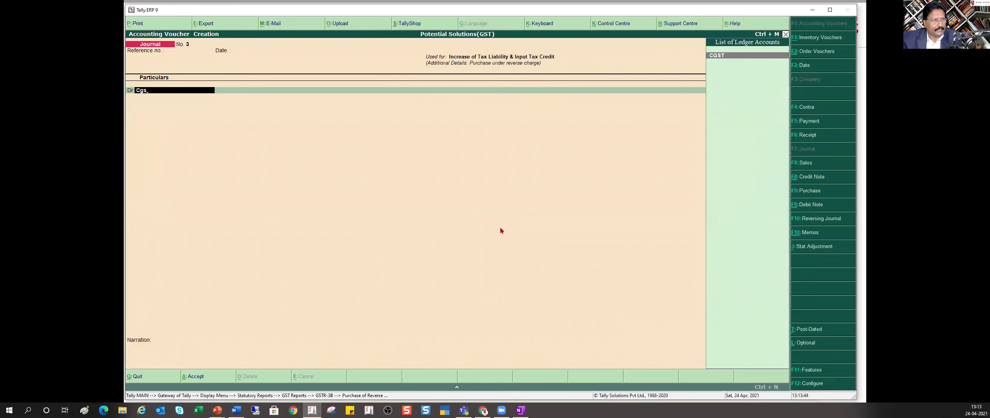
key(Return)
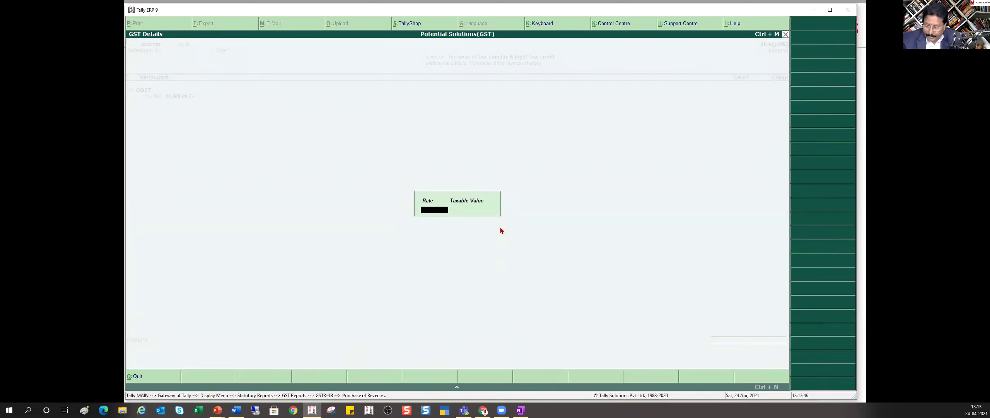
key(Return)
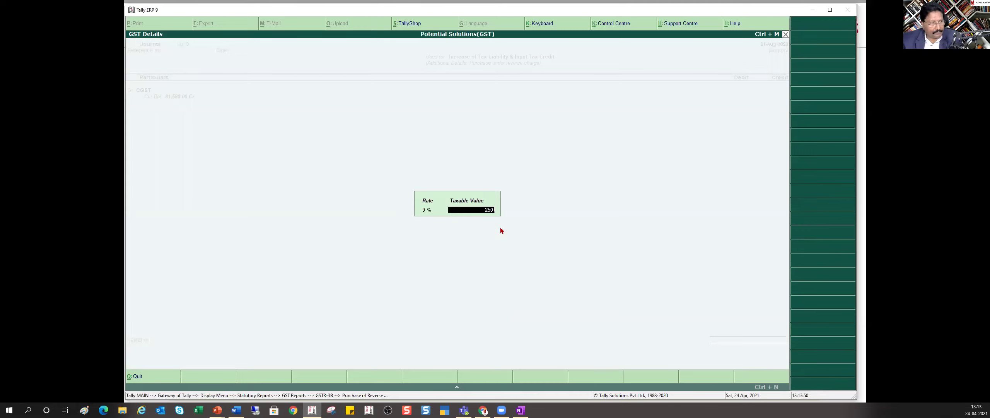
text(250000)
key(Return)
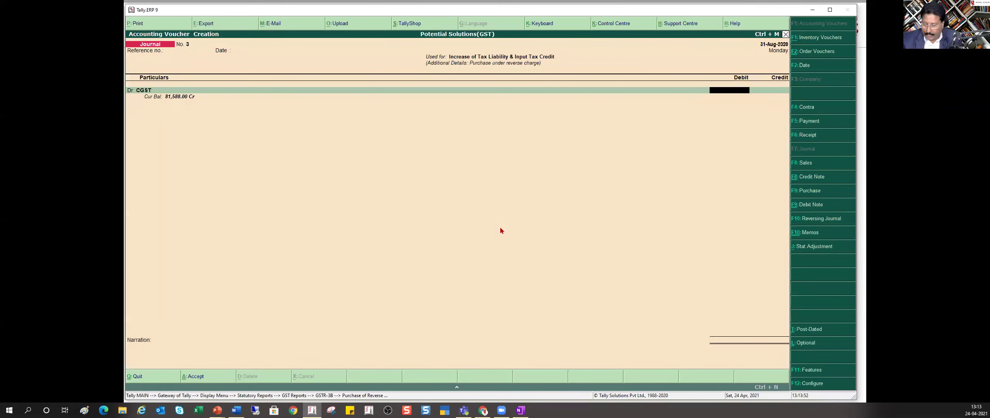
text(22500)
key(Return)
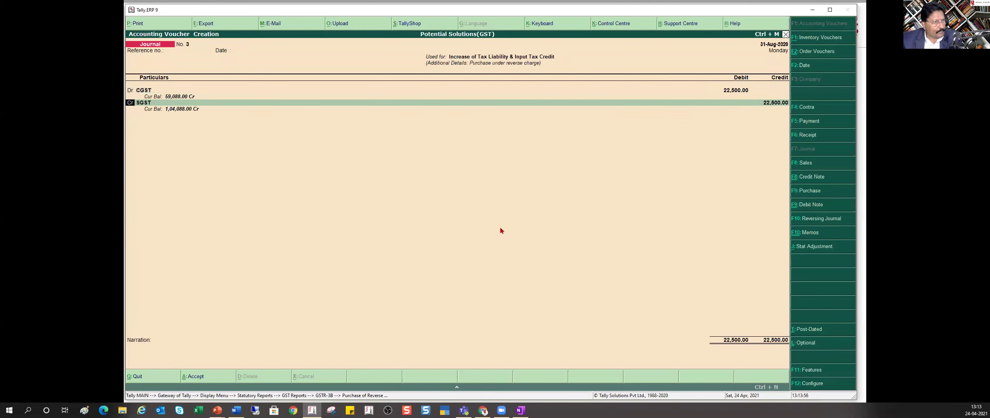
Add SGST as a debit of 22,500, at 9% on a taxable value of 2,50,000.
key(Return)
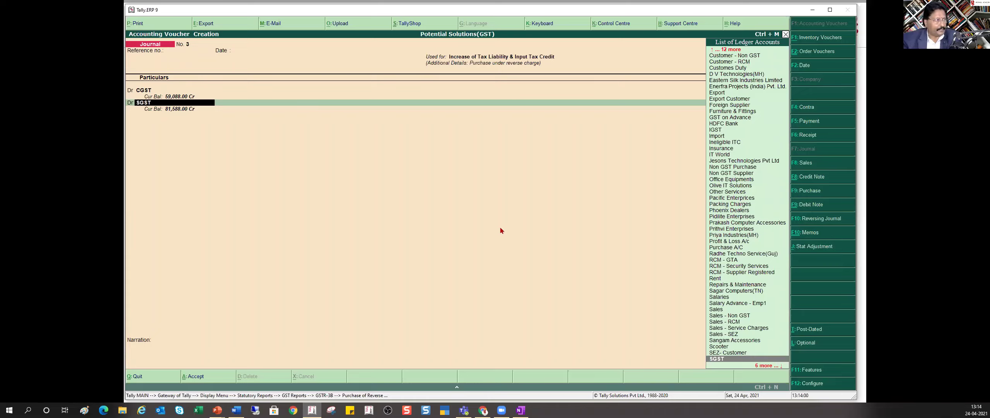
key(Return)
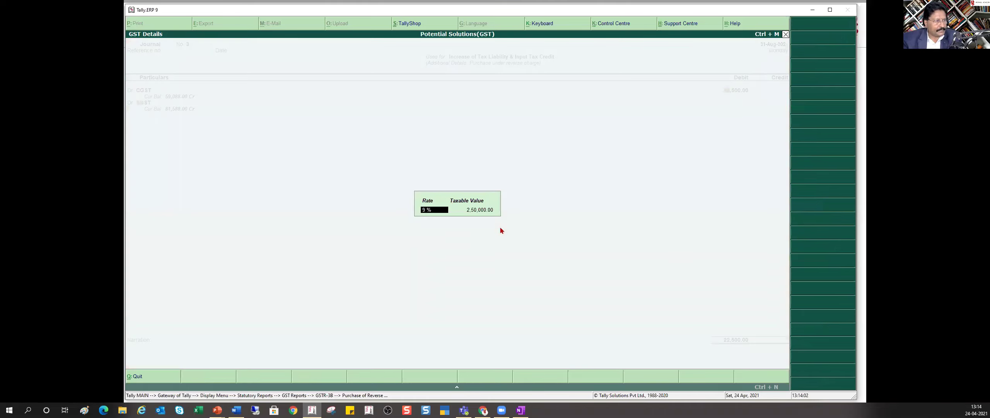
key(Return)
key(Return)
text(22,500)
key(Return)
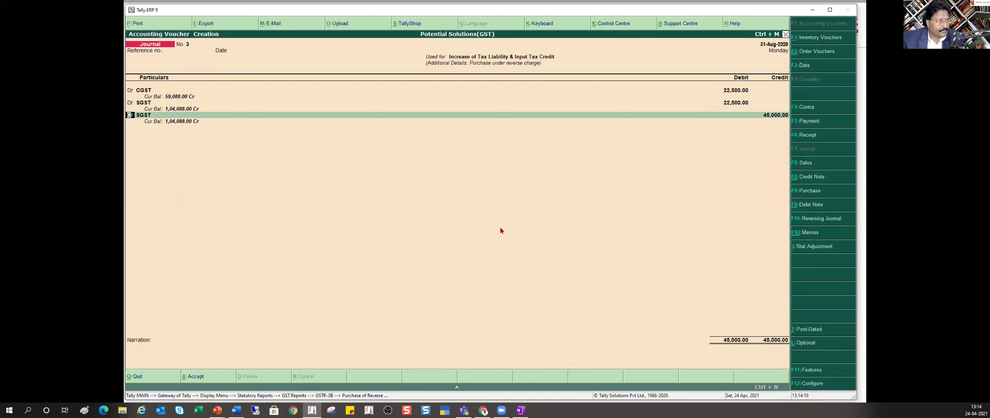
Credit CGST with 22,500 in the journal, at 9% on a taxable value of 2,50,000.
key(Return)
text(C)
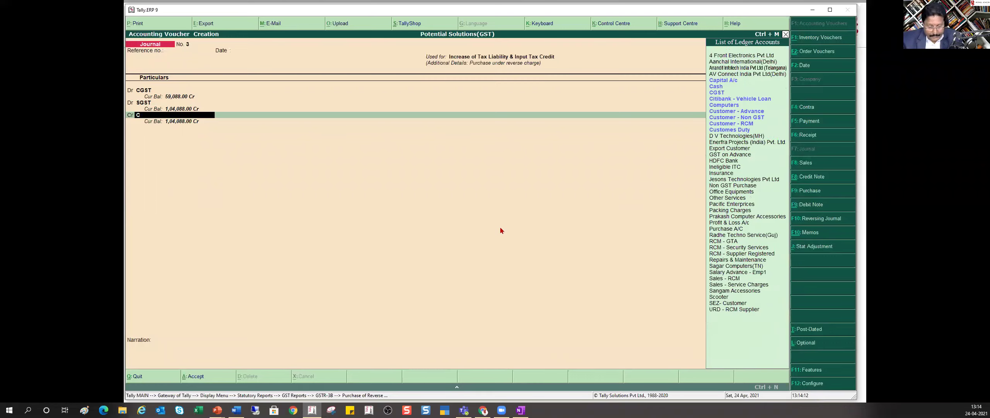
text(gs)
key(Return)
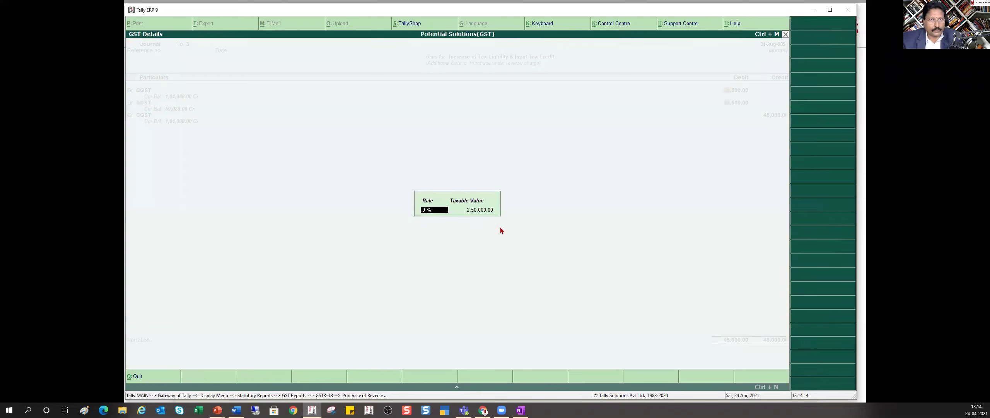
key(Return)
key(Return)
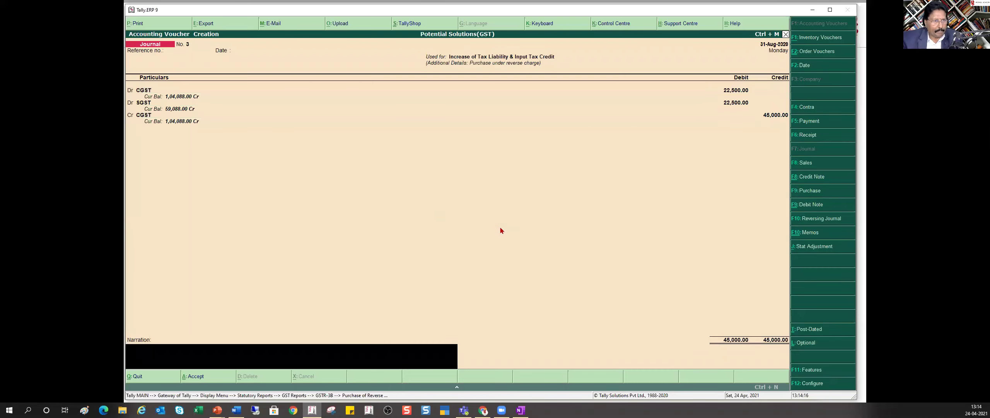
key(BackSpace)
text(225)
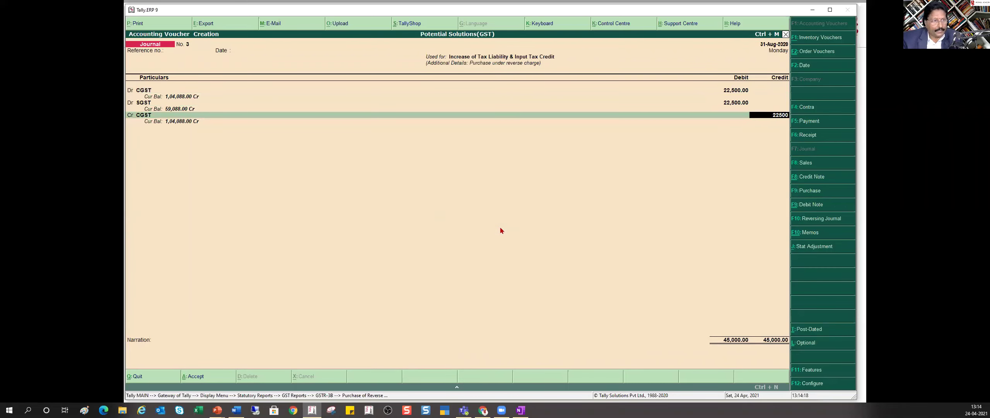
key(Return)
Credit SGST with the remaining 22,500 and save the adjustment journal without a narration.
key(Return)
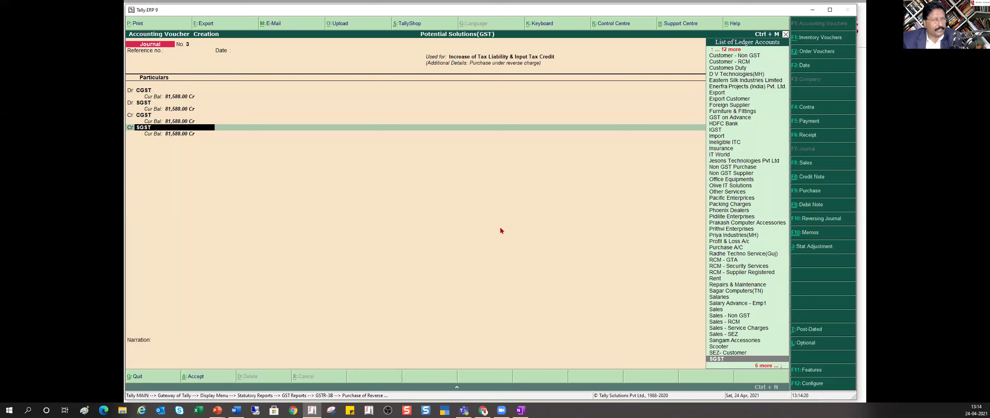
key(Return)
key(Return)
key(Return)
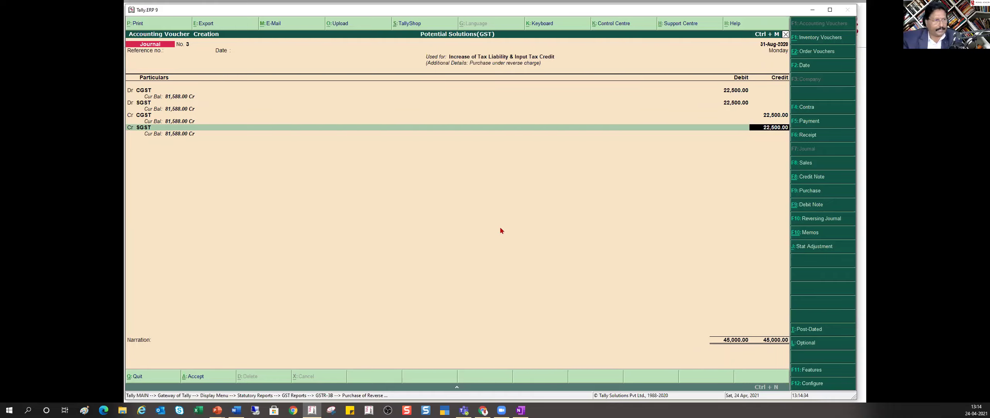
key(Return)
key(Return)
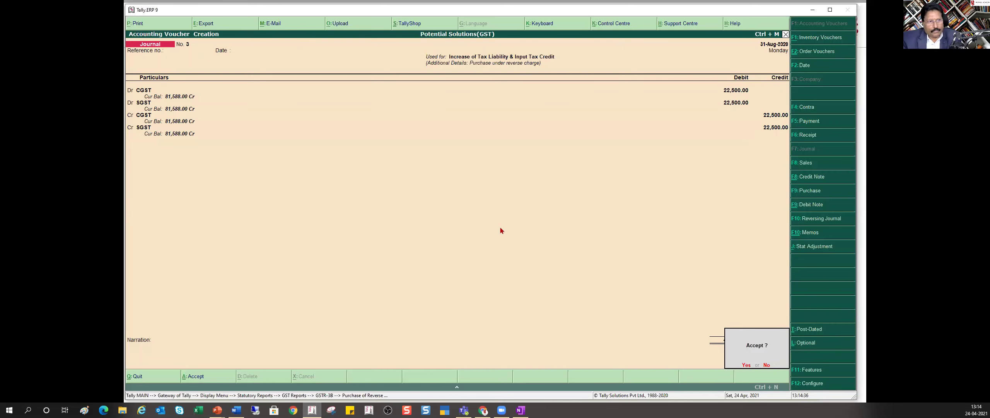
key(Return)
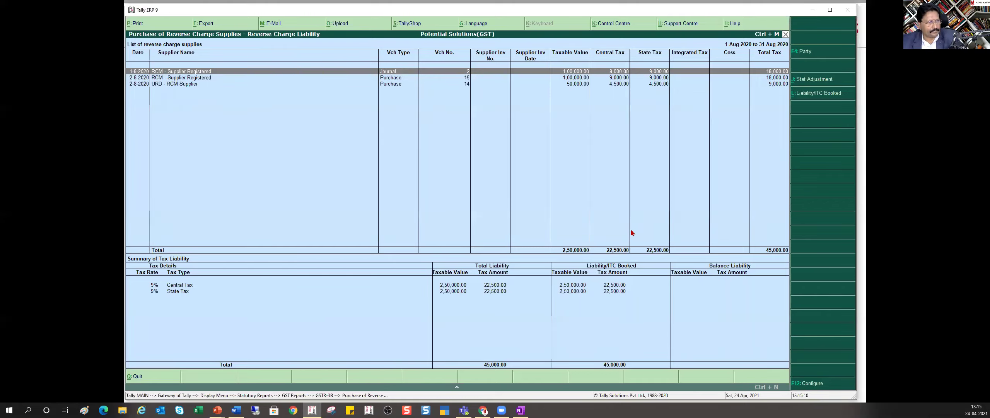
Leave the reverse charge list and GSTR-3B, and open the company's Statistics report.
key(Escape)
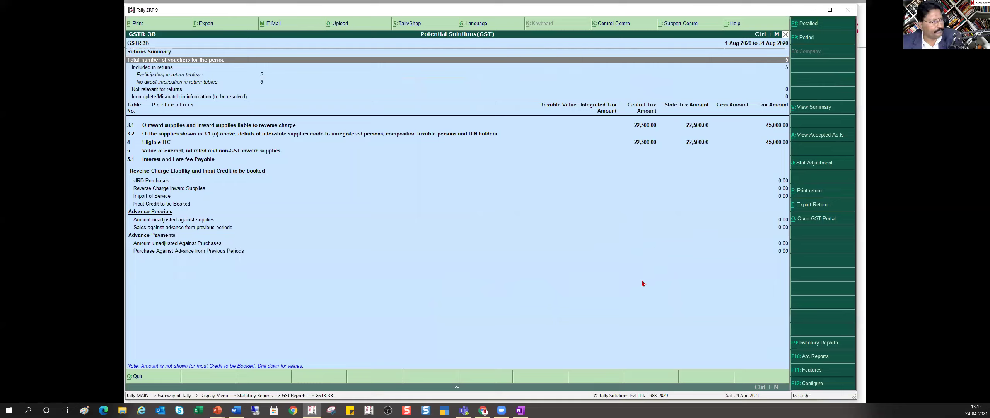
key(Escape)
key(Escape)
key(Escape)
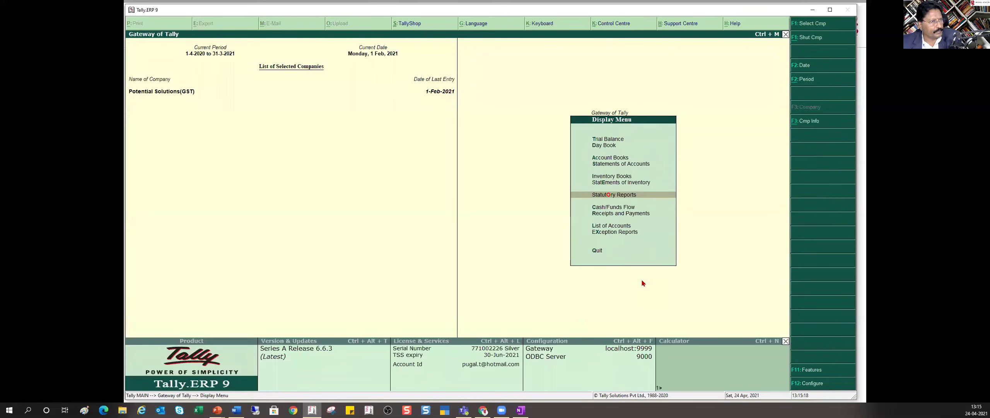
key(Escape)
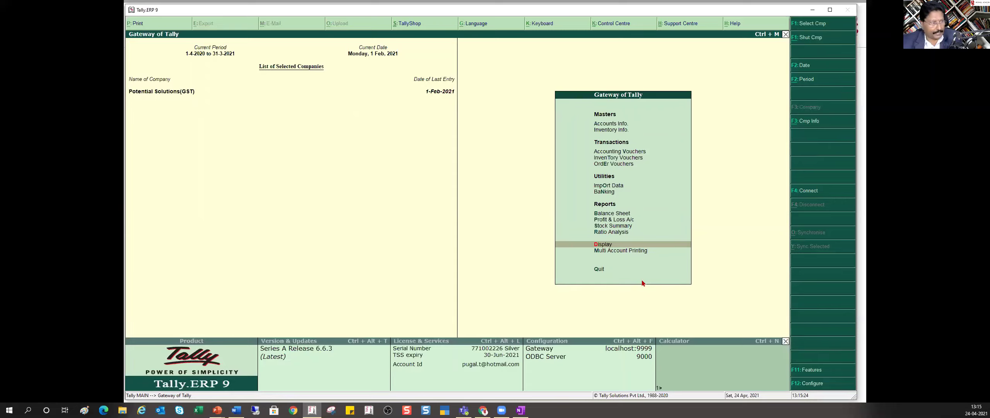
key(Return)
key(s)
key(s)
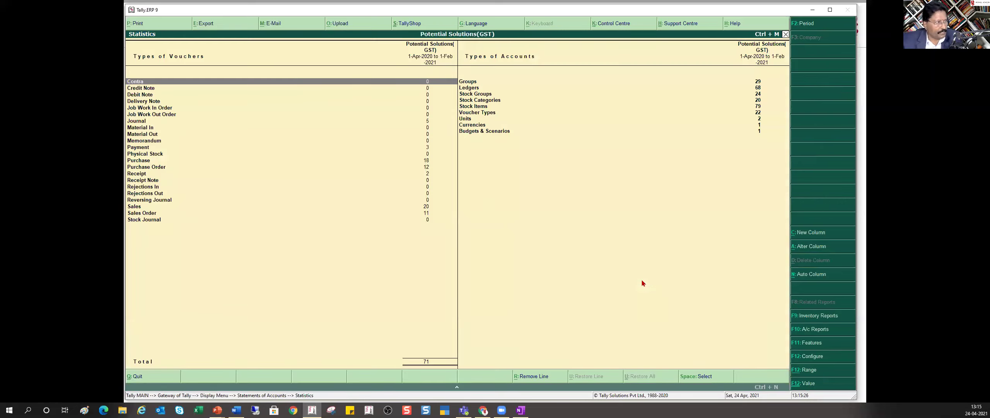
Open the Purchase voucher type from the statistics and list its August vouchers.
key(Down)
key(Down)
key(Down)
key(Down)
key(Down)
key(Down)
key(Down)
key(Down)
key(Down)
key(Down)
key(Down)
key(Down)
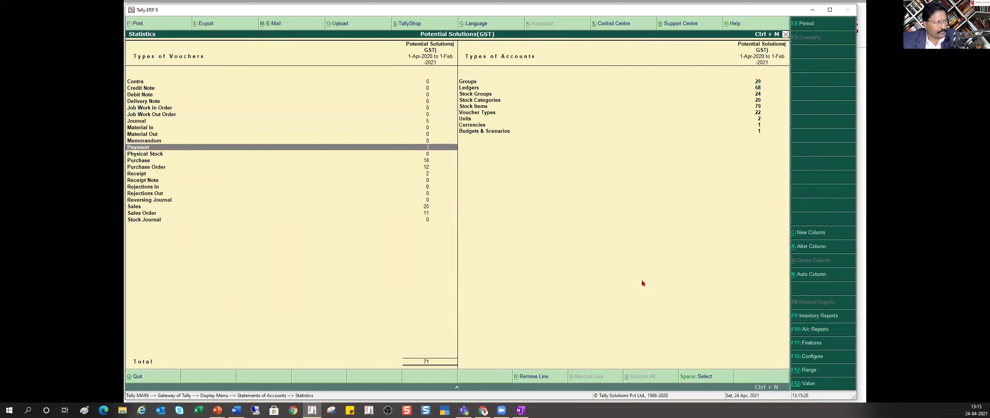
key(Return)
key(Up)
key(Up)
key(Up)
key(Up)
key(Up)
key(Up)
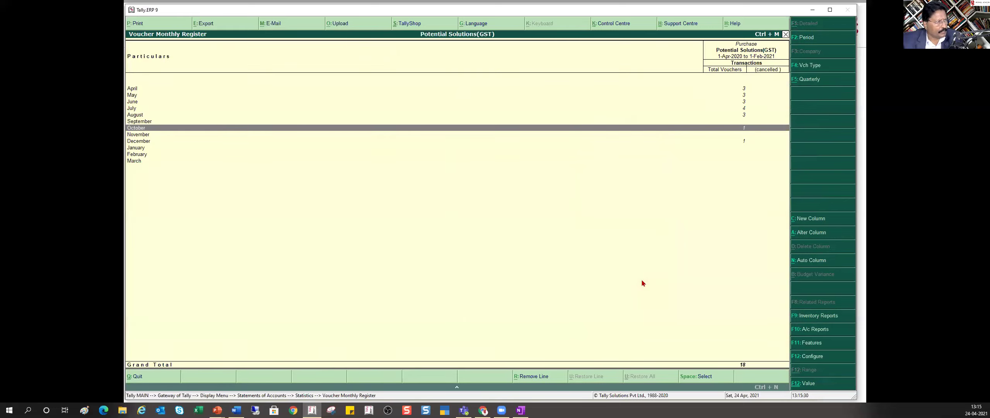
key(Return)
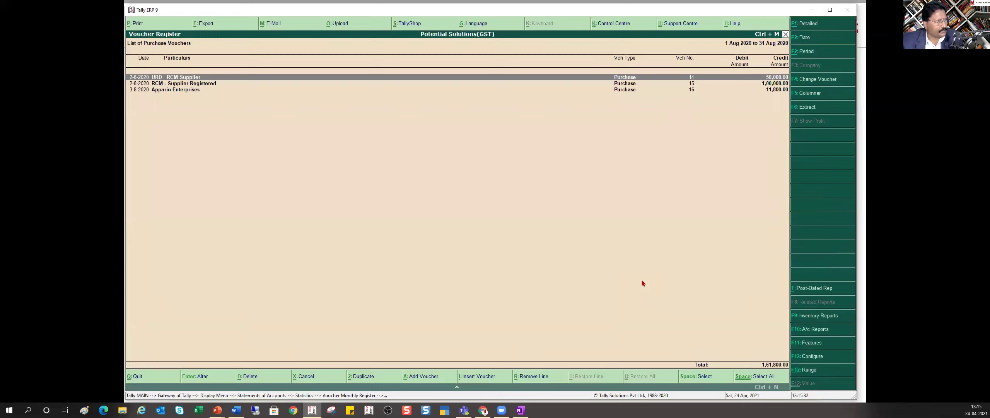
Open the 3-Aug-2020 Appario Enterprises purchase voucher and open its Ineligible ITC ledger for alteration.
key(Down)
key(Down)
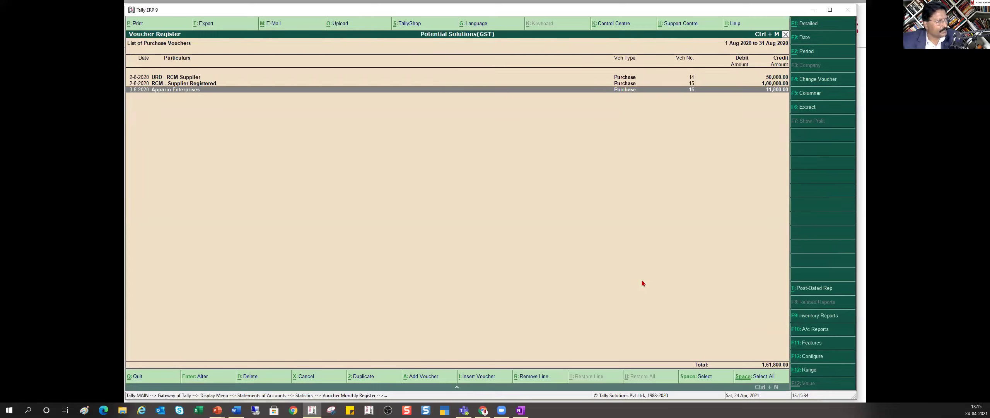
key(Return)
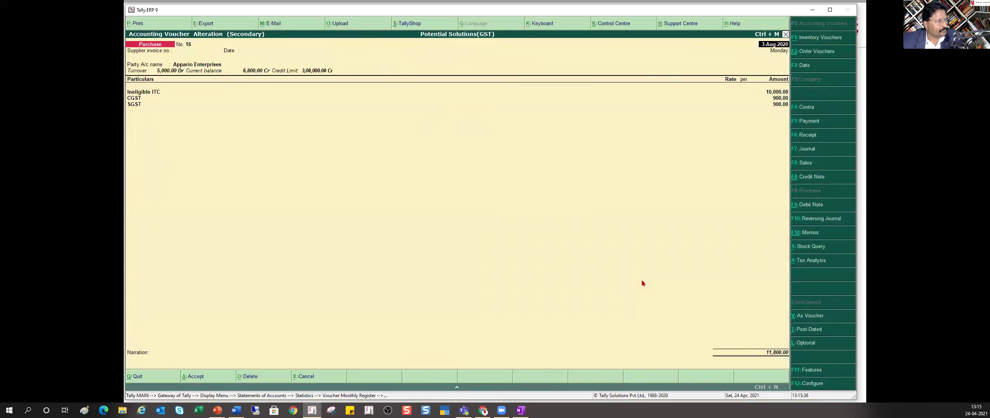
click(150, 95)
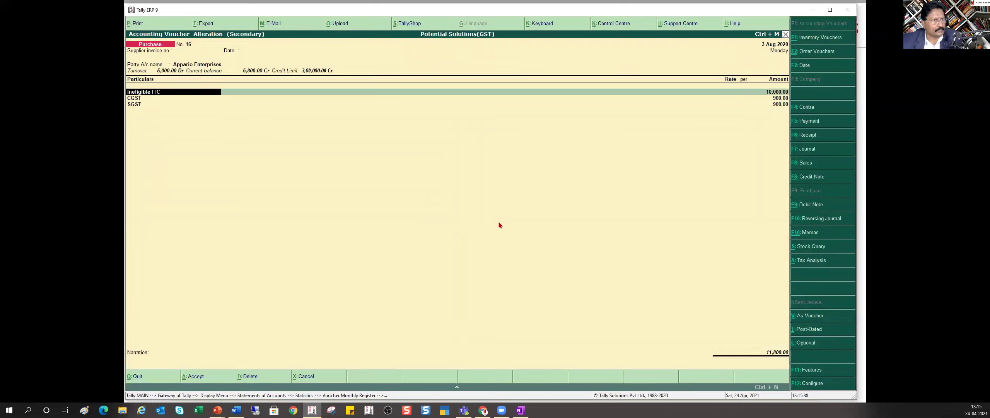
key(ctrl+Return)
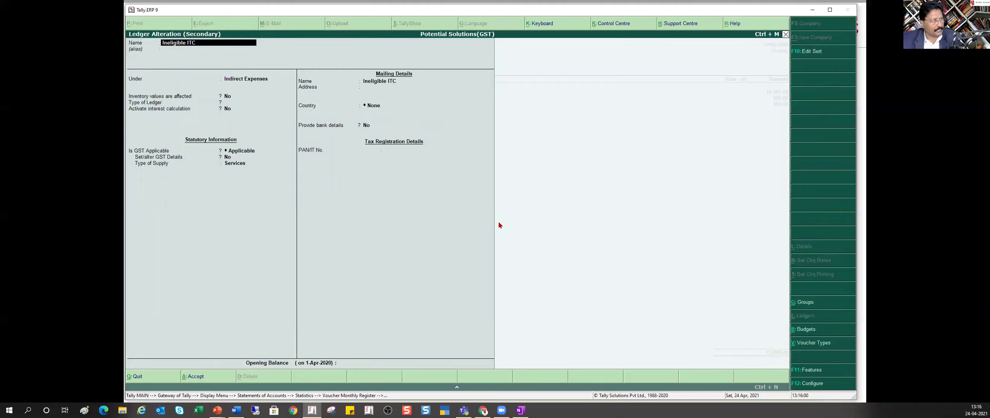
Keep the Ineligible ITC ledger's type as Not Applicable and set Set/alter GST Details to Yes to open its GST details.
key(Return)
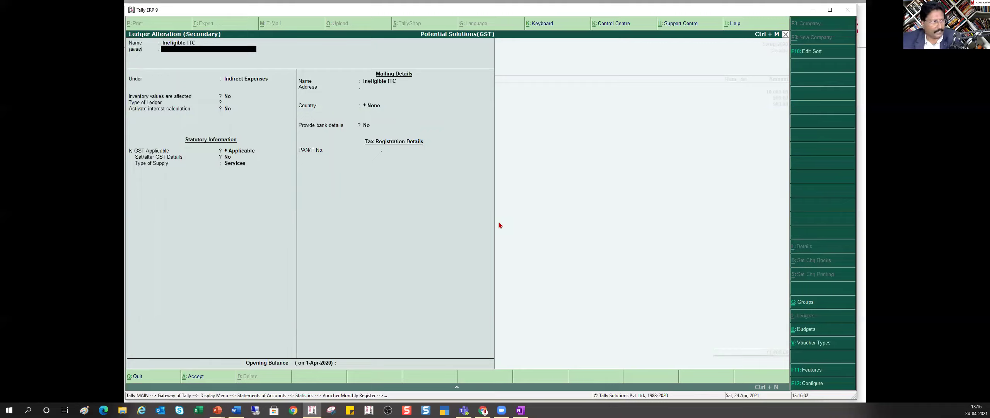
key(Return)
key(Return)
key(Return)
key(Return)
key(Return)
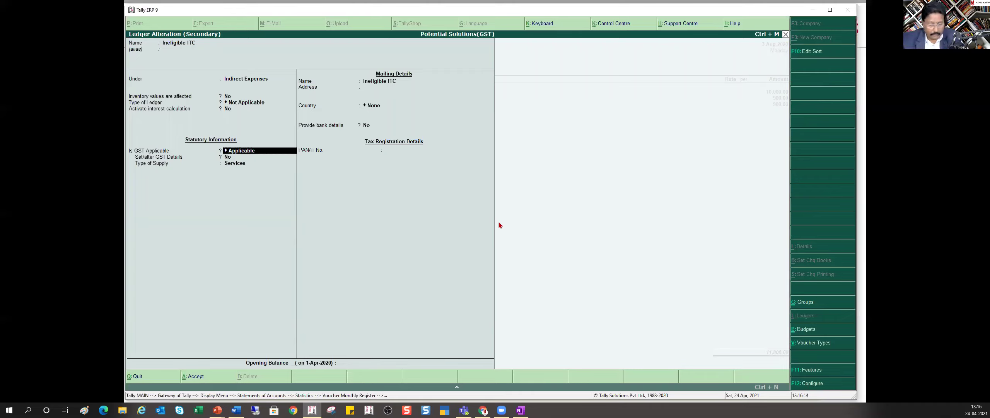
key(Return)
key(y)
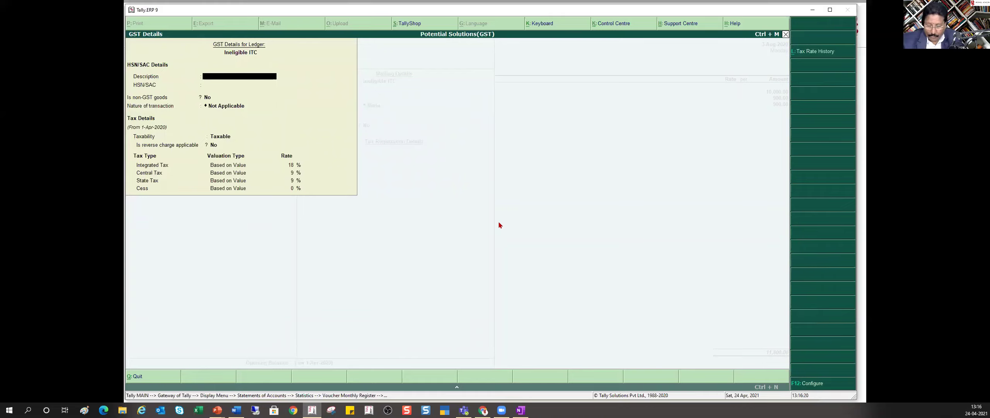
Set the ineligible input credit option to Yes in the configuration of the Ineligible ITC ledger's GST details.
key(F12)
key(Return)
key(Return)
key(Return)
key(y)
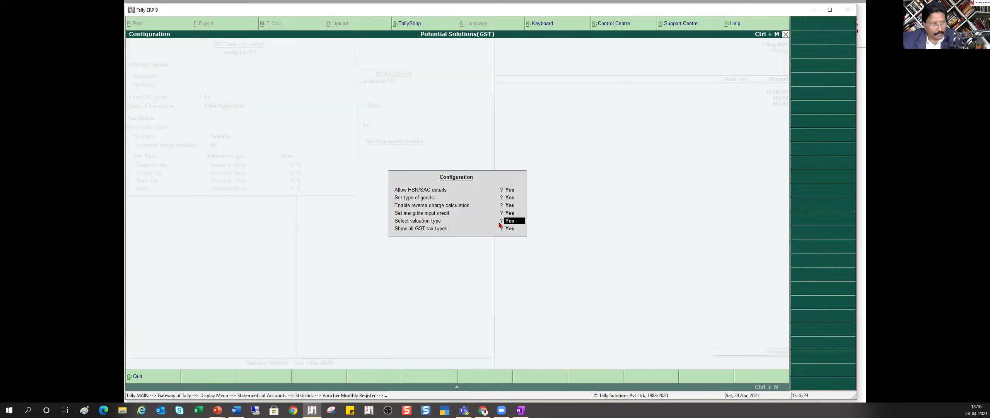
key(Return)
key(Return)
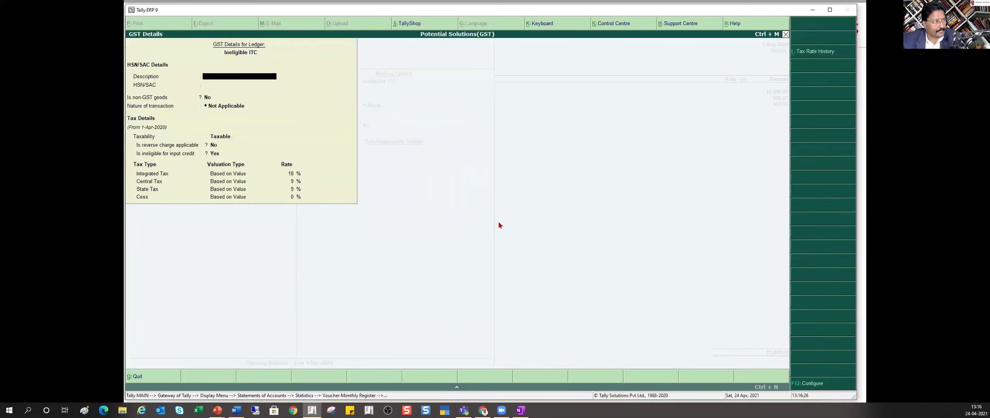
Keep Is ineligible for input credit as Yes in the GST details, and accept the Ineligible ITC ledger.
key(Return)
key(Return)
key(Return)
key(Return)
key(Return)
key(Return)
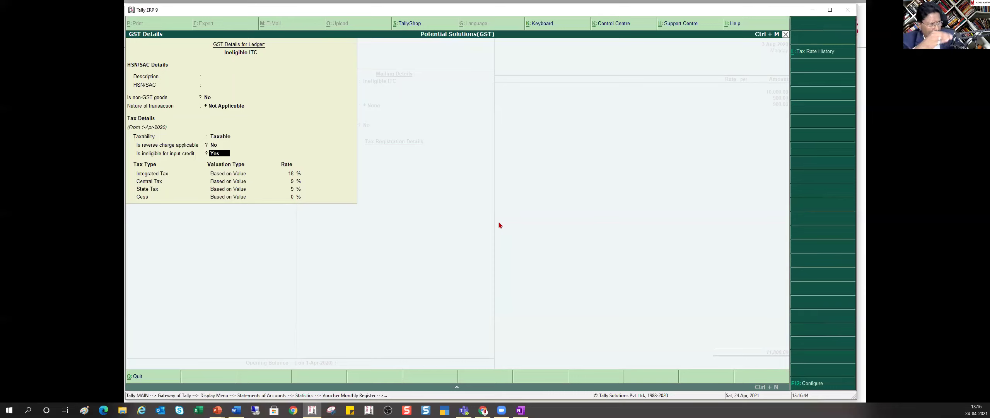
key(ctrl+a)
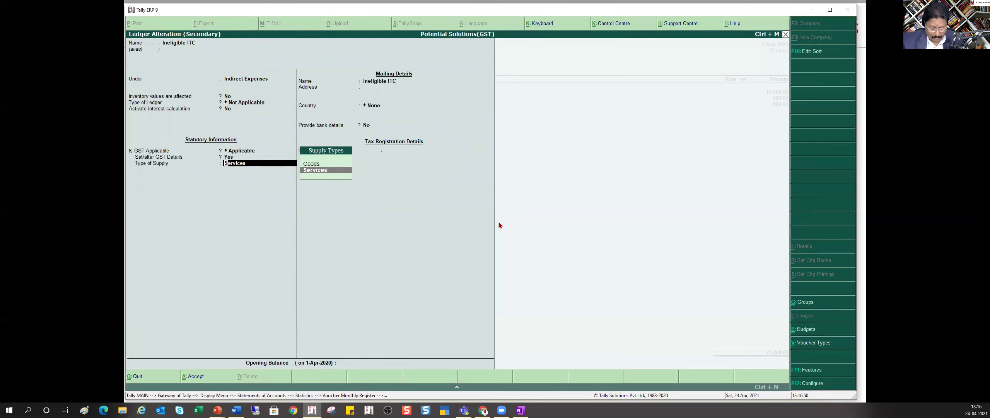
key(ctrl+a)
Review the ledger lines of the Appario Enterprises purchase voucher and go back to the Gateway of Tally.
key(Return)
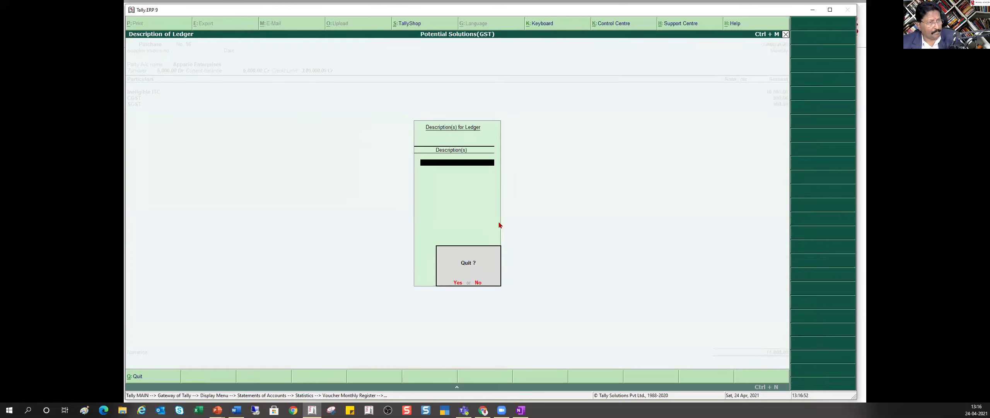
key(Return)
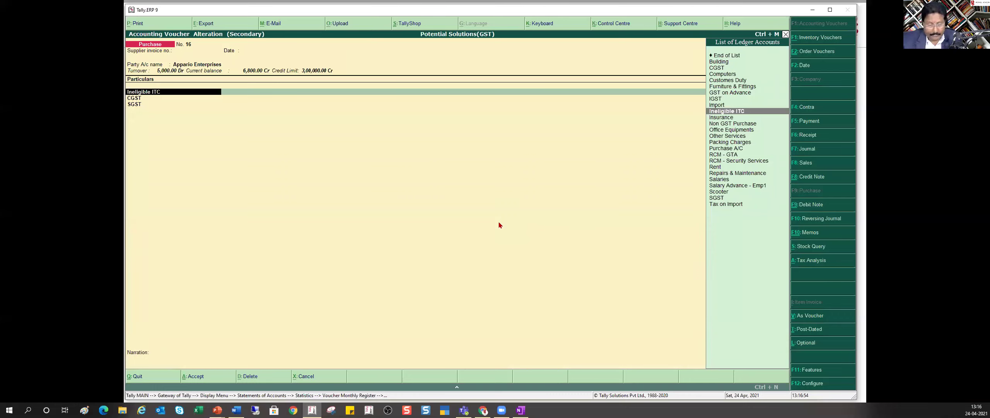
key(Return)
key(Return)
key(Return)
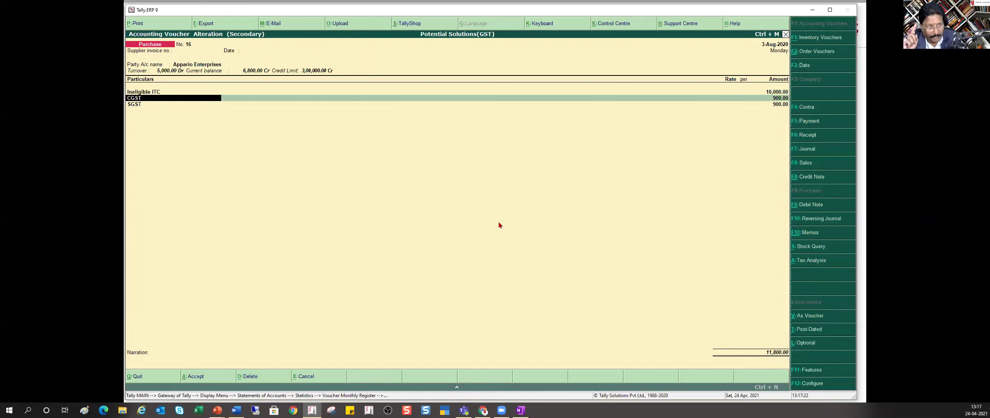
key(Escape)
key(Escape)
key(Escape)
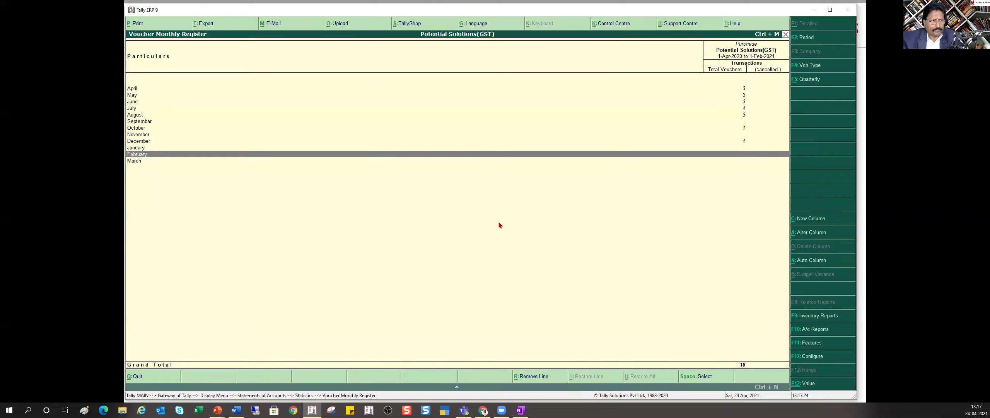
key(Escape)
key(Escape)
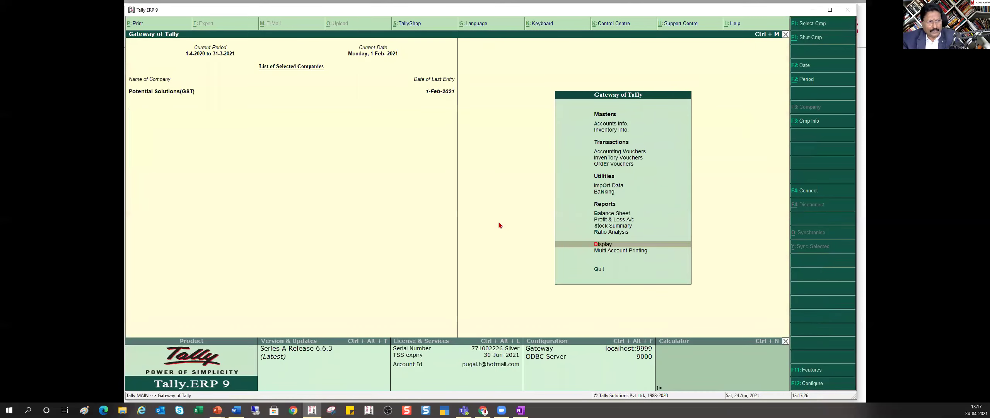
Open the GSTR-3B report and set its period from 1-8-2020 to 31-8-2020.
key(Return)
key(Return)
key(Return)
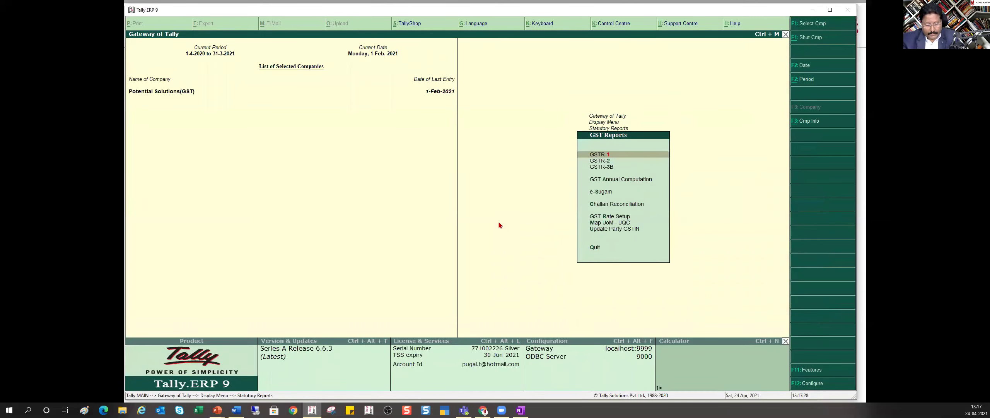
key(Return)
key(F2)
key(Return)
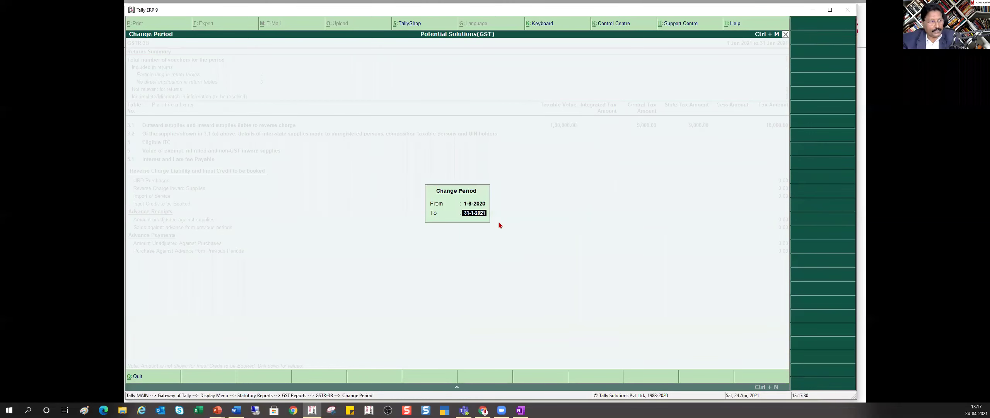
key(Return)
Expand the Eligible ITC table in the August 2020 GSTR-3B report.
key(Down)
key(Down)
key(Down)
key(Down)
key(Down)
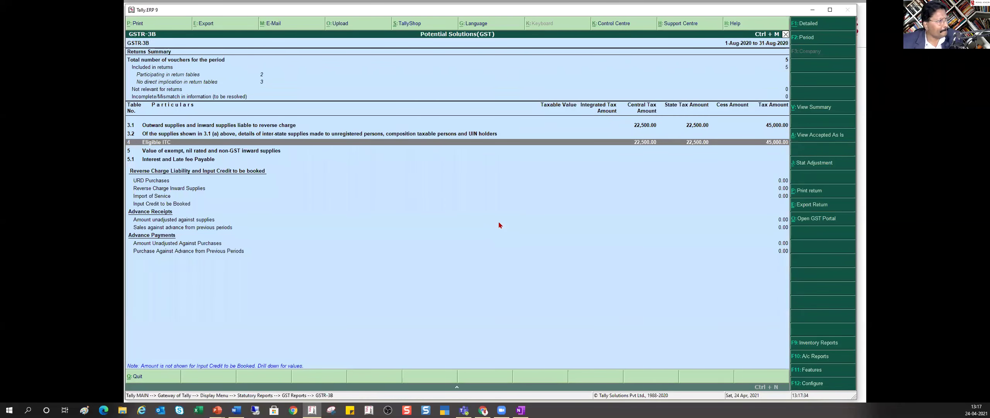
key(shift+Return)
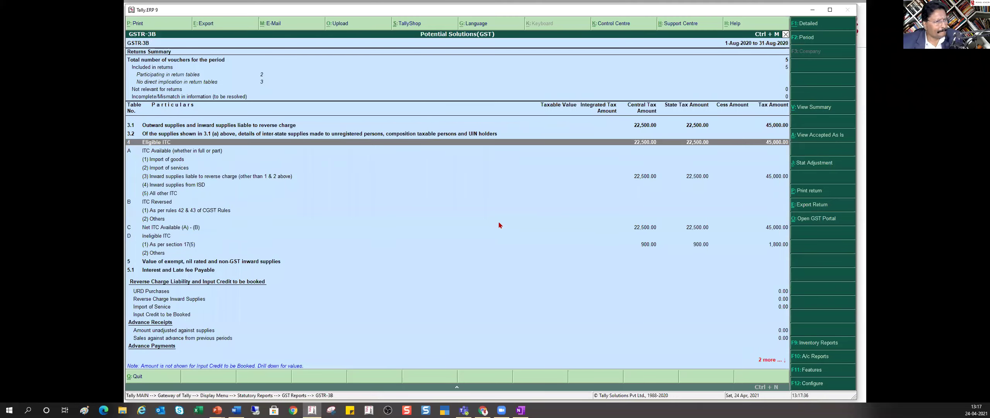
Drill down from the section 17(5) line under Ineligible ITC to the Appario Enterprises purchase voucher.
key(Down)
key(Down)
key(Down)
key(Down)
key(Down)
key(Down)
key(Down)
key(Down)
key(Down)
key(Down)
key(Down)
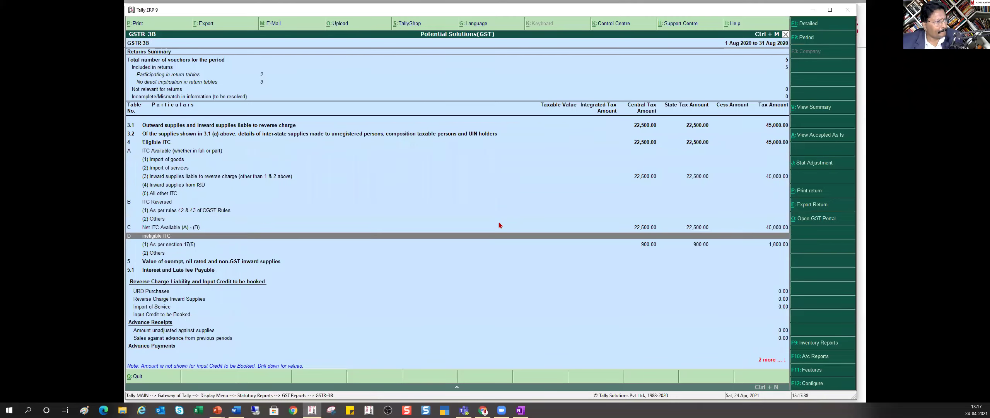
key(Down)
key(Up)
key(Down)
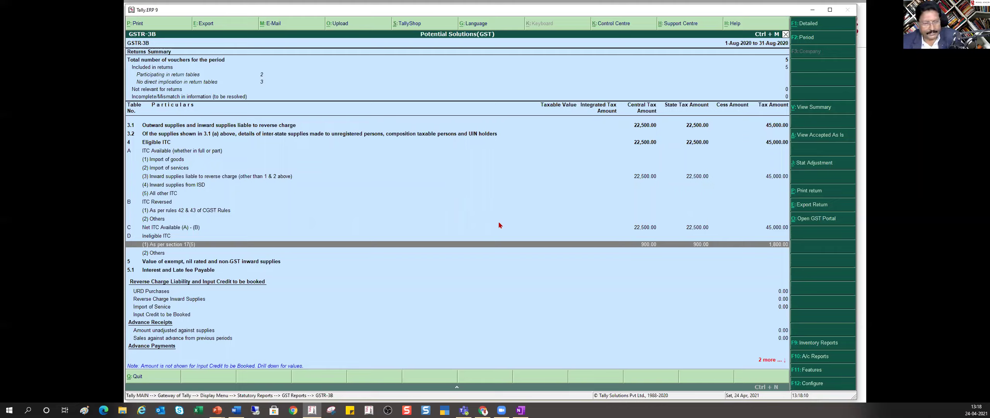
key(Return)
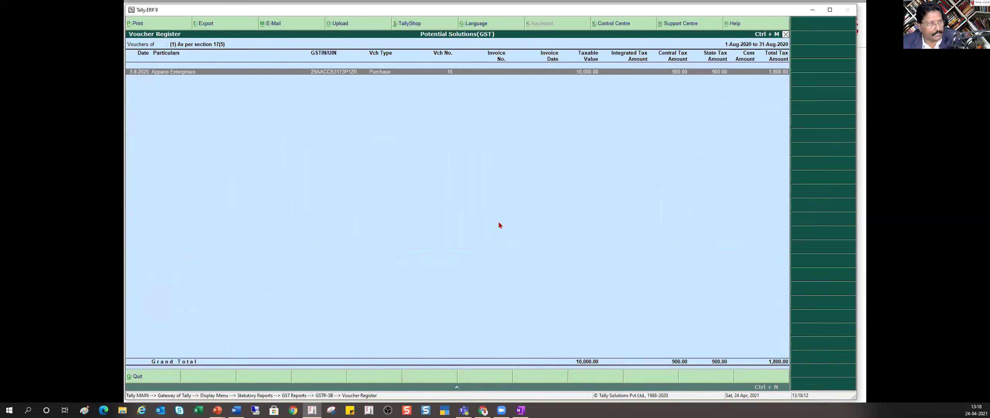
key(Return)
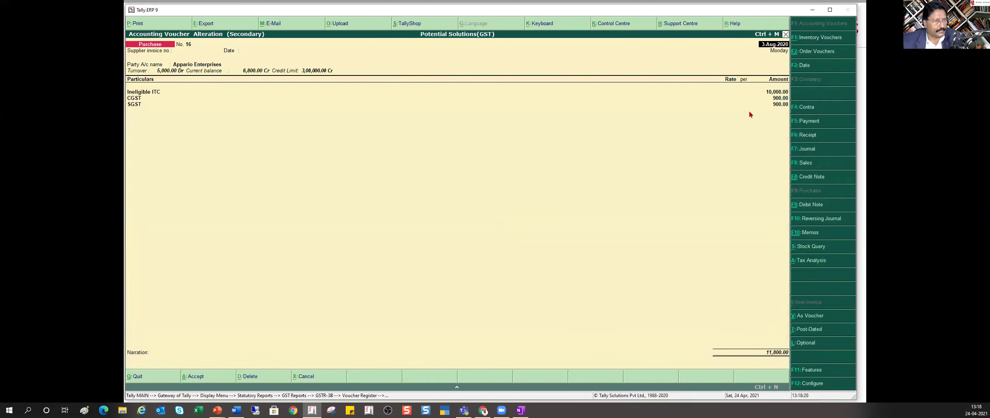
Close the purchase voucher and its register, and leave GSTR-3B for the Gateway of Tally.
key(Escape)
key(Escape)
key(Return)
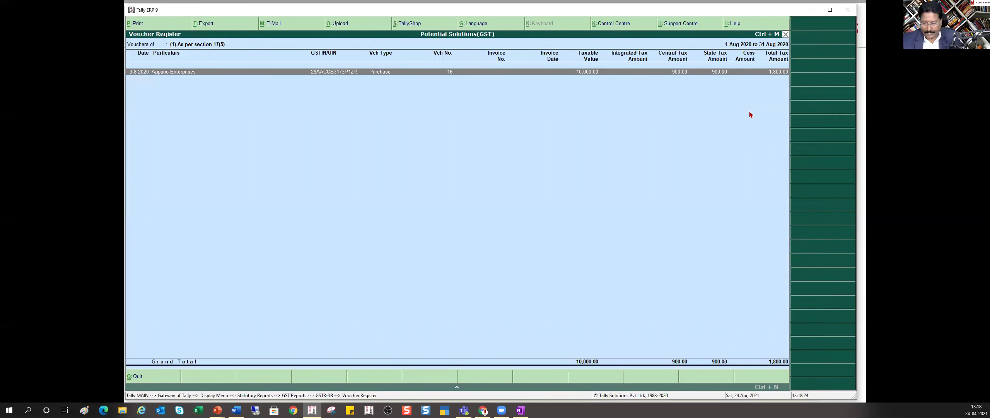
key(Escape)
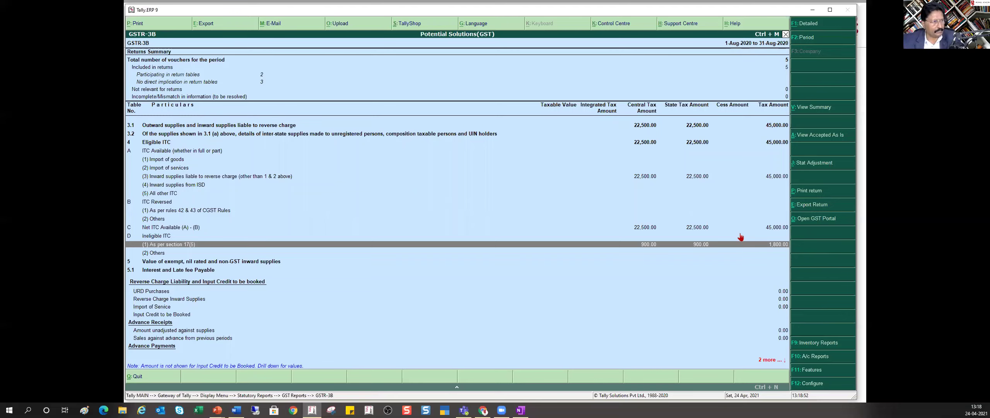
key(Escape)
key(Escape)
key(Escape)
key(Escape)
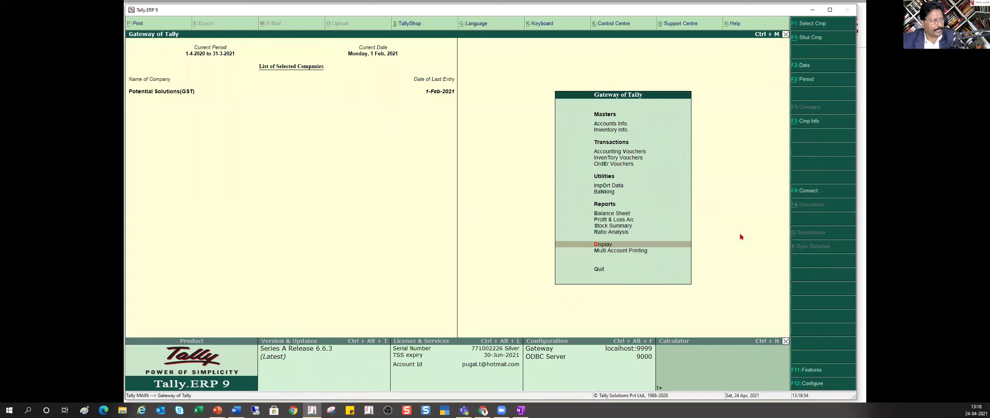
key(a)
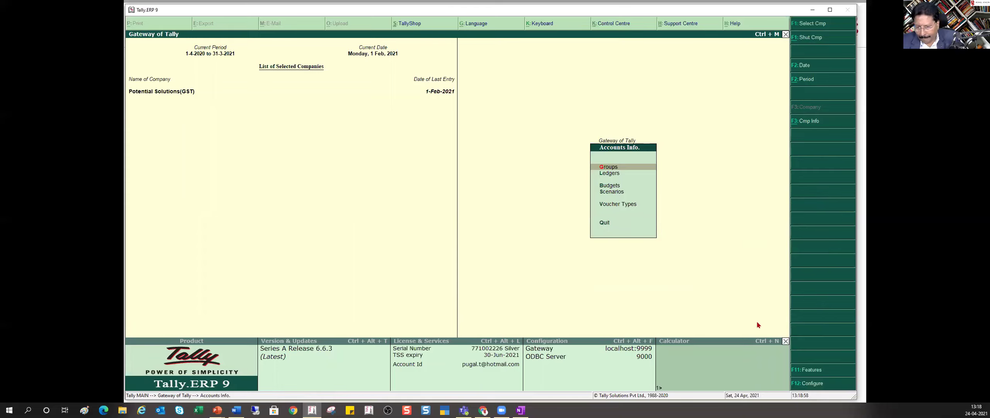
key(alt+Tab)
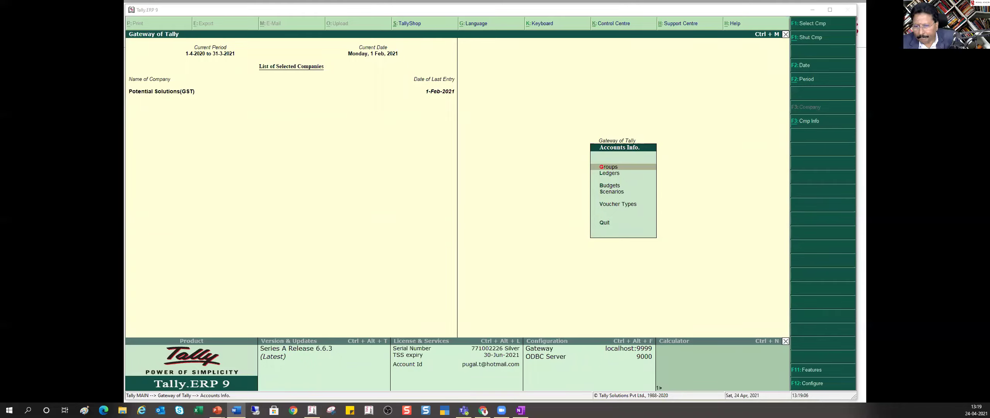
click(738, 284)
key(Escape)
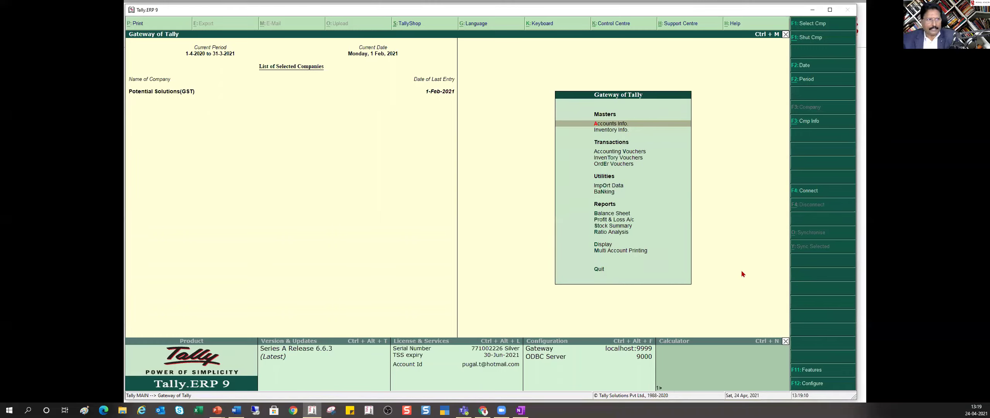
Open the ledger selection in the account books and filter the ledger list by "rc".
key(d)
key(a)
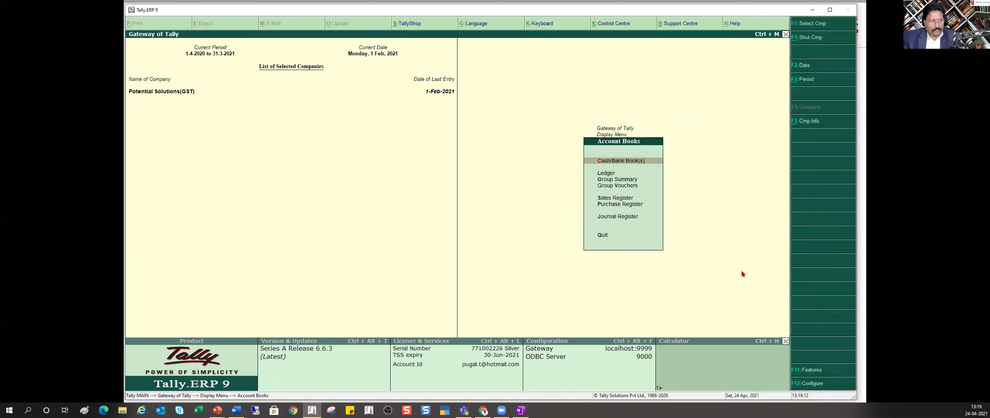
key(Escape)
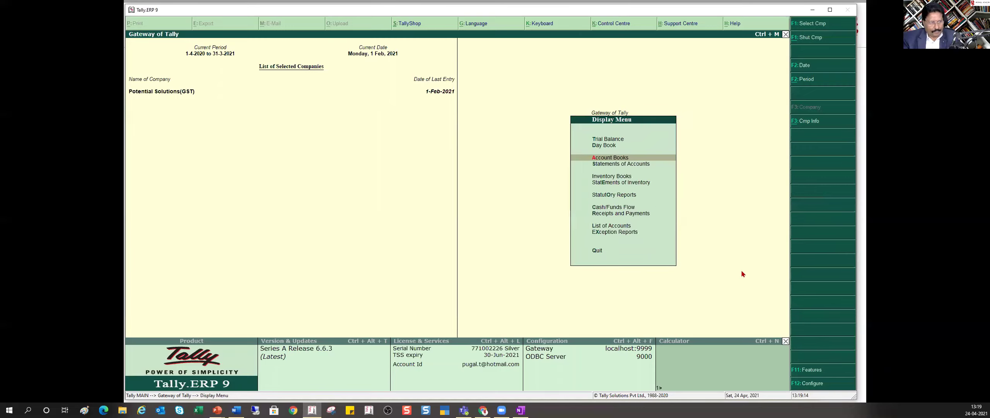
text(al)
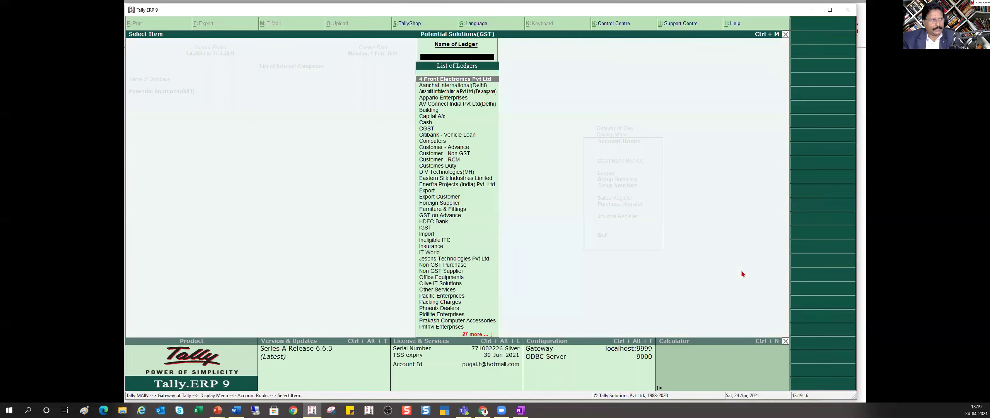
text(re)
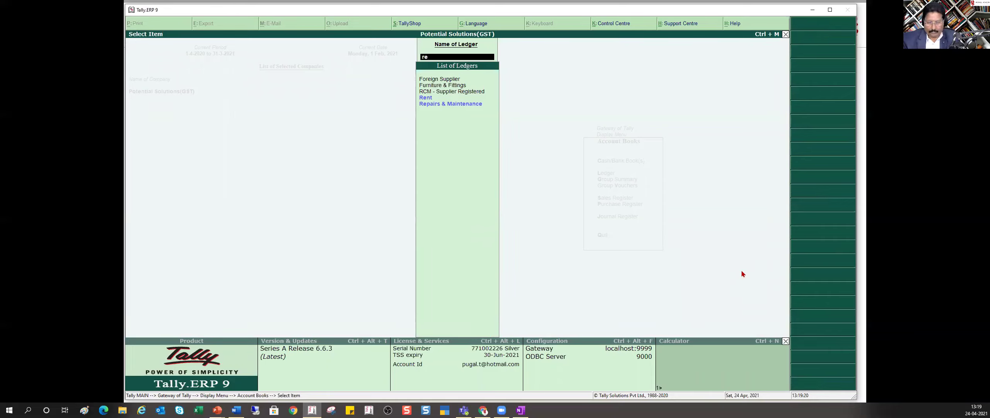
key(BackSpace)
text(c)
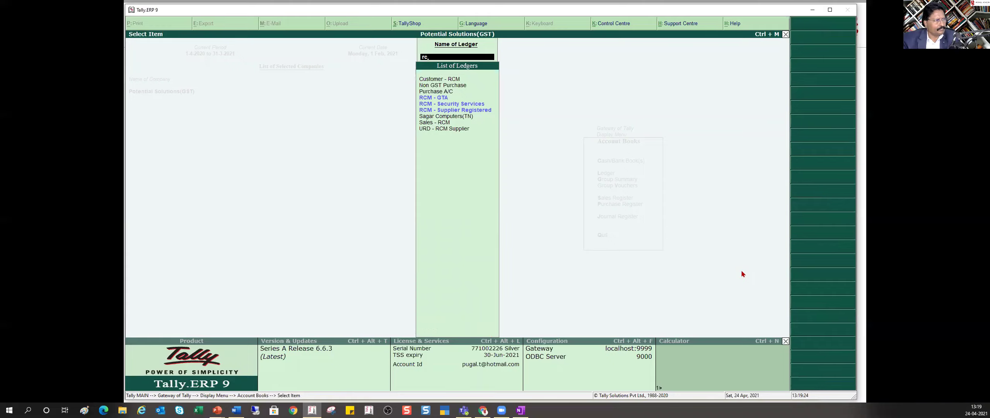
View the vouchers of the Sales - RCM ledger and go back to the Gateway of Tally.
key(Down)
key(Down)
key(Down)
key(Down)
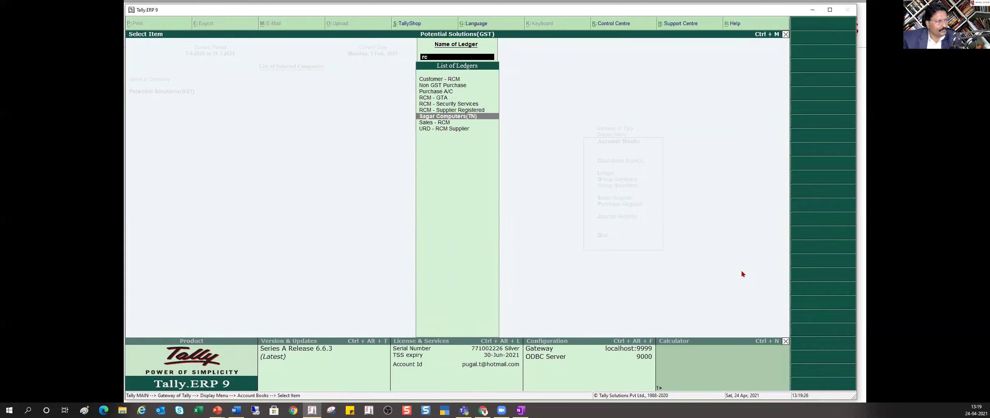
key(Return)
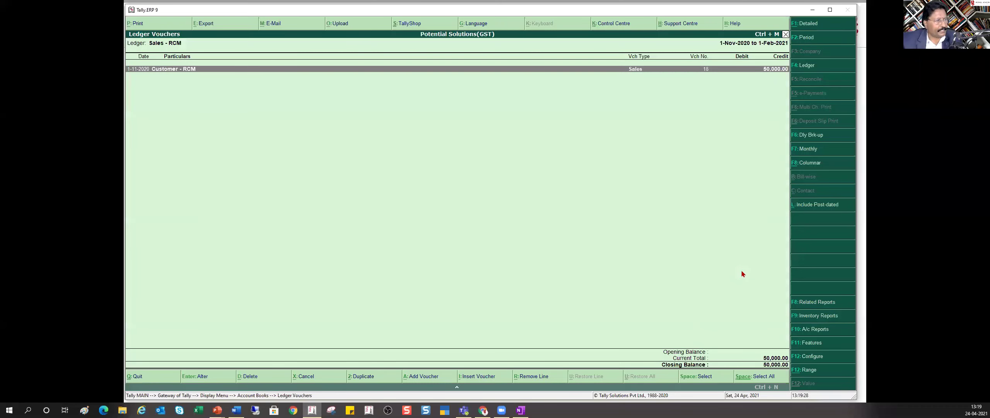
key(Escape)
key(Escape)
key(Escape)
key(Escape)
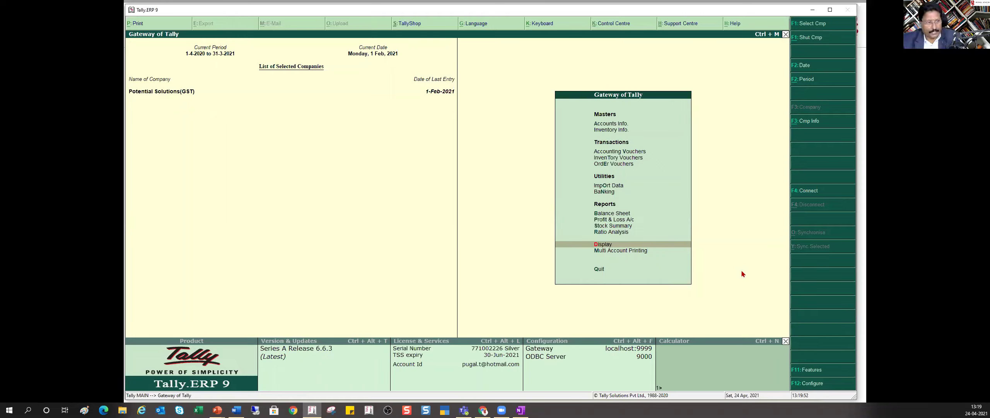
Open the Sales - RCM ledger for alteration from the accounts masters.
key(a)
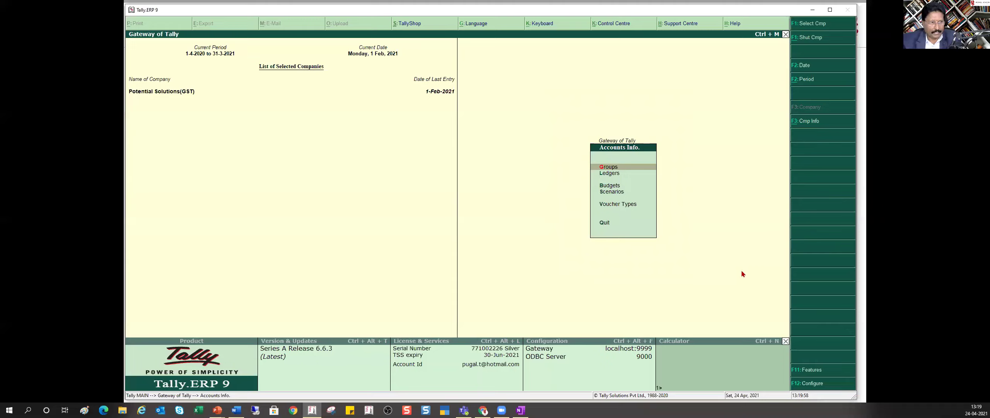
key(l)
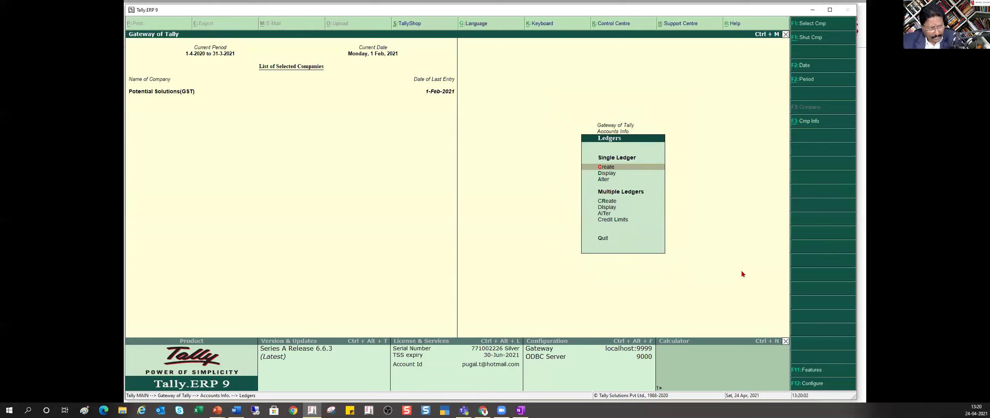
text(dSale)
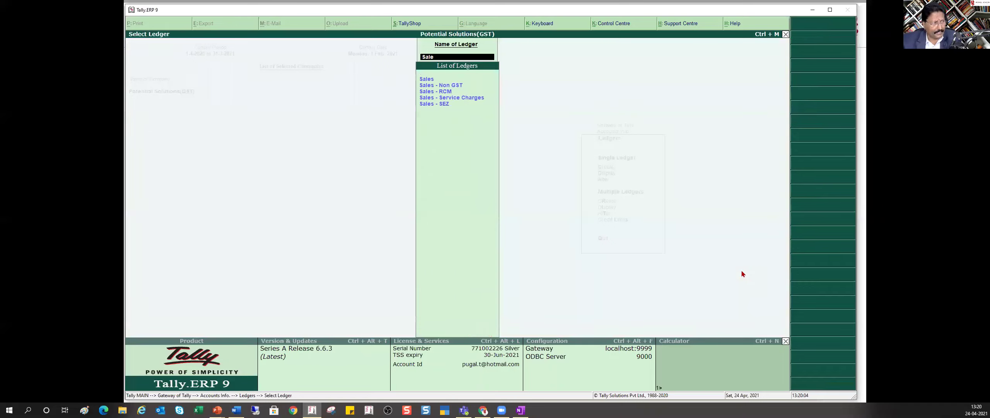
key(Down)
key(Down)
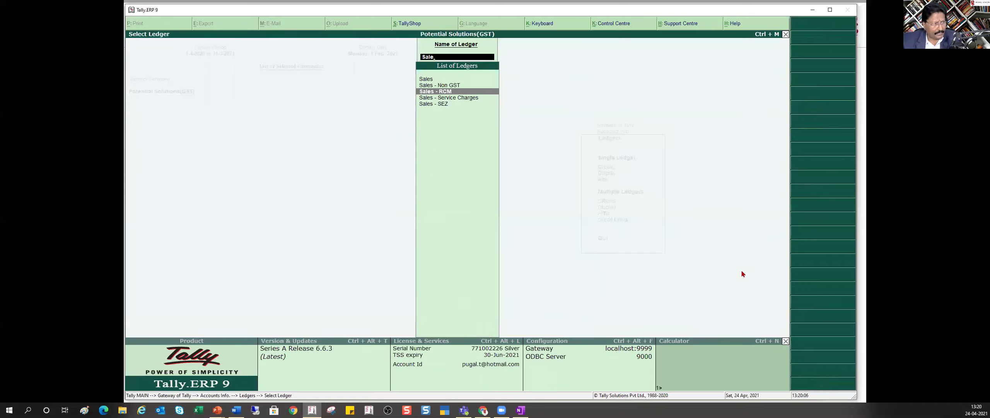
key(Return)
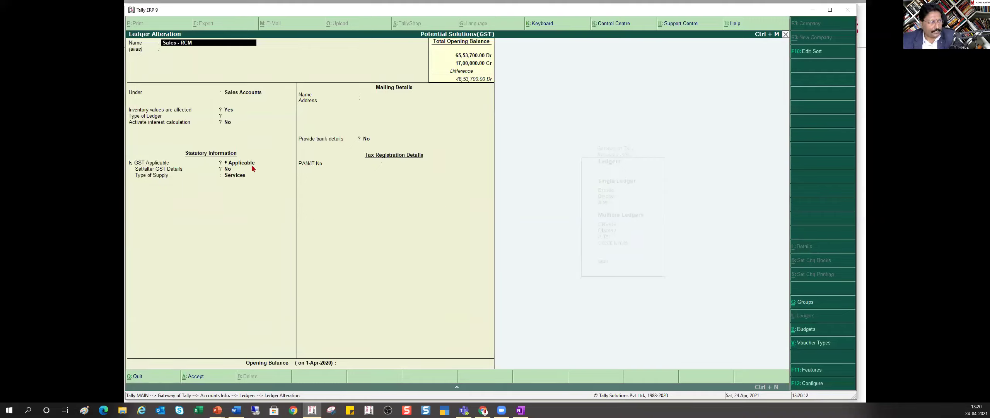
View the GST details of the Sales - RCM ledger and return to the Gateway of Tally without saving.
click(226, 169)
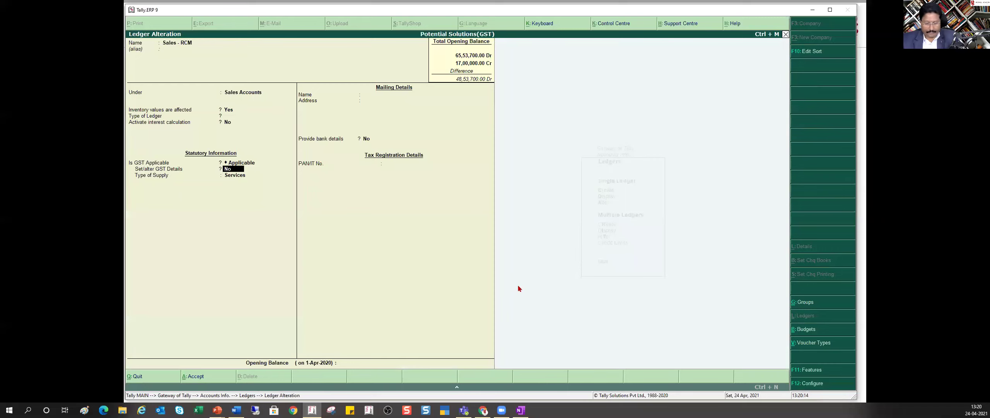
key(y)
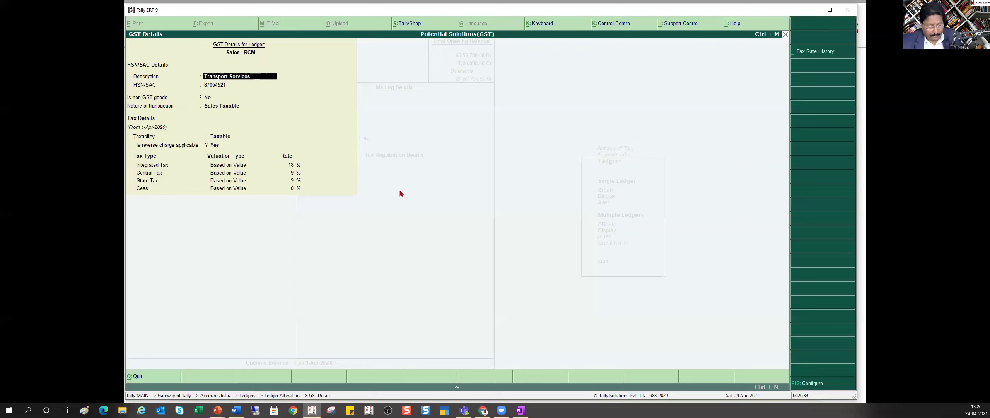
key(Return)
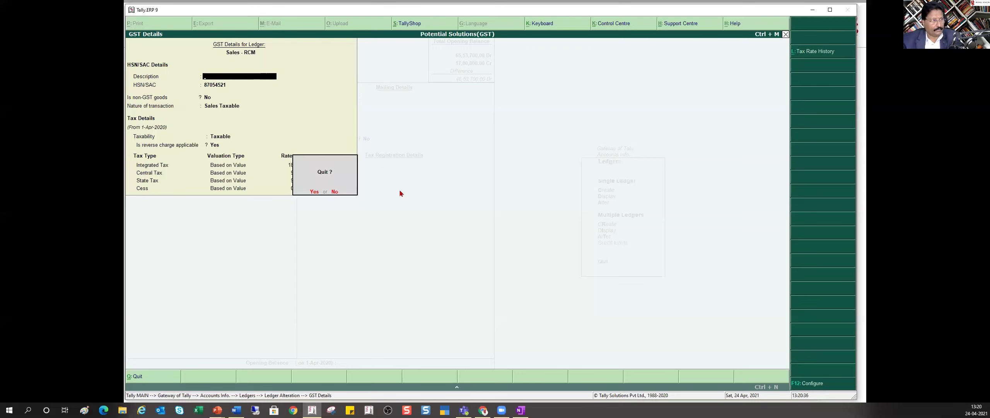
key(Return)
key(Escape)
key(y)
key(Escape)
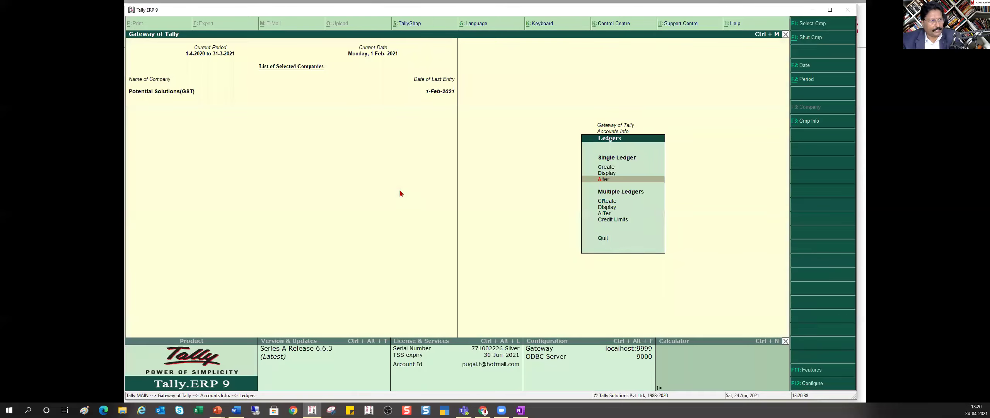
key(Escape)
key(Escape)
Open the November register of sales vouchers from the Statistics report.
key(d)
key(s)
key(s)
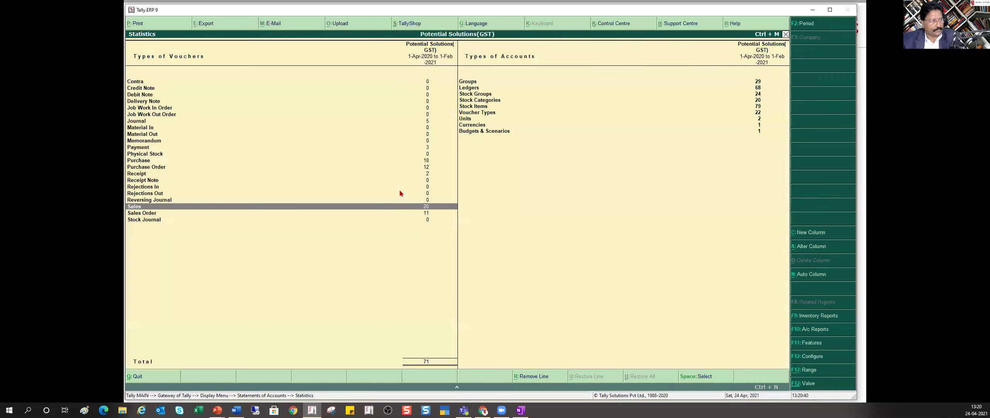
key(Return)
key(Up)
key(Up)
key(Up)
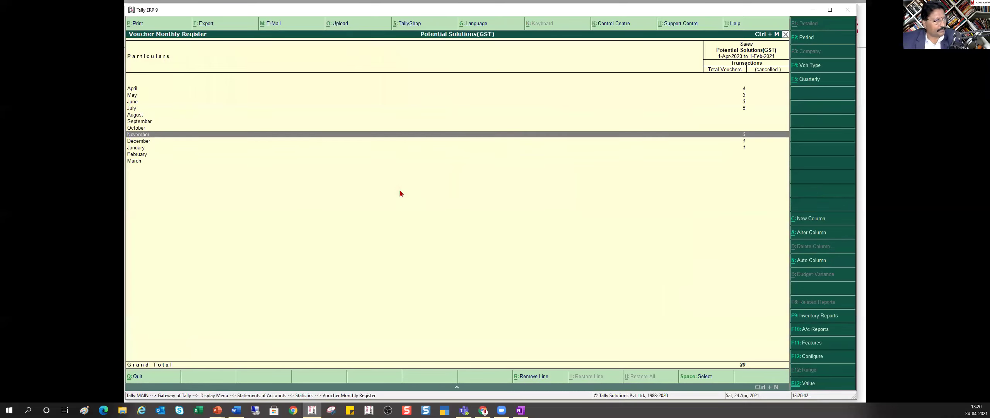
key(Return)
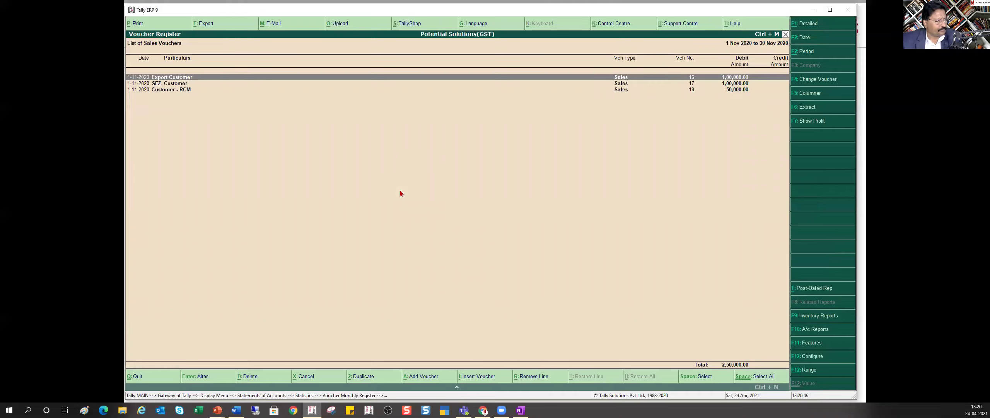
Open the Customer - RCM sales voucher from the November register.
key(Down)
key(Down)
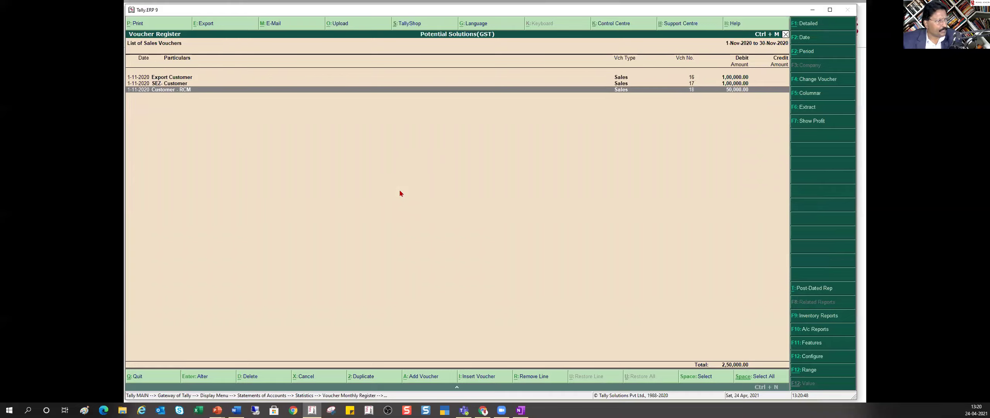
key(Return)
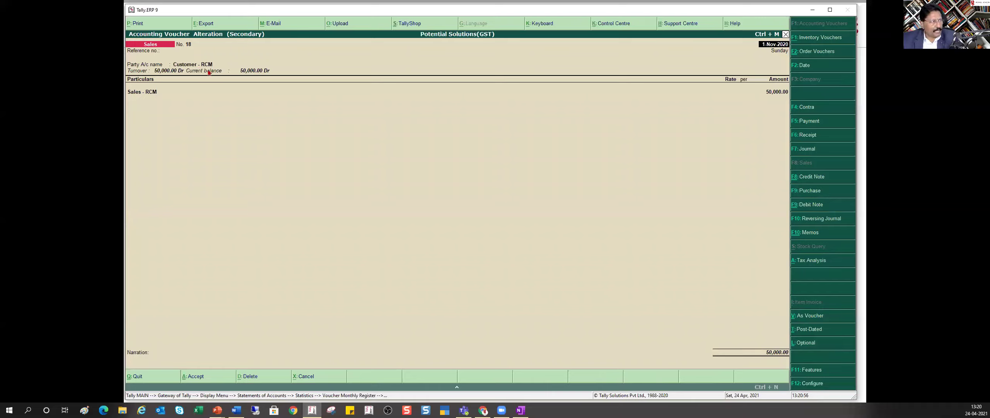
Try adding a CGST line below Sales - RCM in the voucher, leaving its ledger description blank.
click(767, 92)
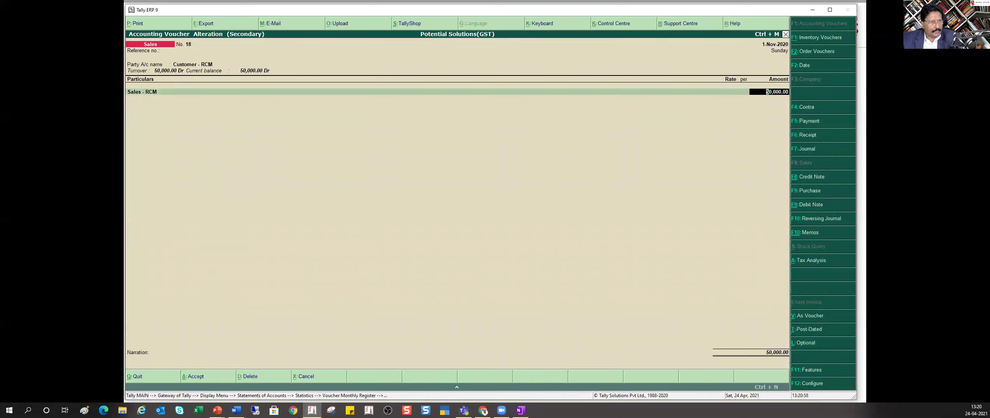
key(Return)
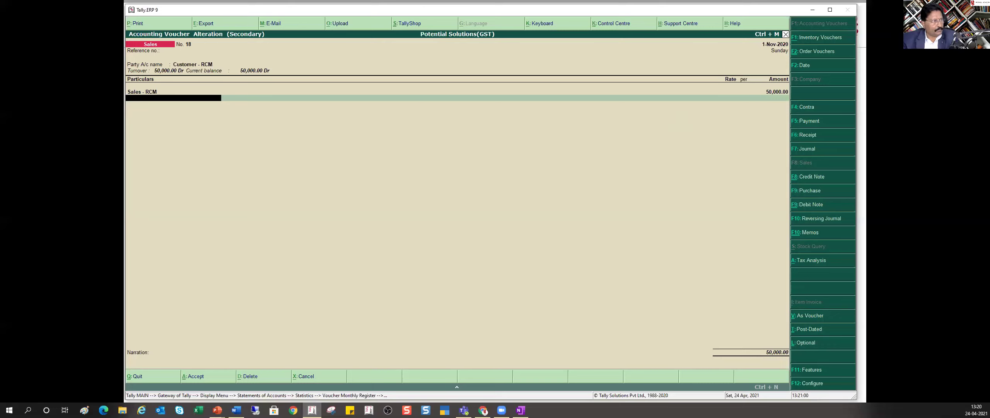
text(cgst)
key(Return)
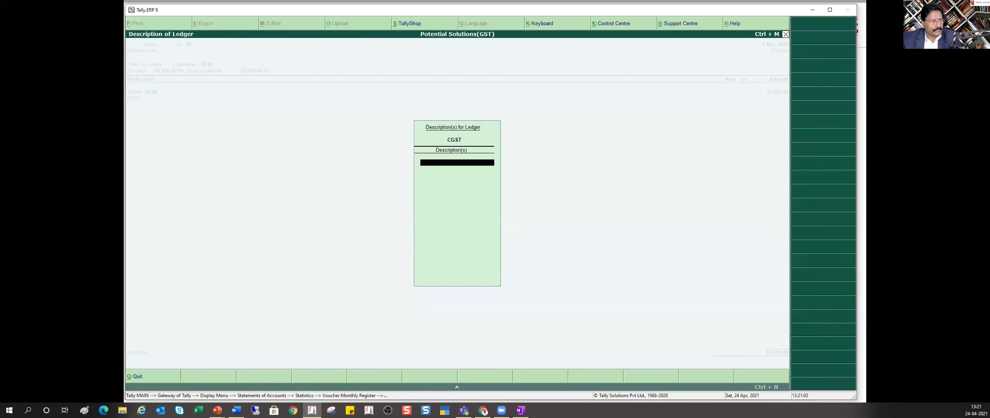
key(Return)
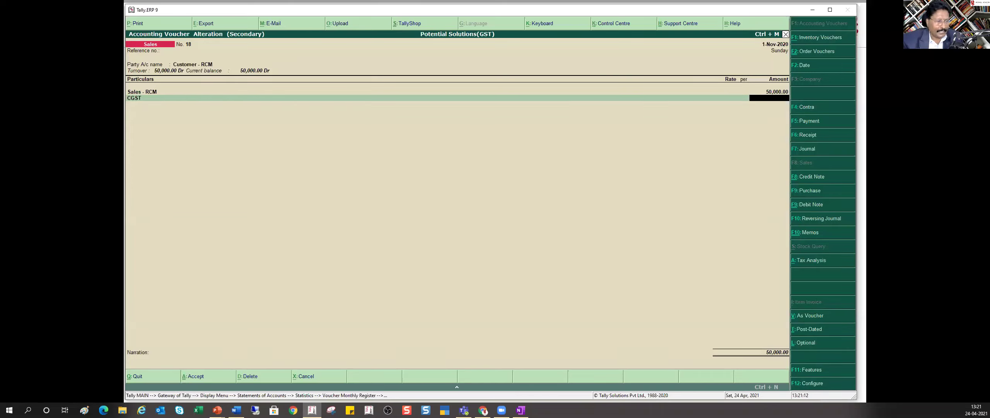
Replace the CGST line in the Customer - RCM voucher with IGST.
key(BackSpace)
text(Igs)
key(Return)
key(Return)
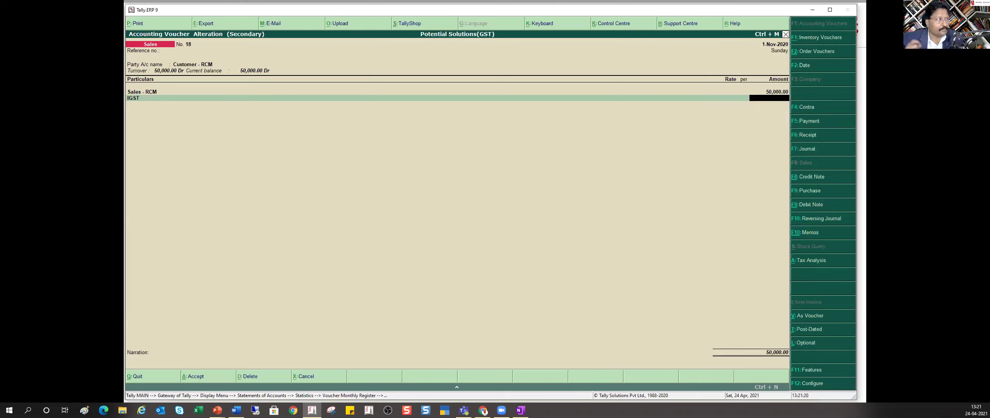
Remove the IGST line by choosing End of List and close the Customer - RCM voucher.
key(BackSpace)
key(Up)
key(Up)
key(Up)
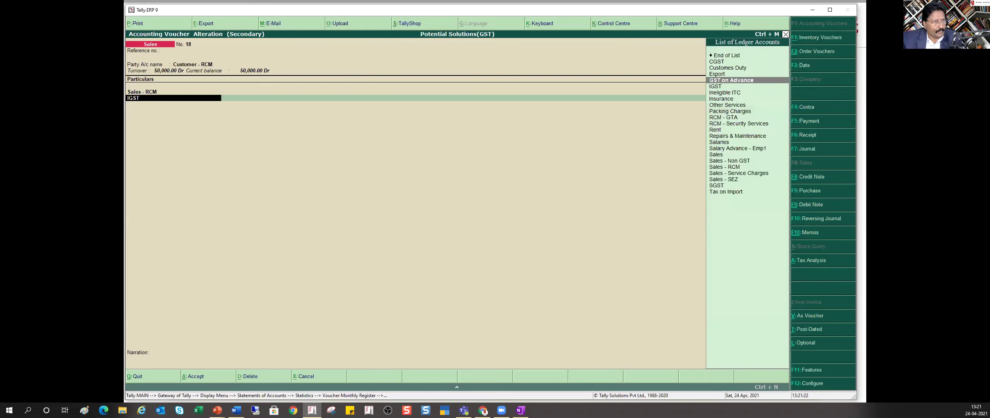
key(Return)
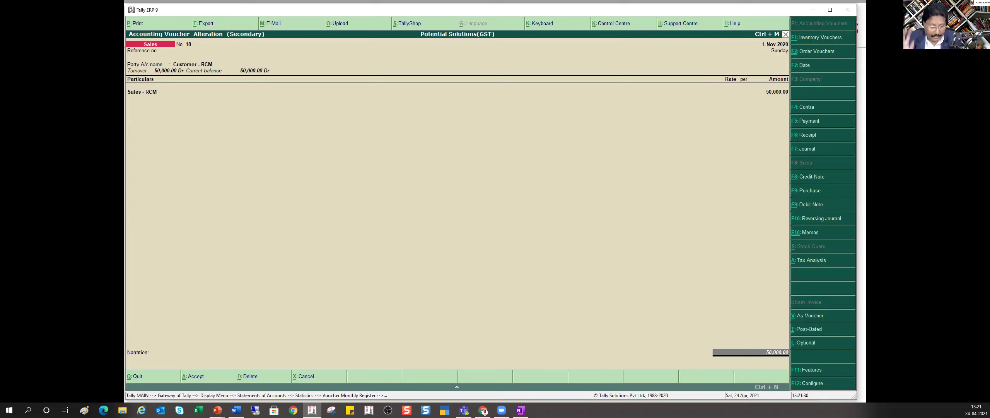
key(Escape)
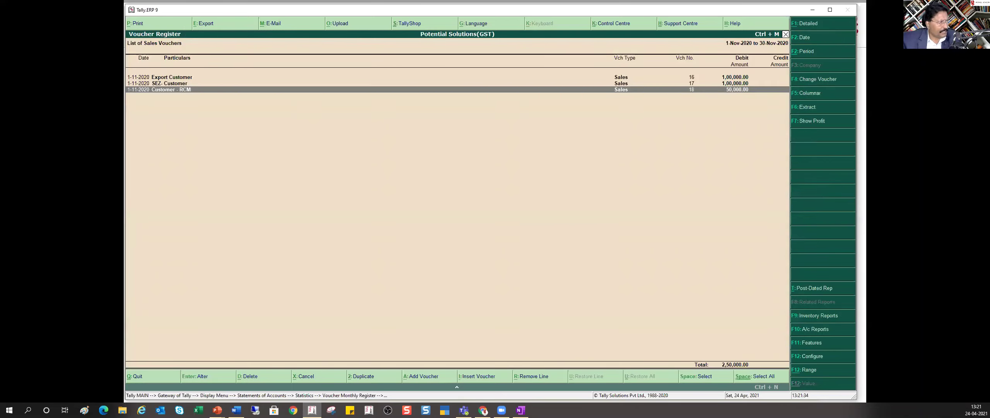
View the Export Customer party ledger from sales voucher 16 and return to the November voucher register.
key(Up)
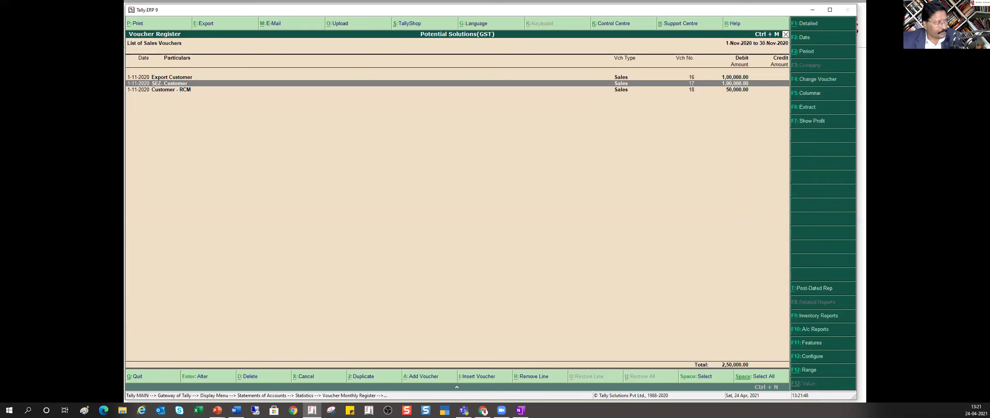
key(Up)
key(Return)
key(Return)
key(Return)
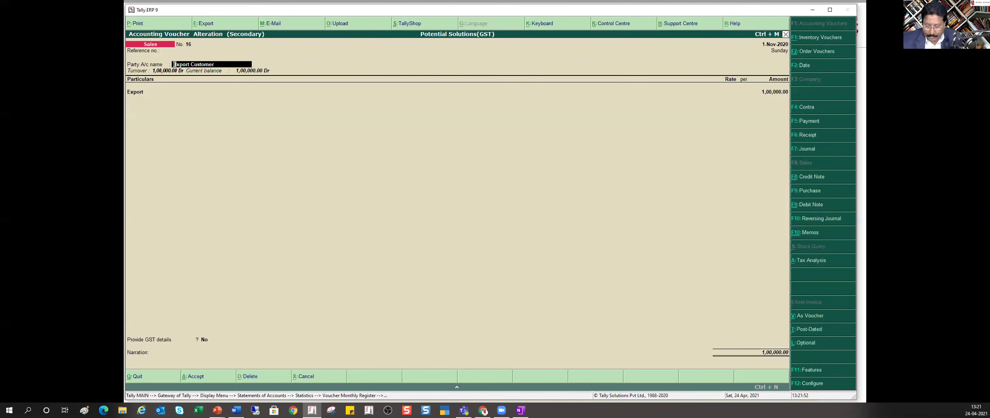
key(ctrl+Return)
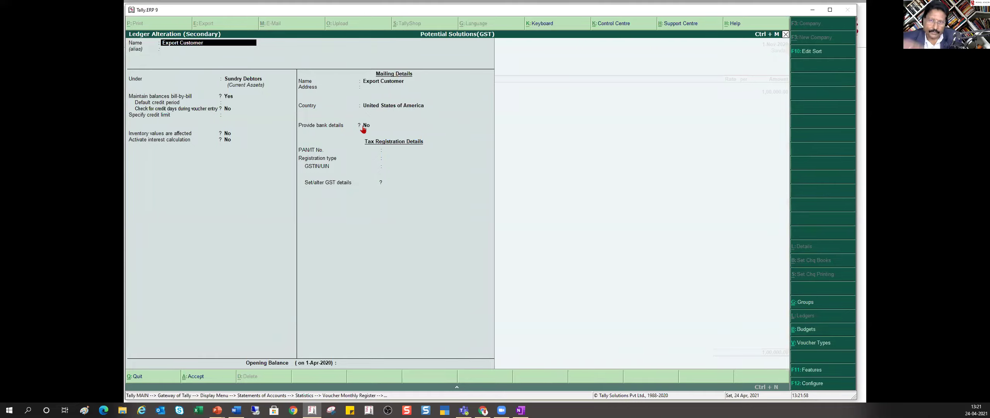
key(BackSpace)
key(Escape)
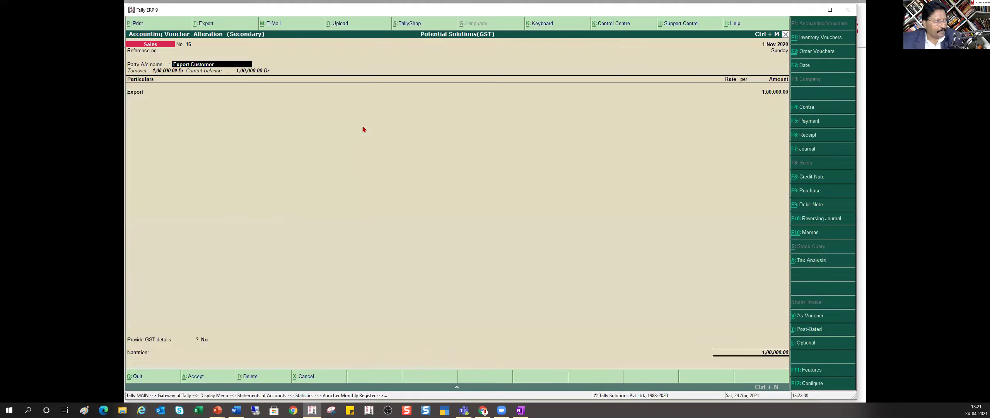
key(Escape)
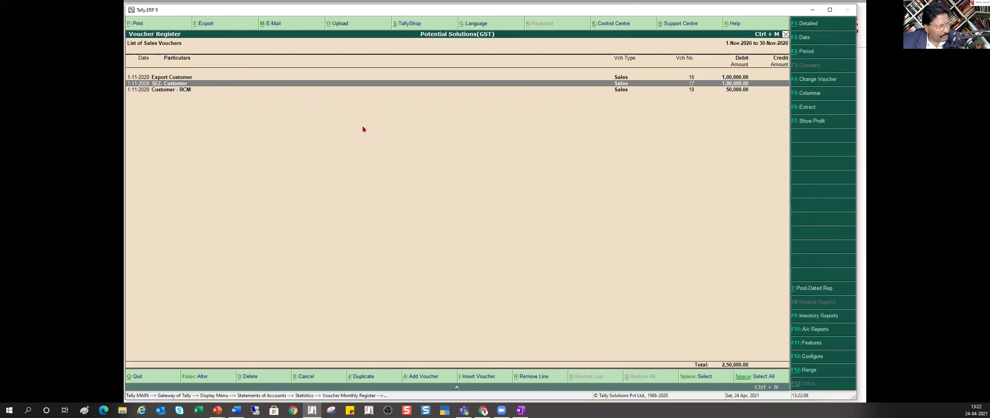
Open the GST details of the SEZ- Customer party ledger from sales voucher 17.
key(Return)
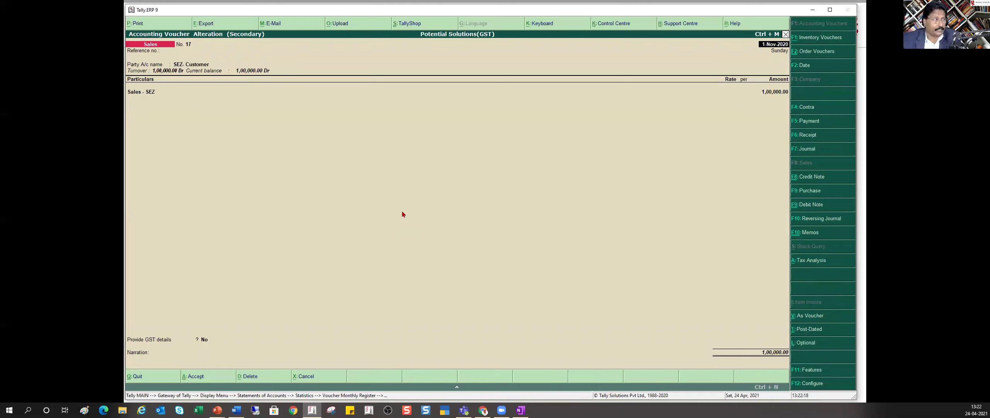
click(183, 63)
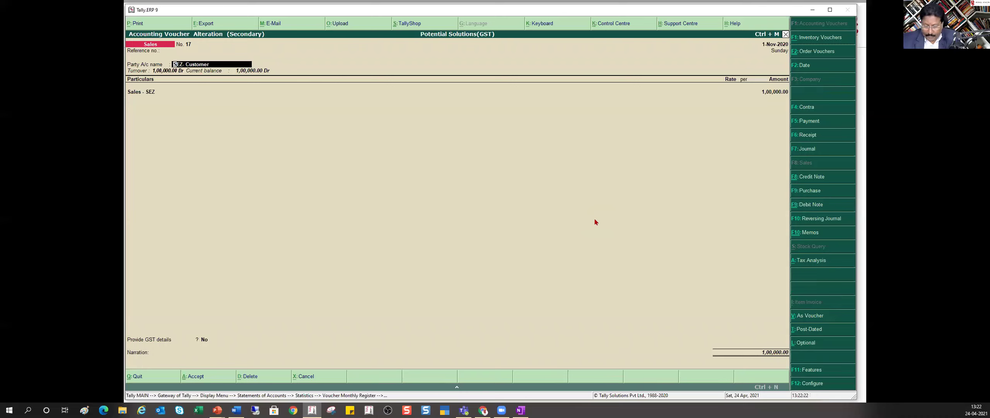
key(ctrl+Return)
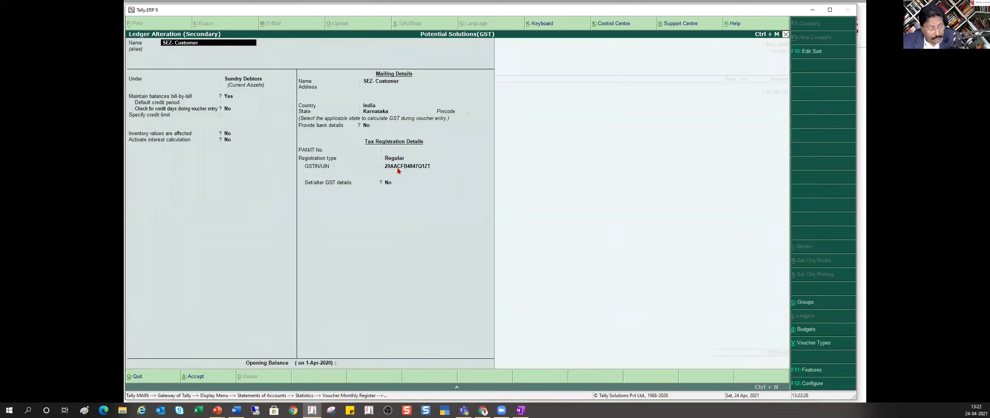
click(388, 183)
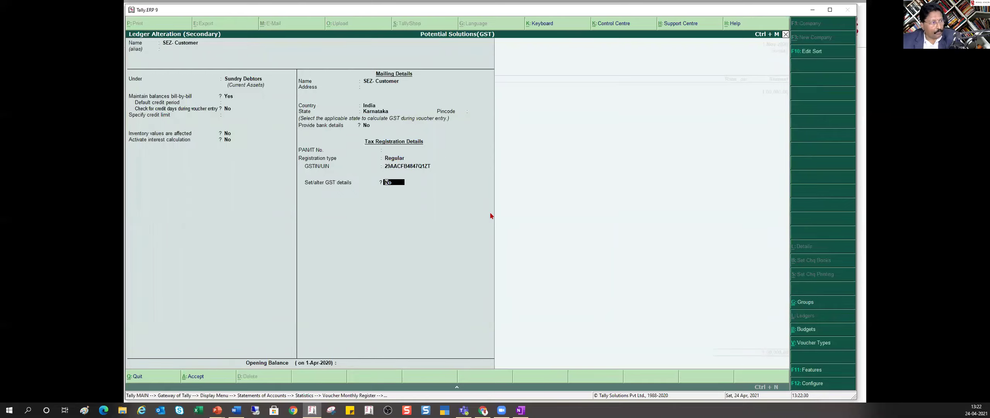
key(y)
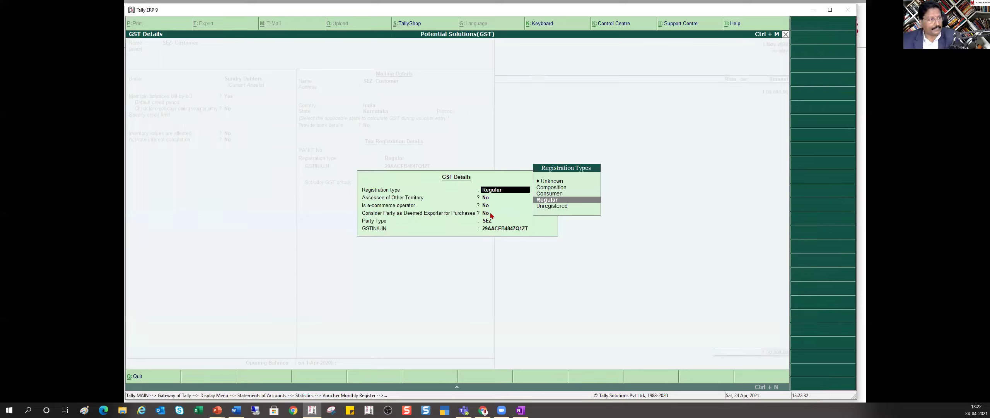
Keep SEZ as the party type in the GST details and save the SEZ- Customer ledger.
key(Return)
key(Return)
key(Return)
key(Return)
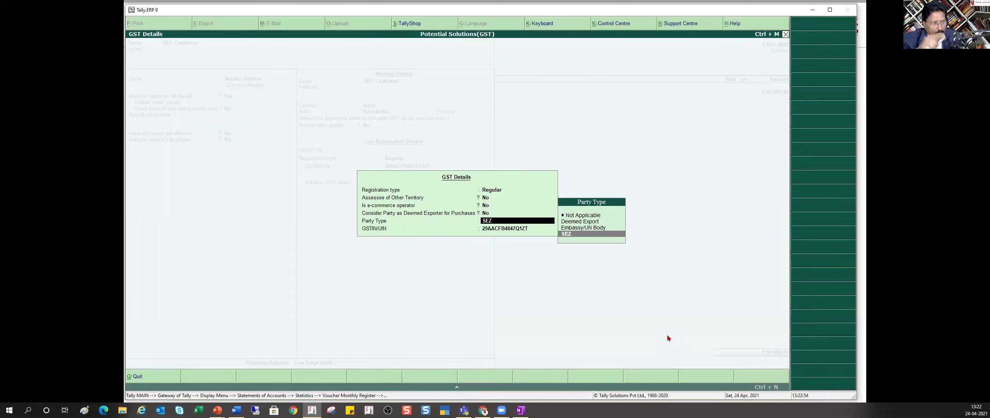
key(Return)
key(Return)
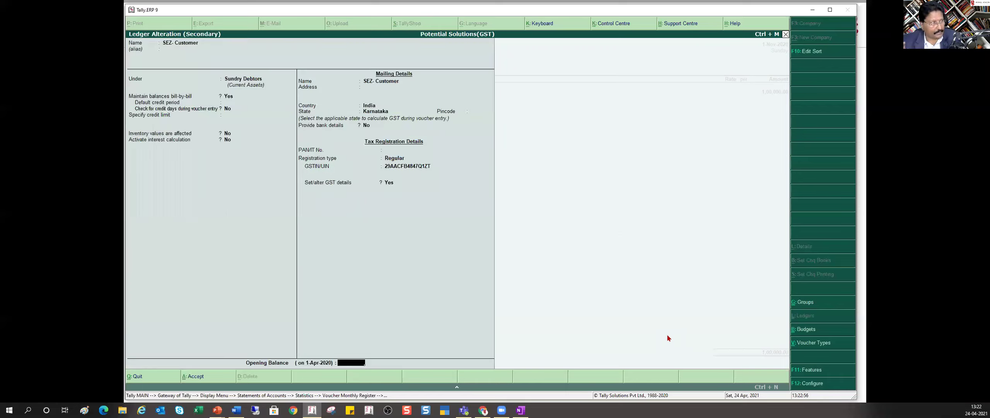
key(ctrl+a)
key(ctrl+a)
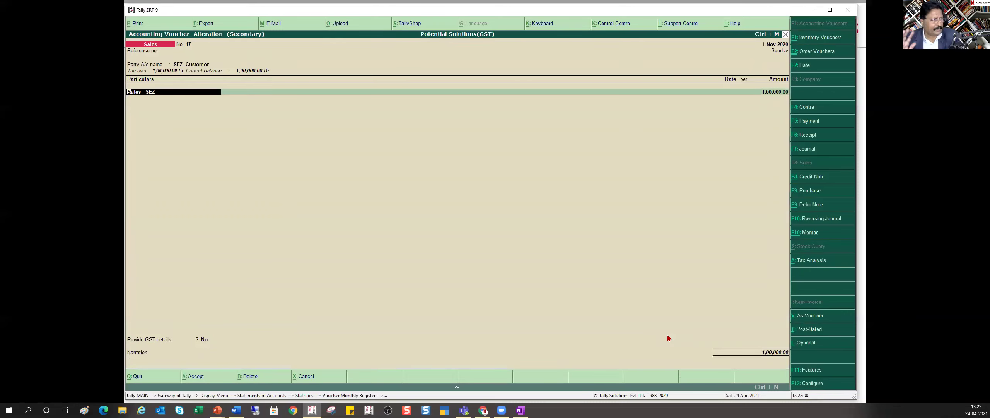
Quit sales voucher 17 without saving and return from the November sales register to the Gateway of Tally.
key(BackSpace)
key(Escape)
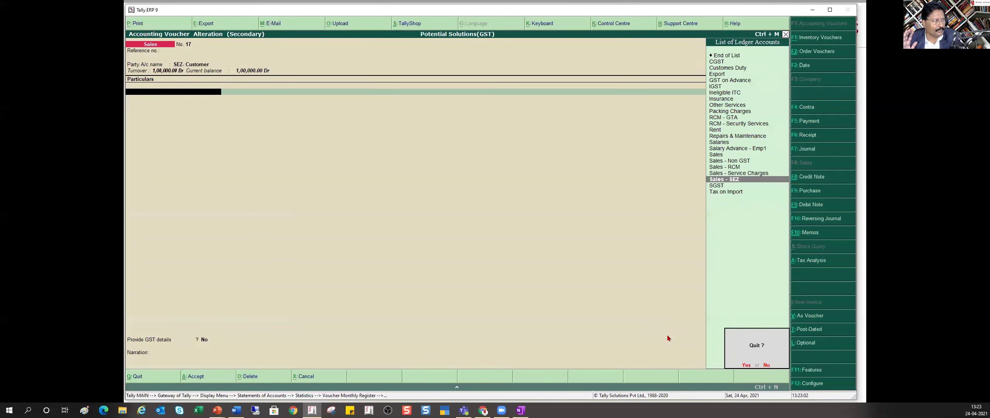
key(y)
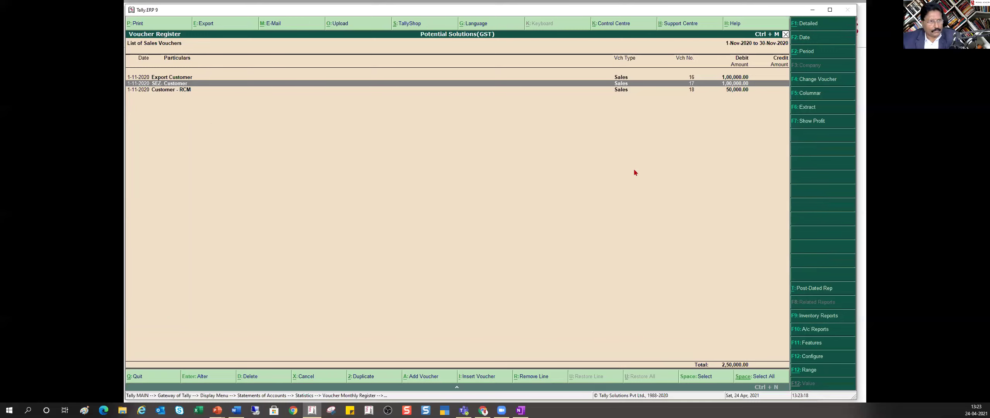
key(Escape)
key(Escape)
key(Escape)
key(Escape)
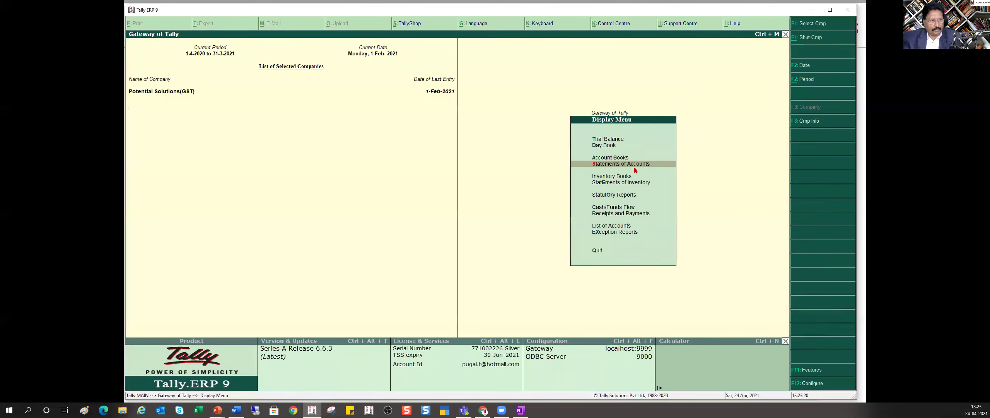
key(Escape)
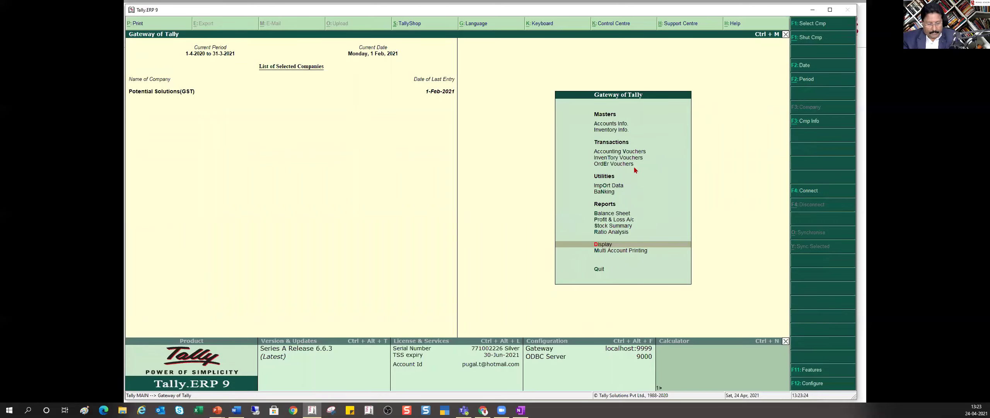
Open the GSTR-1 report and set its period to 1-11 through 30-11.
key(Return)
key(u)
key(g)
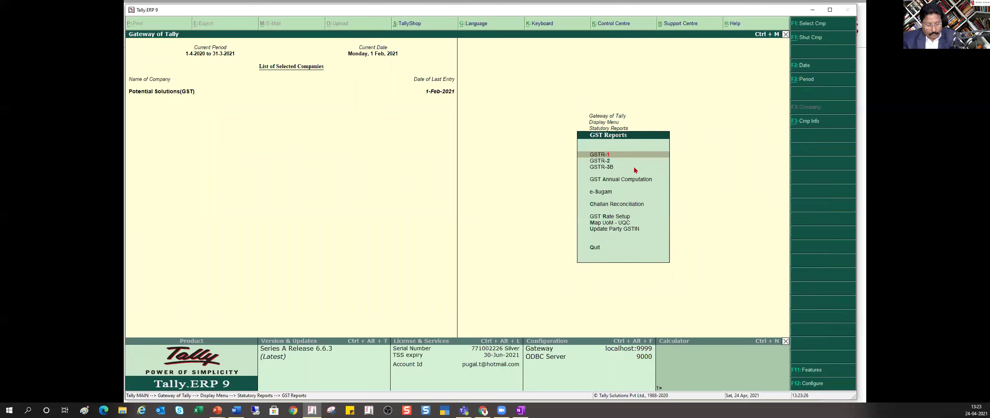
key(Return)
key(F2)
text(1-11)
key(Return)
text(30-11)
key(Return)
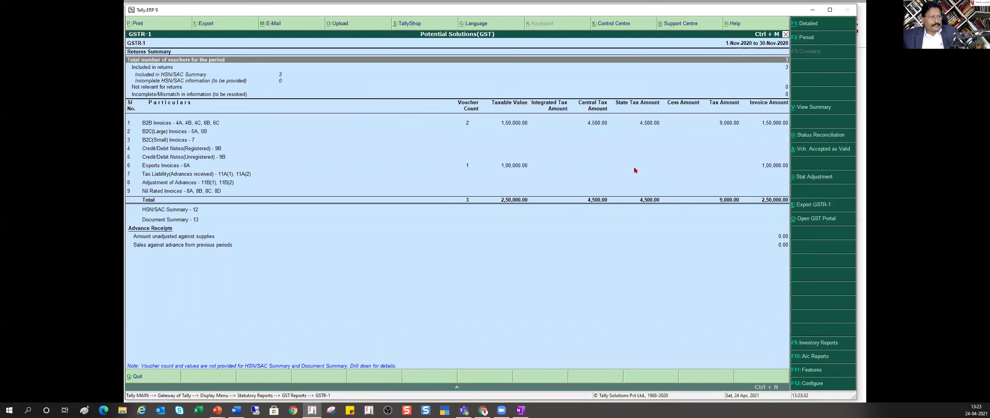
Examine the GSTR-1 returns summary down to the Exports Invoices - 6A row.
key(Down)
key(Down)
key(Down)
key(Down)
key(Down)
key(Down)
key(Down)
key(Down)
key(Down)
key(Down)
key(Down)
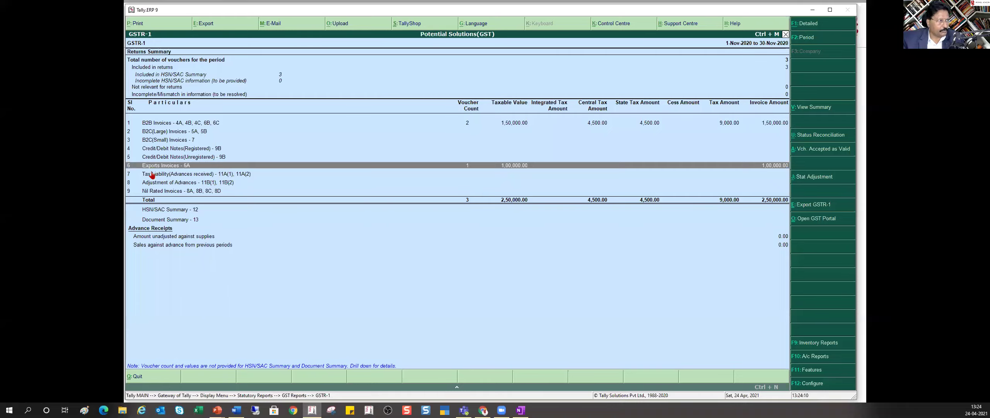
Review the SEZ- Customer and Customer - RCM entries under B2B Invoices and return to the GSTR-1 summary.
key(Up)
key(Up)
key(Up)
key(Up)
key(Up)
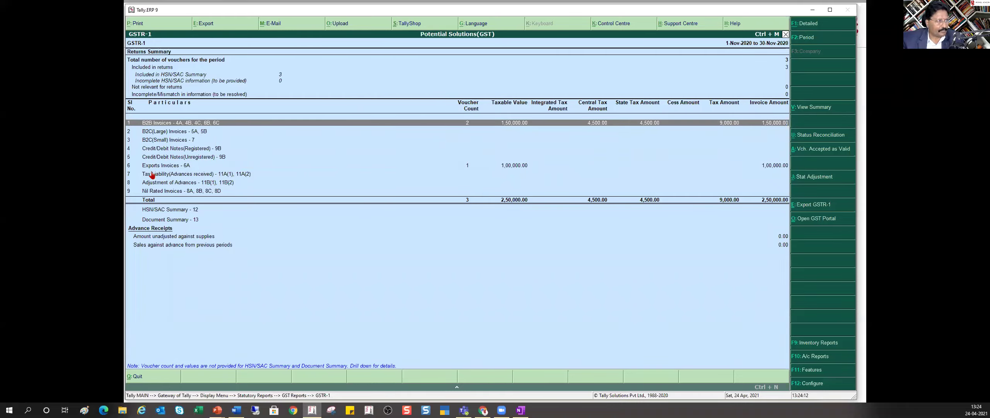
key(Return)
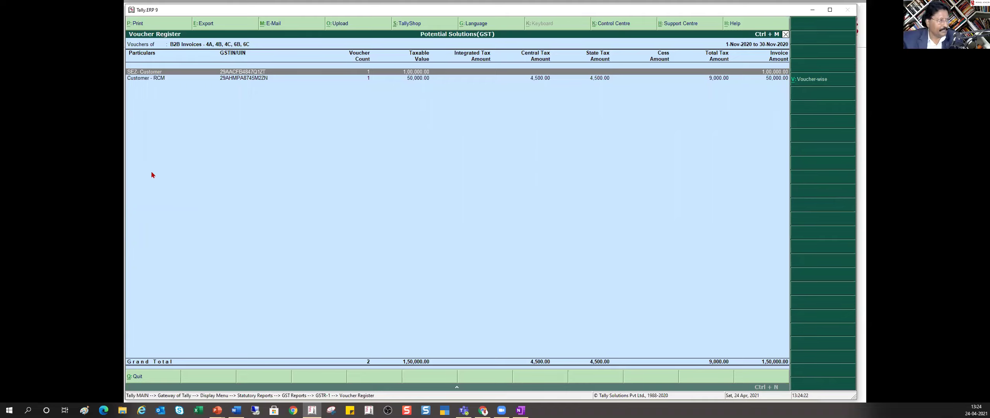
key(Down)
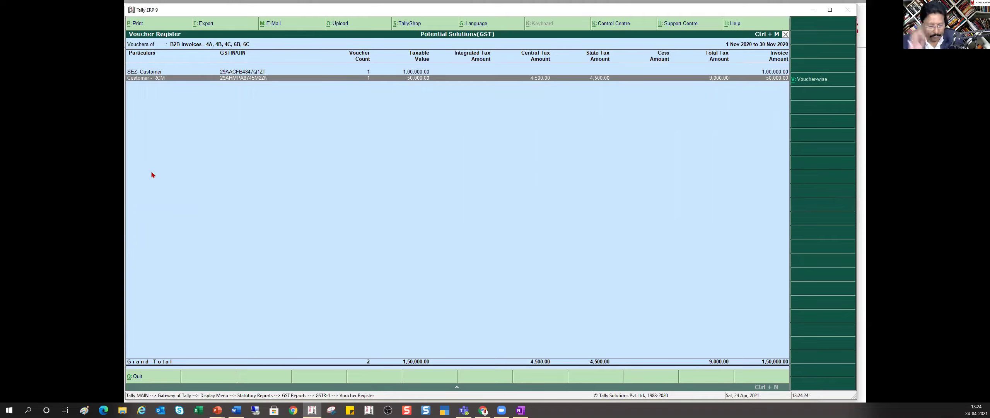
key(Escape)
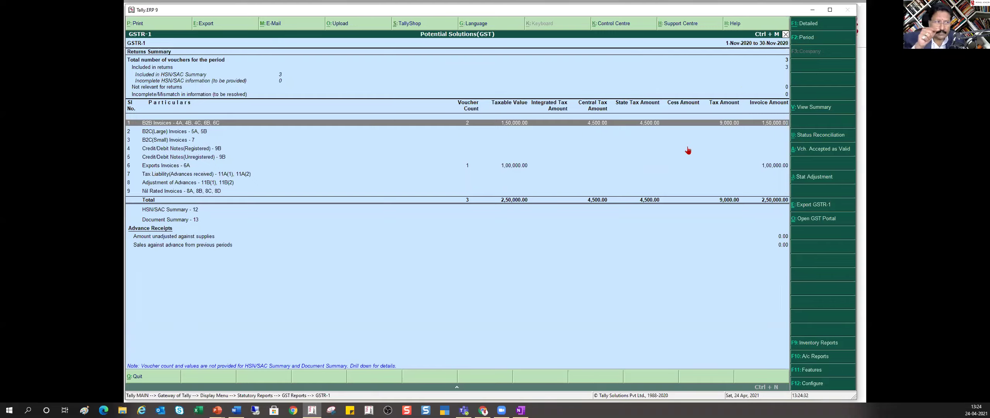
key(Return)
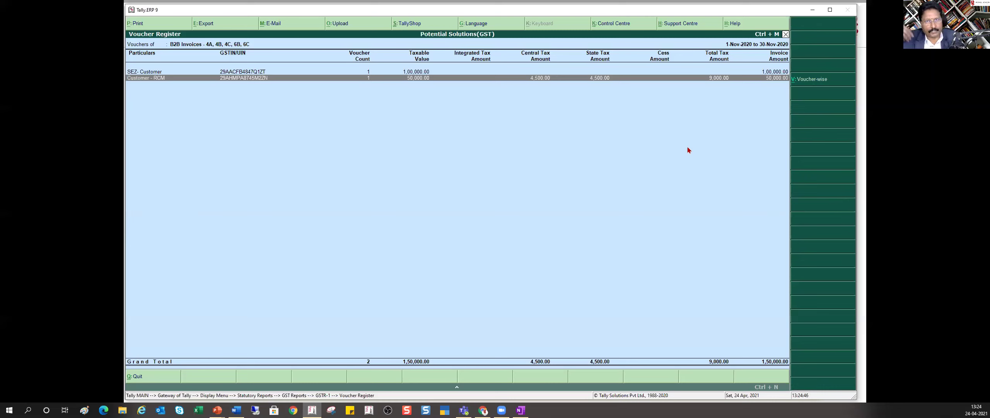
key(Escape)
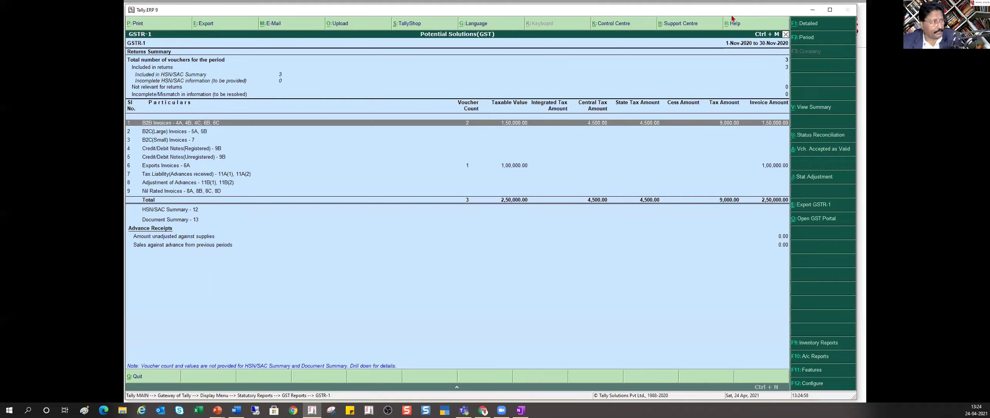
Export the November GSTR-1 as Excel (Spreadsheet) to d:\data with the document summary, opening the exported file and overwriting the existing one.
click(169, 96)
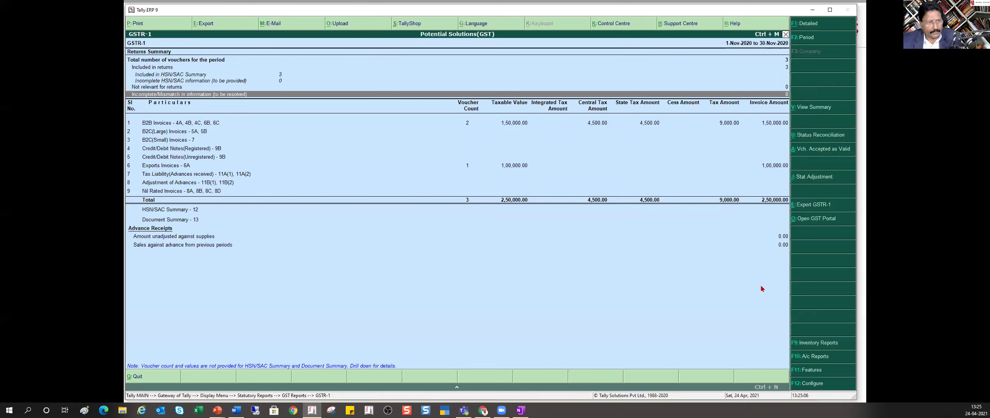
click(820, 209)
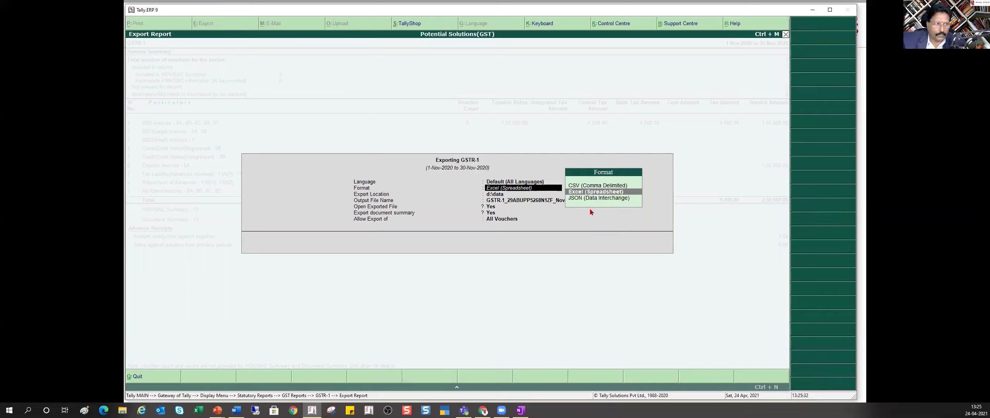
key(Down)
key(Up)
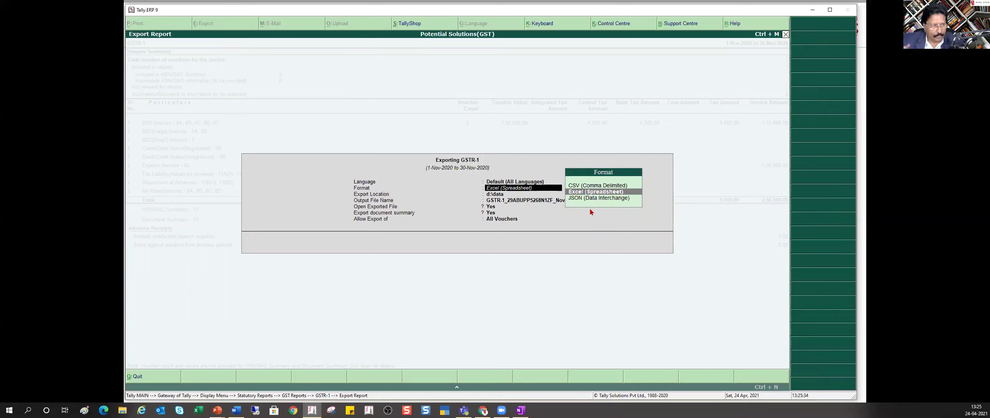
key(Return)
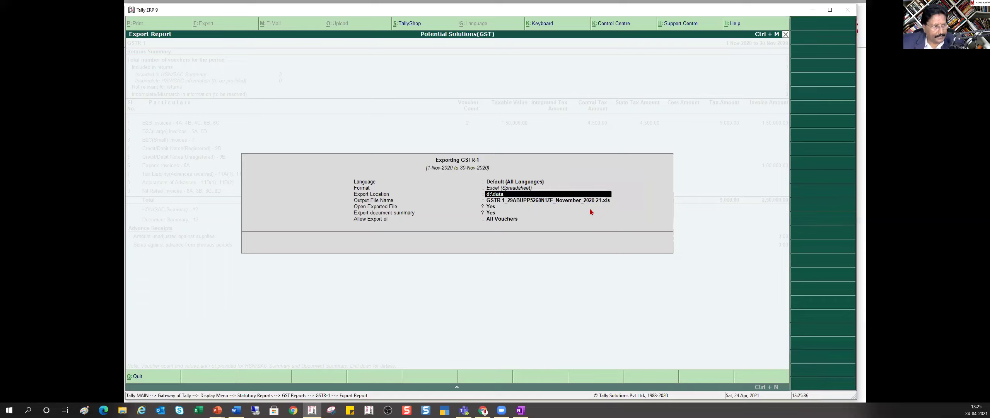
key(Return)
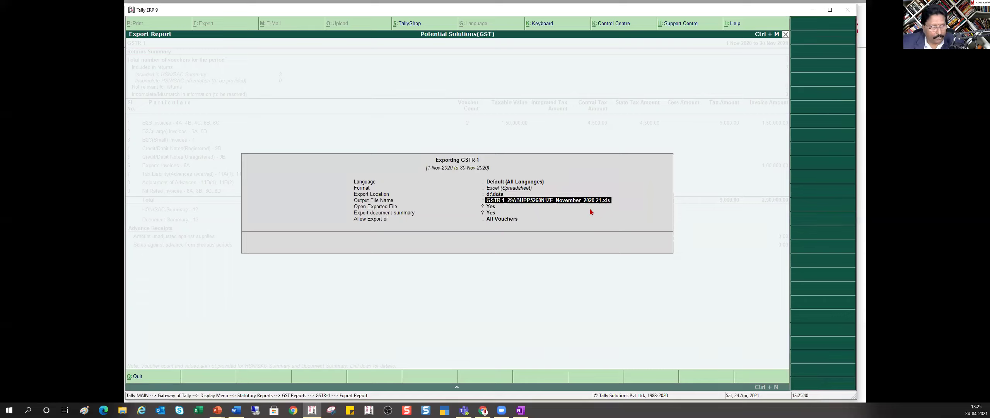
key(Return)
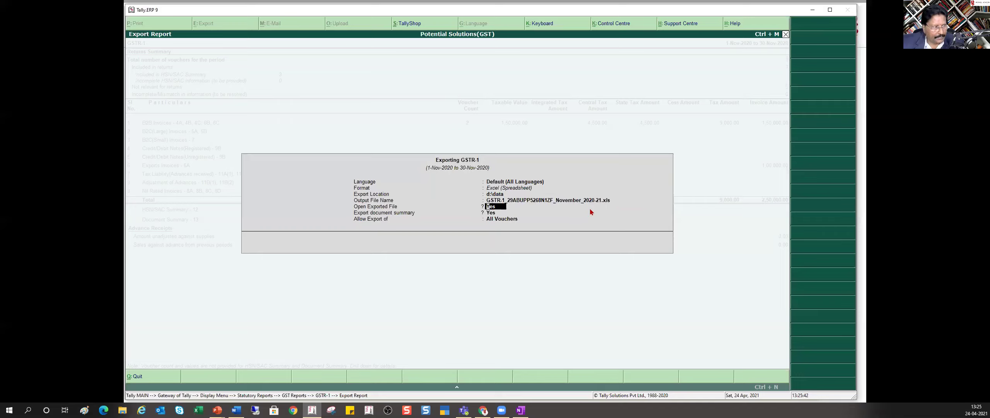
key(Return)
key(Return)
key(Return)
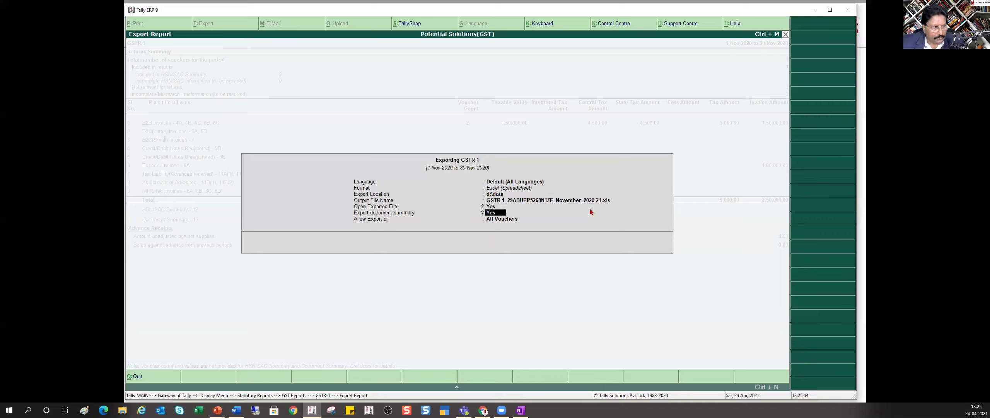
key(Return)
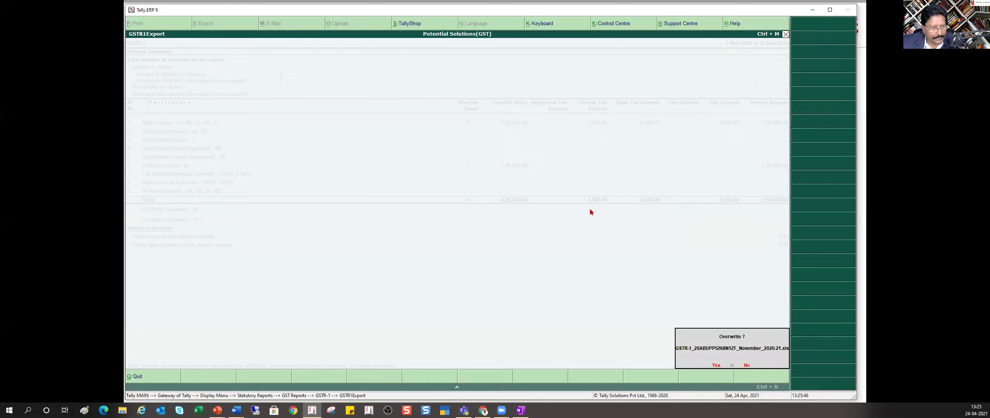
key(Return)
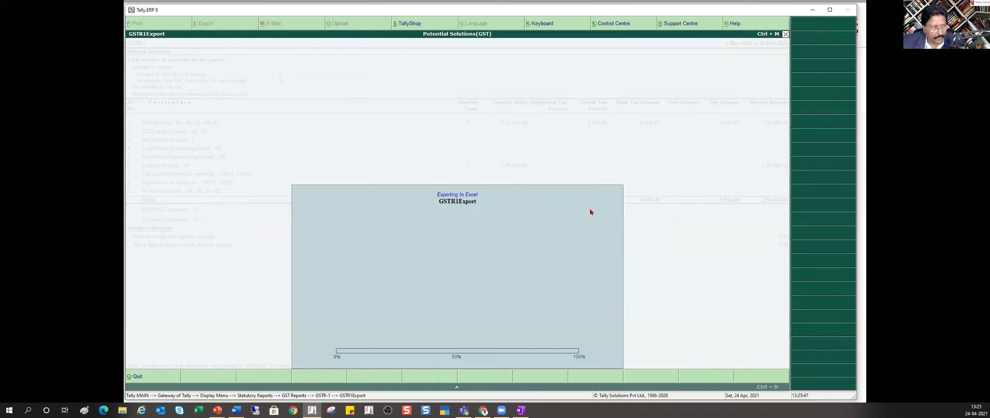
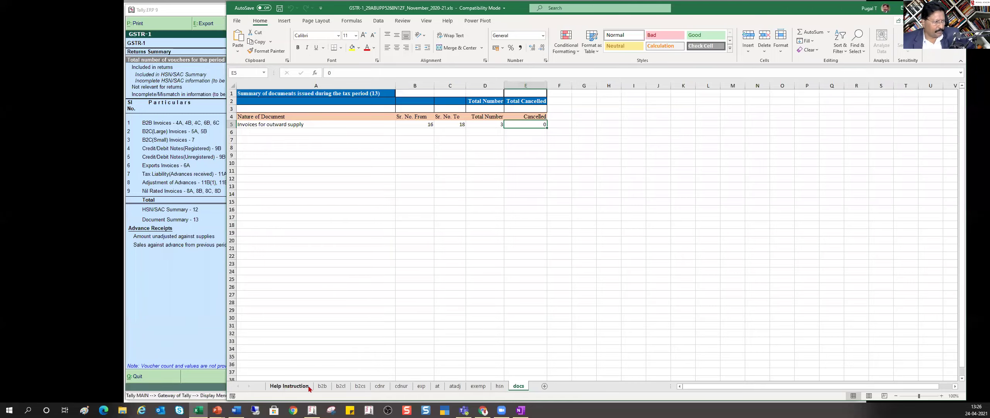
Check the Reverse Charge values of invoices 17 and 18 on the exported workbook's b2b sheet and close Excel.
click(324, 386)
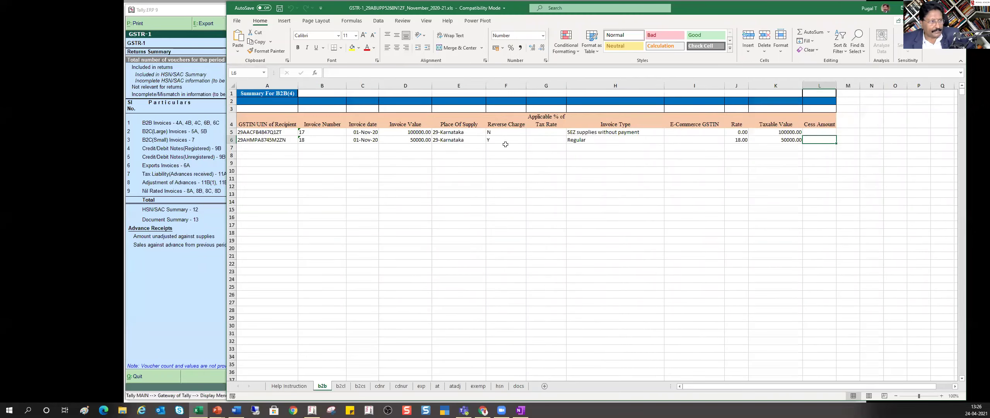
click(503, 139)
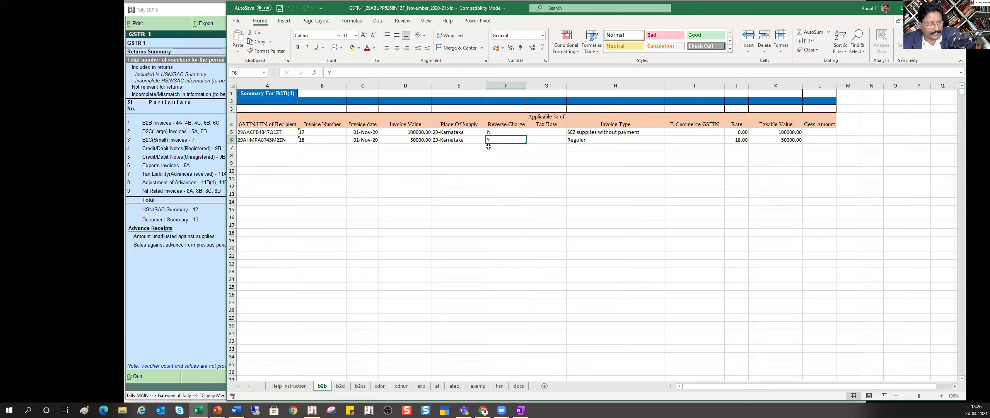
click(491, 132)
click(491, 140)
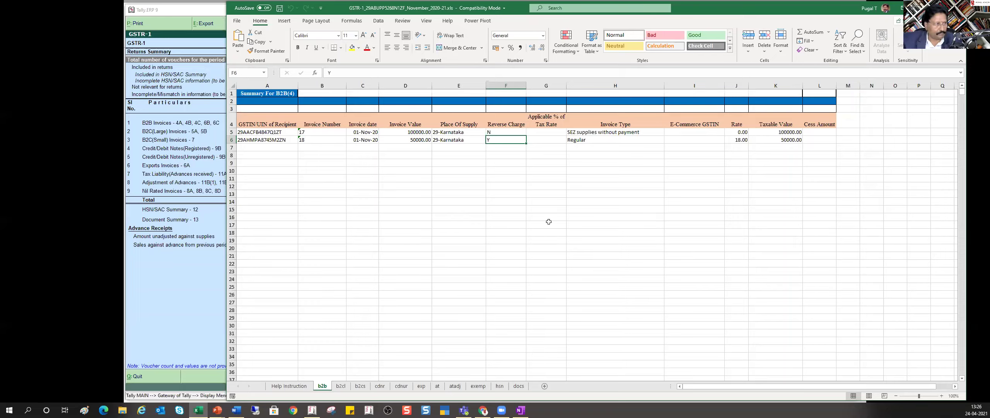
key(alt+F4)
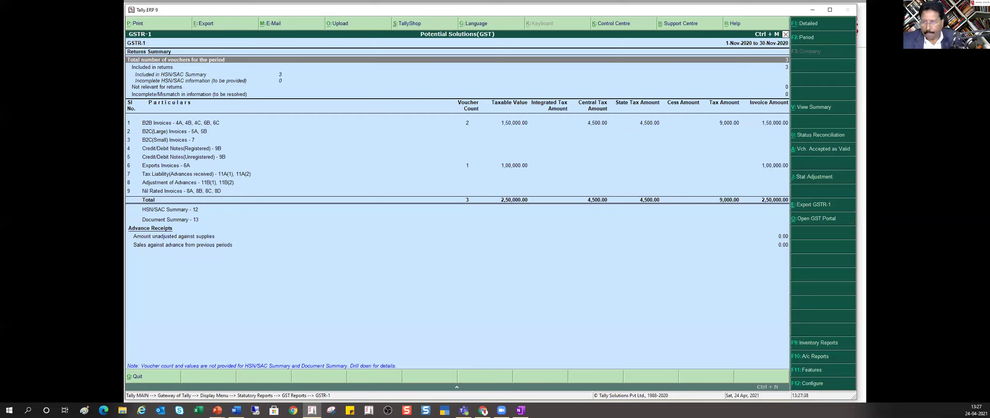
Leave the GSTR-1 report and open the Statistics report under Statements of Accounts.
key(Escape)
key(Escape)
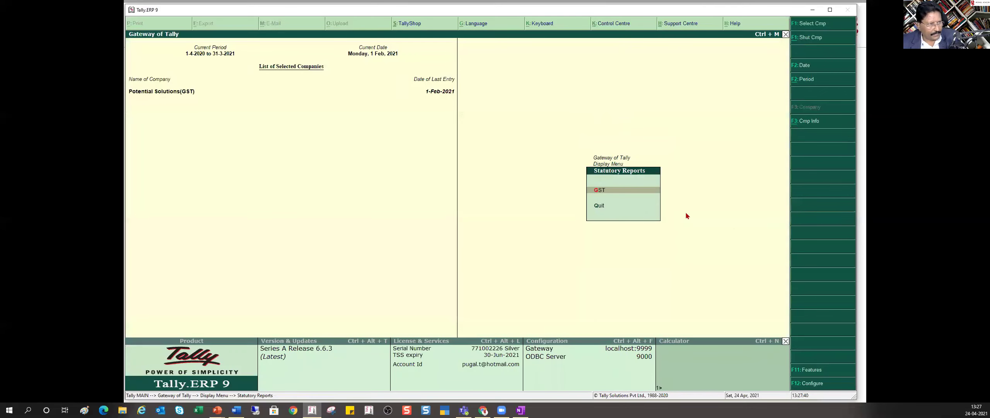
key(Escape)
key(Escape)
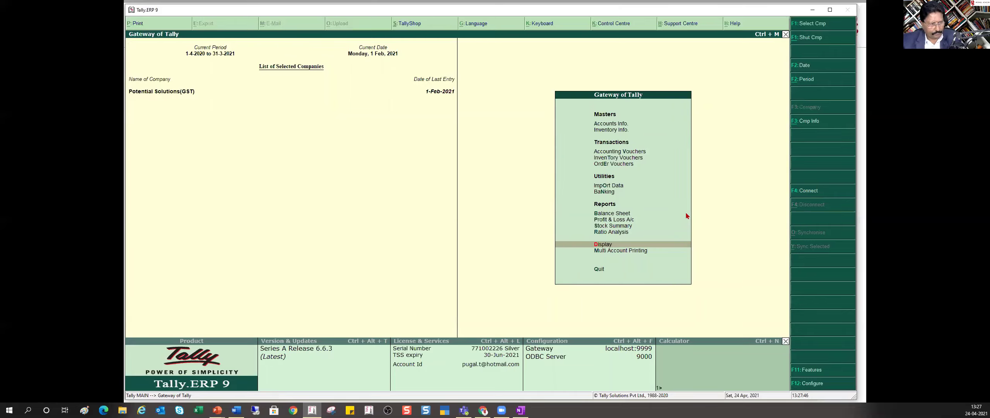
key(Return)
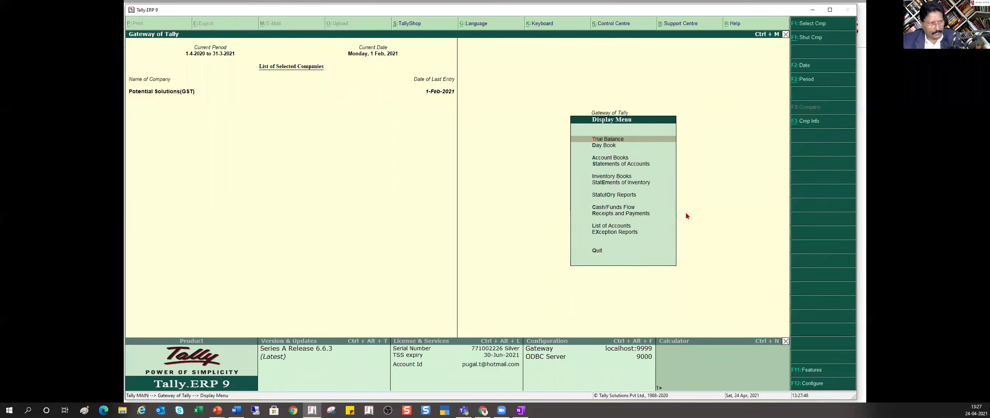
key(s)
key(Return)
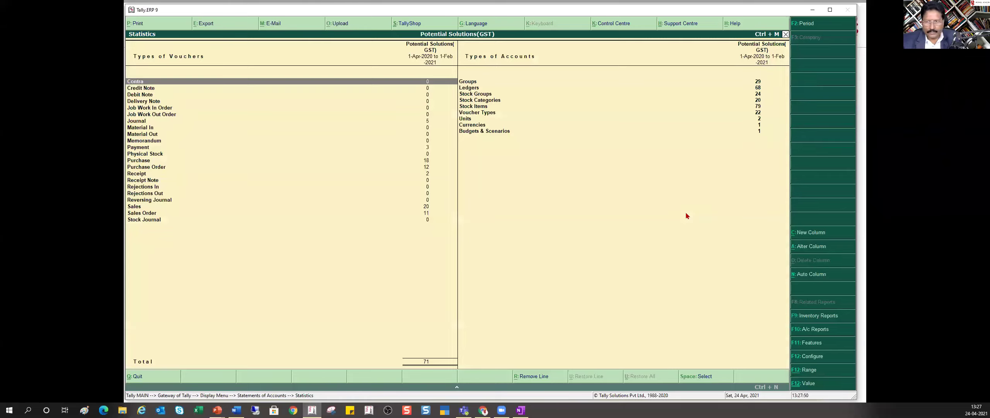
Open the Non GST Supplier purchase voucher 18 from the December purchase voucher register.
key(Down)
key(Down)
key(Down)
key(Down)
key(Down)
key(Down)
key(Down)
key(Down)
key(Down)
key(Down)
key(Down)
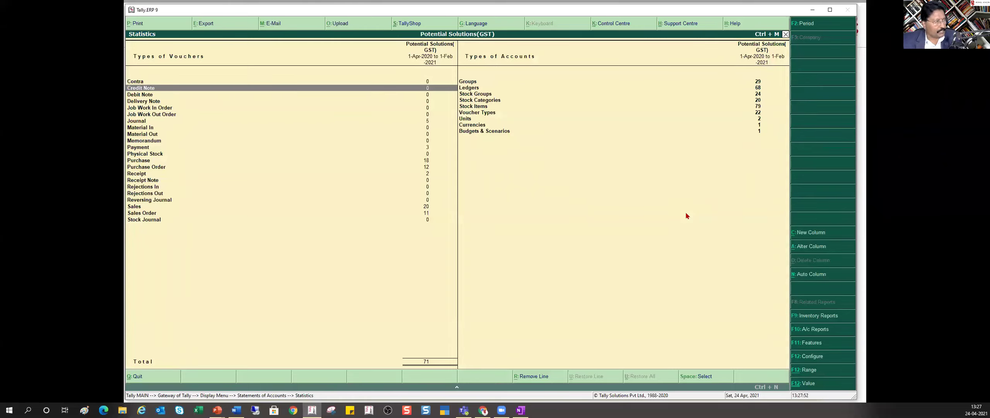
key(Down)
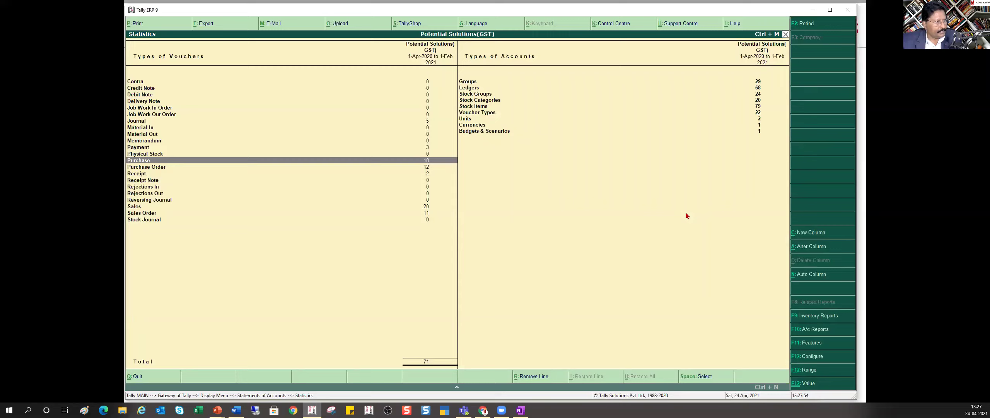
key(Return)
key(Up)
key(Up)
key(Return)
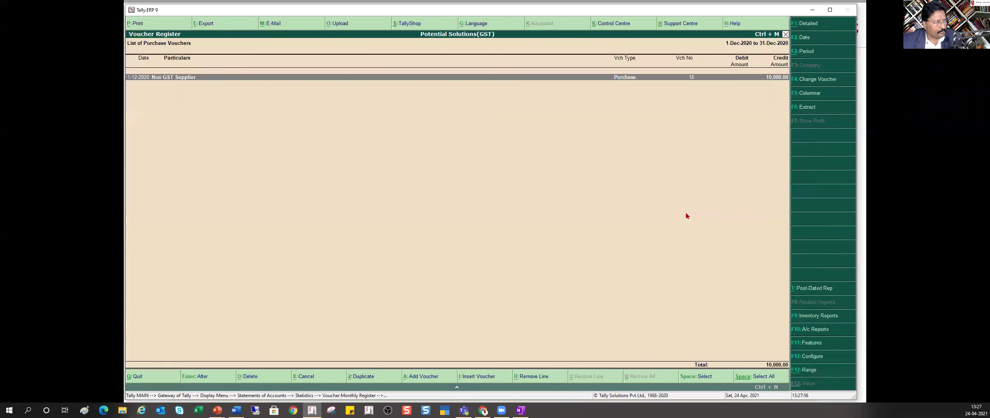
key(Return)
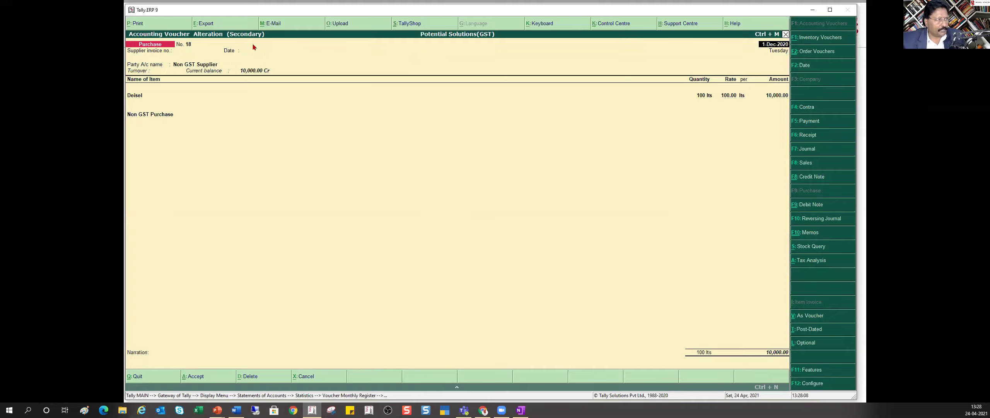
Examine the registration details of the Non GST Supplier ledger from purchase voucher 18 and return without saving.
click(214, 65)
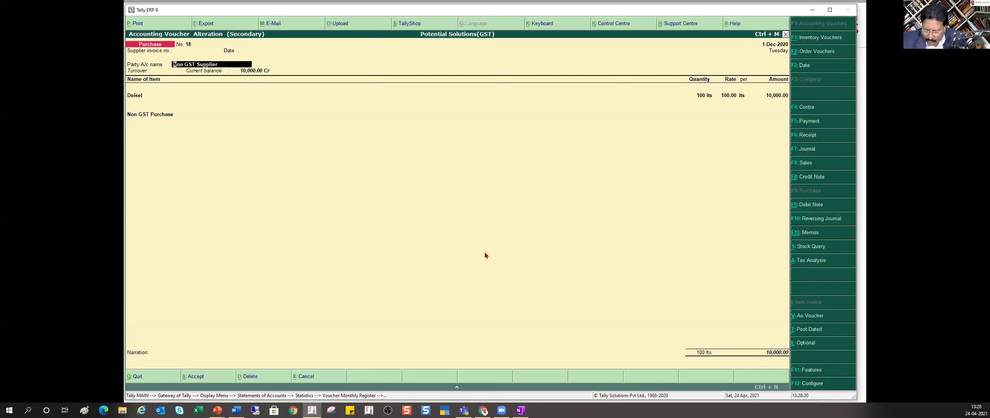
key(ctrl+Return)
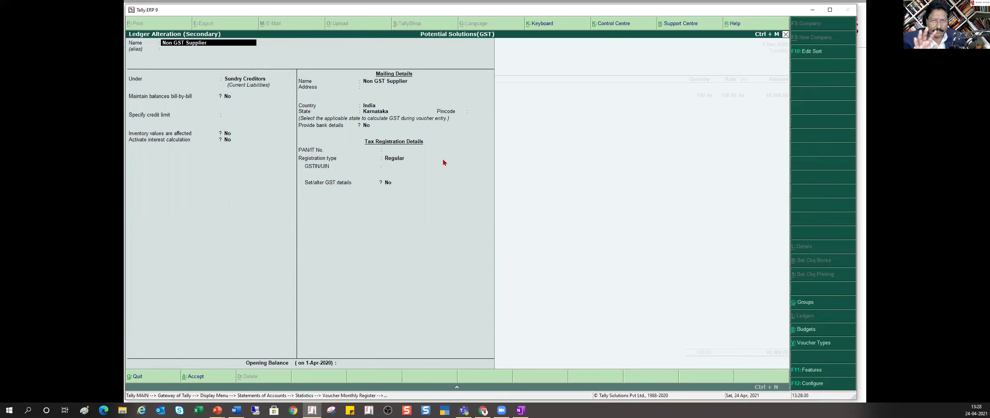
text(Q)
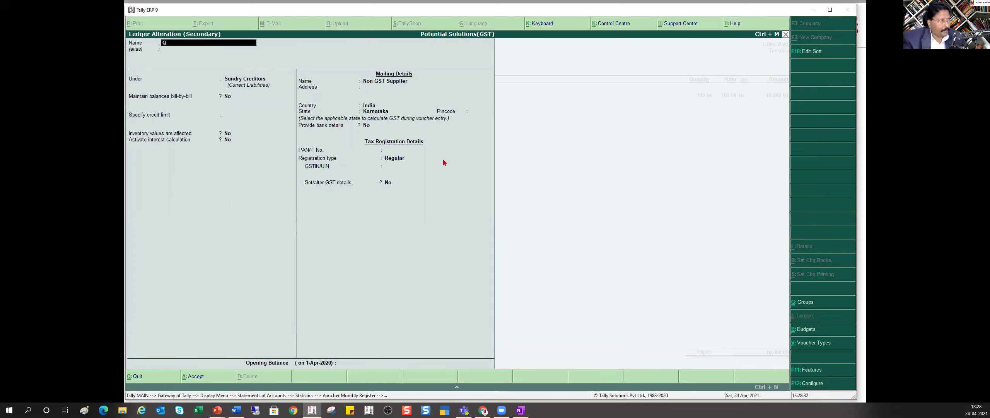
key(Escape)
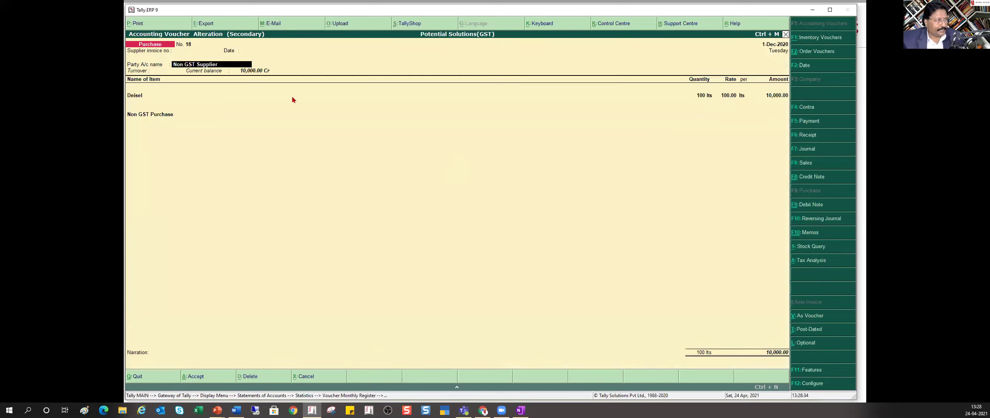
Examine the GST details of the Deisel stock item from the voucher and return without saving changes.
click(139, 98)
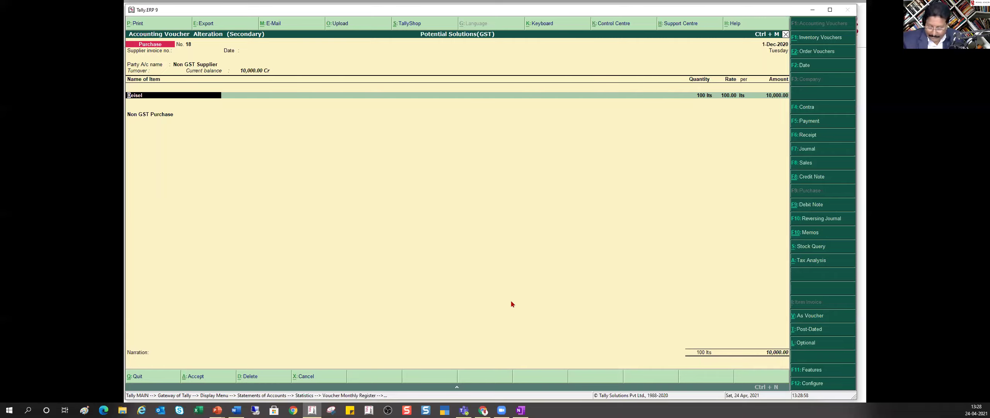
key(ctrl+Return)
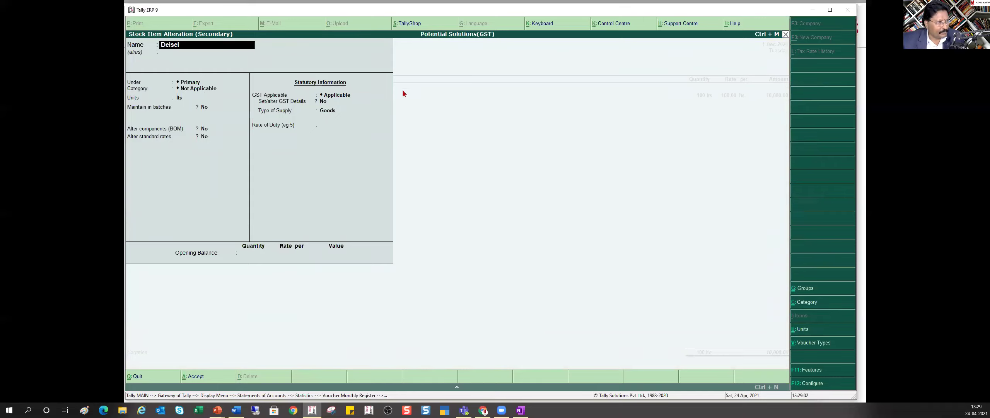
click(324, 103)
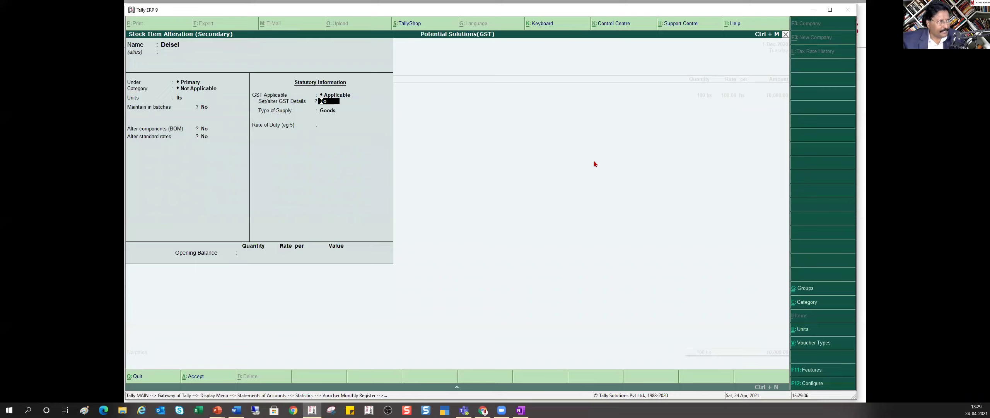
text(y)
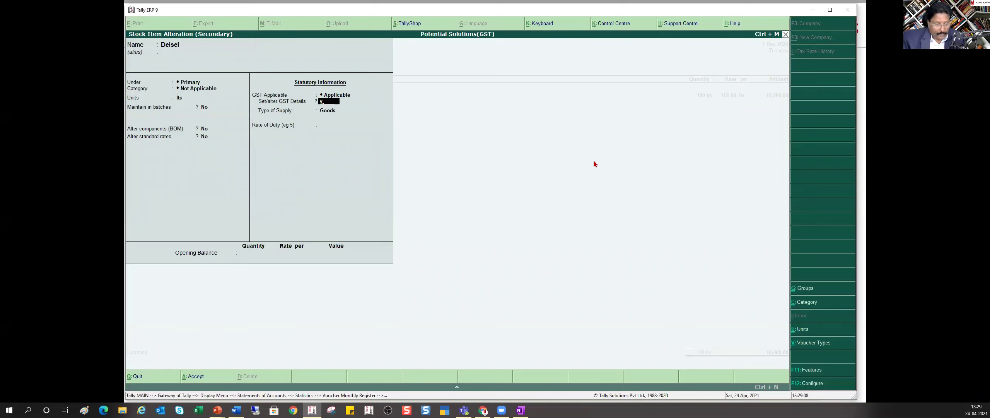
key(Return)
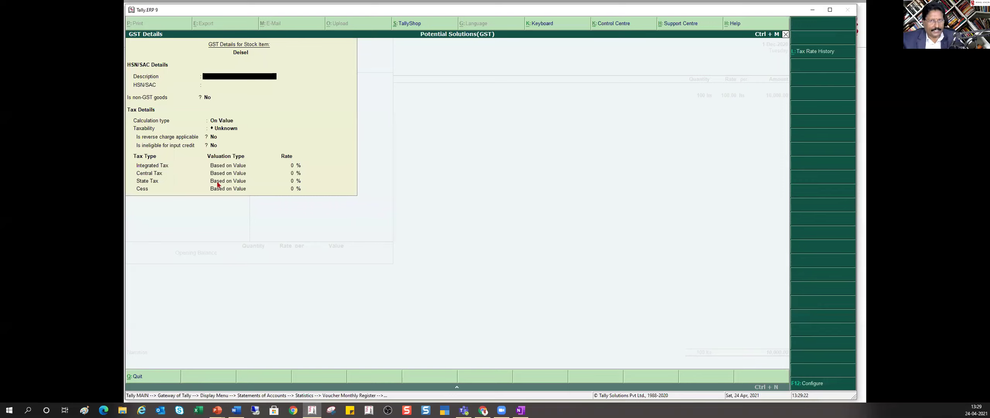
key(Escape)
key(Return)
key(Return)
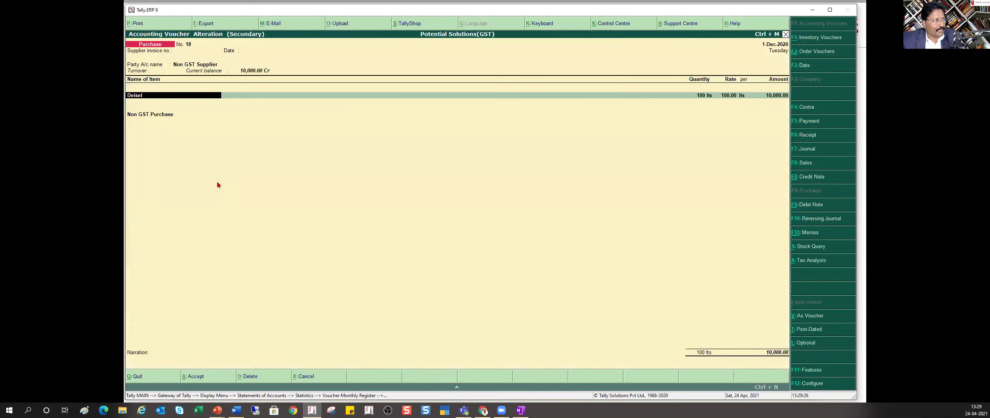
Go through the Deisel line's description and item allocations to reach its accounting details.
click(159, 116)
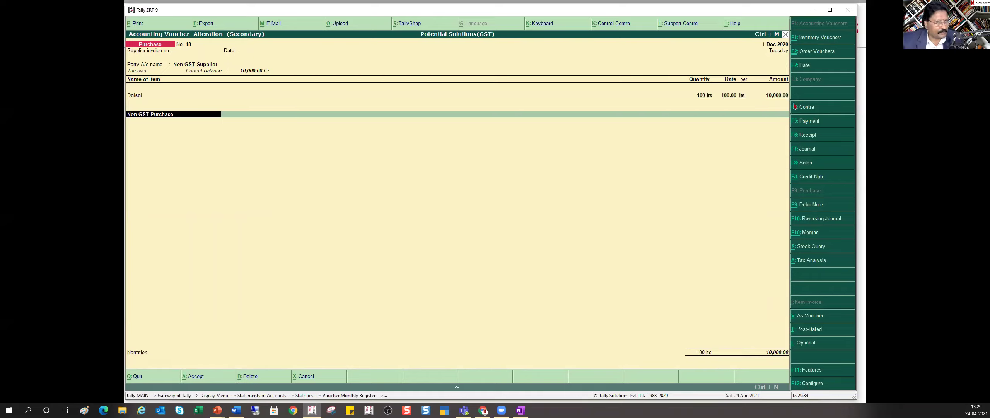
key(Up)
click(158, 95)
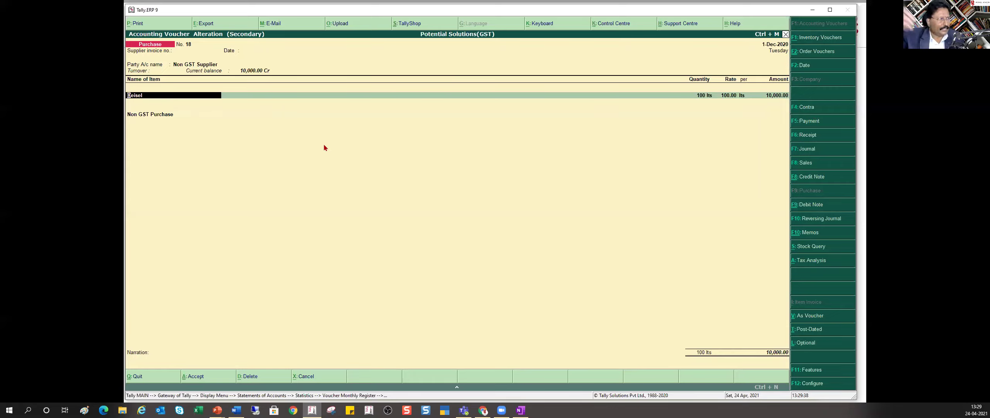
key(Return)
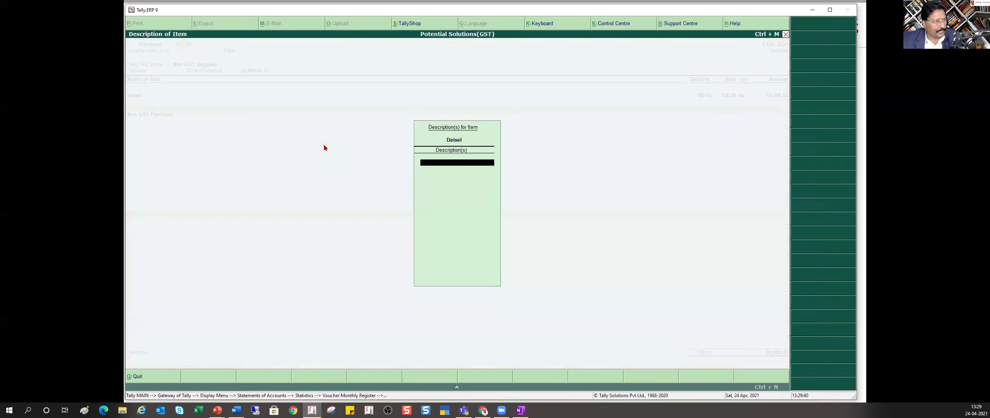
key(Return)
key(Return)
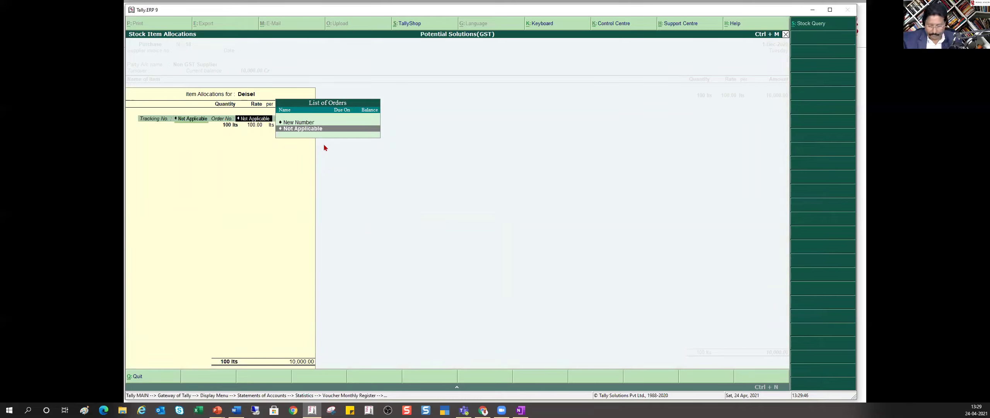
key(Return)
key(Return)
key(Return)
key(Return)
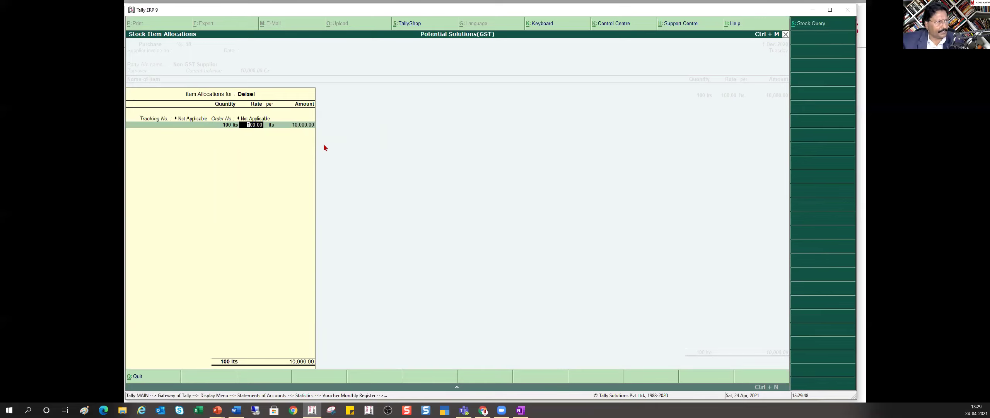
key(Return)
key(Return)
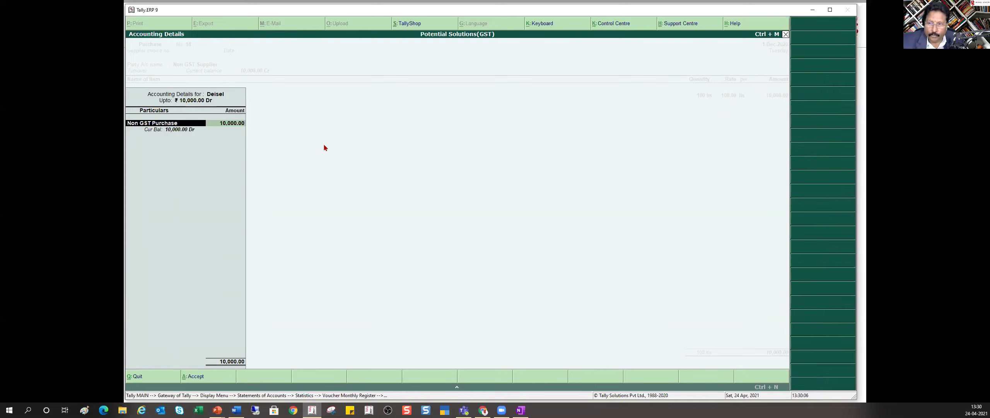
Open the Non GST Purchase ledger's GST details and examine its Is non-GST goods setting.
key(ctrl+Return)
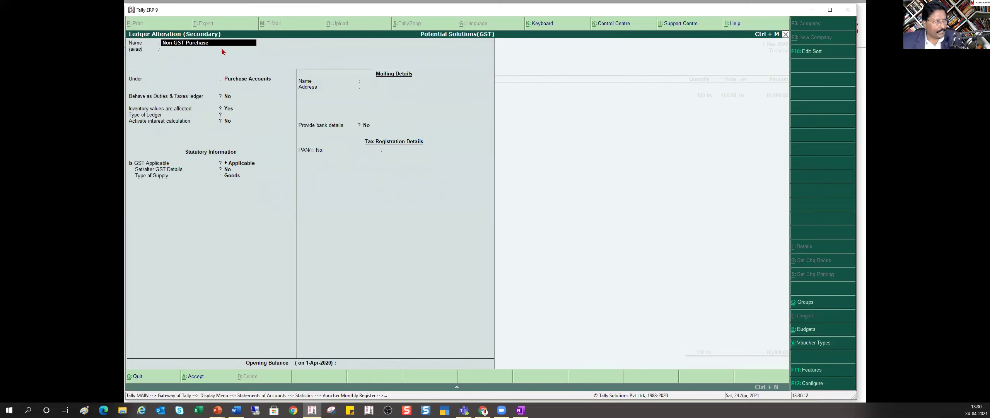
click(241, 163)
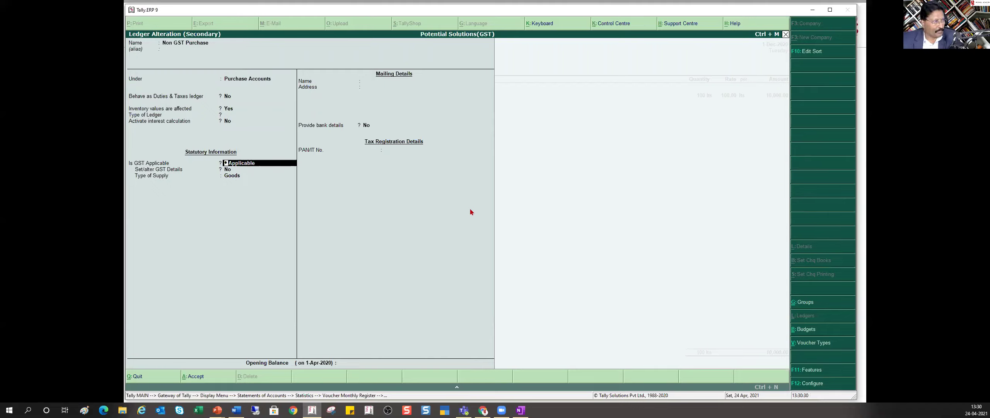
key(Return)
key(y)
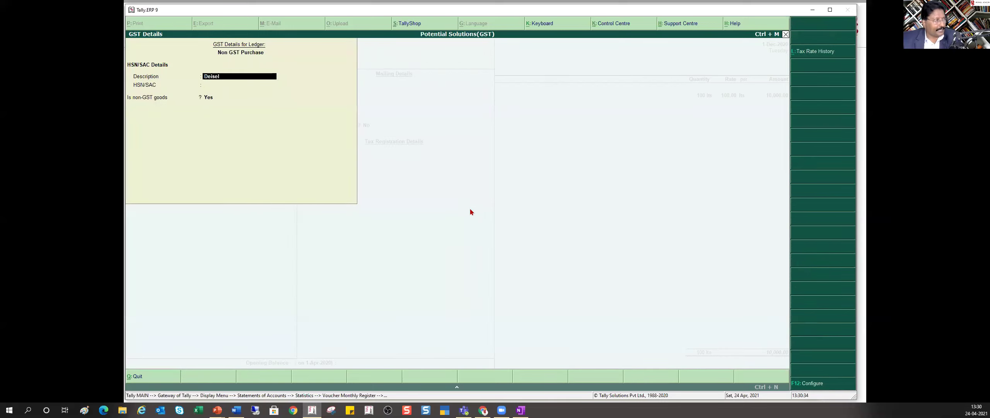
click(212, 98)
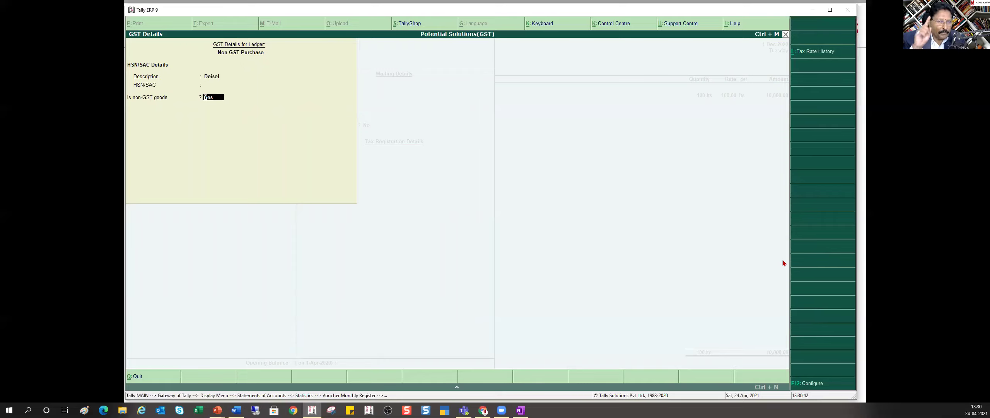
Check the configuration options of the GST details, including Set type of goods, and return to purchase voucher 18.
key(F12)
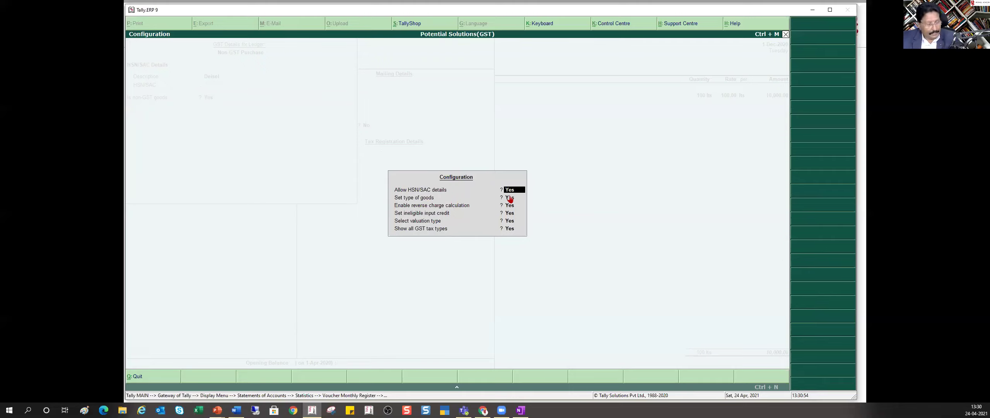
key(Escape)
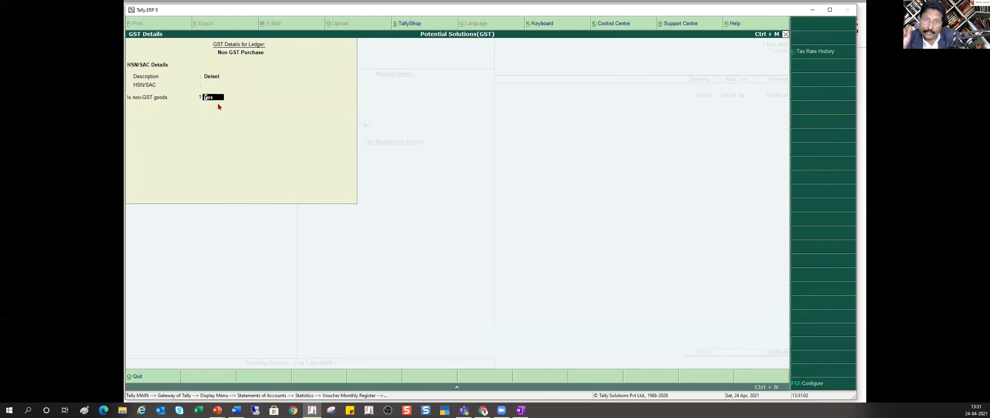
key(Return)
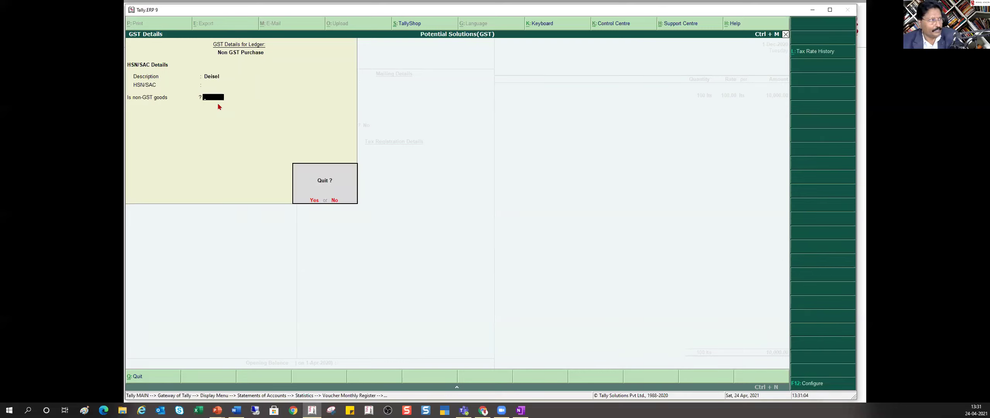
key(Return)
key(ctrl+a)
key(Return)
key(Return)
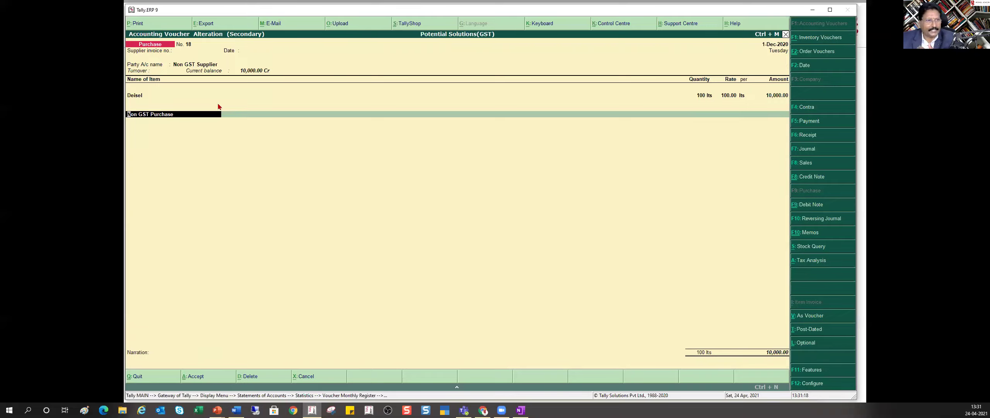
Replace the Non GST Purchase line below Deisel with End of List, save purchase voucher 18 and reopen it.
key(Return)
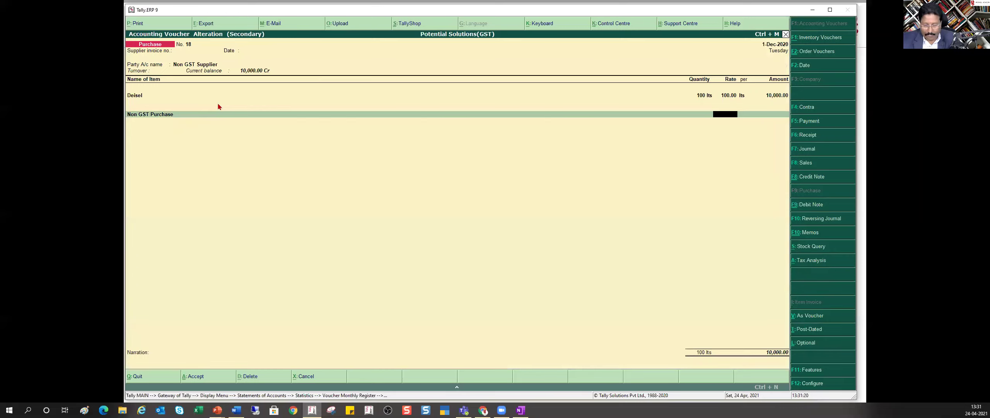
key(BackSpace)
key(Up)
key(Up)
key(Up)
key(Up)
key(Up)
key(Up)
key(Up)
key(Up)
key(Up)
key(Up)
key(Up)
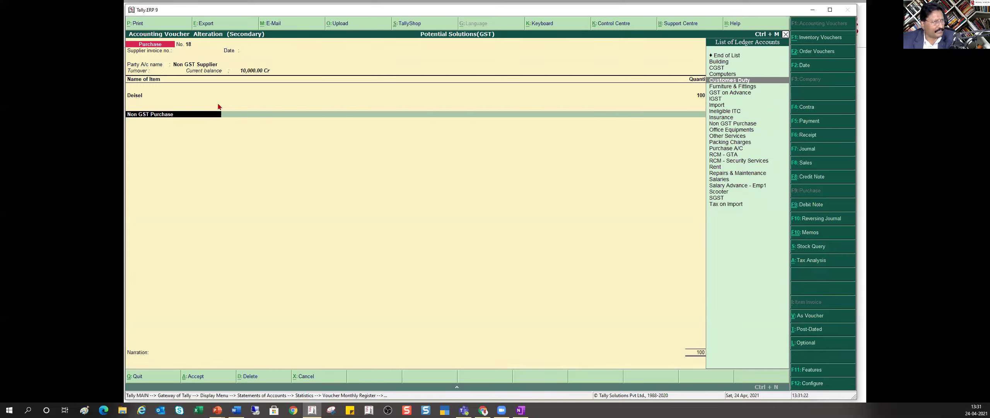
key(Return)
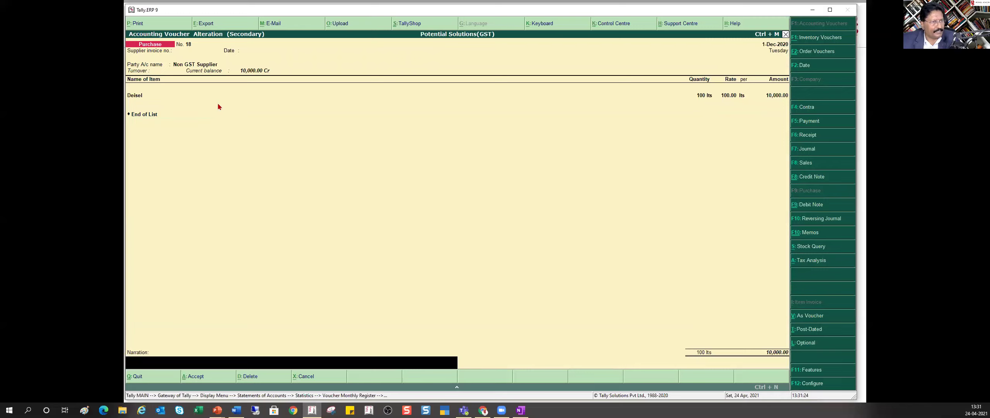
key(Return)
key(Return)
key(Return)
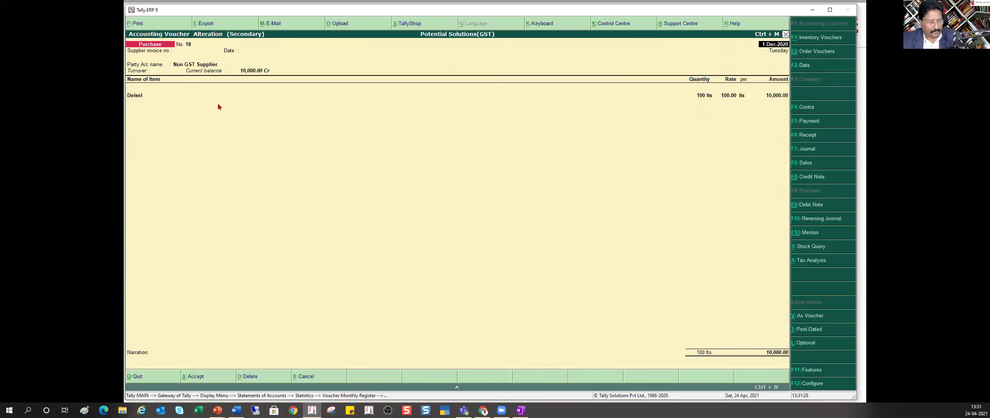
Leave purchase voucher 18 and its registers to return to the Statistics report.
key(Escape)
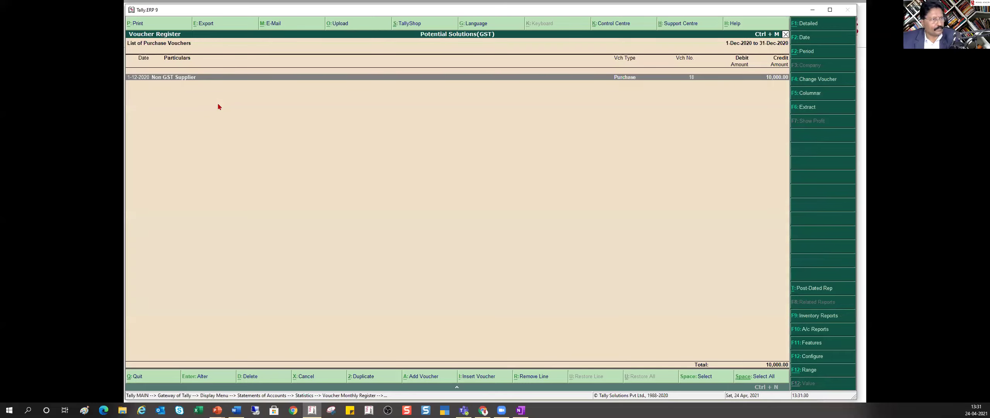
key(Escape)
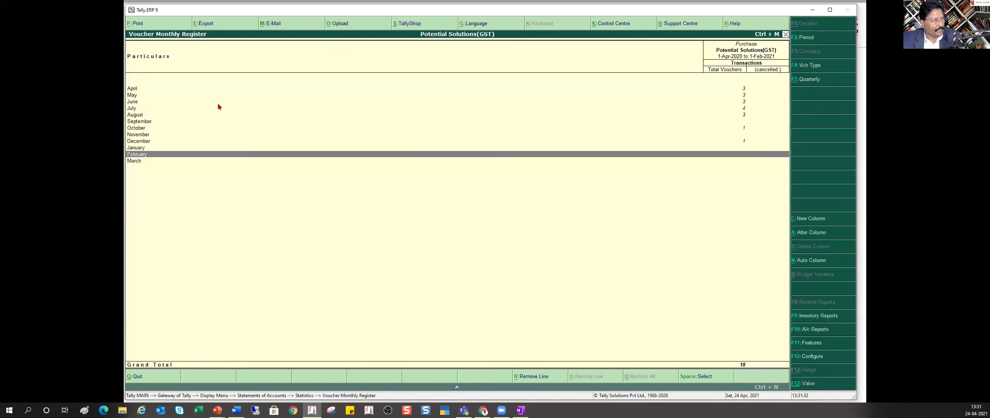
key(Escape)
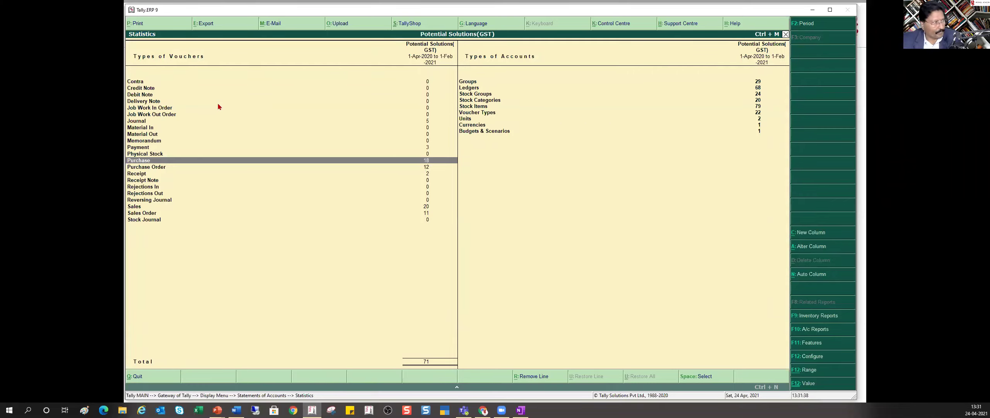
Open the Customer - Non GST sales voucher 19 from the December sales voucher register.
key(Down)
key(Down)
key(Down)
key(Down)
key(Down)
key(Down)
key(Down)
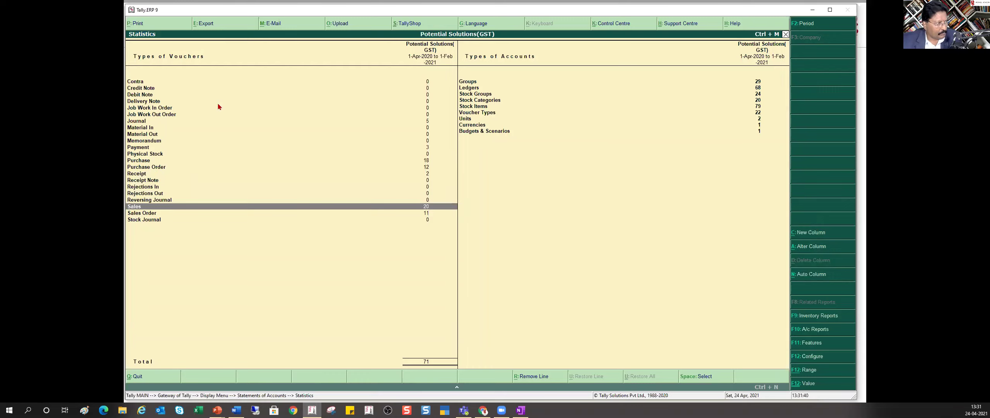
key(Return)
key(Up)
key(Up)
key(Return)
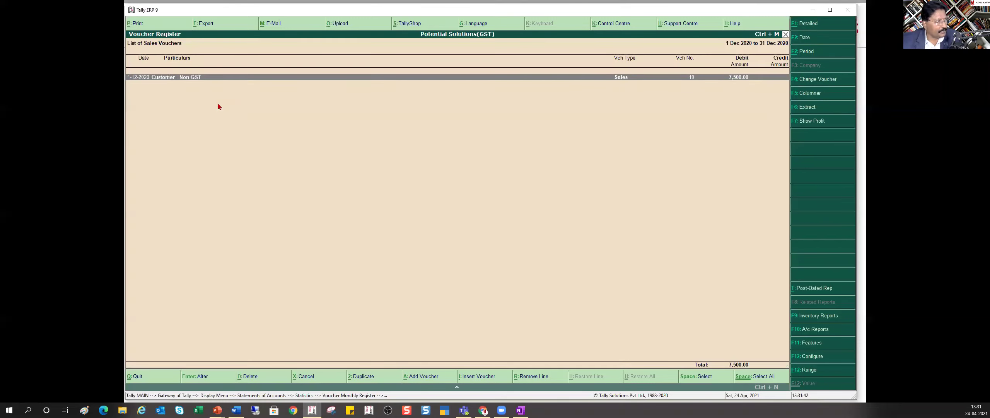
key(Return)
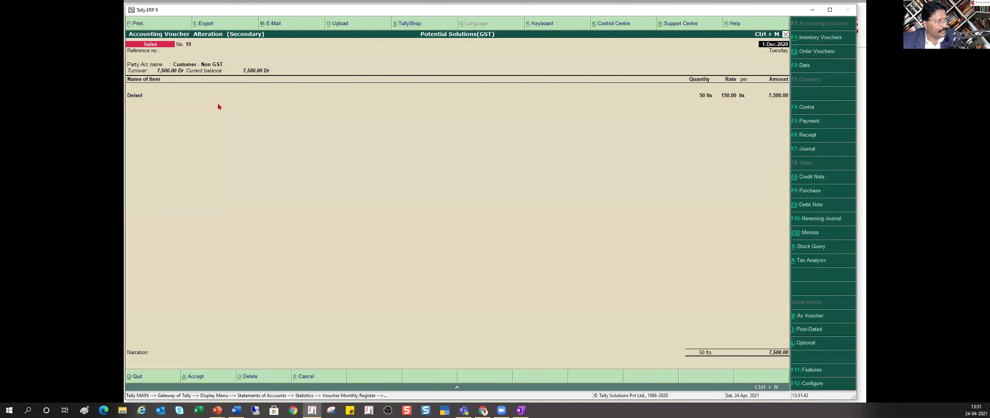
Review the Customer - Non GST party ledger from sales voucher 19, including its tax registration details, and return to the voucher.
click(208, 65)
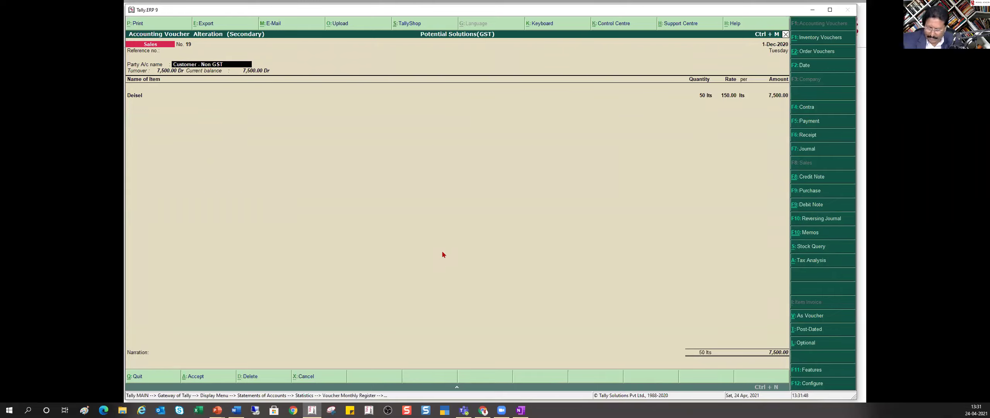
key(ctrl+Return)
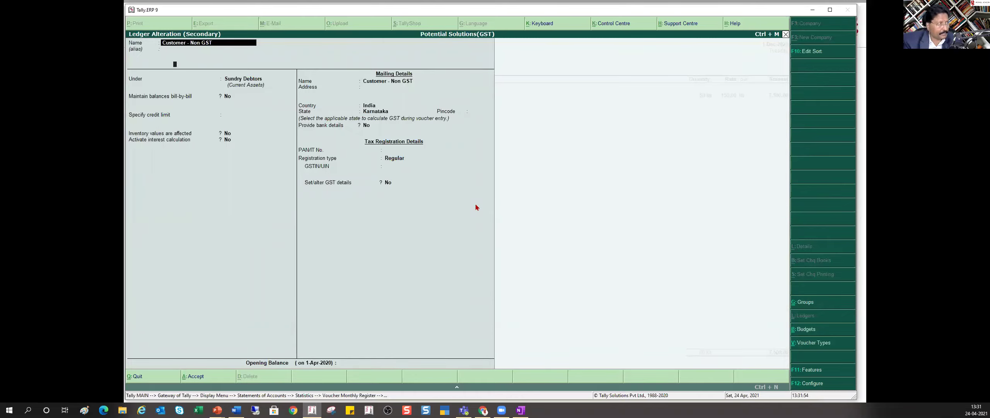
key(Escape)
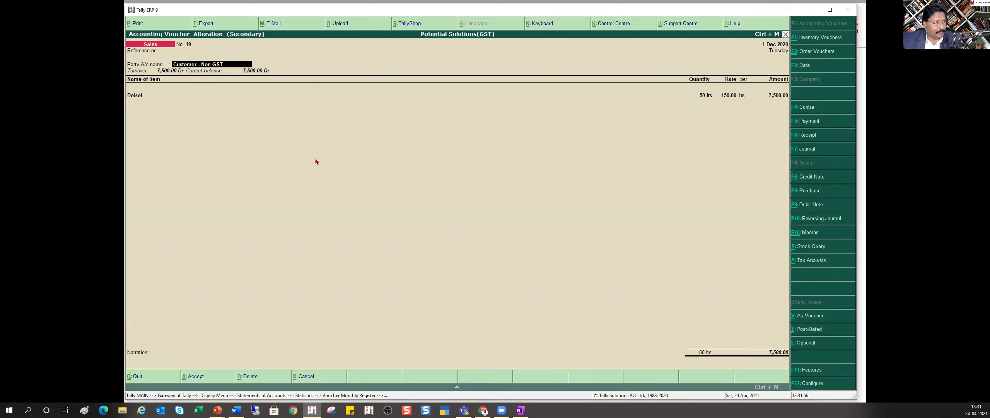
Open the Sales - Non GST ledger from the Deisel line's accounting details and examine its GST details, including the non-GST goods setting.
click(773, 97)
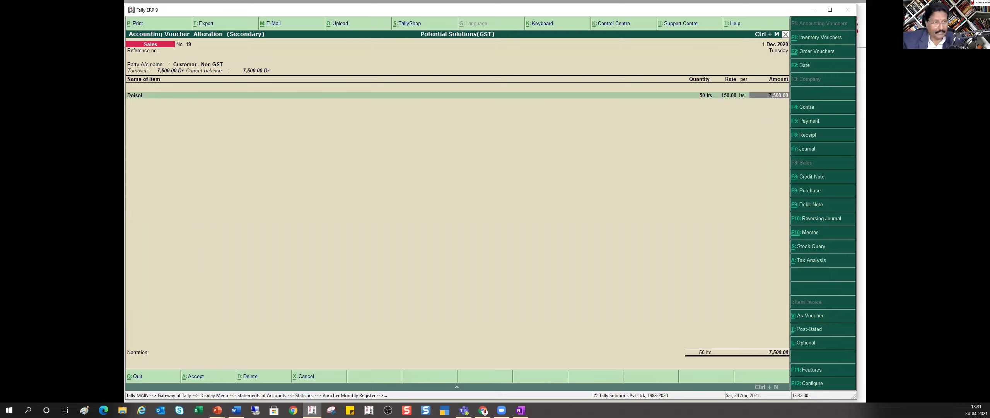
key(Return)
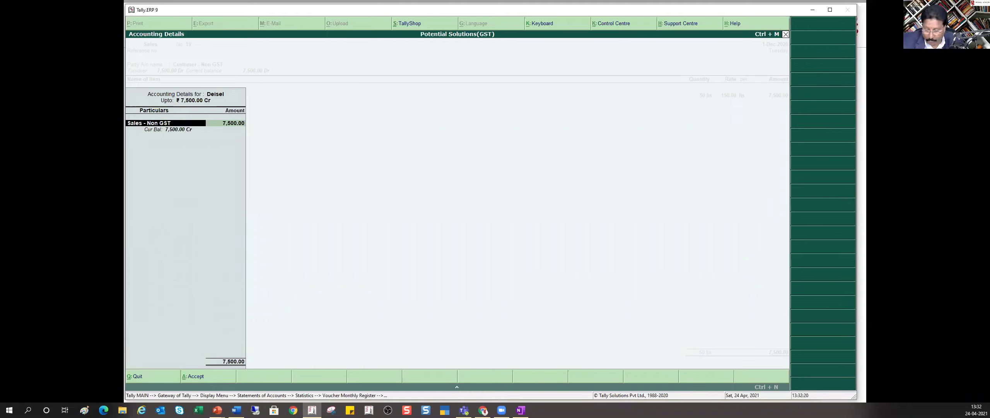
key(ctrl+Return)
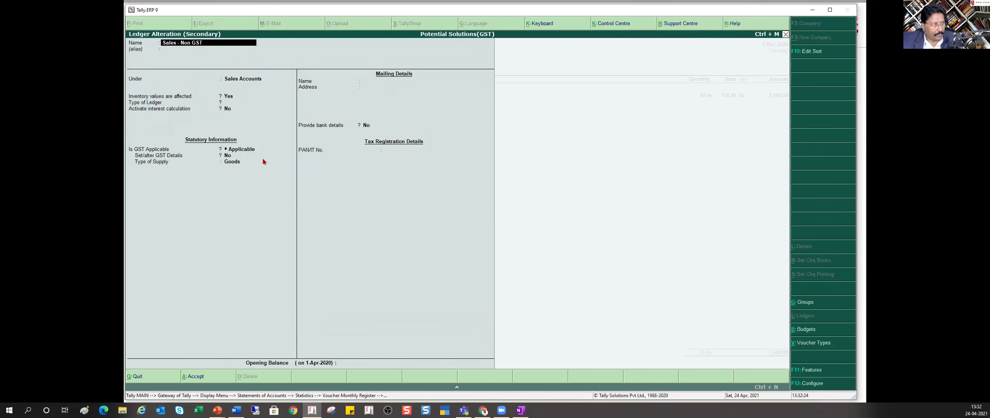
click(230, 158)
key(y)
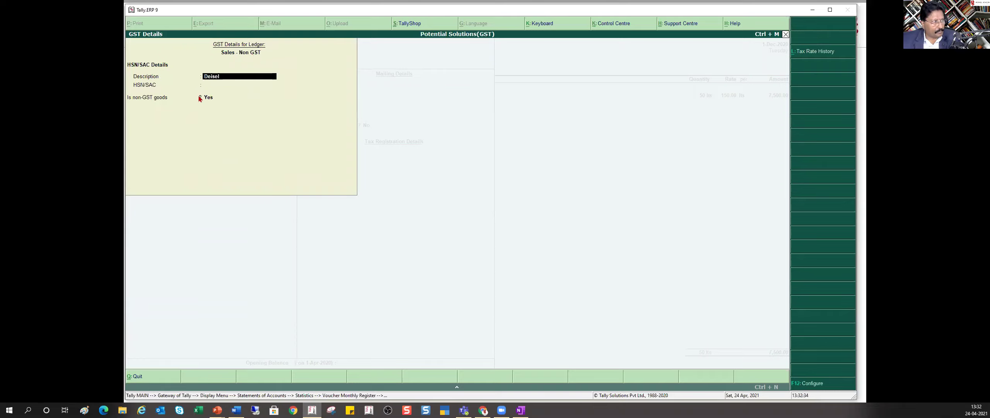
Accept the GST details, save the Sales - Non GST ledger and save sales voucher 19.
key(ctrl+a)
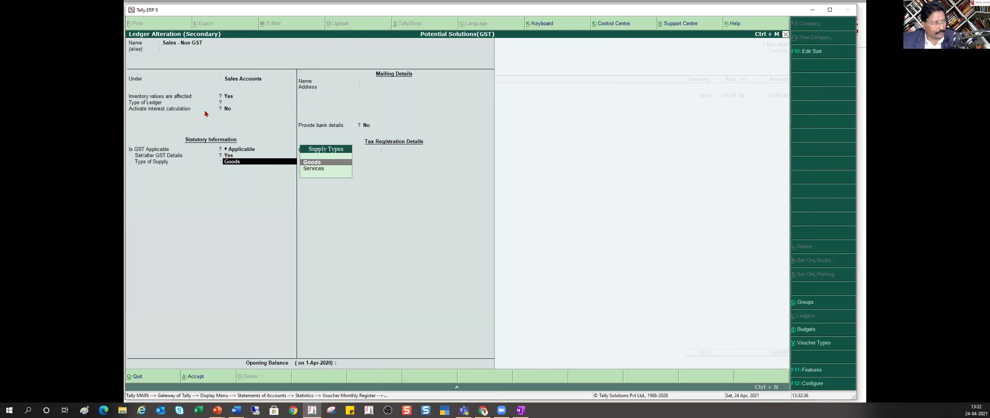
key(ctrl+a)
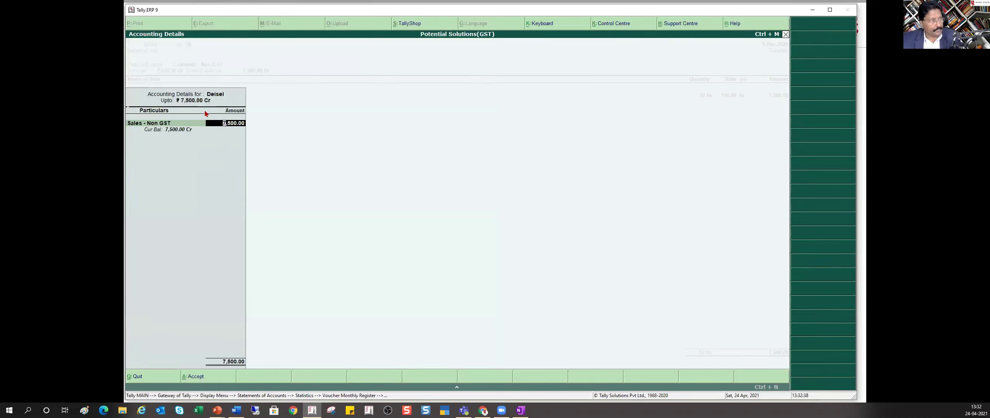
key(ctrl+a)
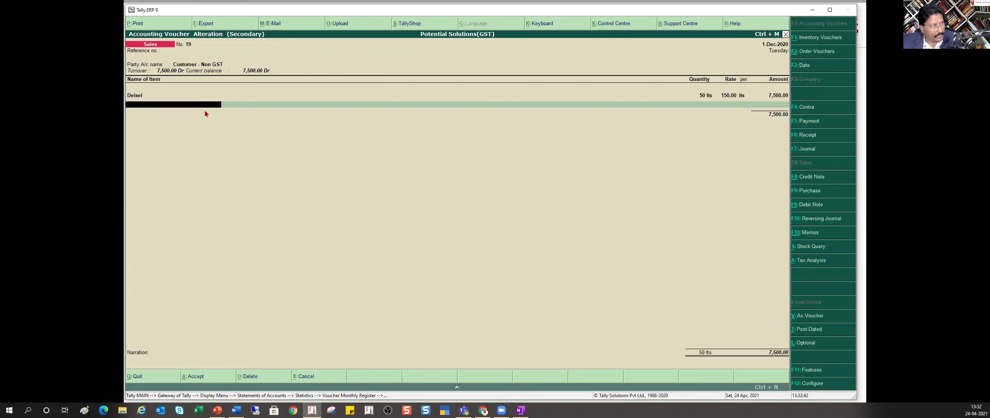
key(ctrl+a)
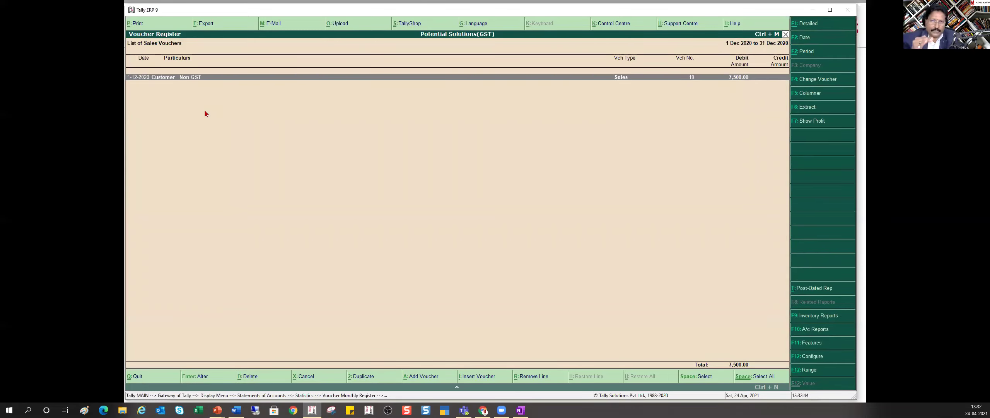
Leave the sales voucher registers and reports to return to the Gateway of Tally.
key(Escape)
key(Escape)
key(Escape)
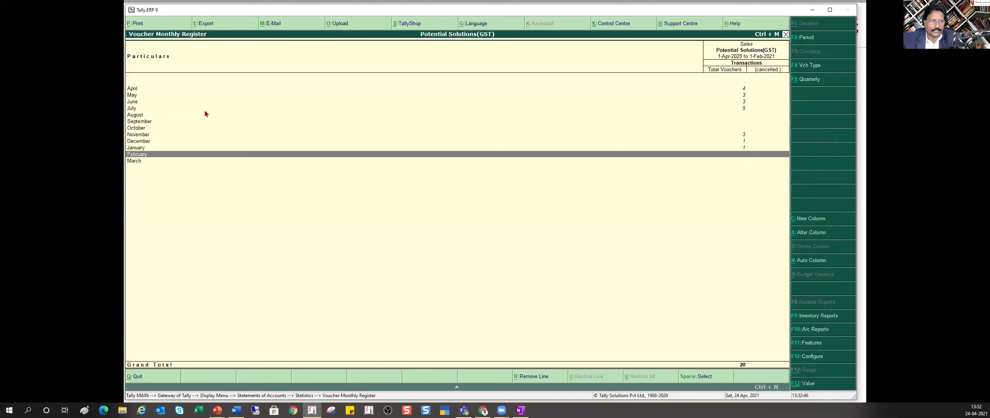
key(Escape)
key(Escape)
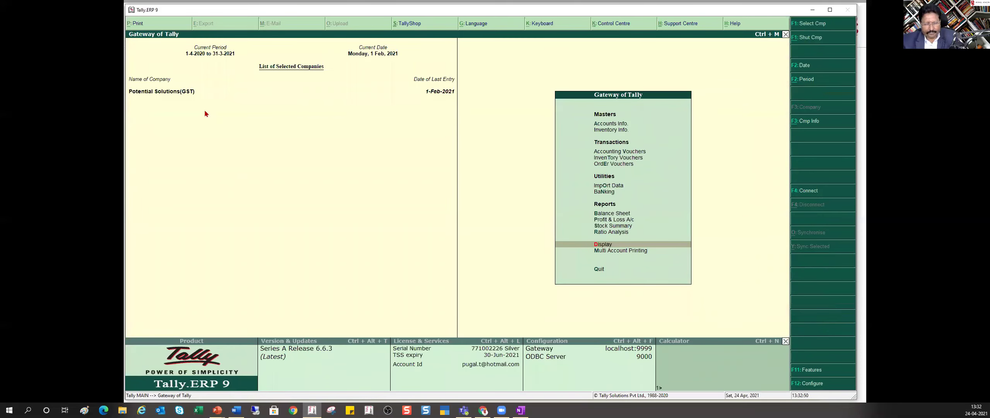
Open the GSTR-3B report and set its period to December 2020.
key(d)
key(o)
key(g)
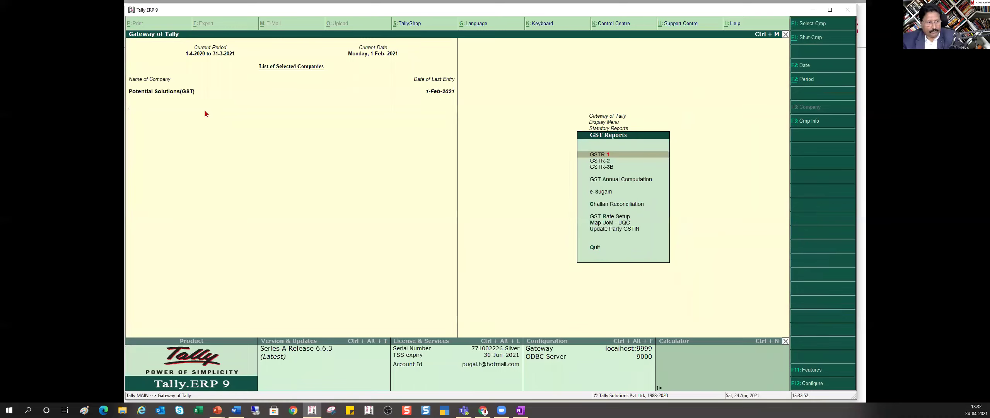
key(3)
key(F2)
text(decde)
key(BackSpace)
key(BackSpace)
key(Return)
text(dec)
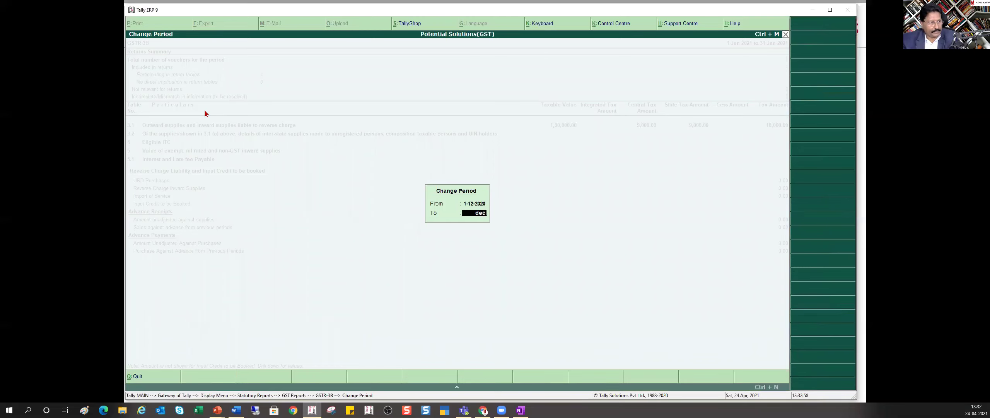
key(Return)
Expand table 3.1, outward supplies and inward supplies liable to reverse charge, and examine the non-GST outward supplies line.
key(Down)
key(Down)
key(Down)
key(Down)
key(Down)
key(Down)
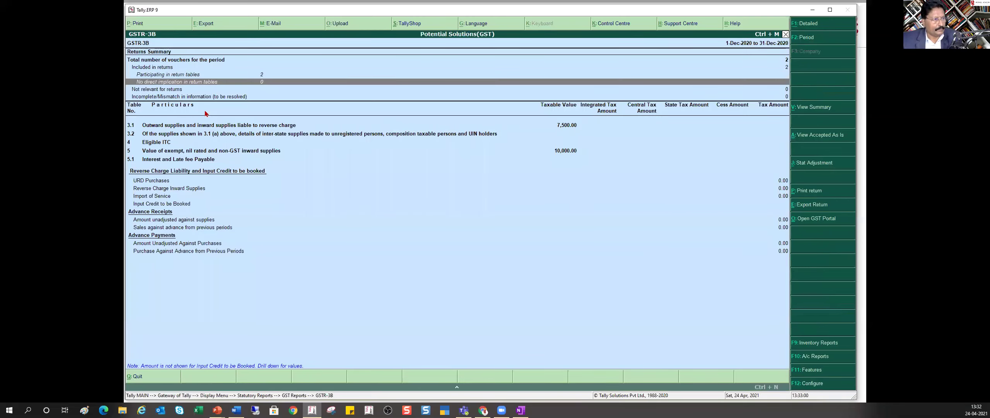
key(Up)
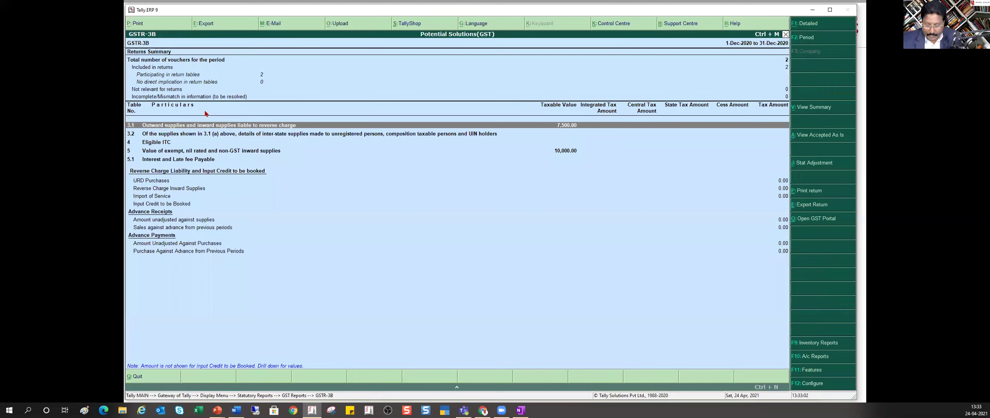
key(shift+Return)
key(Down)
key(Down)
key(Down)
key(Down)
key(Down)
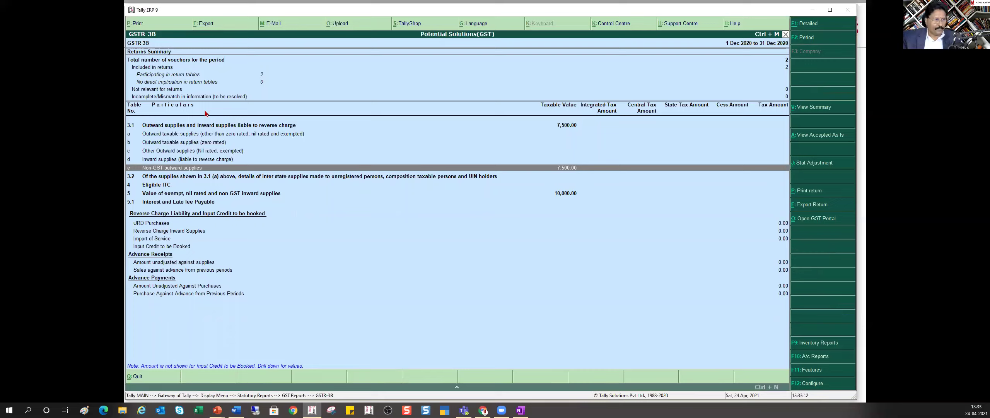
Expand table 5, value of exempt, nil rated and non-GST inward supplies, and examine the Non GST supply line.
key(Down)
key(Down)
key(Down)
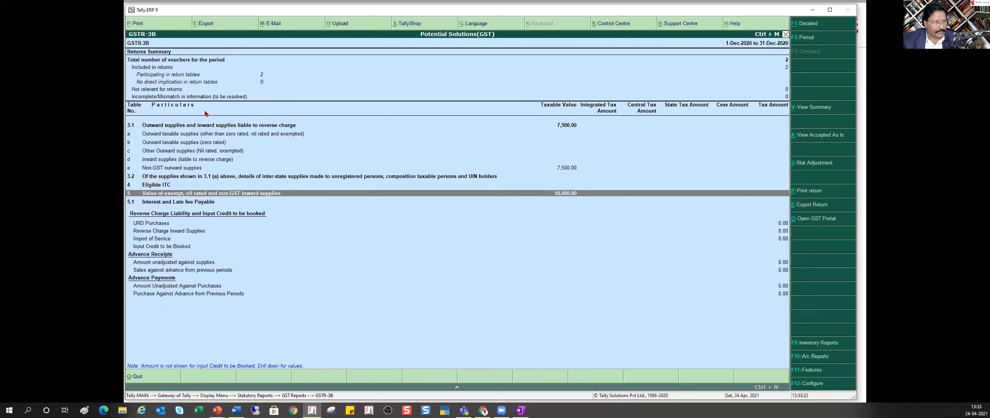
key(shift+Return)
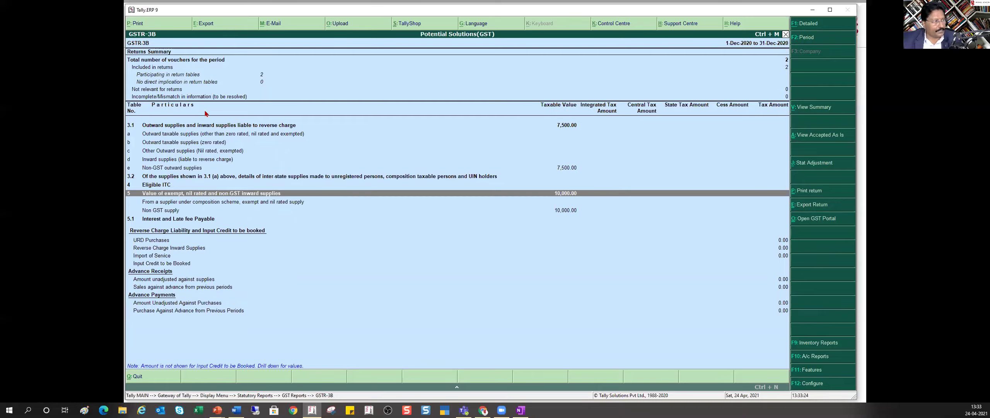
key(Down)
key(Down)
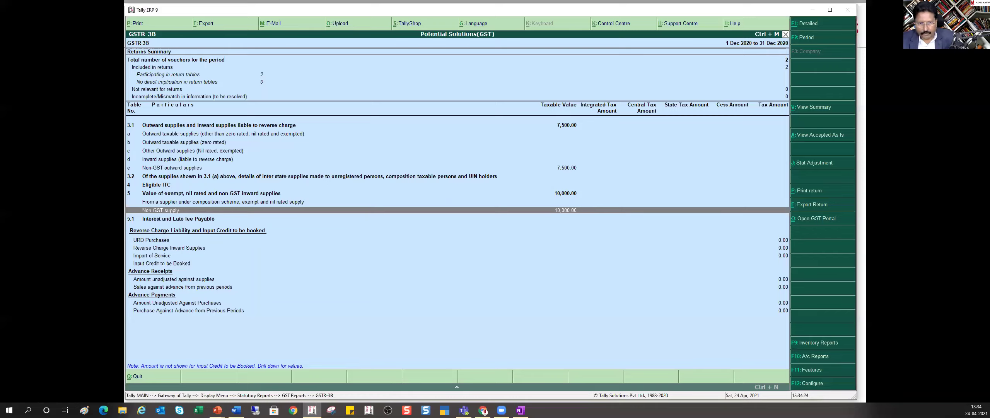
key(alt+Tab)
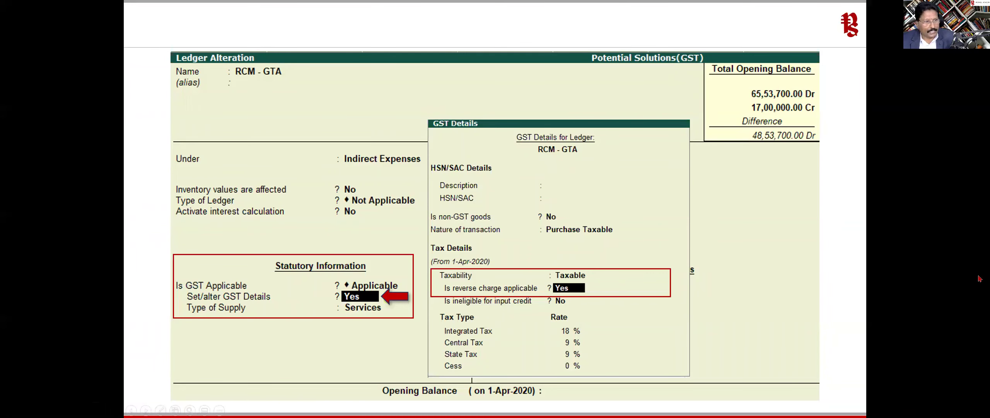
click(803, 279)
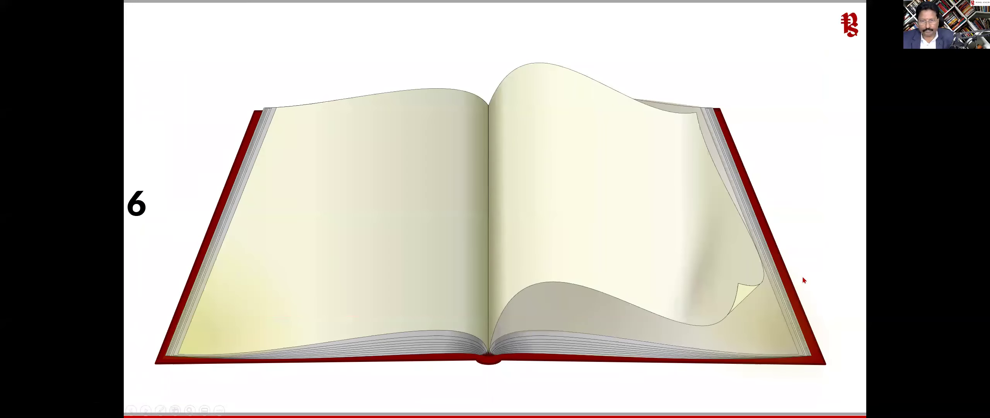